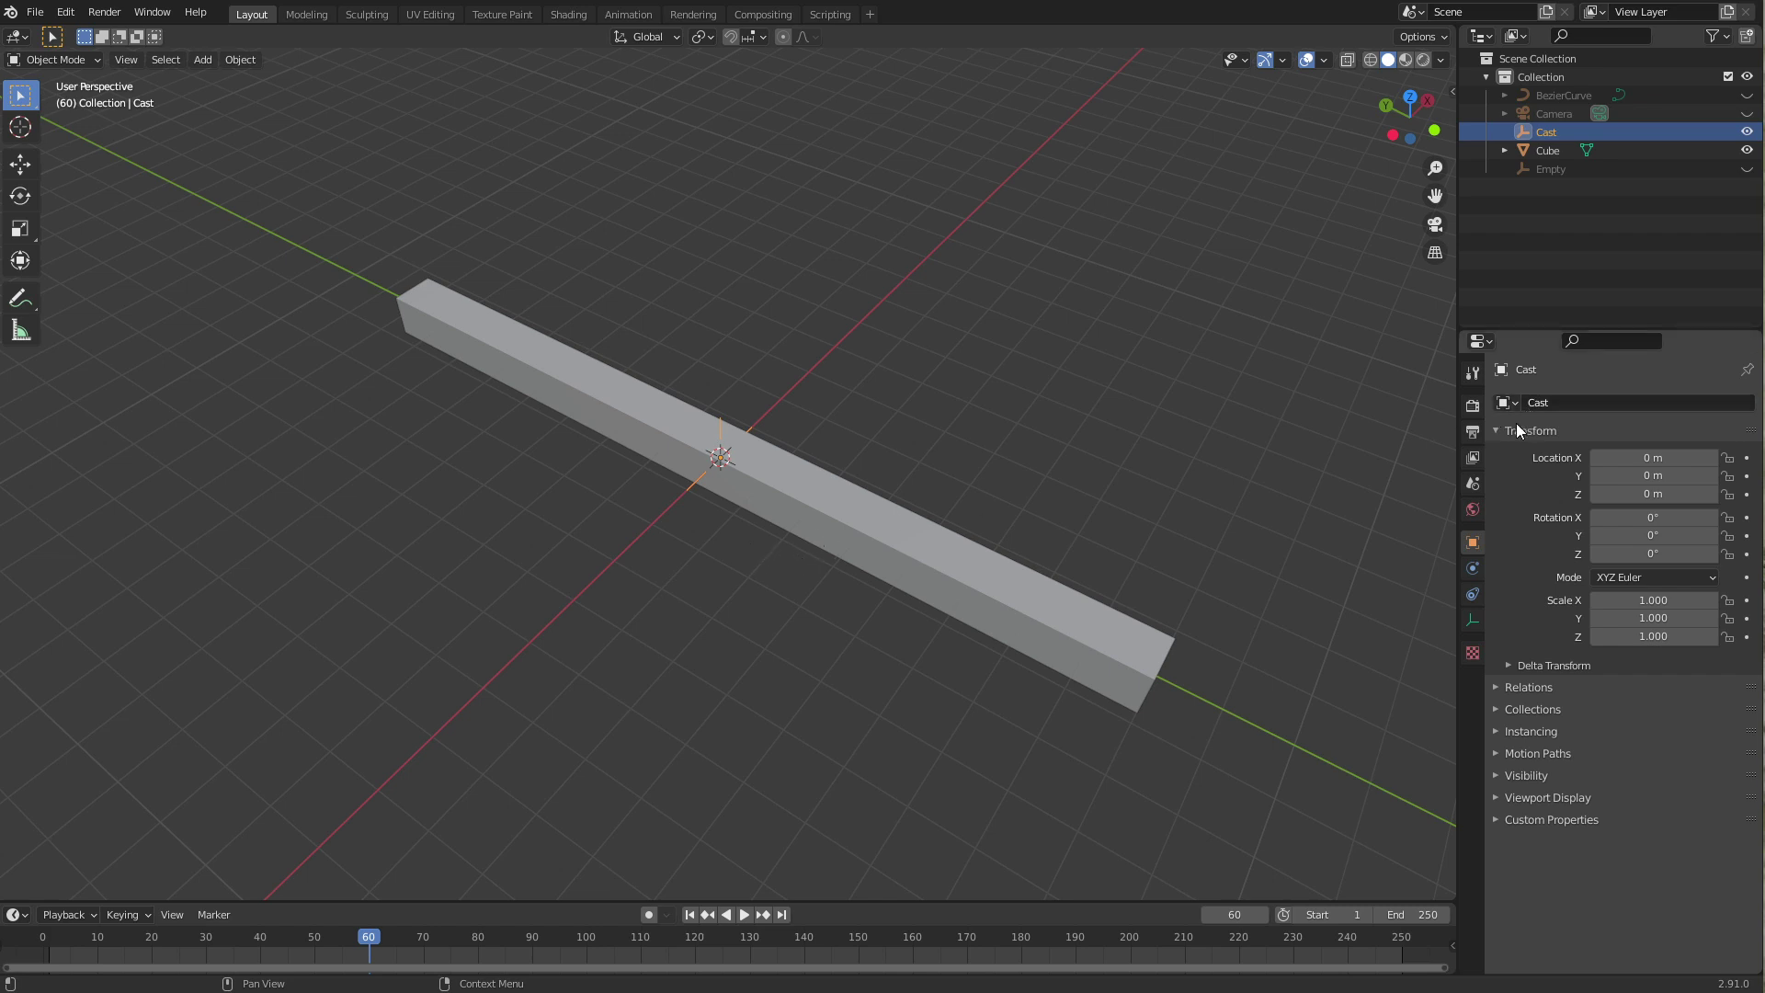
Step: Select the Cube and add a Cast deform modifier to it
{"action": "left_click", "coordinate": [1097, 643]}
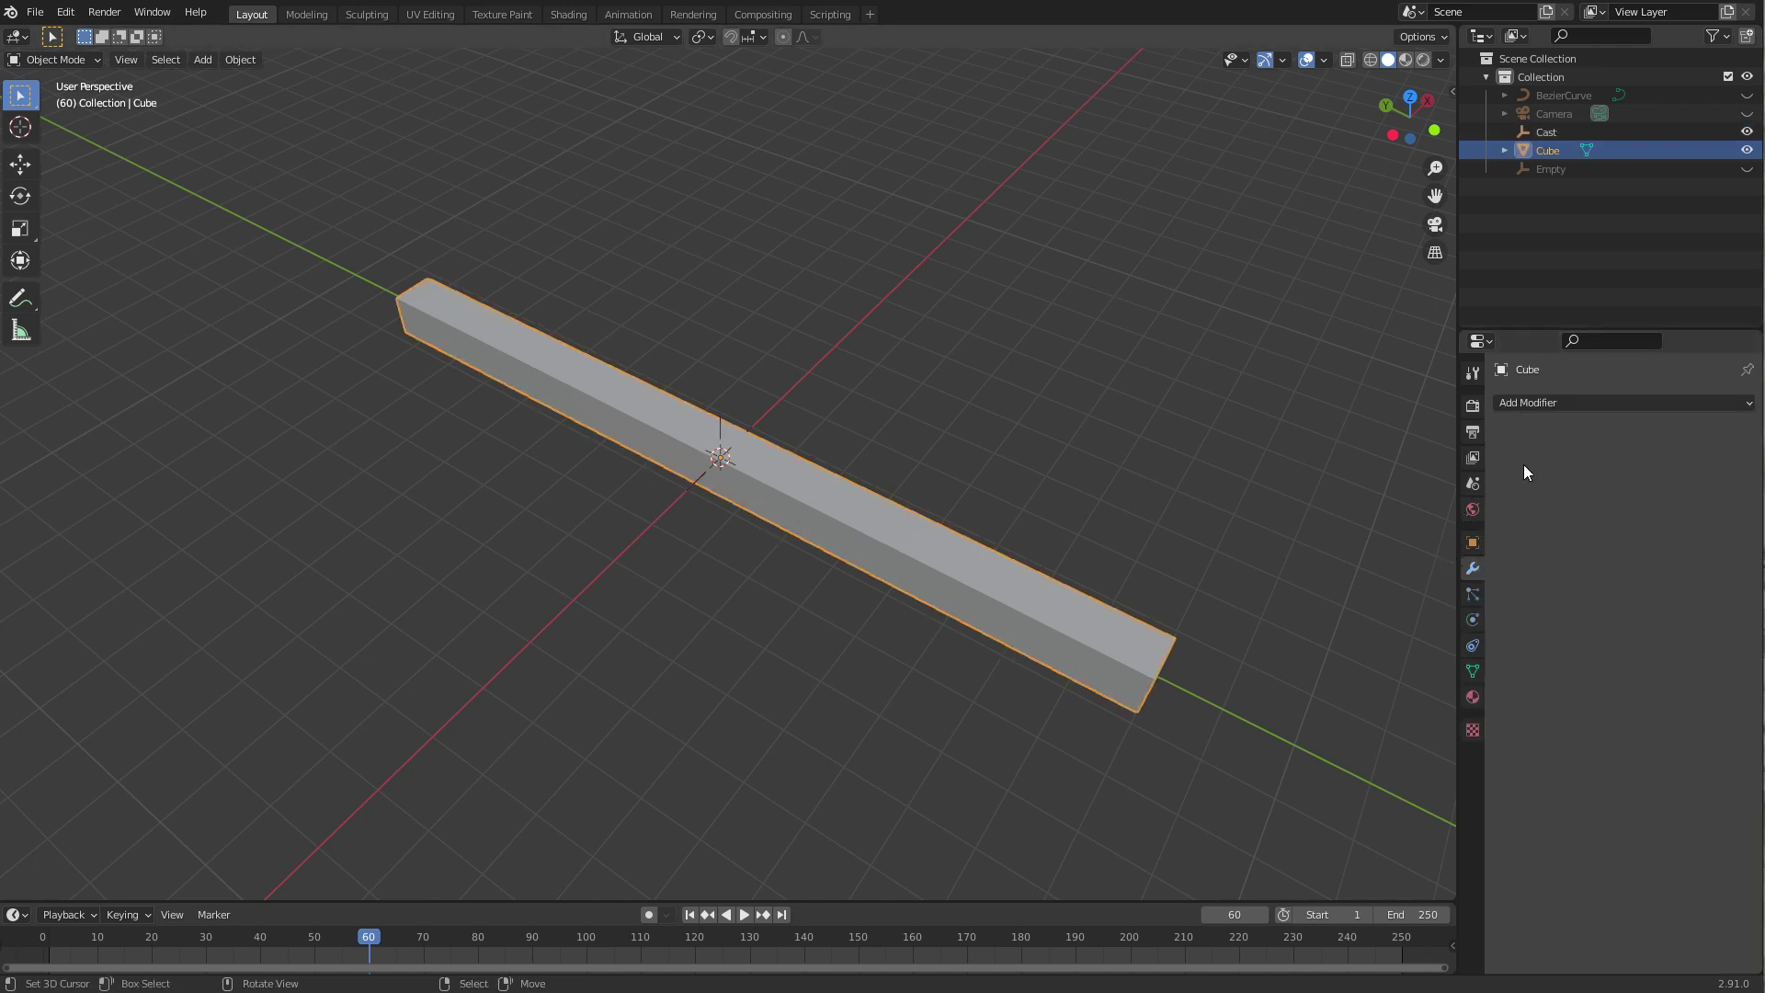
{"action": "left_click", "coordinate": [1551, 403]}
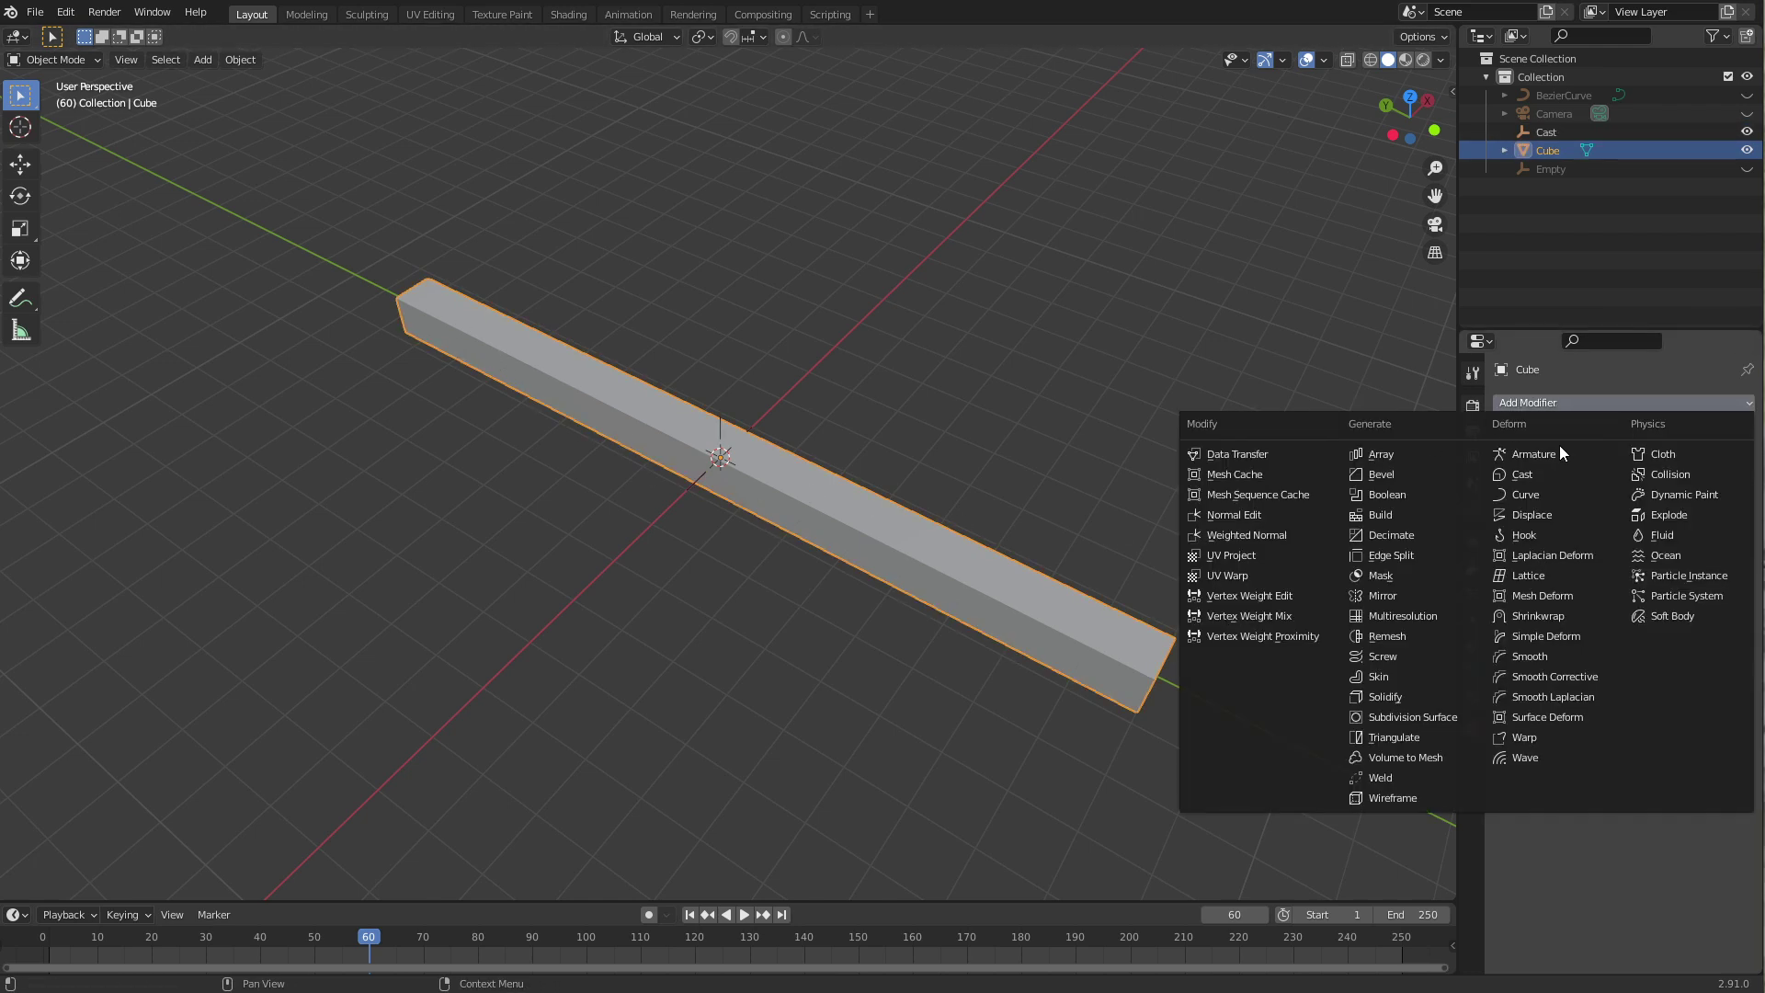
{"action": "left_click", "coordinate": [1530, 474]}
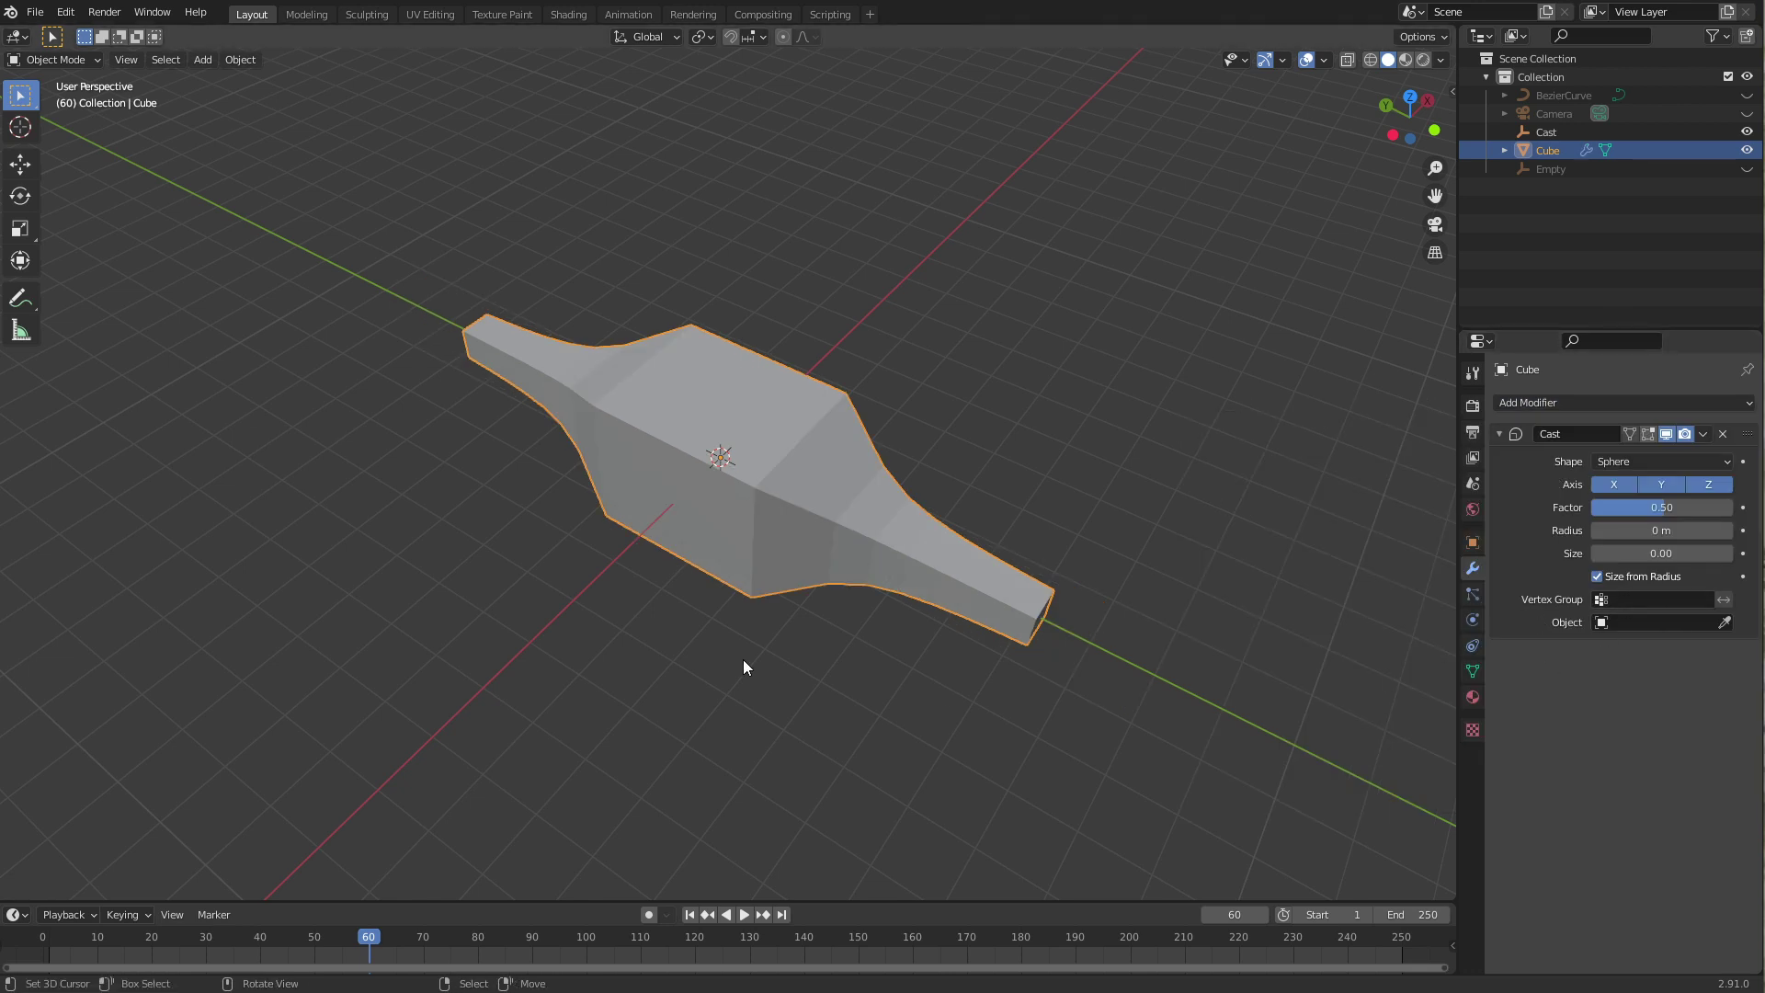
{"action": "scroll", "coordinate": [743, 659], "scroll_direction": "up", "scroll_amount": 2}
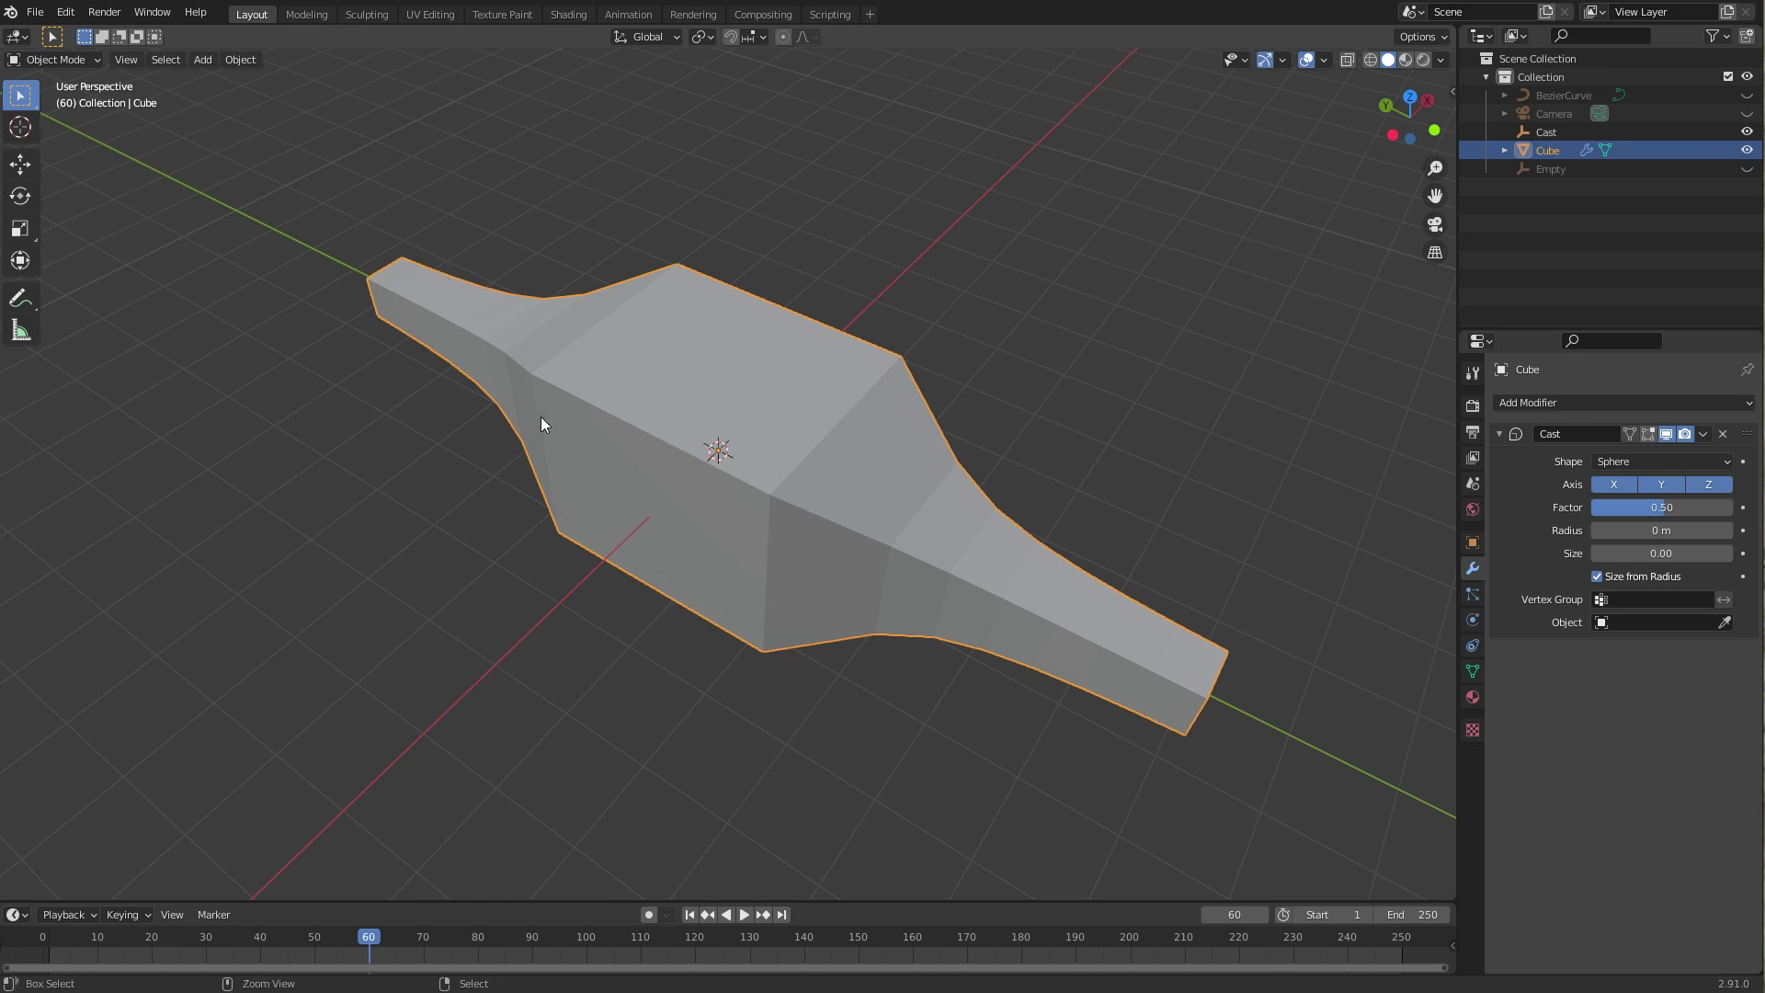
Step: Add a level-2 Subdivision Surface modifier above Cast and collapse its panel
{"action": "key", "text": "ctrl+2"}
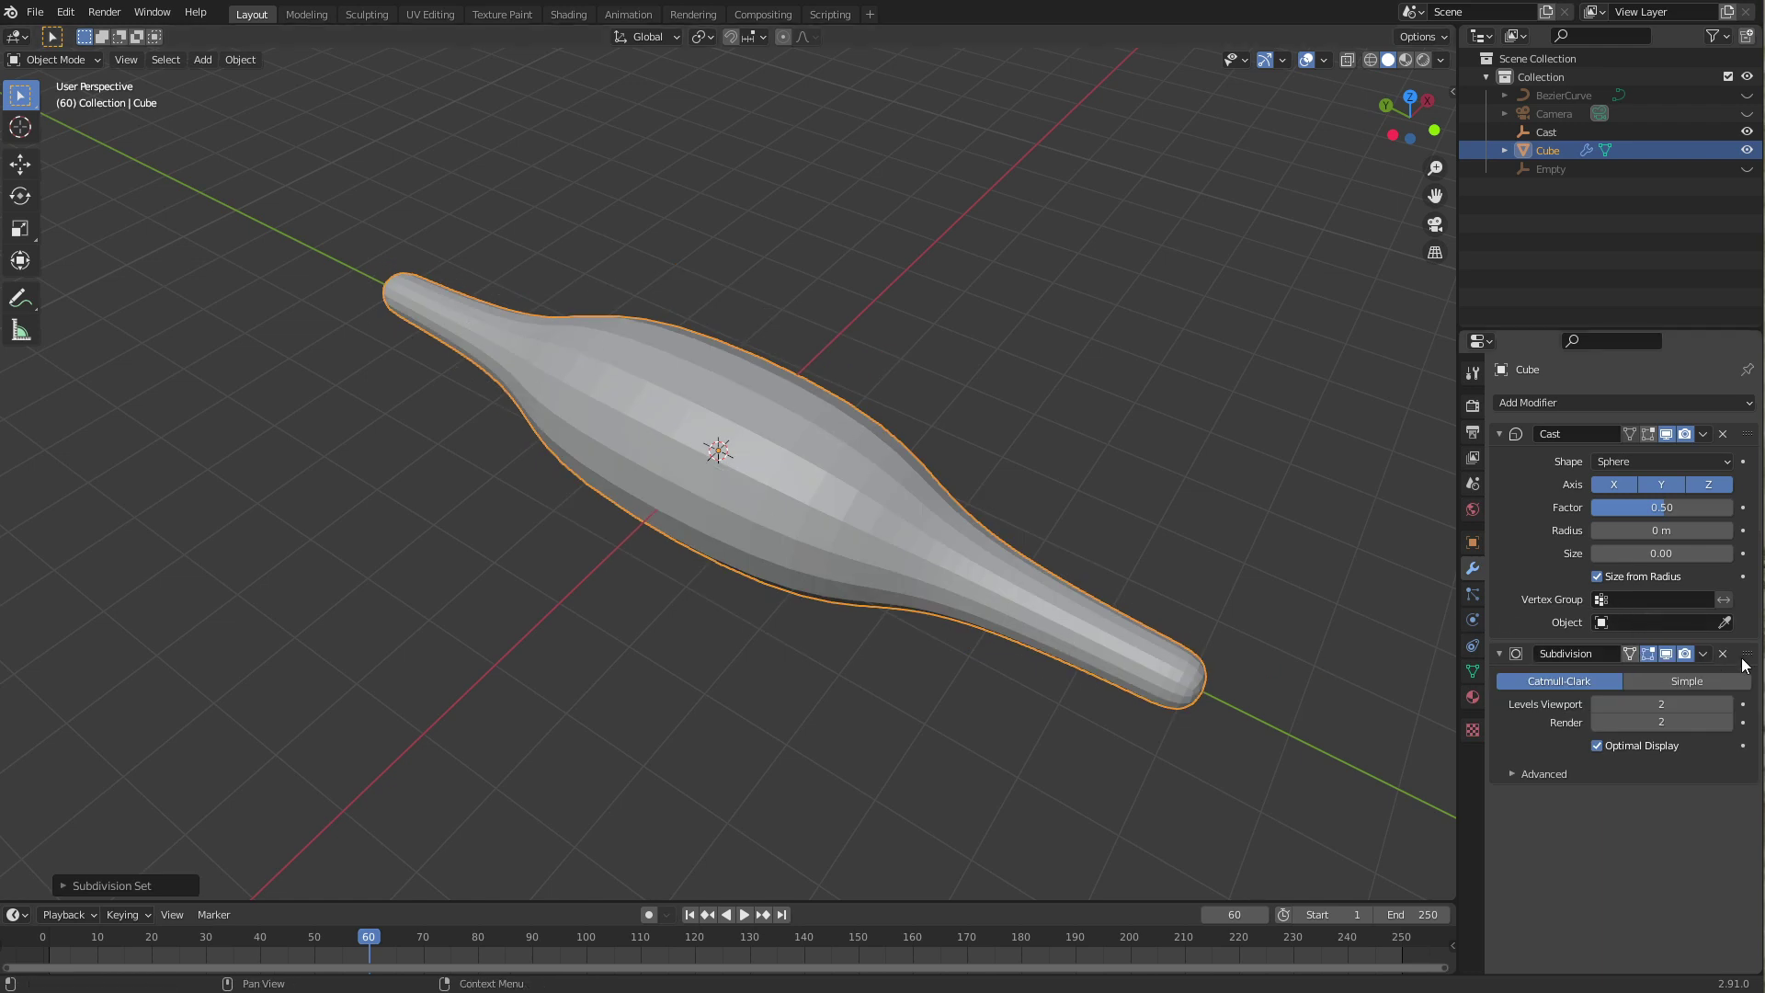
{"action": "left_click_drag", "start_coordinate": [1742, 663], "coordinate": [1702, 424]}
{"action": "left_click", "coordinate": [1500, 435]}
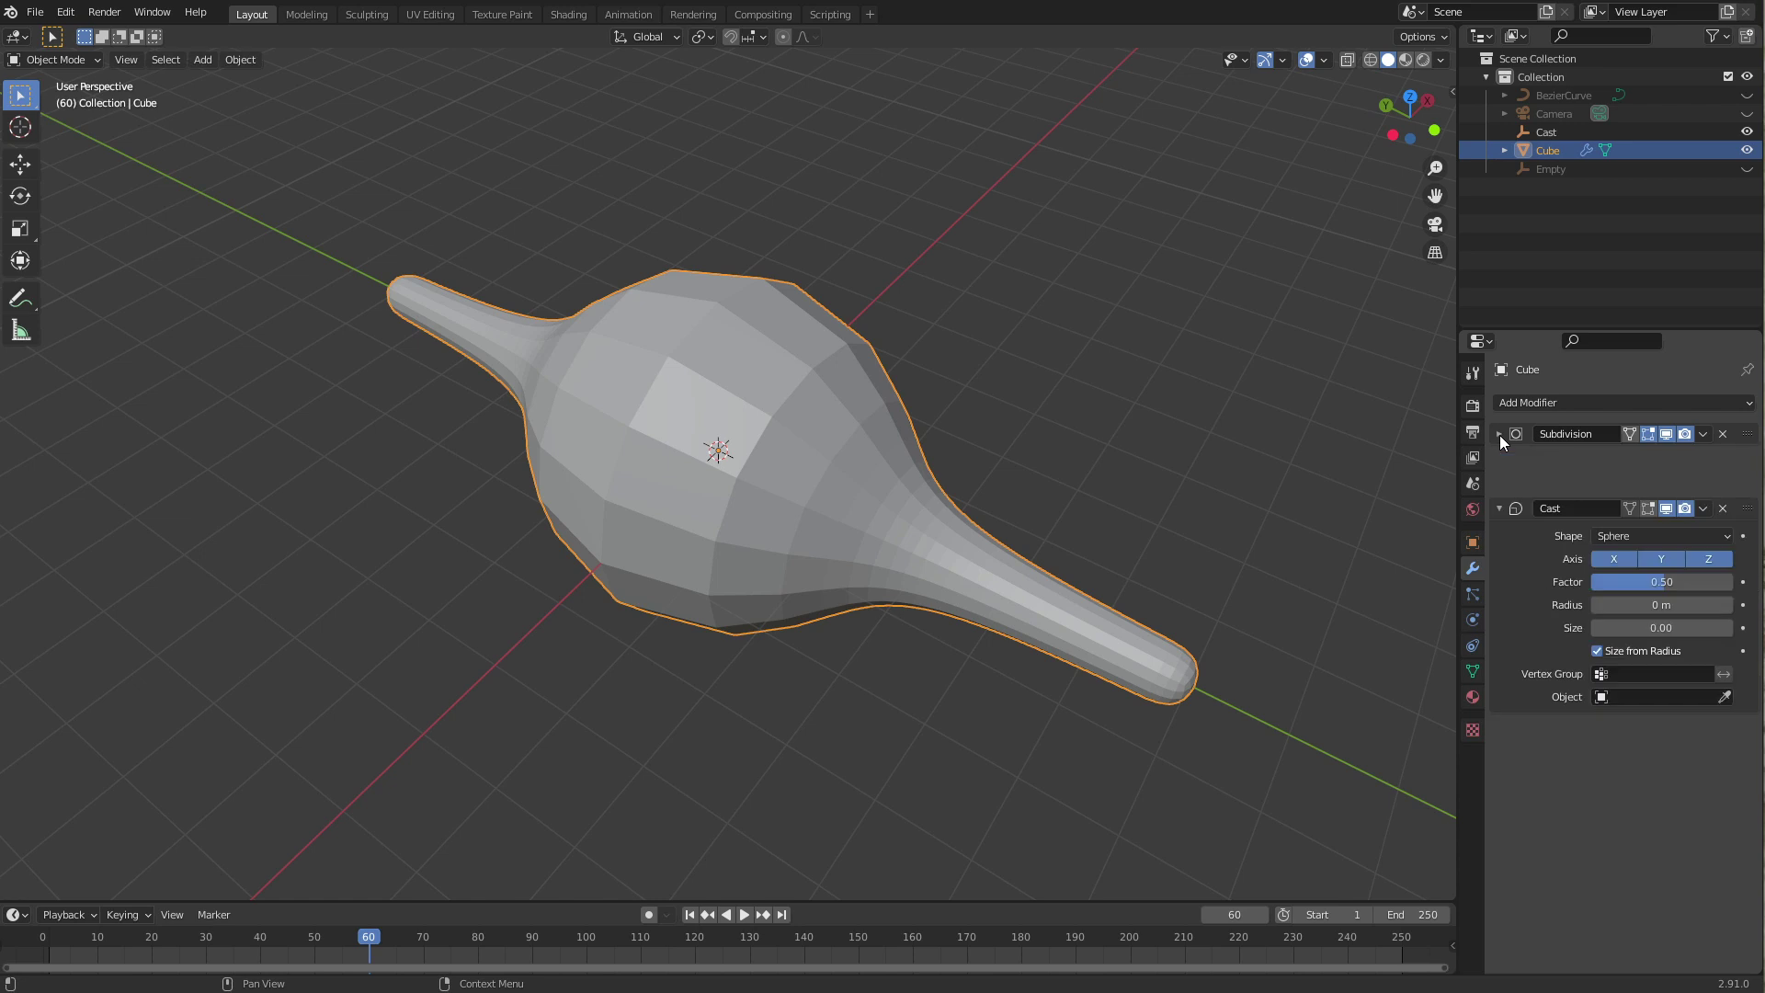
{"action": "middle_click_drag", "start_coordinate": [727, 357], "coordinate": [812, 488]}
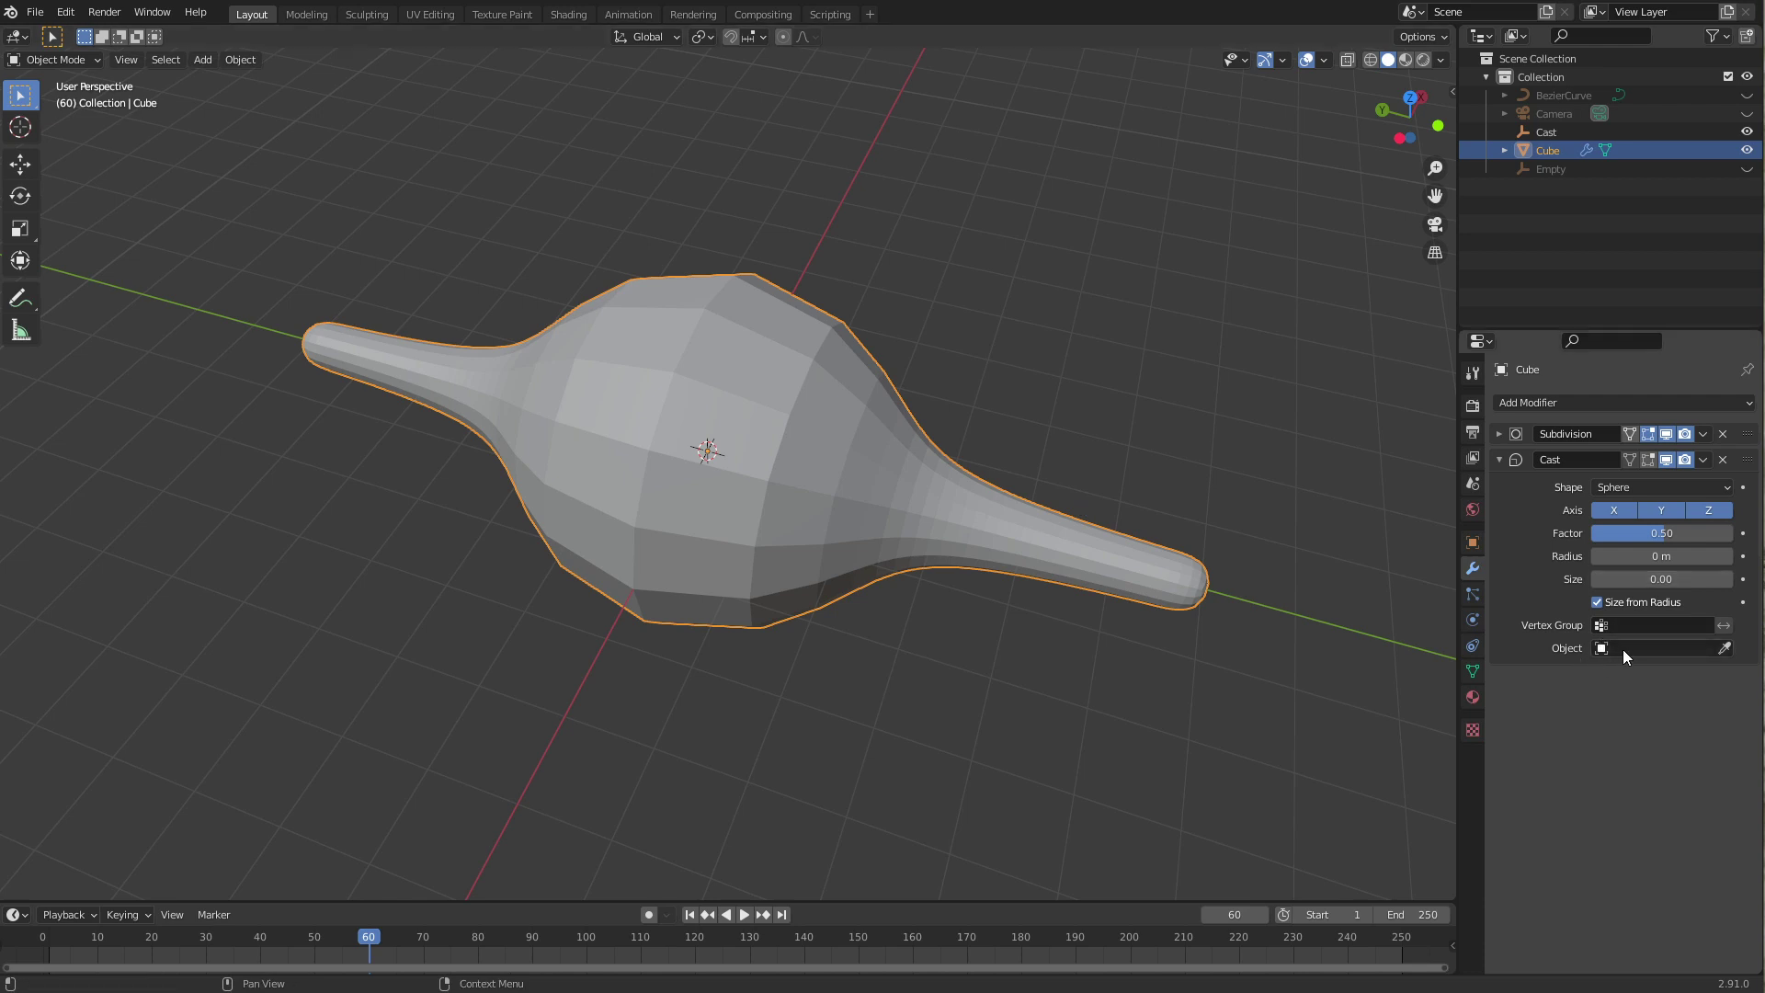
{"action": "middle_click_drag", "start_coordinate": [666, 504], "coordinate": [746, 517]}
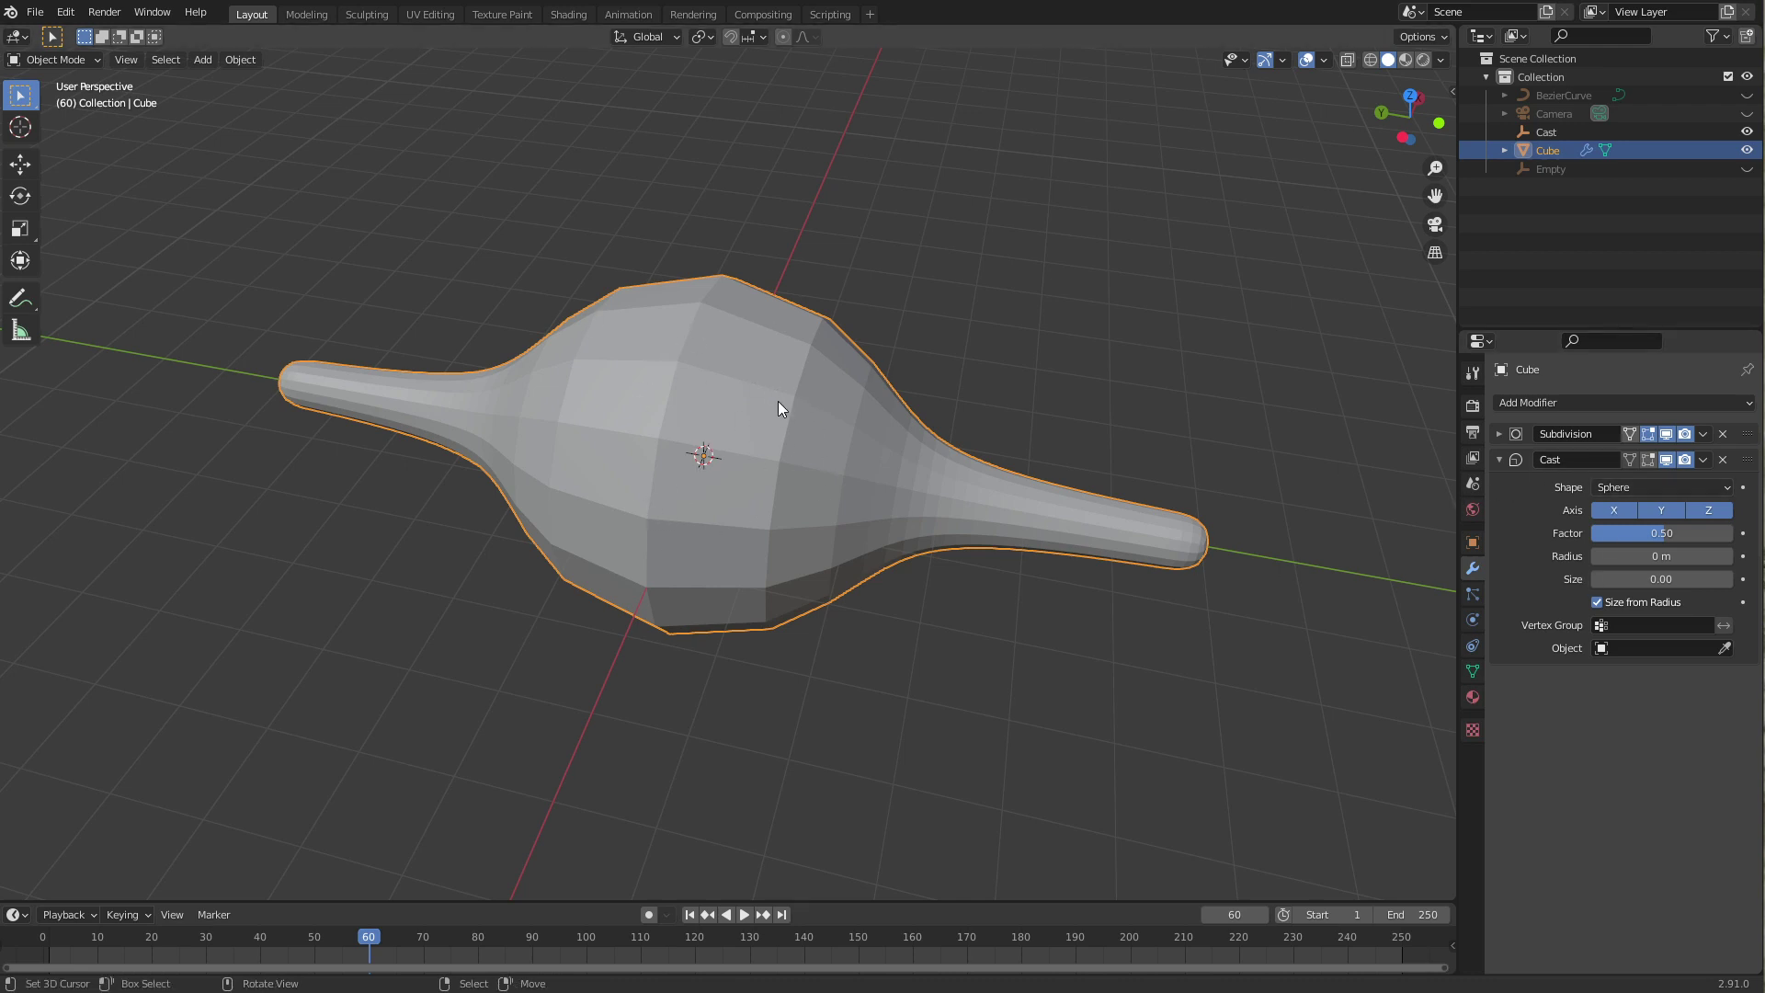
{"action": "left_click", "coordinate": [1624, 509]}
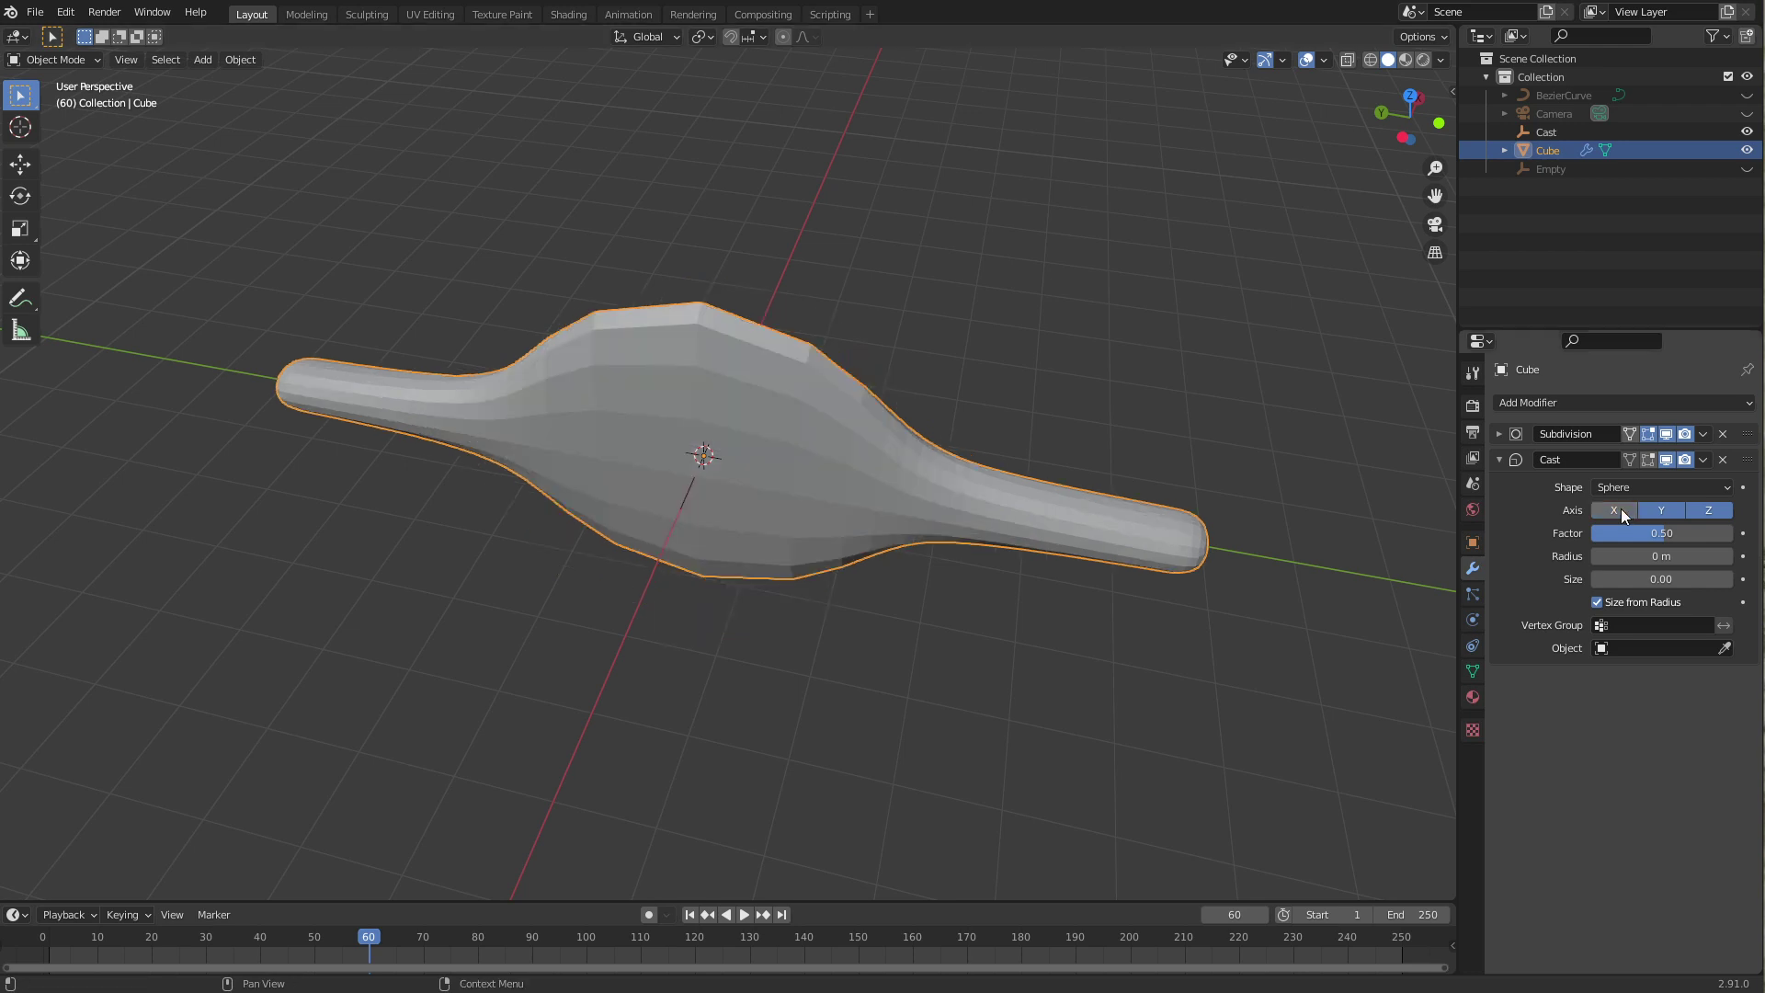
{"action": "mouse_move", "coordinate": [1207, 468]}
{"action": "middle_mouse_down"}
{"action": "mouse_move", "coordinate": [906, 478]}
{"action": "mouse_move", "coordinate": [1169, 490]}
{"action": "middle_mouse_up"}
{"action": "left_click", "coordinate": [1624, 509]}
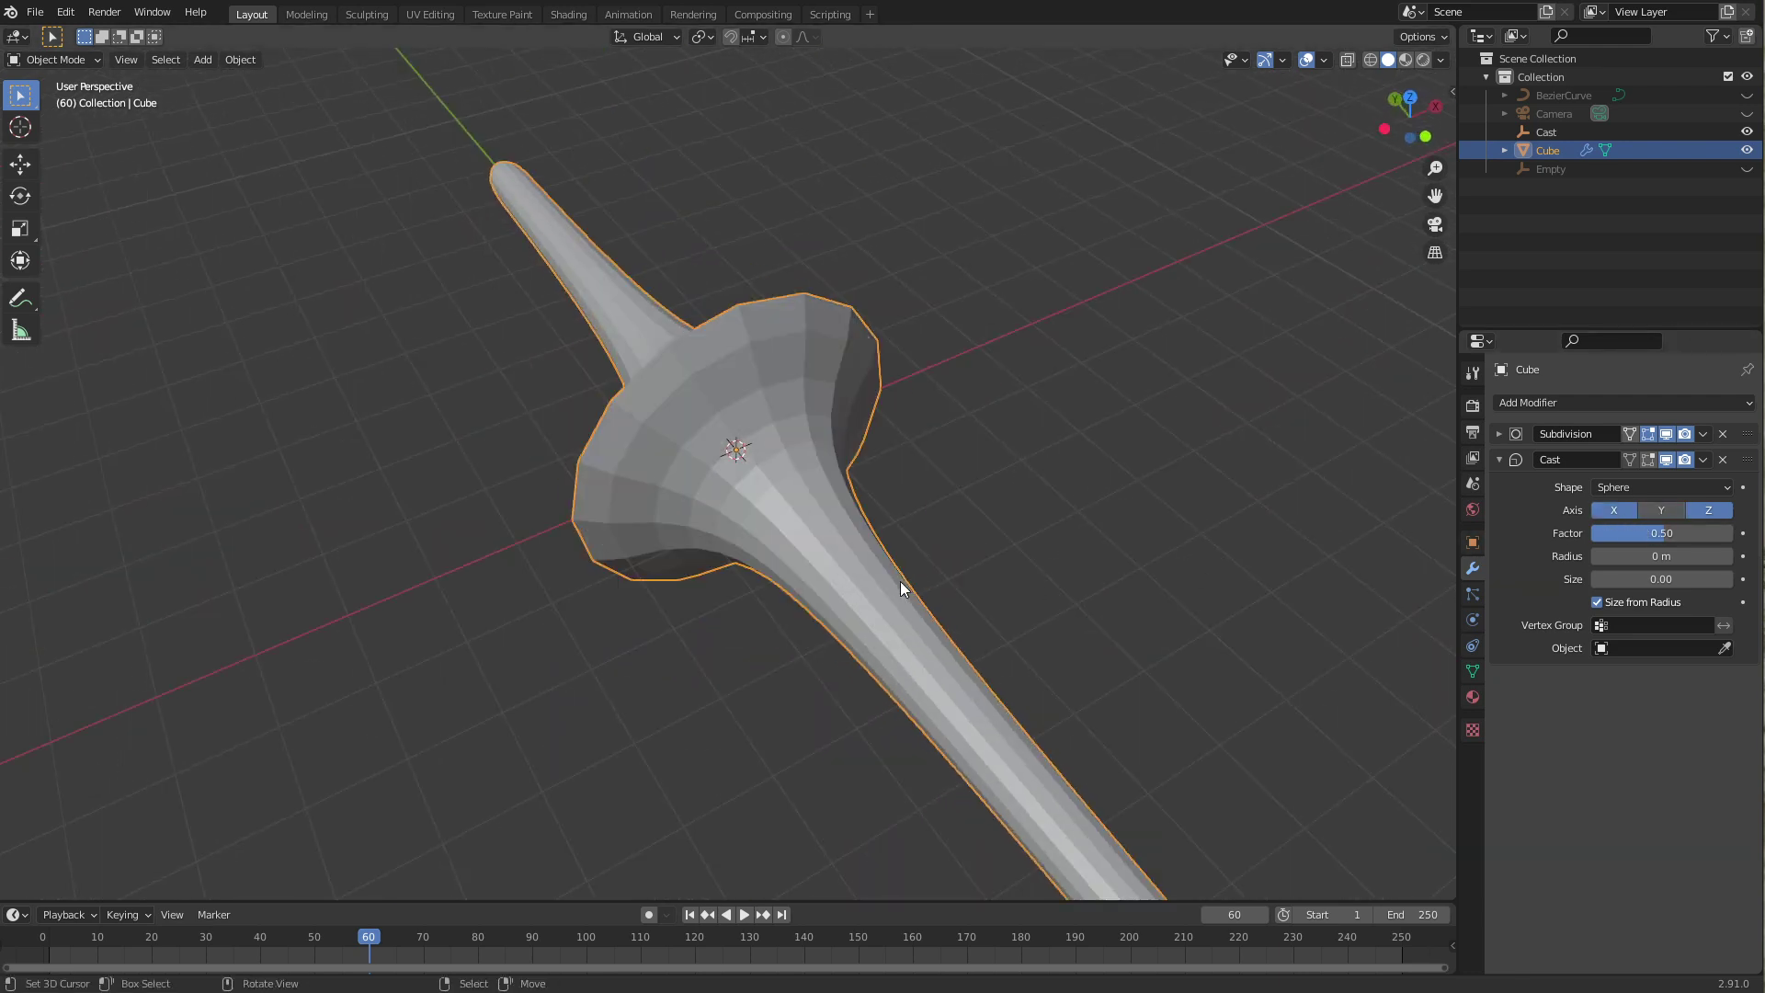
{"action": "middle_click_drag", "start_coordinate": [900, 581], "coordinate": [1033, 548]}
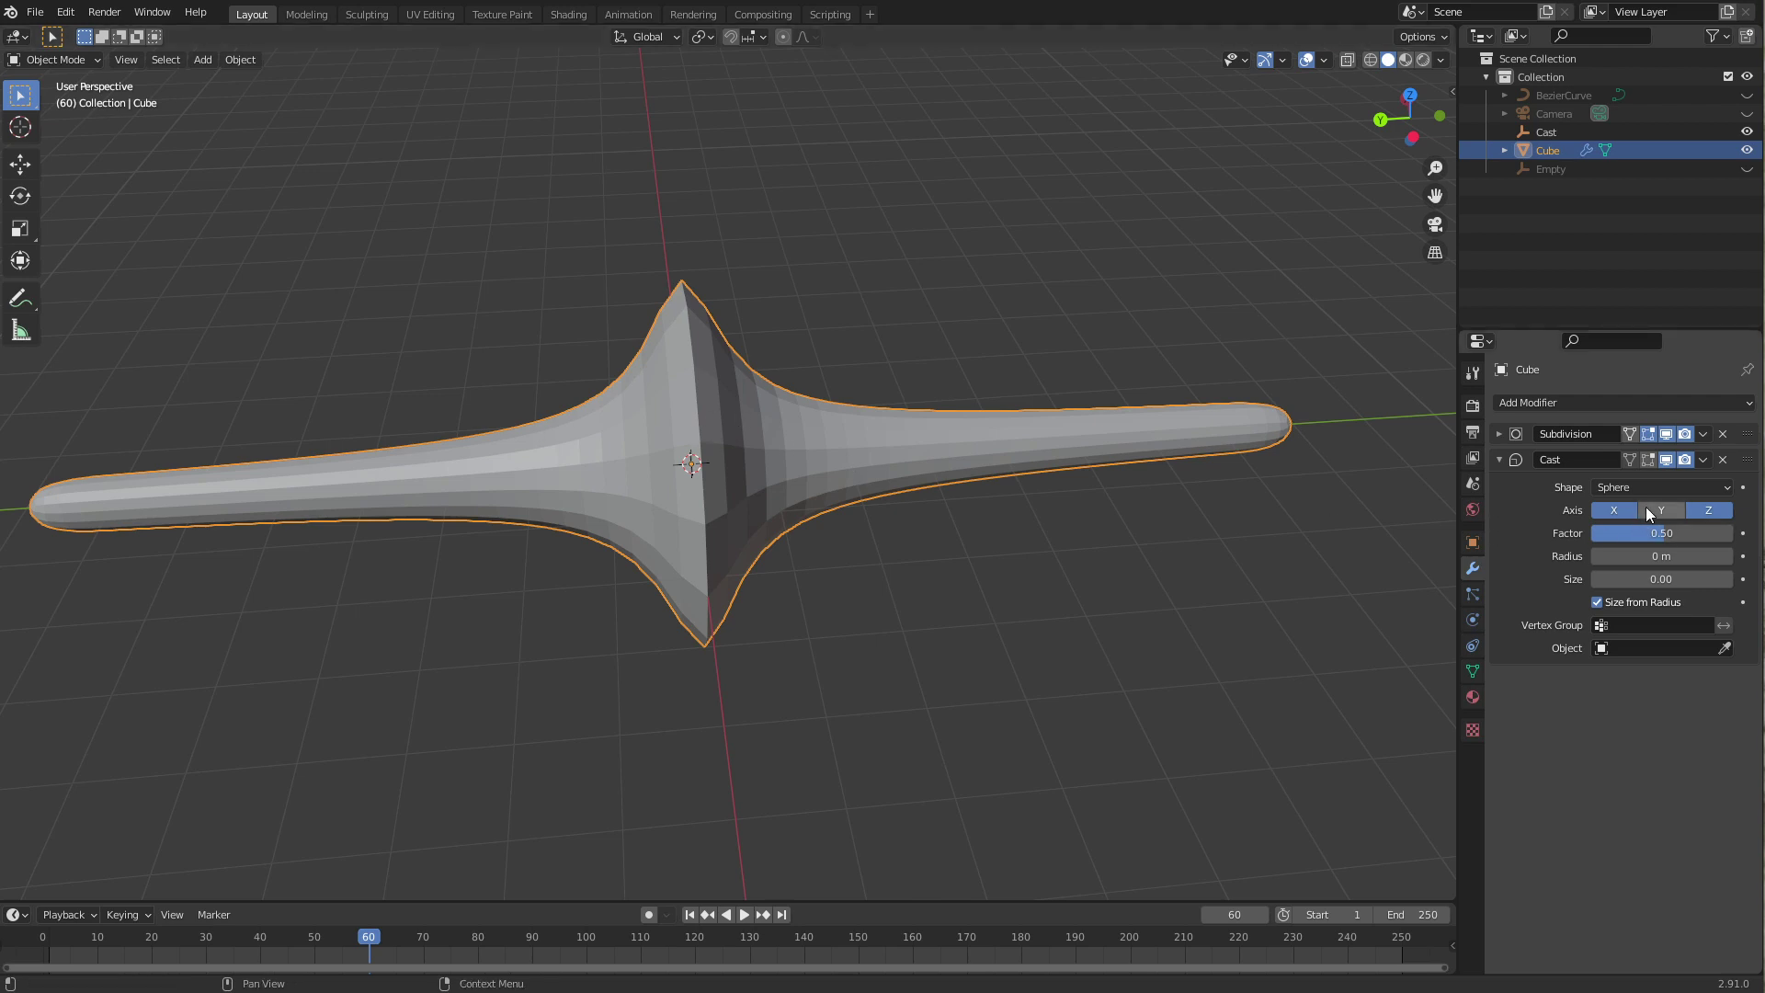
{"action": "left_click", "coordinate": [1679, 511]}
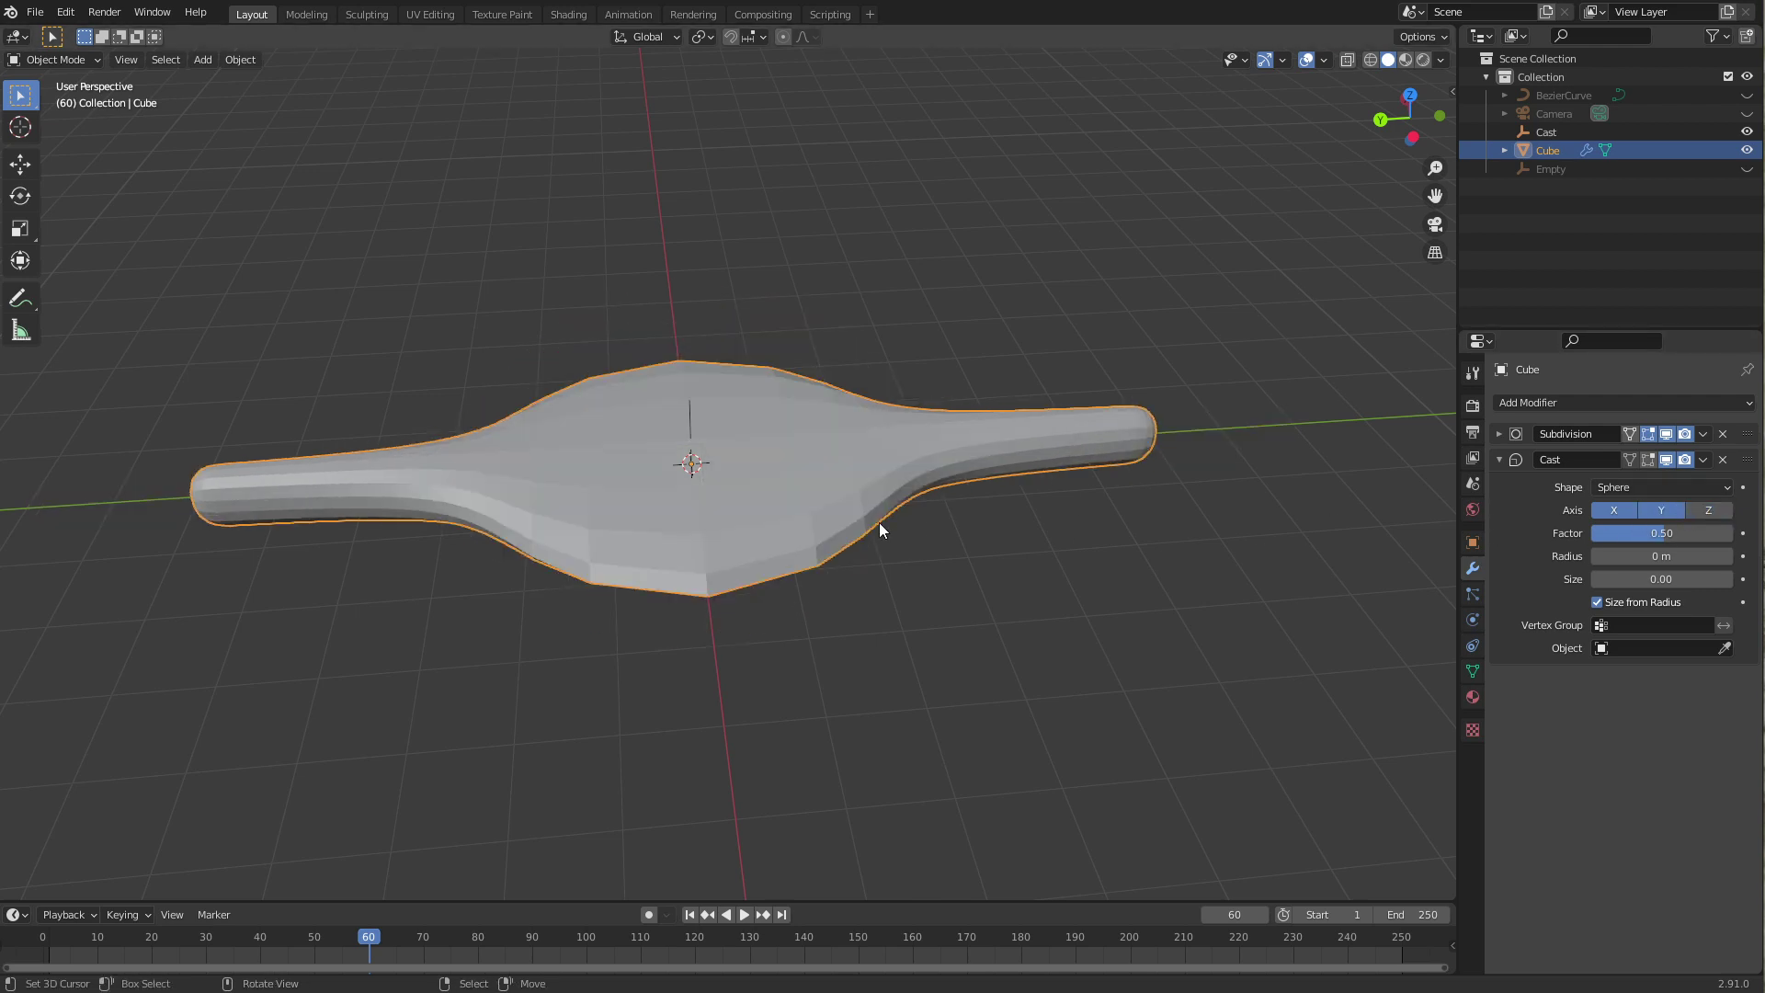
{"action": "middle_click_drag", "start_coordinate": [879, 523], "coordinate": [1182, 530]}
{"action": "left_click", "coordinate": [1710, 511]}
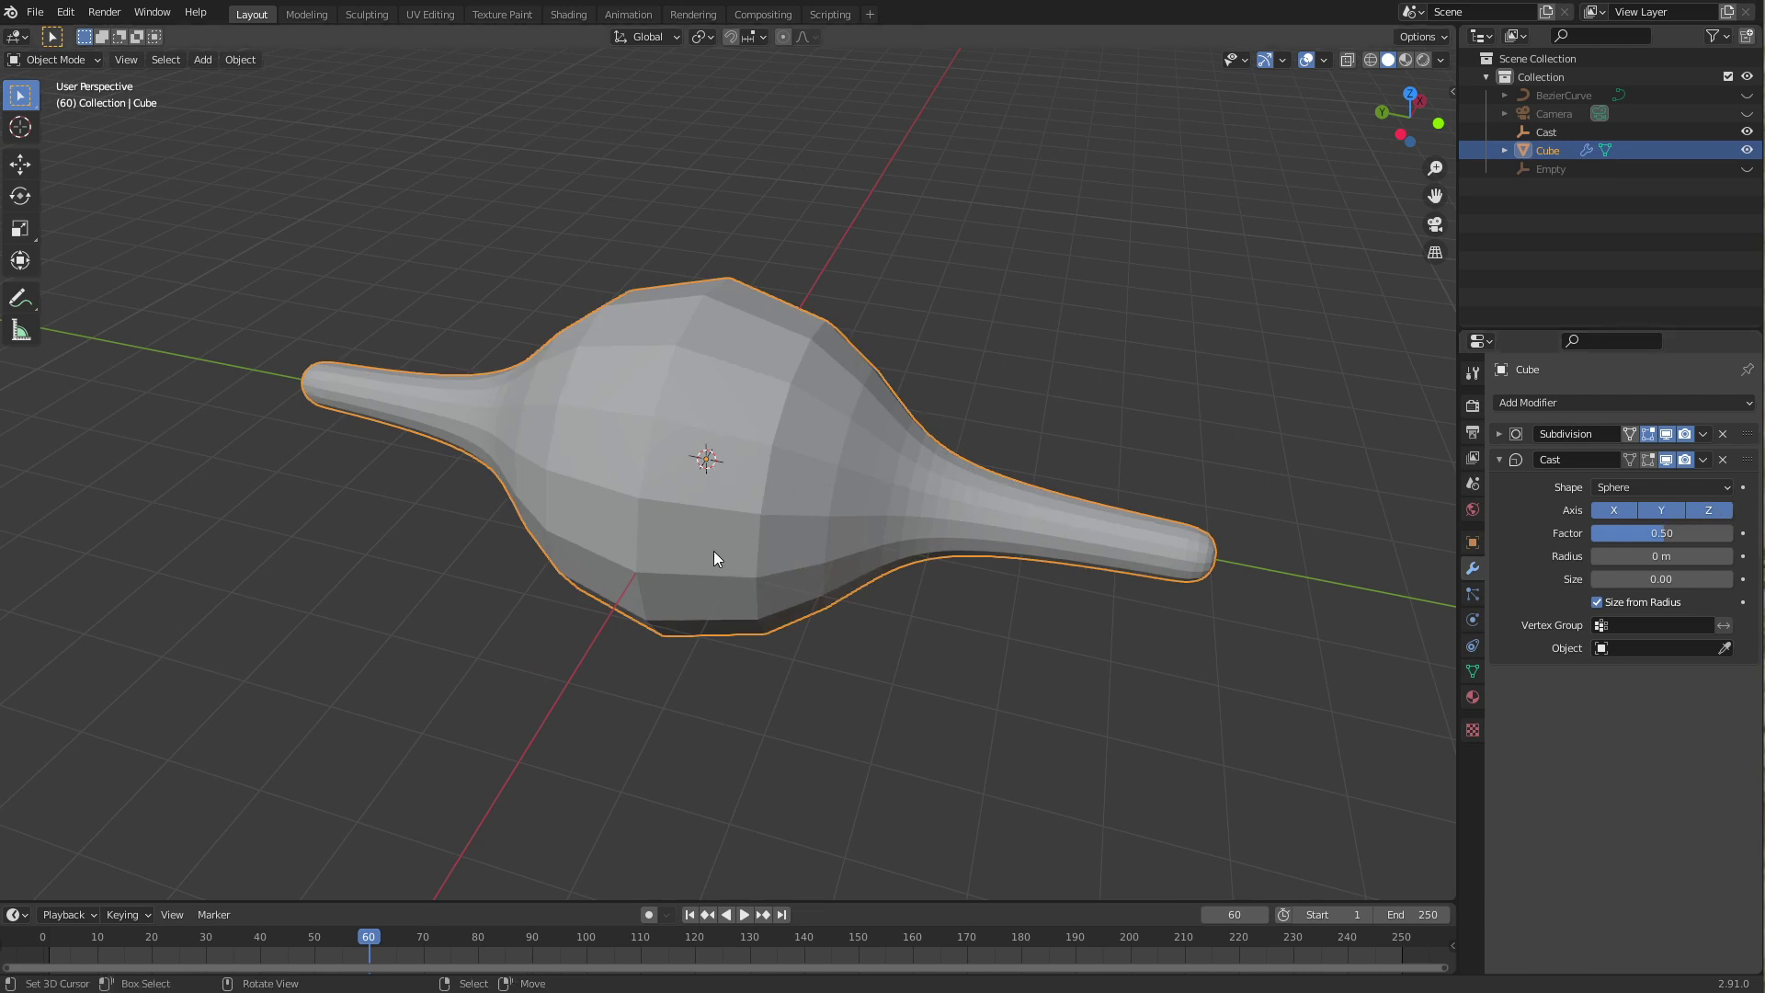
{"action": "left_click", "coordinate": [1662, 508]}
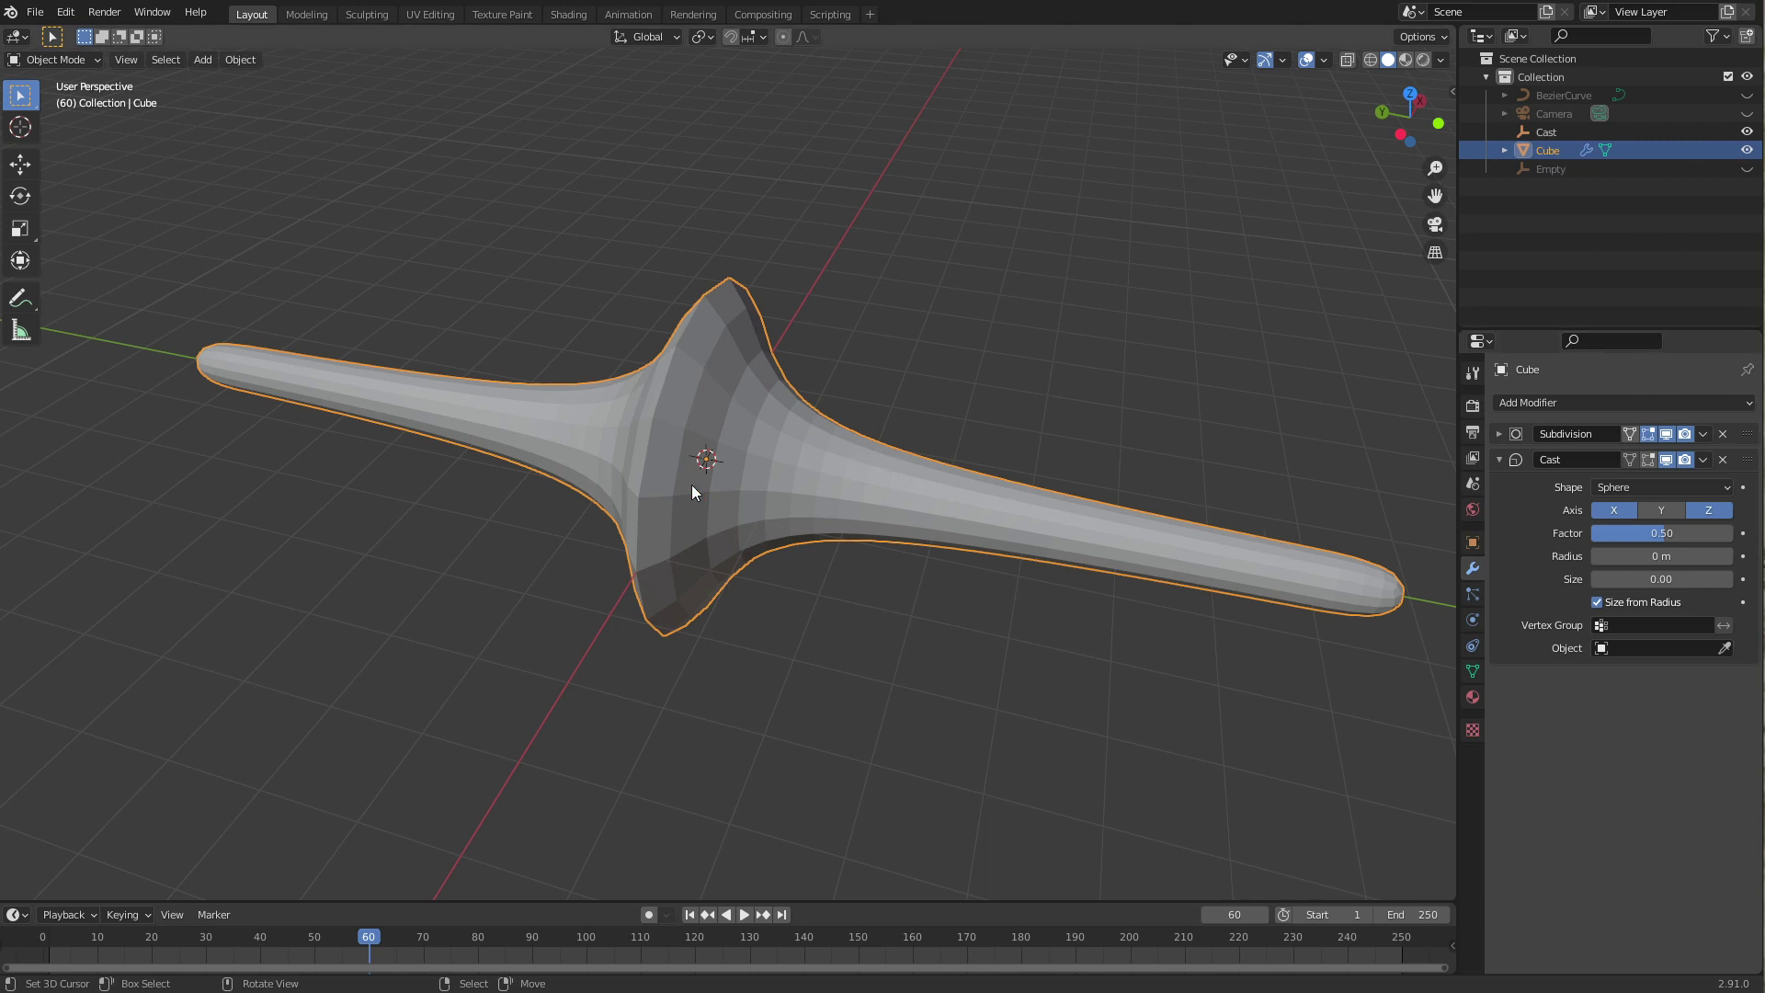
{"action": "middle_click_drag", "start_coordinate": [860, 484], "coordinate": [749, 444]}
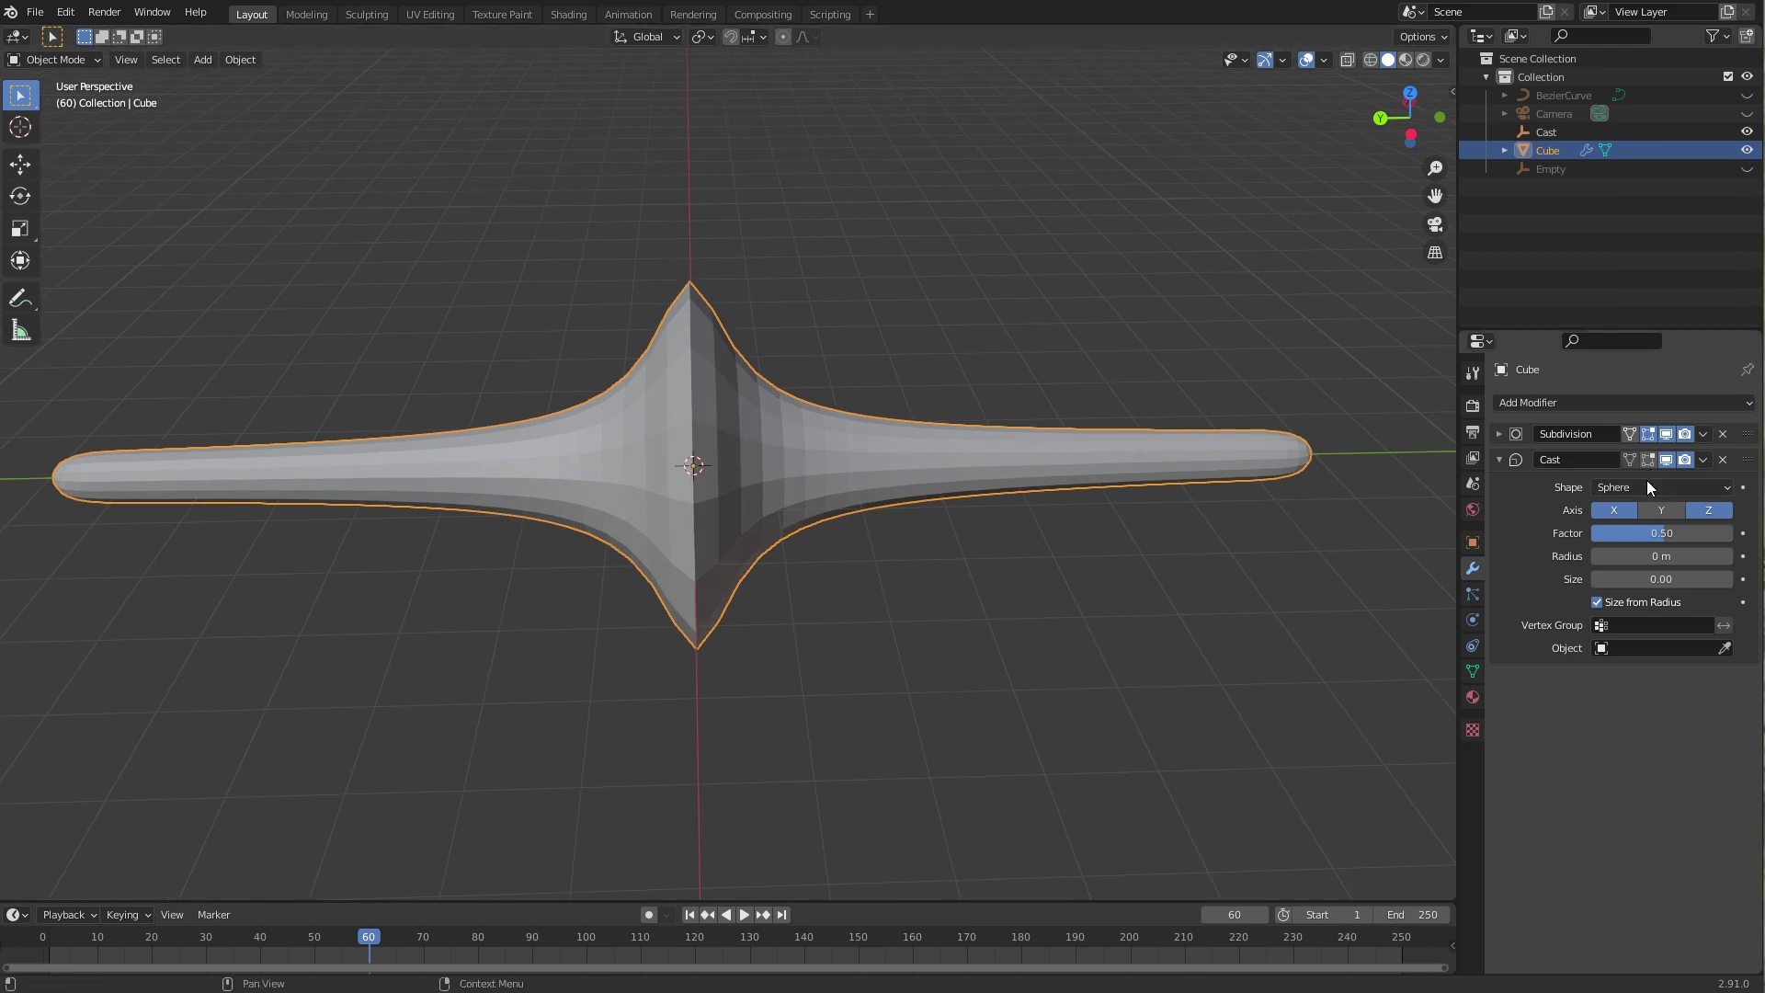
{"action": "left_click", "coordinate": [1662, 506]}
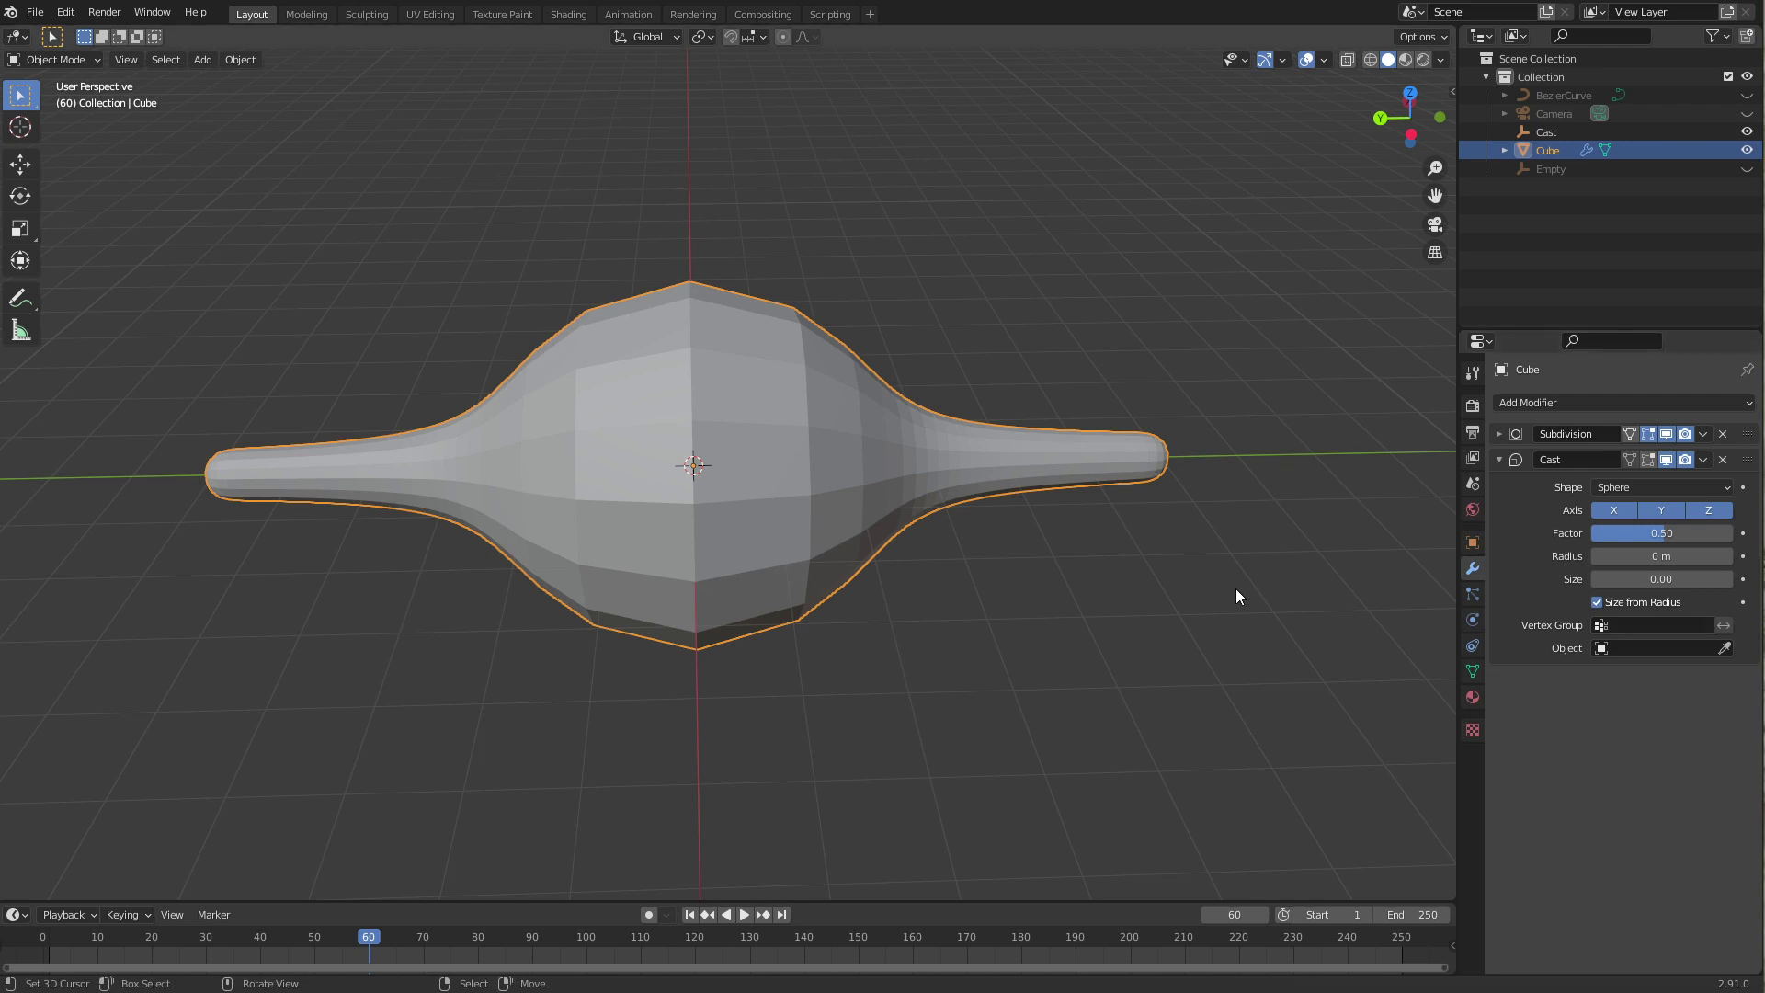
Step: Switch the Cast shape to Cylinder and inspect the flattened Cube from several angles
{"action": "middle_click_drag", "start_coordinate": [1236, 589], "coordinate": [855, 517]}
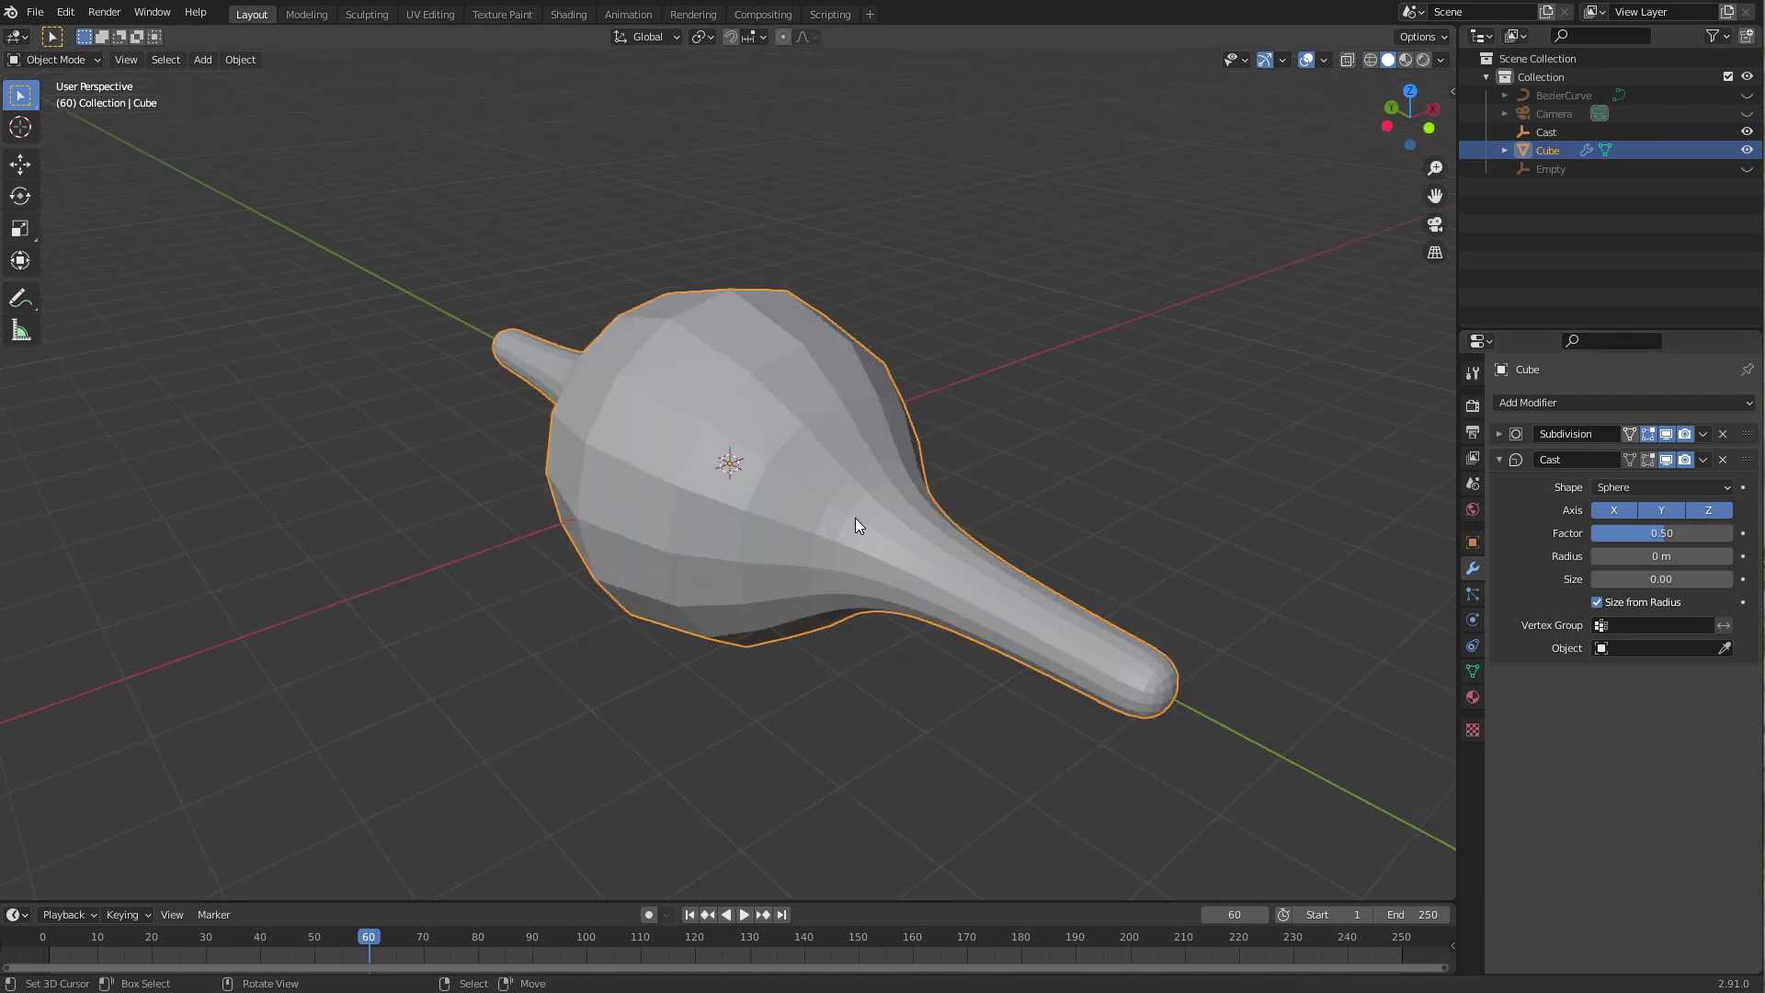
{"action": "left_click", "coordinate": [1636, 487]}
{"action": "middle_click_drag", "start_coordinate": [607, 485], "coordinate": [716, 486]}
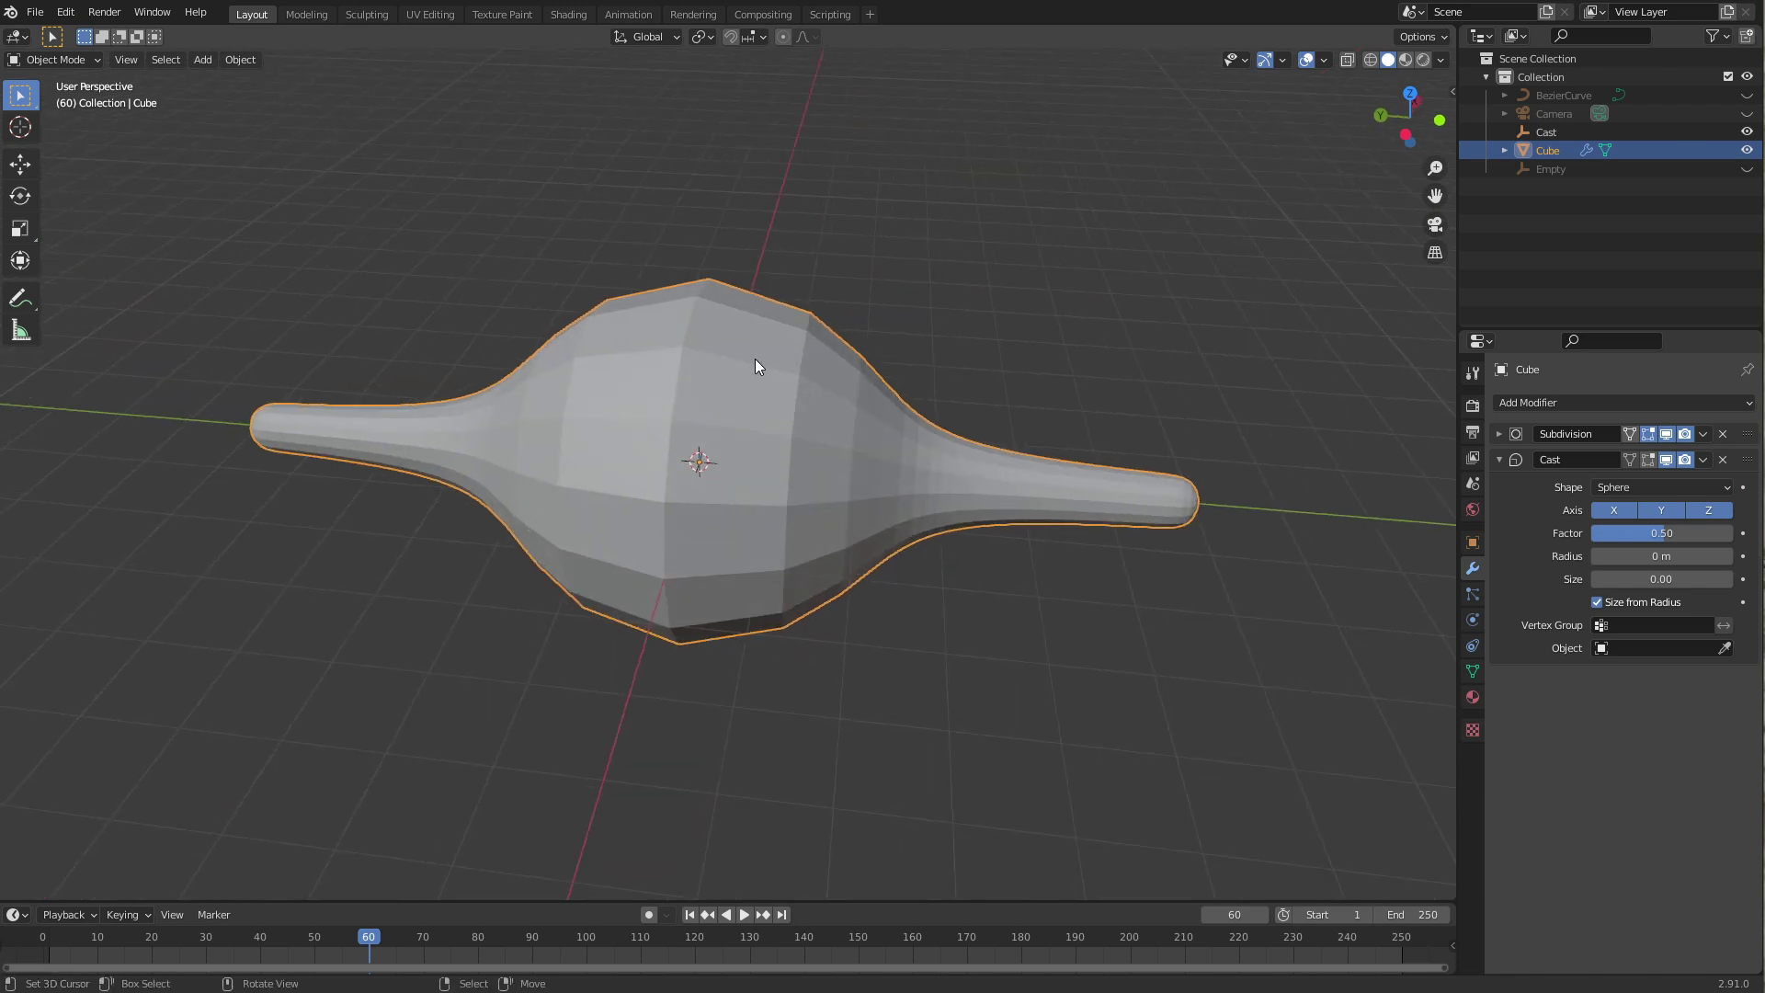
{"action": "left_click", "coordinate": [1638, 488]}
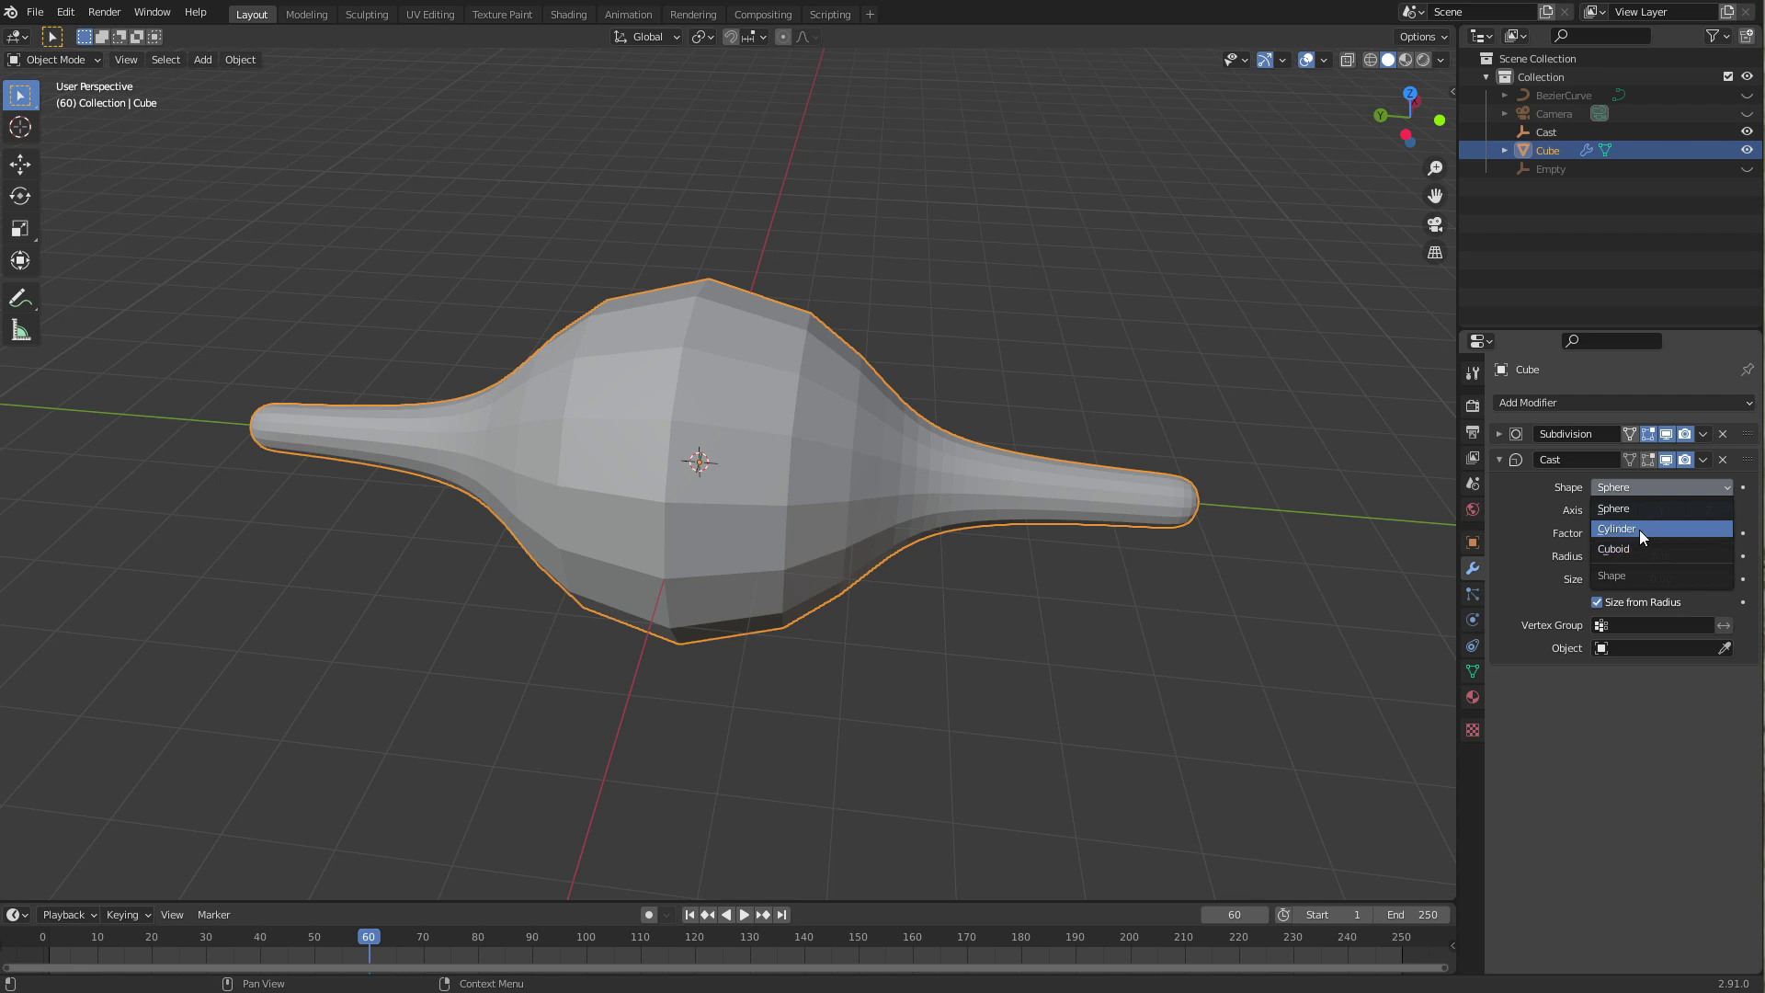
{"action": "left_click", "coordinate": [1635, 528]}
{"action": "mouse_move", "coordinate": [803, 543]}
{"action": "middle_mouse_down"}
{"action": "mouse_move", "coordinate": [791, 420]}
{"action": "mouse_move", "coordinate": [801, 535]}
{"action": "middle_mouse_up"}
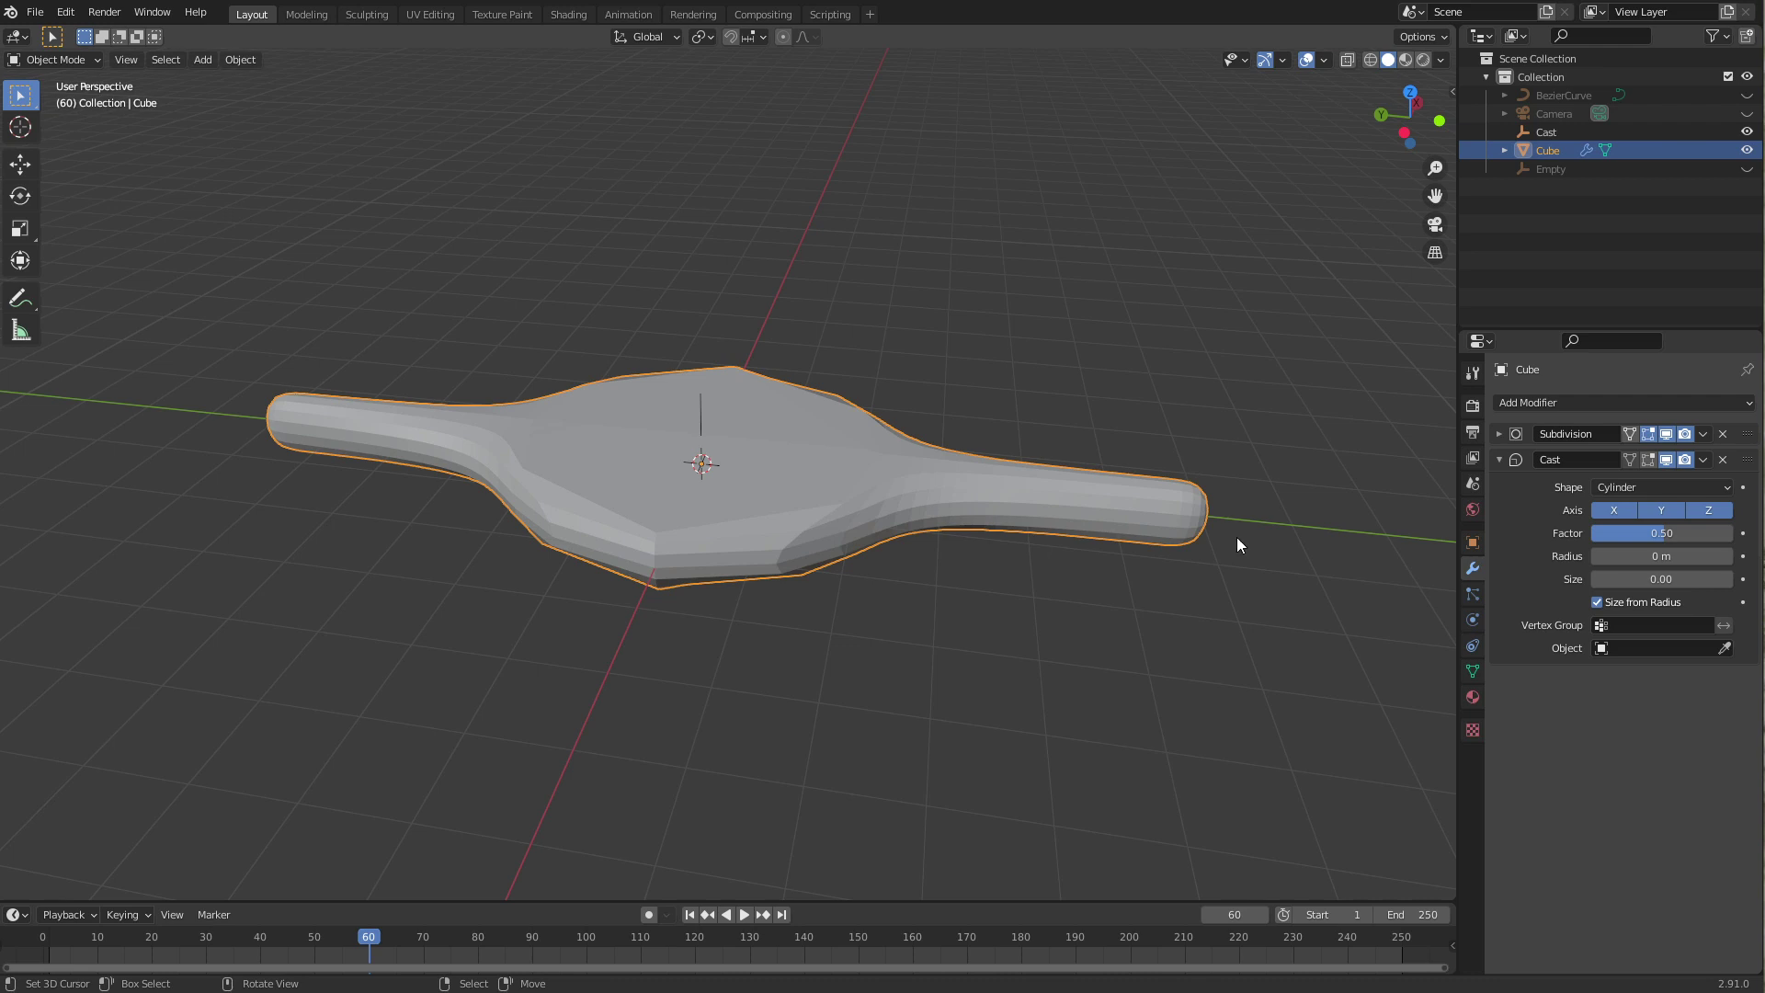
{"action": "middle_click_drag", "start_coordinate": [762, 569], "coordinate": [697, 539]}
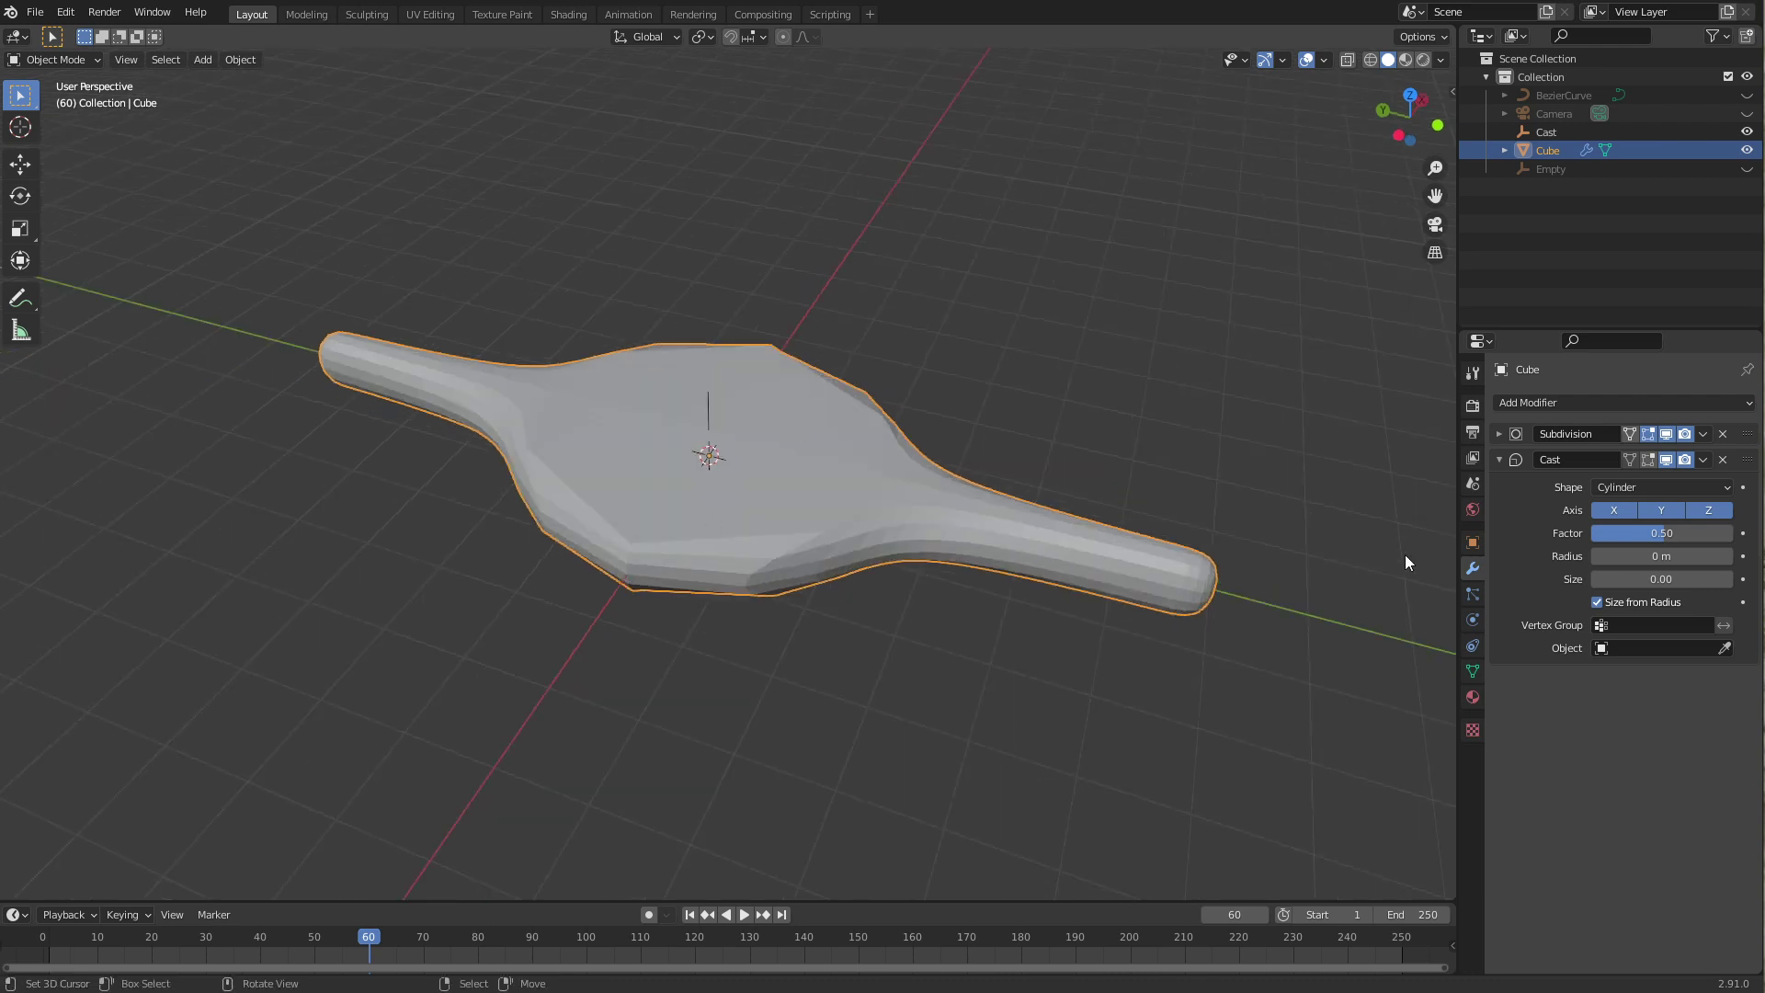
Step: Return the Cast shape to Sphere and turn off its Z axis
{"action": "left_click", "coordinate": [1632, 492]}
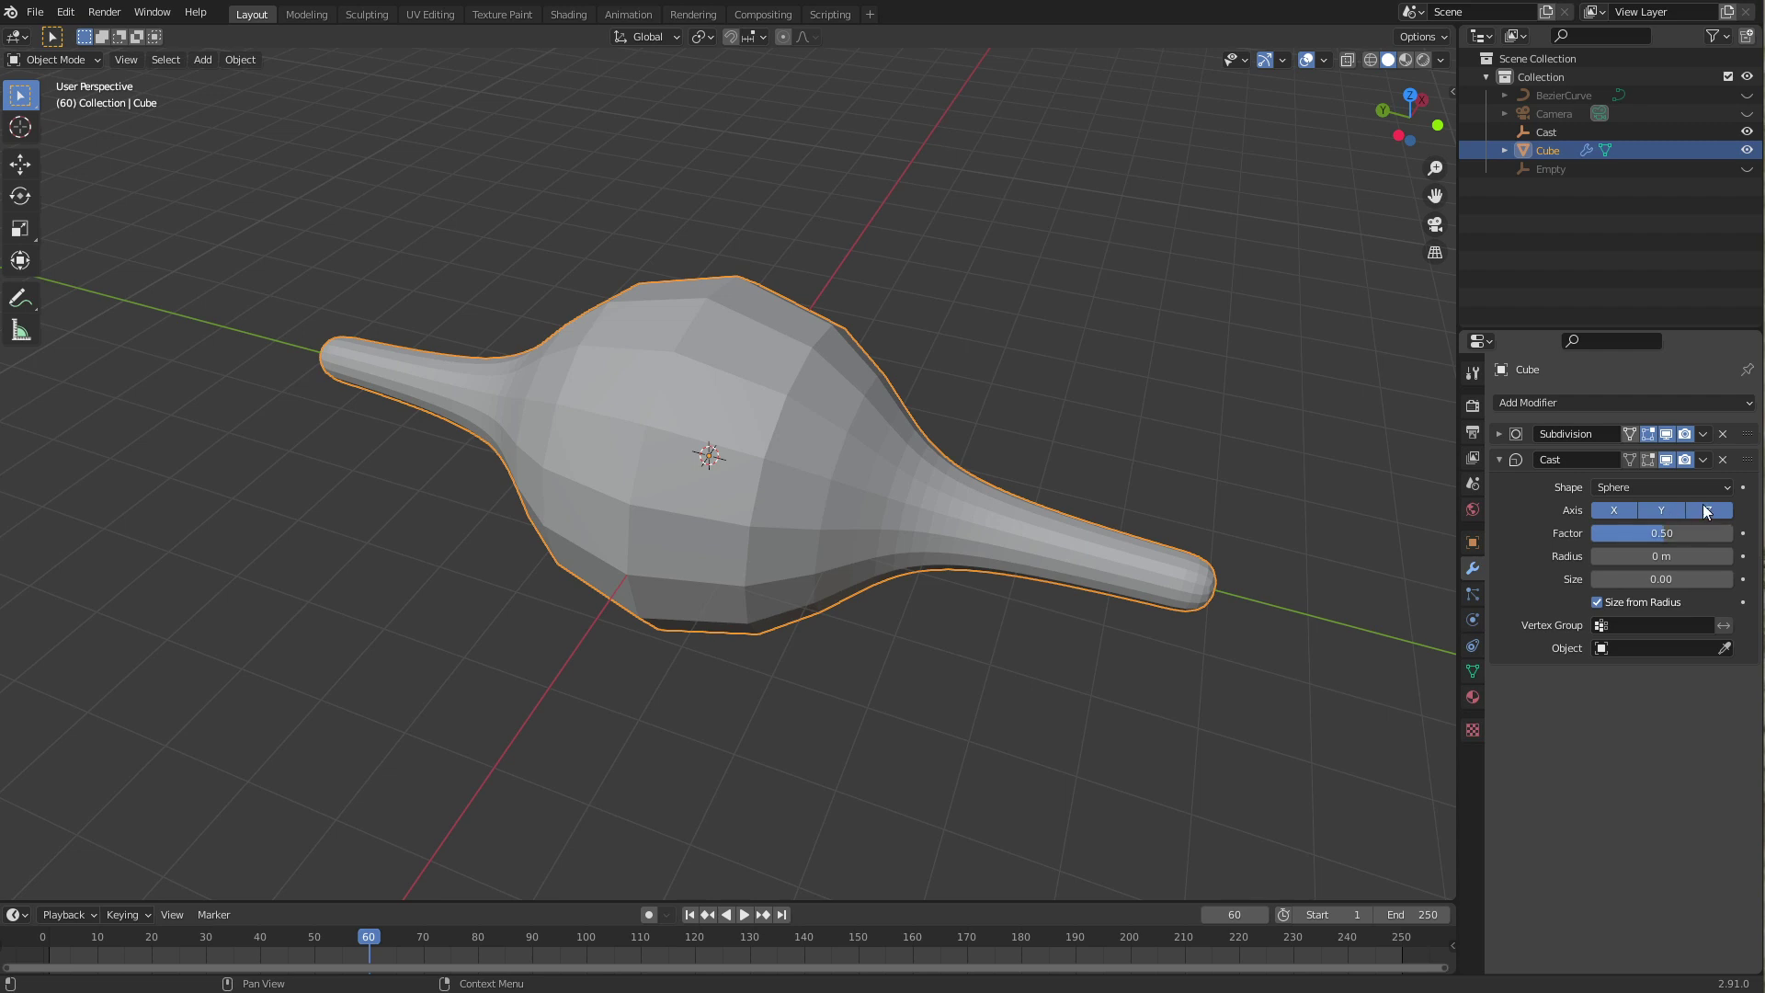
{"action": "left_click", "coordinate": [1706, 510]}
{"action": "scroll", "coordinate": [911, 521], "scroll_direction": "up", "scroll_amount": 2}
{"action": "scroll", "coordinate": [948, 564], "scroll_direction": "up", "scroll_amount": 4}
{"action": "mouse_move", "coordinate": [946, 564]}
{"action": "middle_mouse_down"}
{"action": "mouse_move", "coordinate": [672, 447]}
{"action": "mouse_move", "coordinate": [673, 473]}
{"action": "middle_mouse_up"}
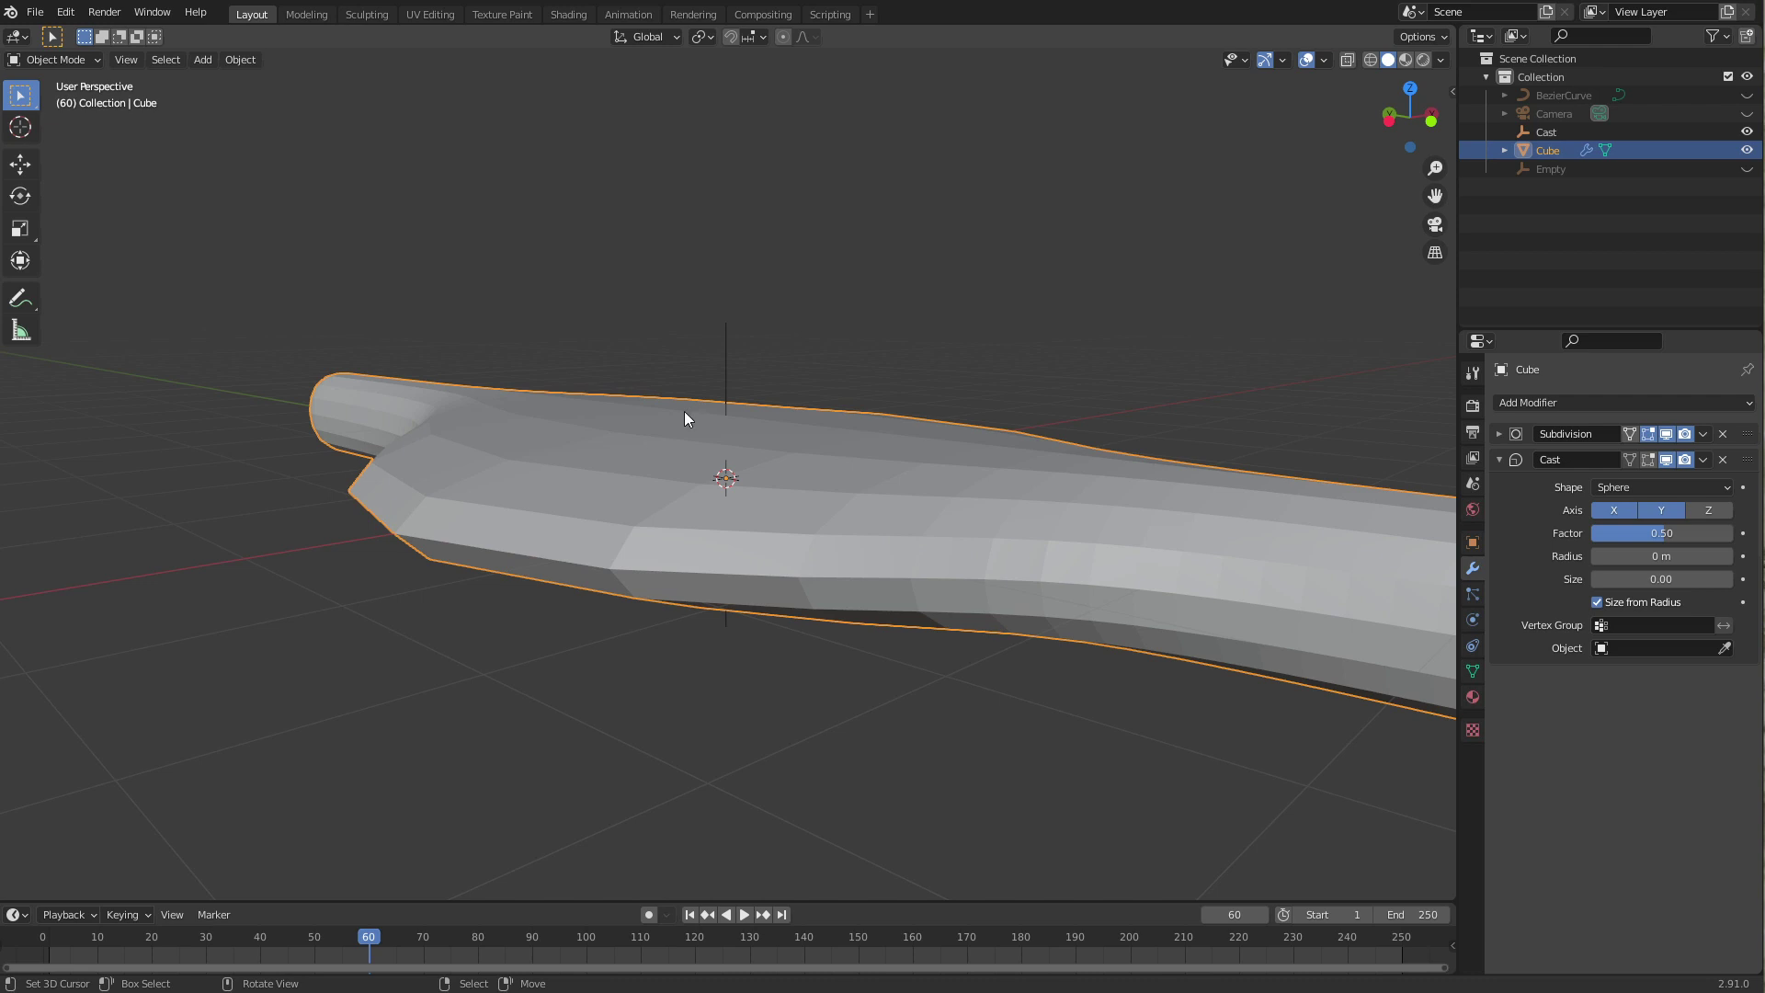
{"action": "middle_click_drag", "start_coordinate": [685, 411], "coordinate": [674, 520]}
{"action": "scroll", "coordinate": [674, 520], "scroll_direction": "down", "scroll_amount": 2}
{"action": "scroll", "coordinate": [657, 603], "scroll_direction": "down", "scroll_amount": 2}
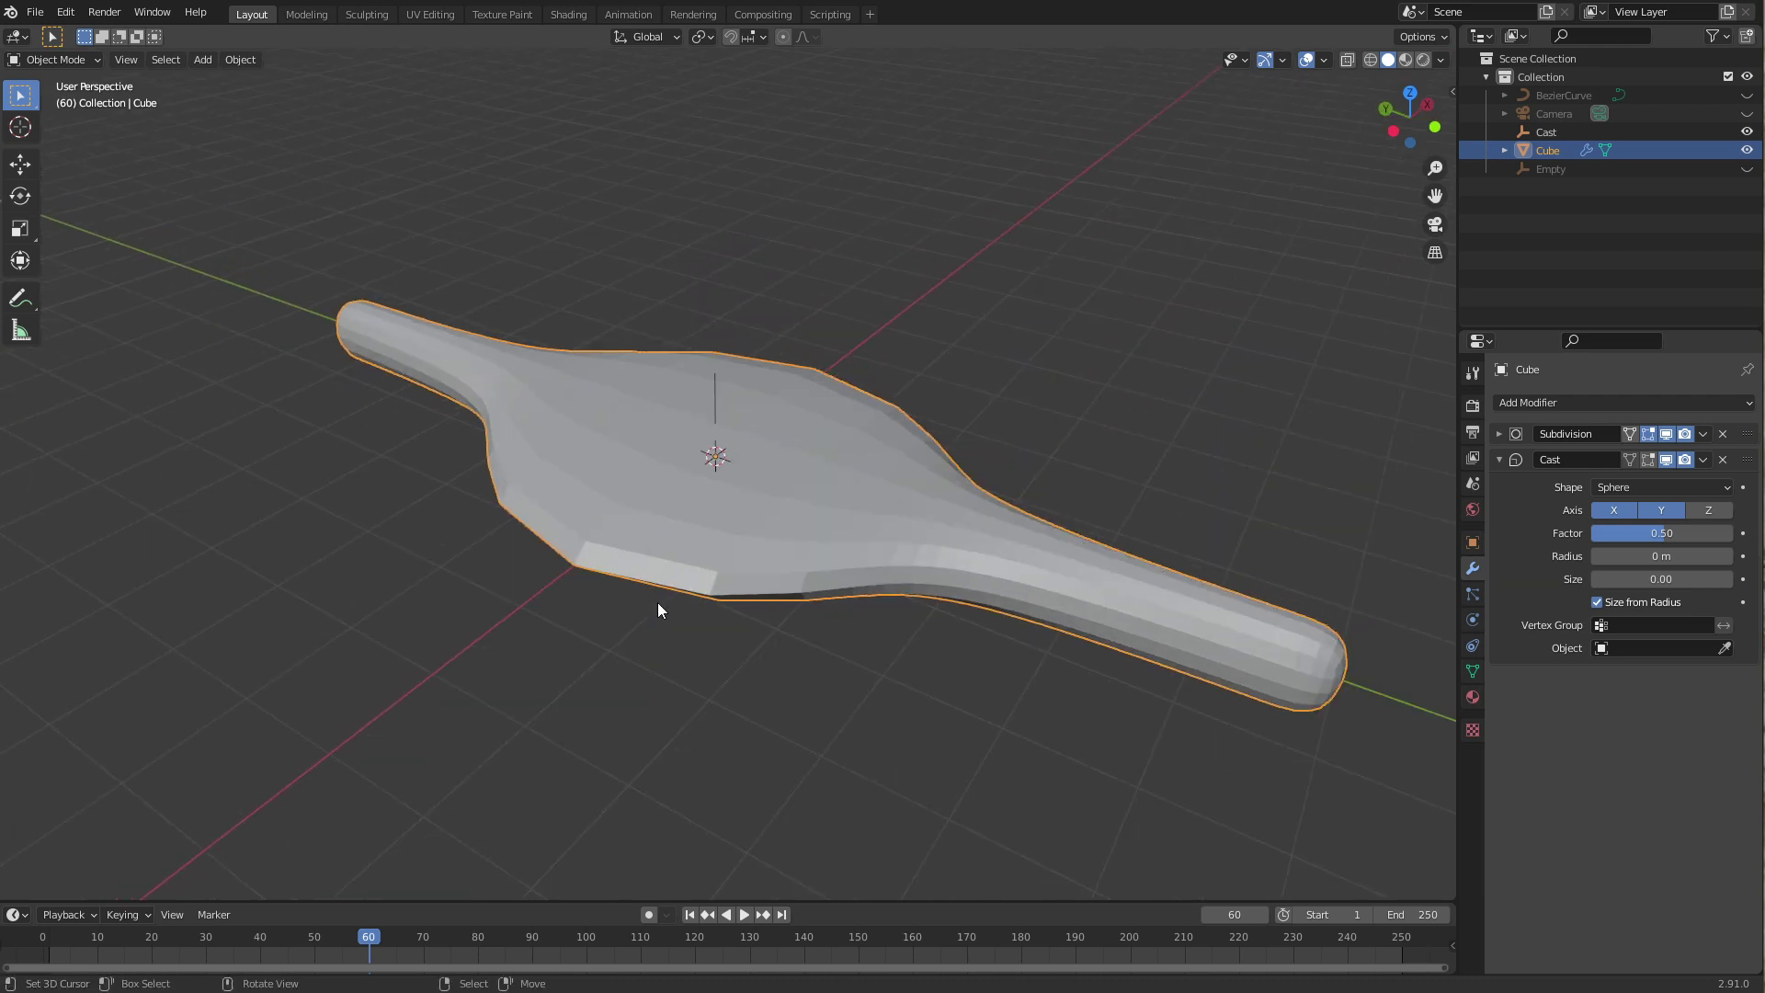
{"action": "middle_click_drag", "start_coordinate": [658, 603], "coordinate": [772, 587]}
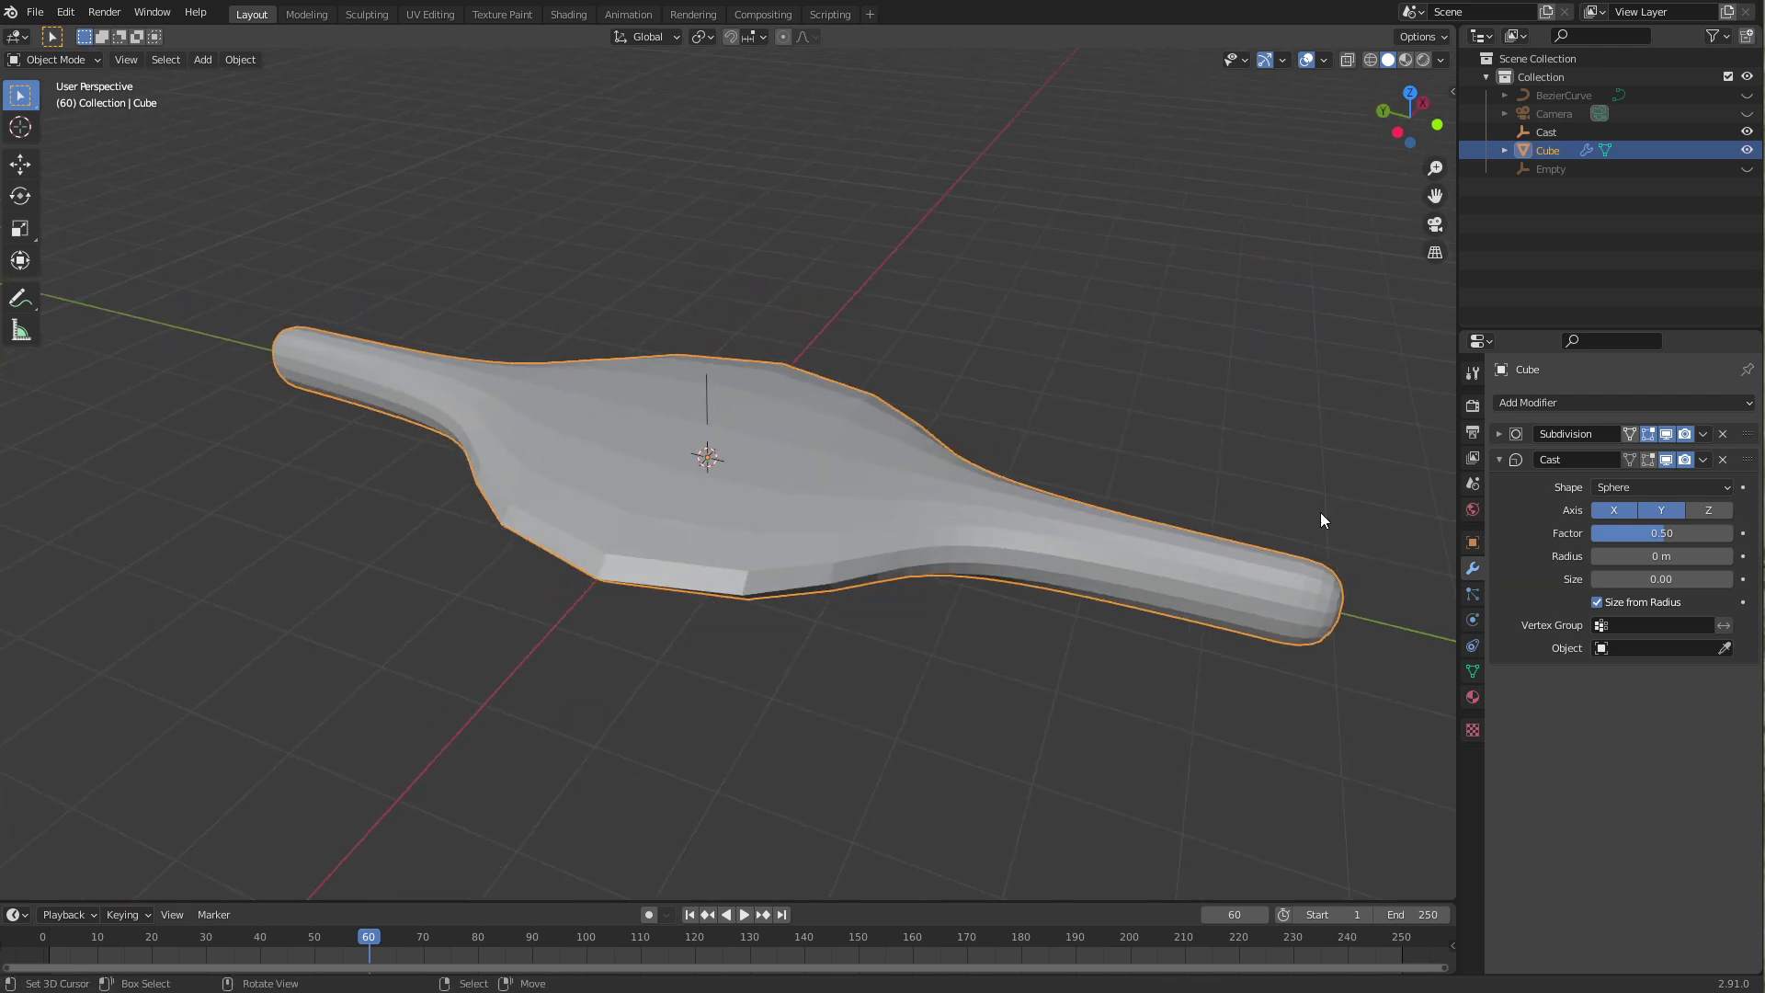
Step: Re-enable the Cast's Z axis and keep Sphere as the shape
{"action": "left_click", "coordinate": [1665, 487]}
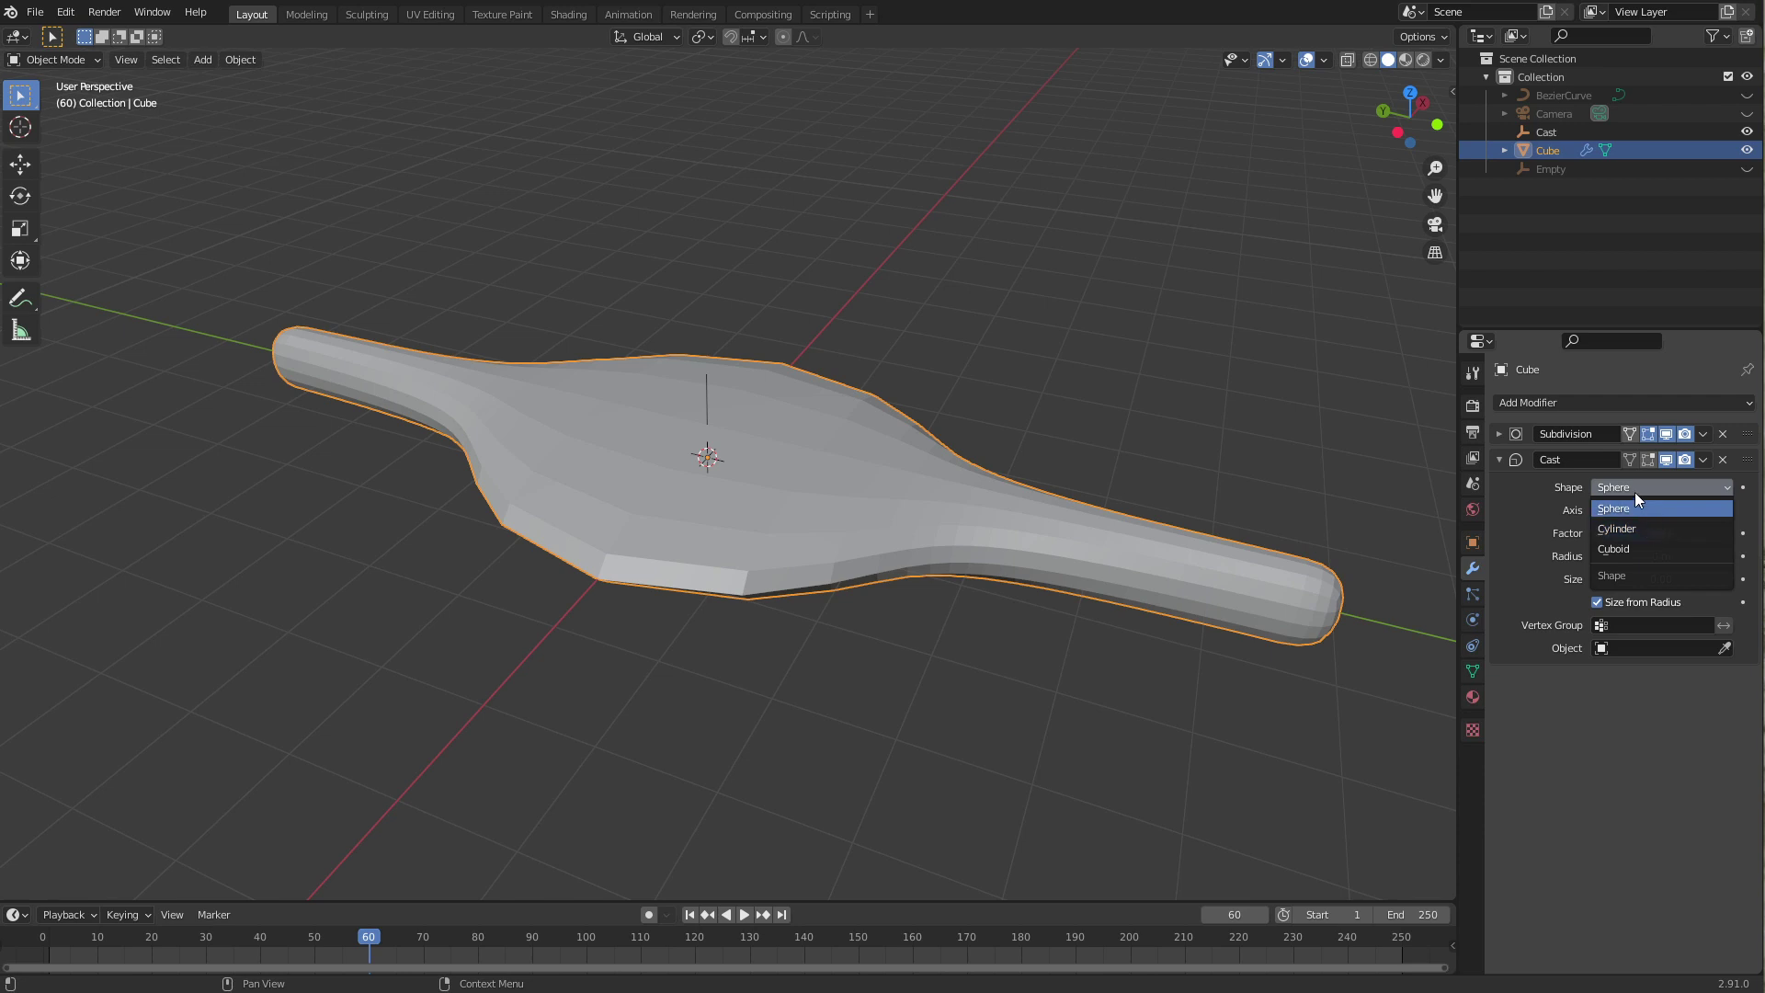
{"action": "left_click", "coordinate": [1651, 485]}
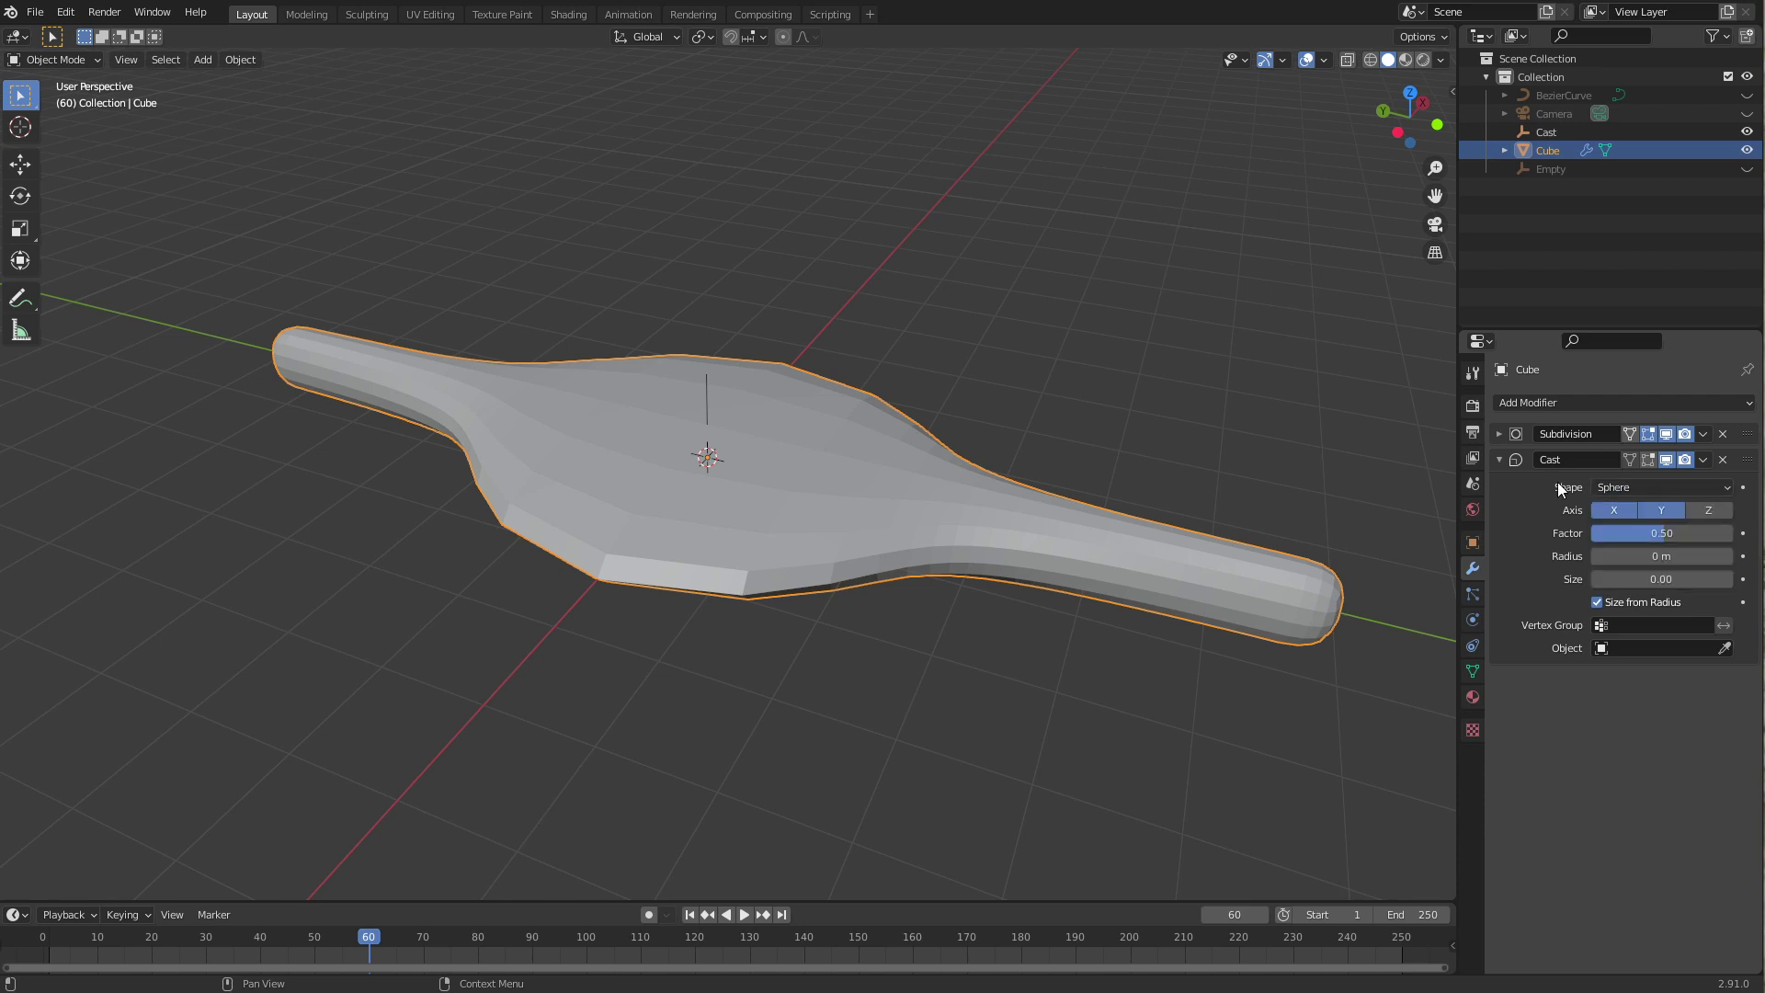
{"action": "left_click", "coordinate": [1712, 511]}
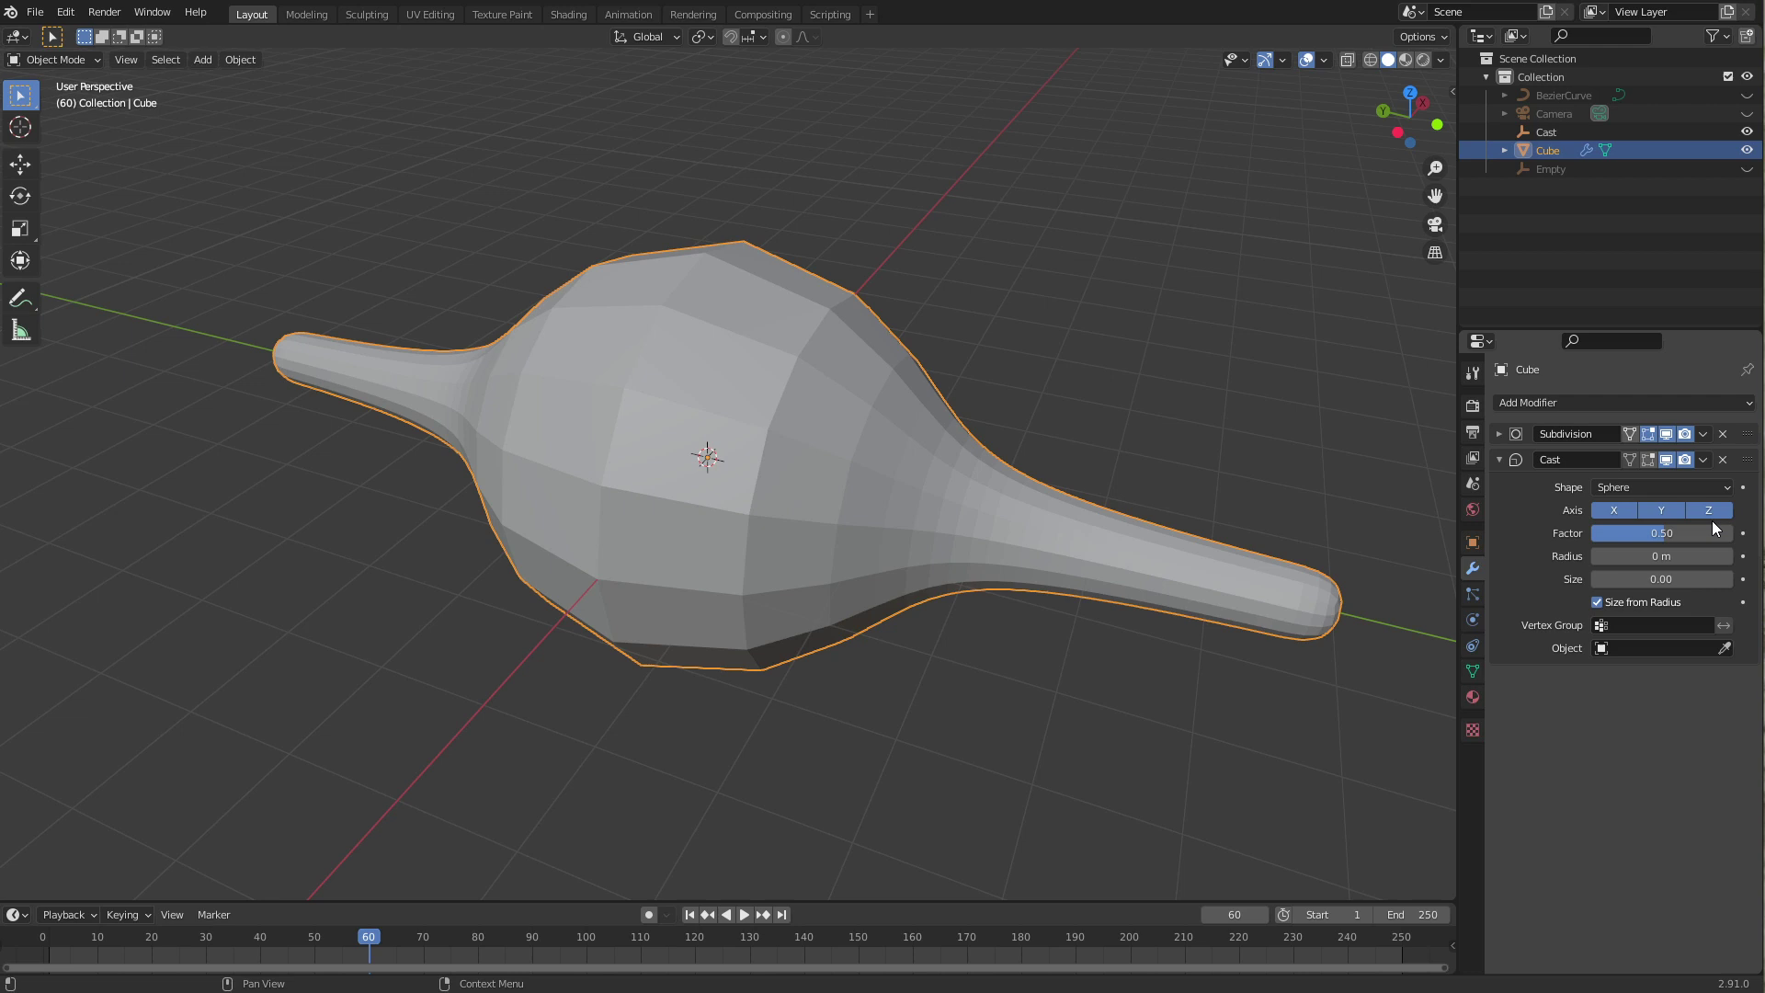
{"action": "left_click", "coordinate": [1658, 493]}
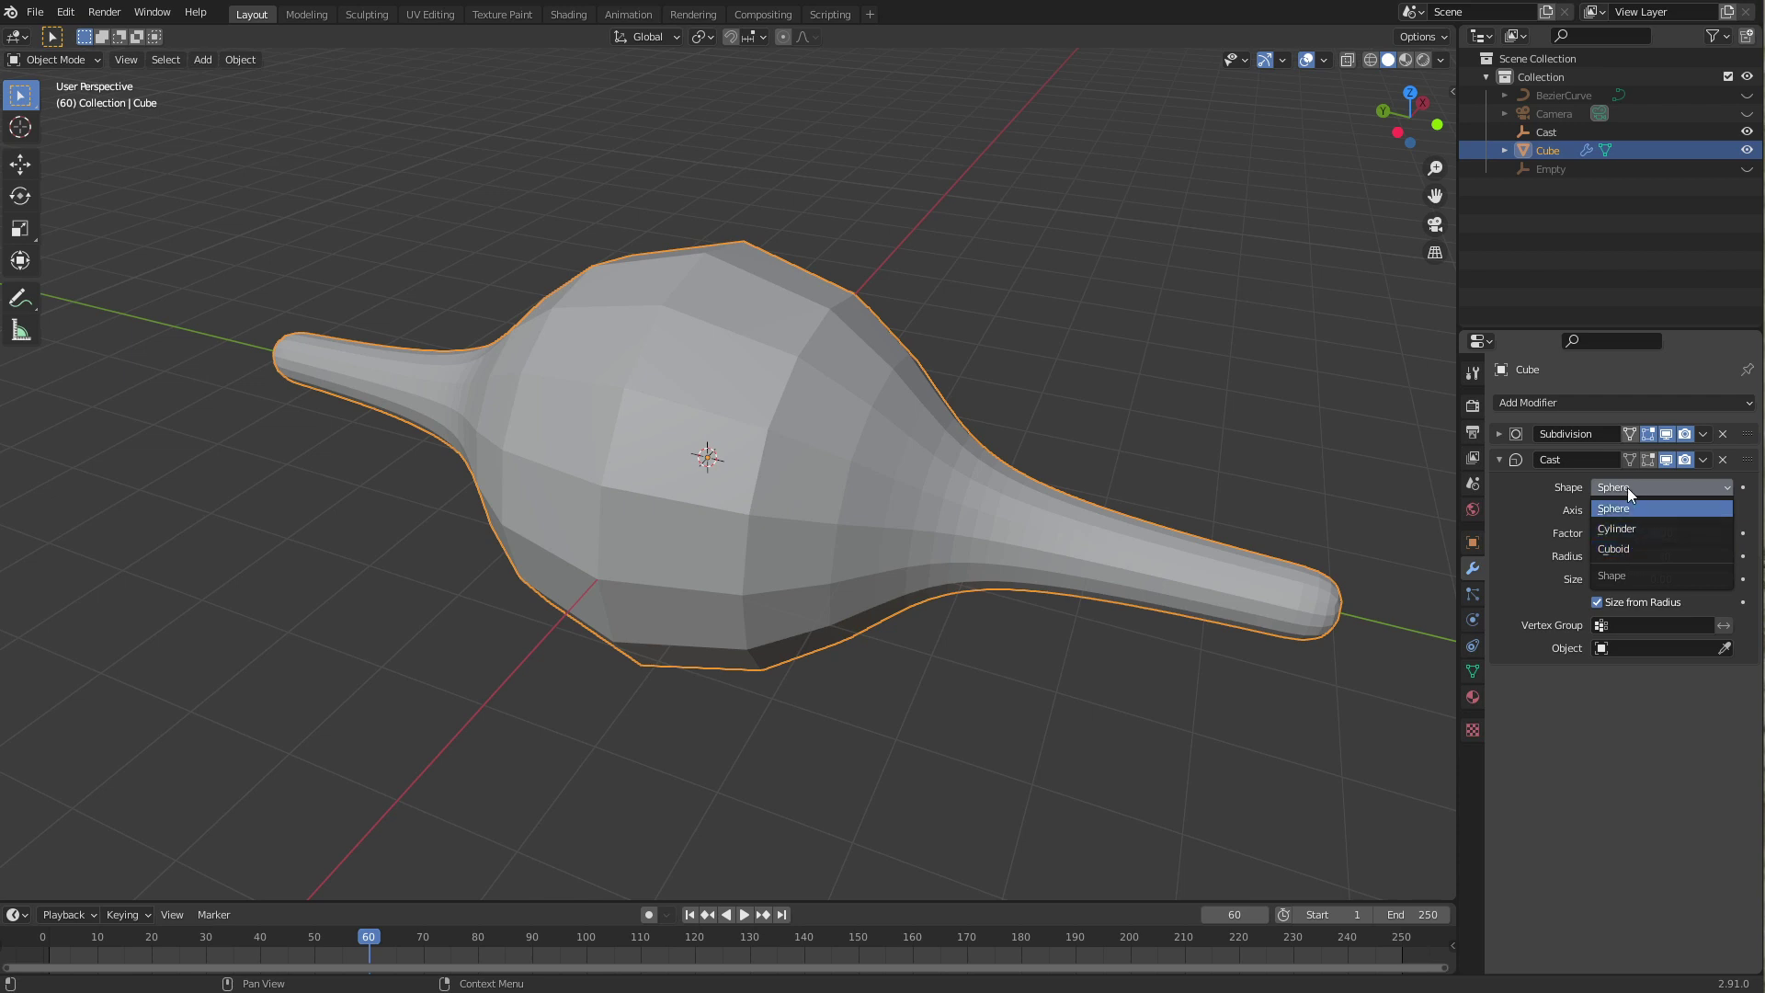
{"action": "left_click", "coordinate": [1570, 555]}
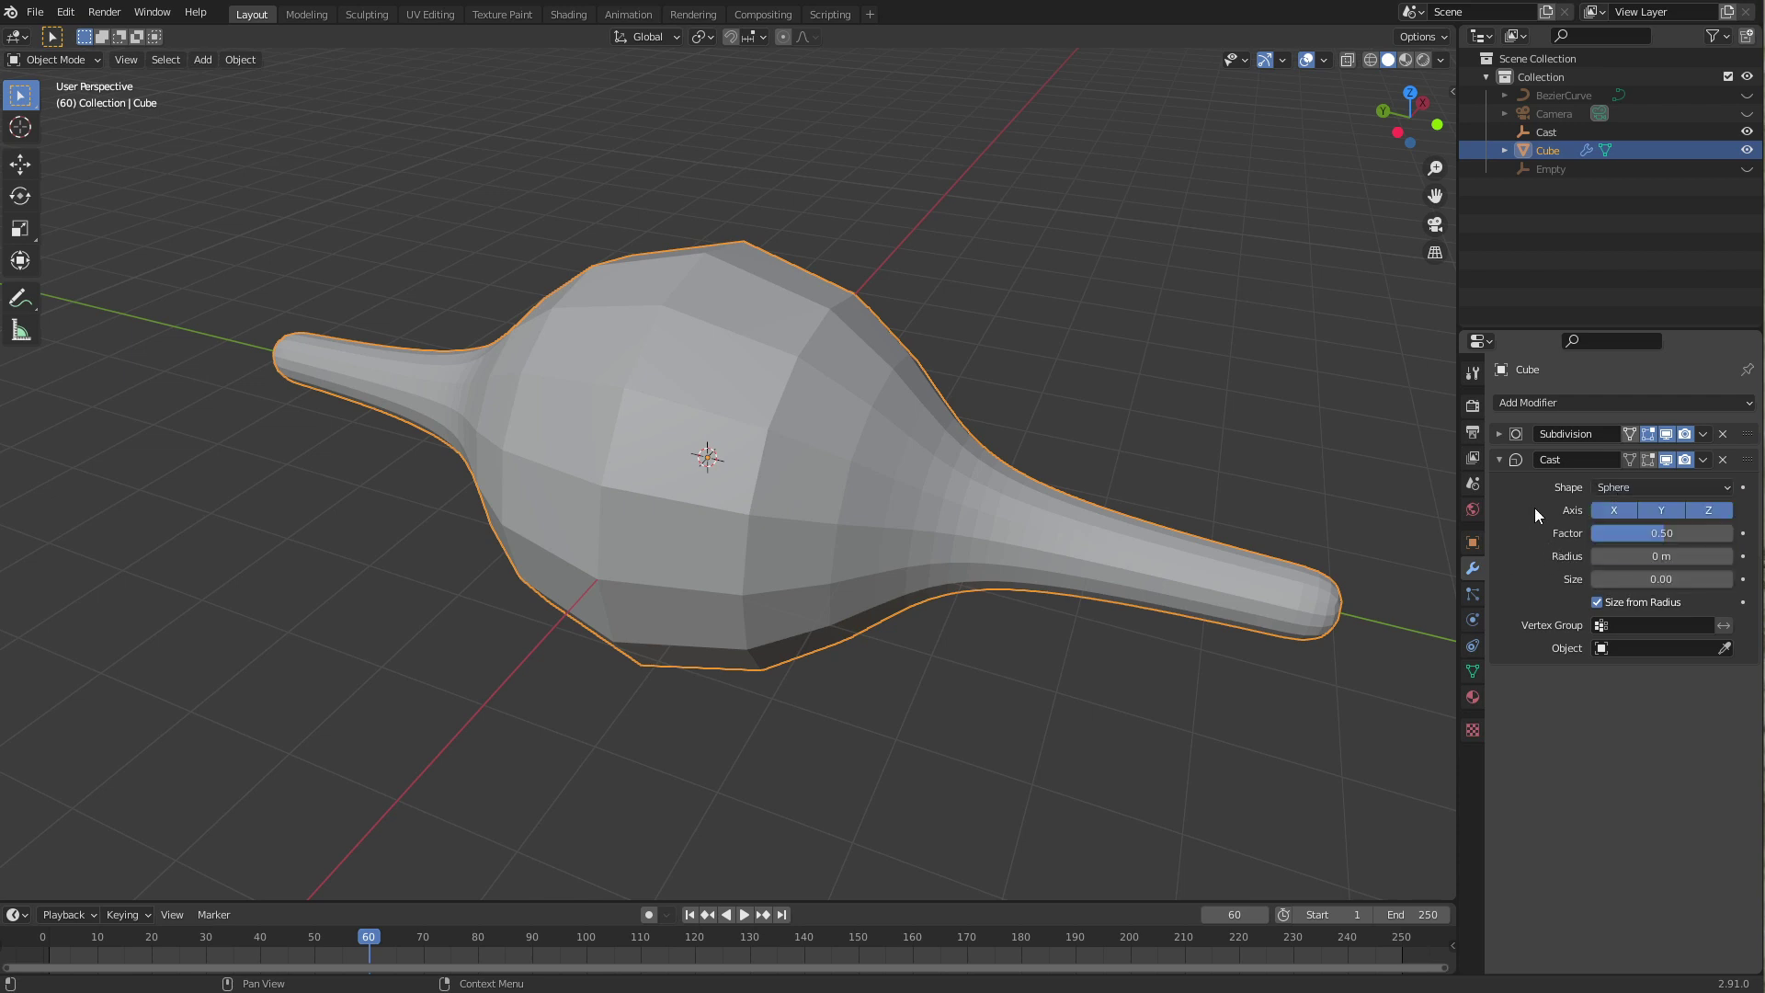
Step: Try a Cast factor of 1, then bring it back to about 0.5
{"action": "left_click_drag", "start_coordinate": [1655, 542], "coordinate": [1639, 534]}
{"action": "left_click", "coordinate": [1661, 536]}
{"action": "type", "text": "1"}
{"action": "key", "text": "Return"}
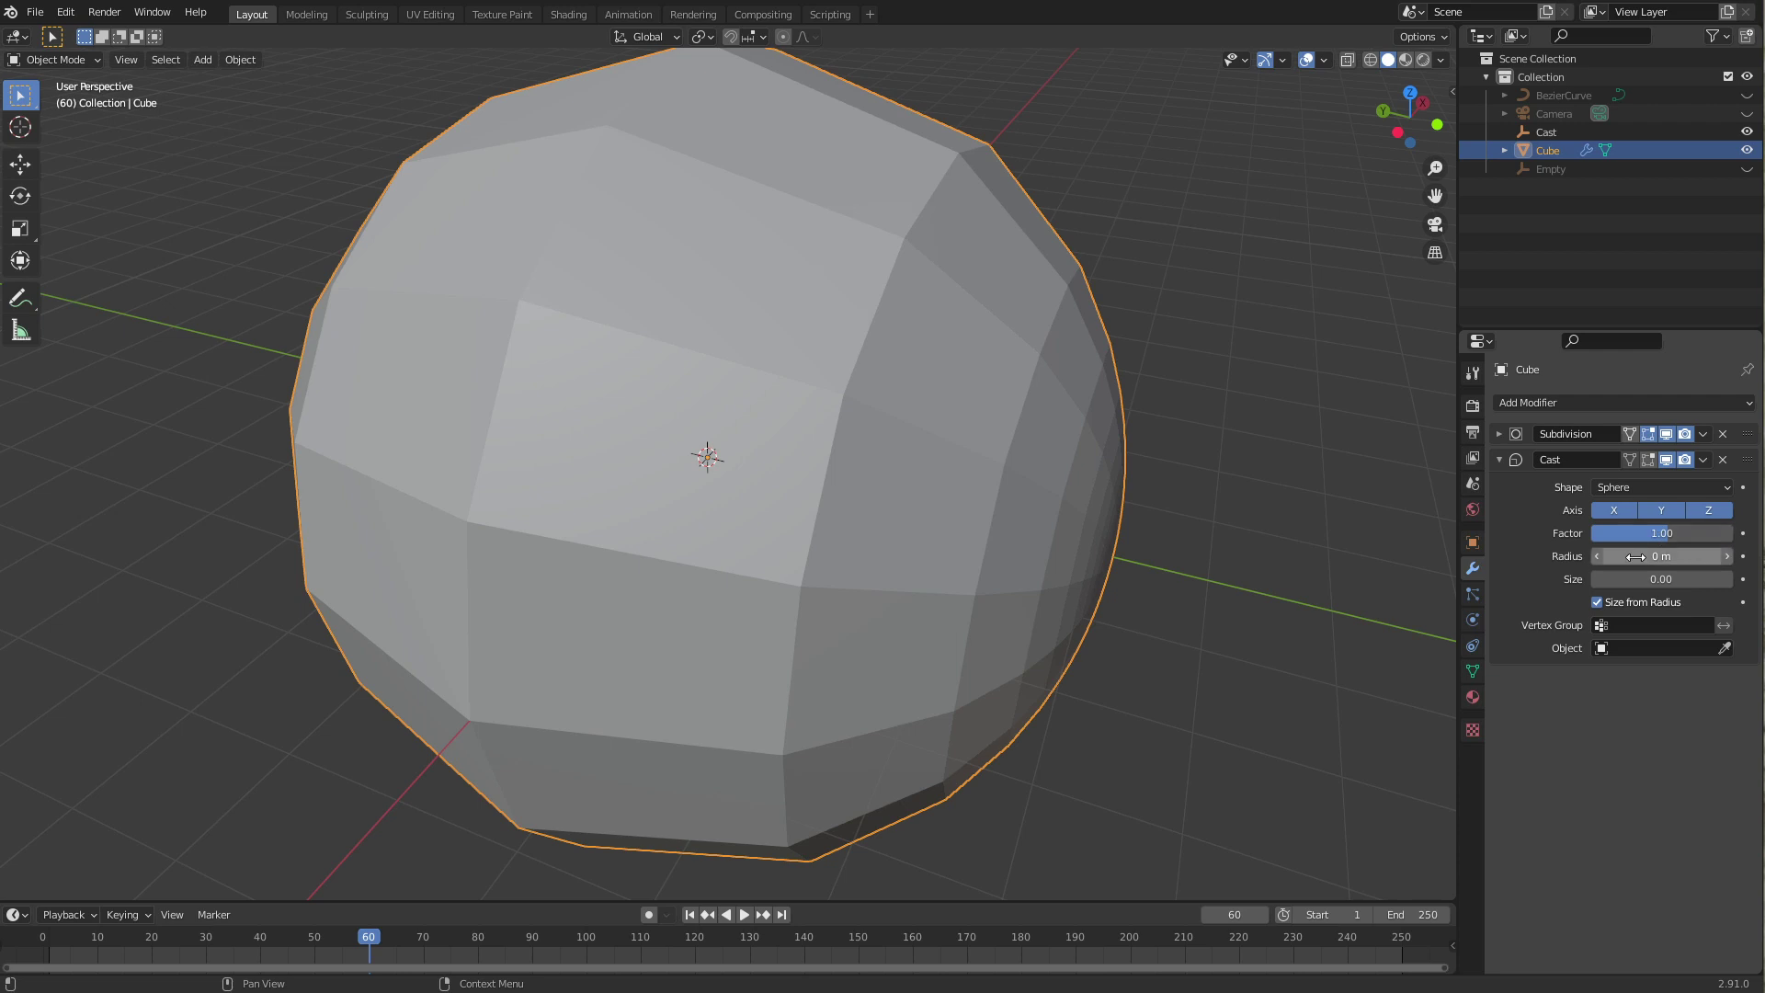
{"action": "middle_click_drag", "start_coordinate": [903, 543], "coordinate": [913, 529]}
{"action": "scroll", "coordinate": [913, 528], "scroll_direction": "down", "scroll_amount": 1}
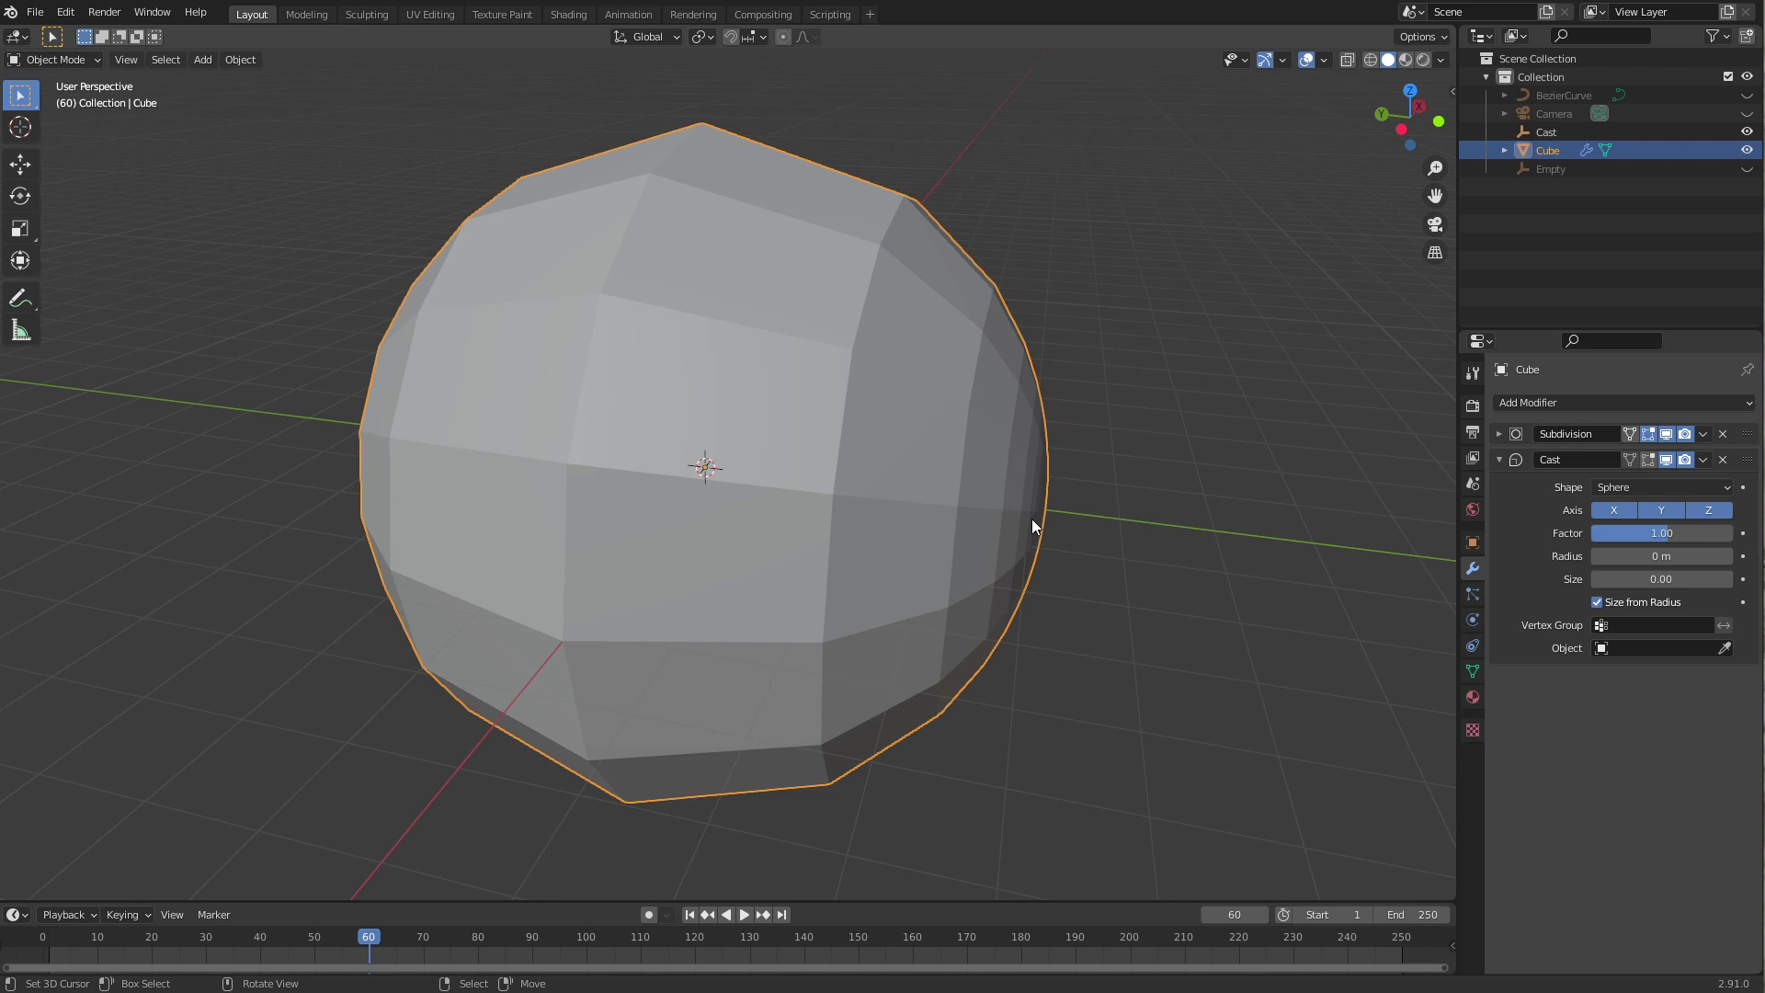
{"action": "left_click_drag", "start_coordinate": [1661, 532], "coordinate": [1665, 550]}
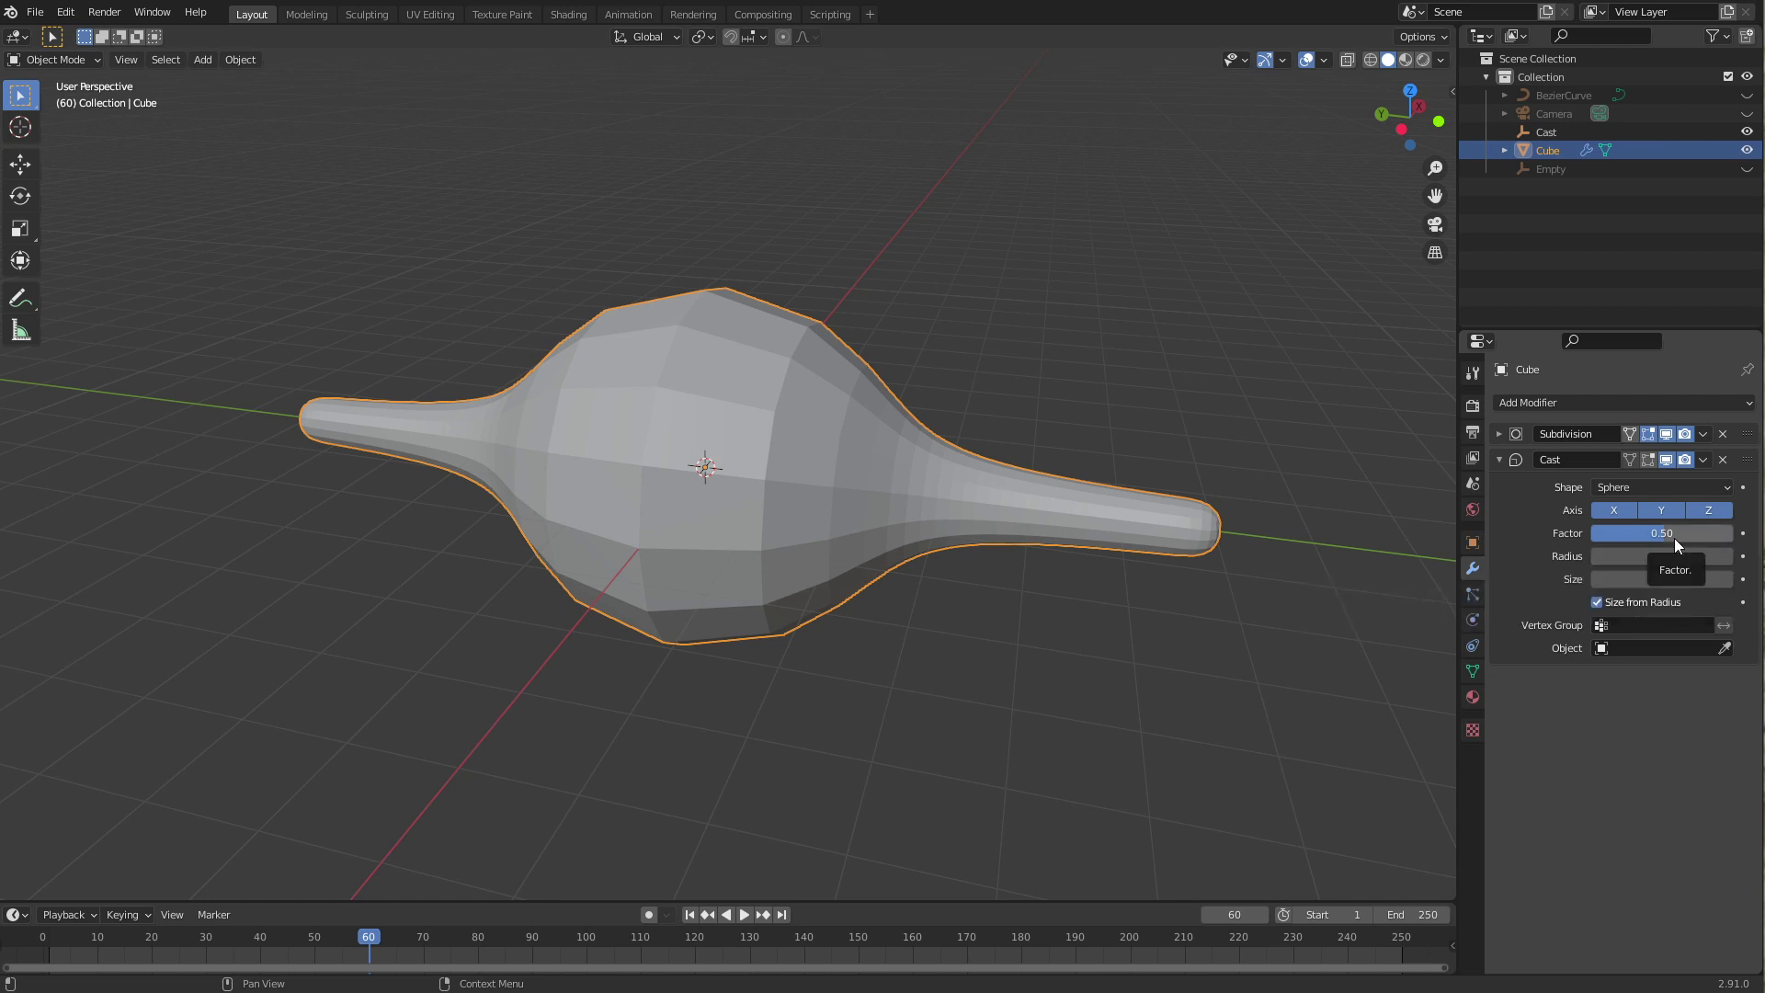
Step: Push the Cast factor to -2.45 and inspect the mesh
{"action": "left_click_drag", "start_coordinate": [1658, 535], "coordinate": [1633, 537]}
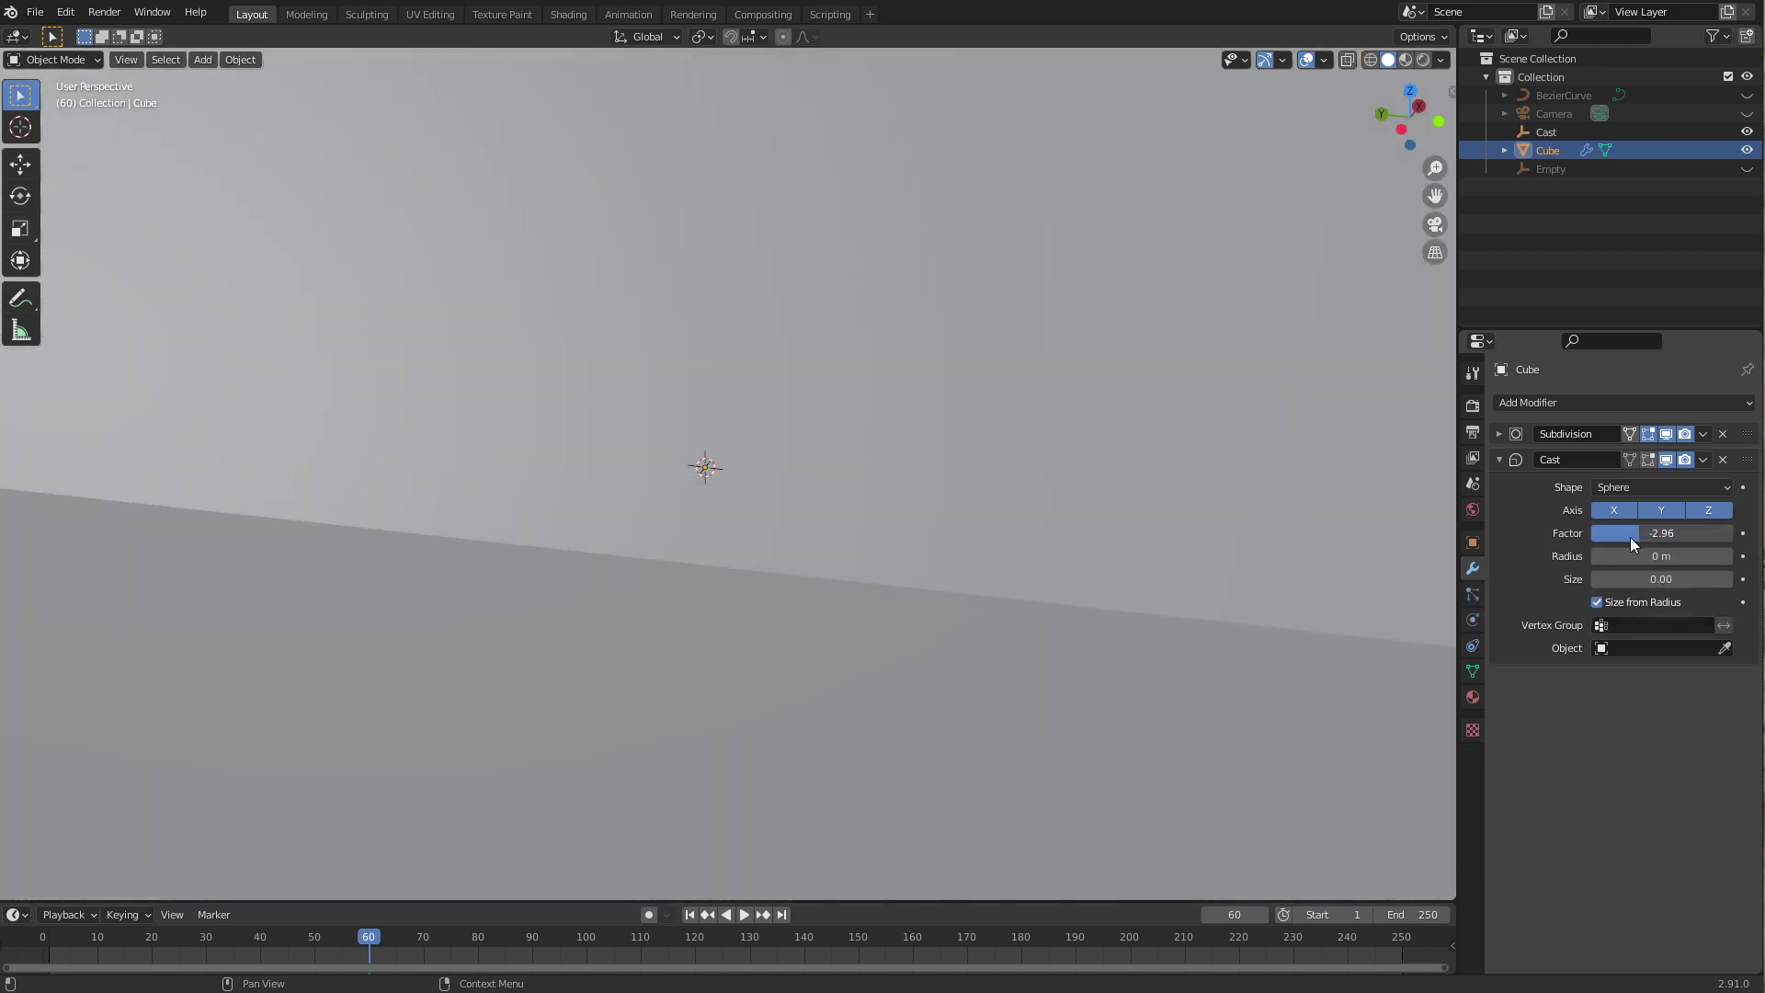
{"action": "scroll", "coordinate": [1092, 561], "scroll_direction": "down", "scroll_amount": 5}
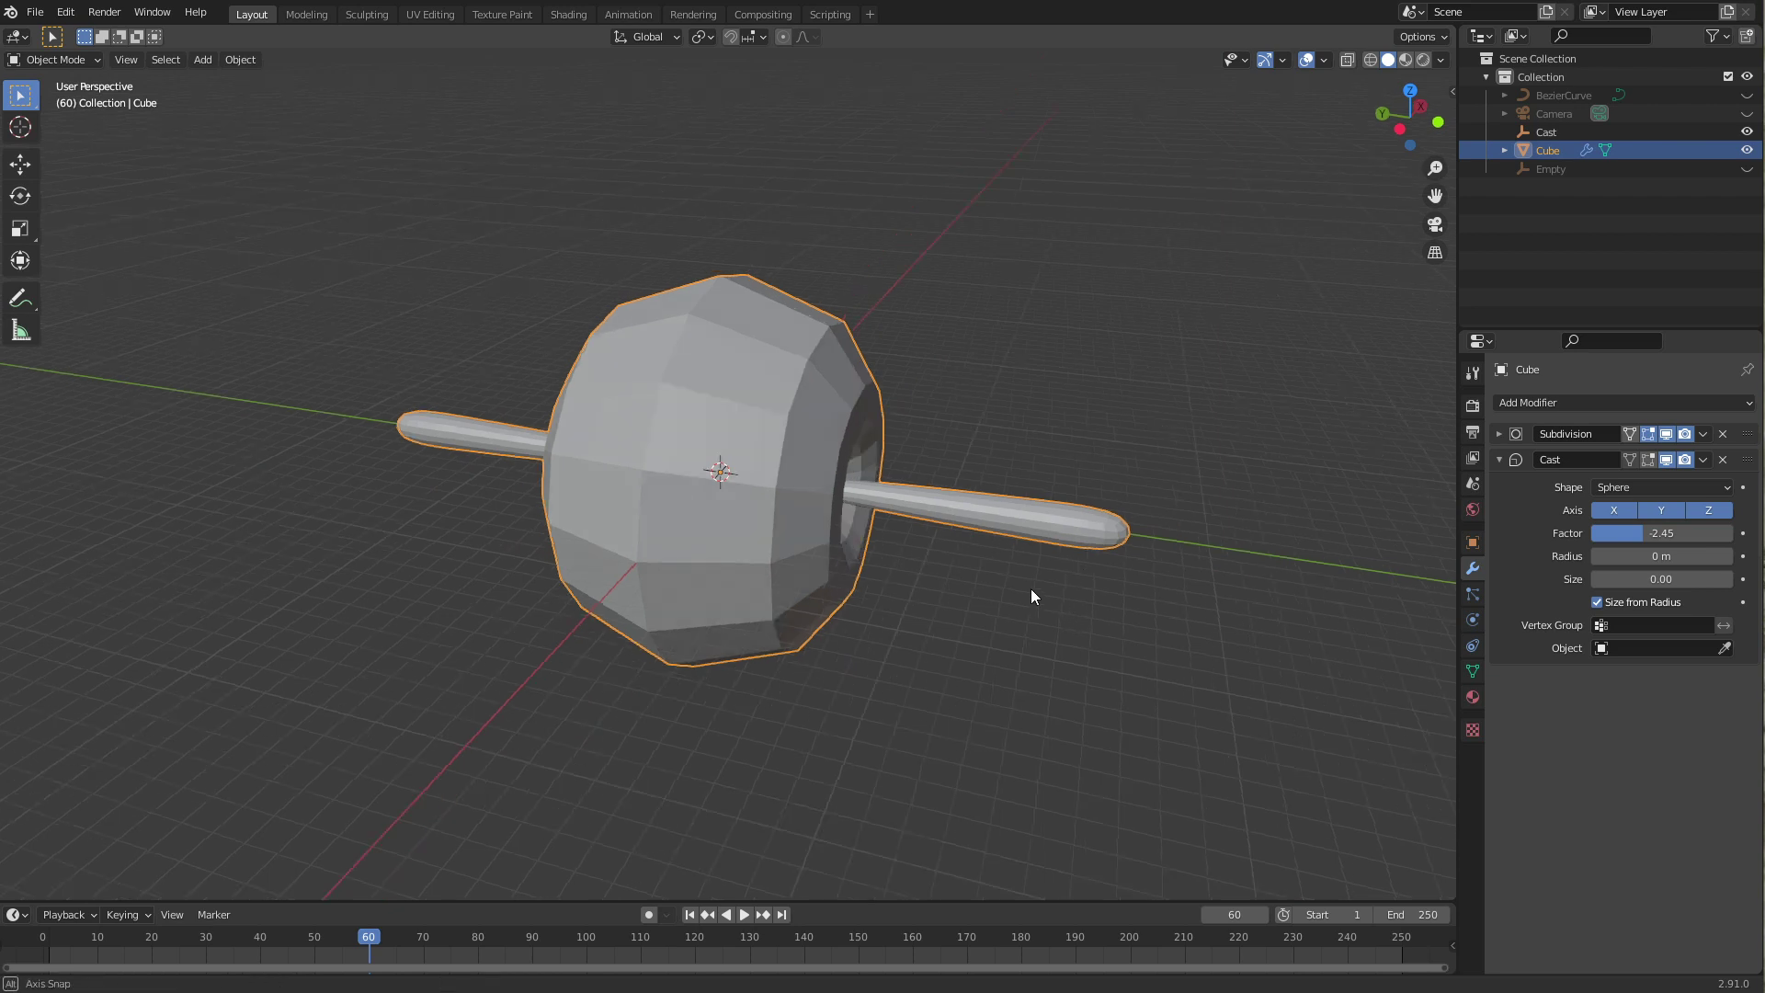
{"action": "mouse_move", "coordinate": [1030, 589]}
{"action": "middle_mouse_down"}
{"action": "mouse_move", "coordinate": [967, 526]}
{"action": "mouse_move", "coordinate": [1263, 584]}
{"action": "middle_mouse_up"}
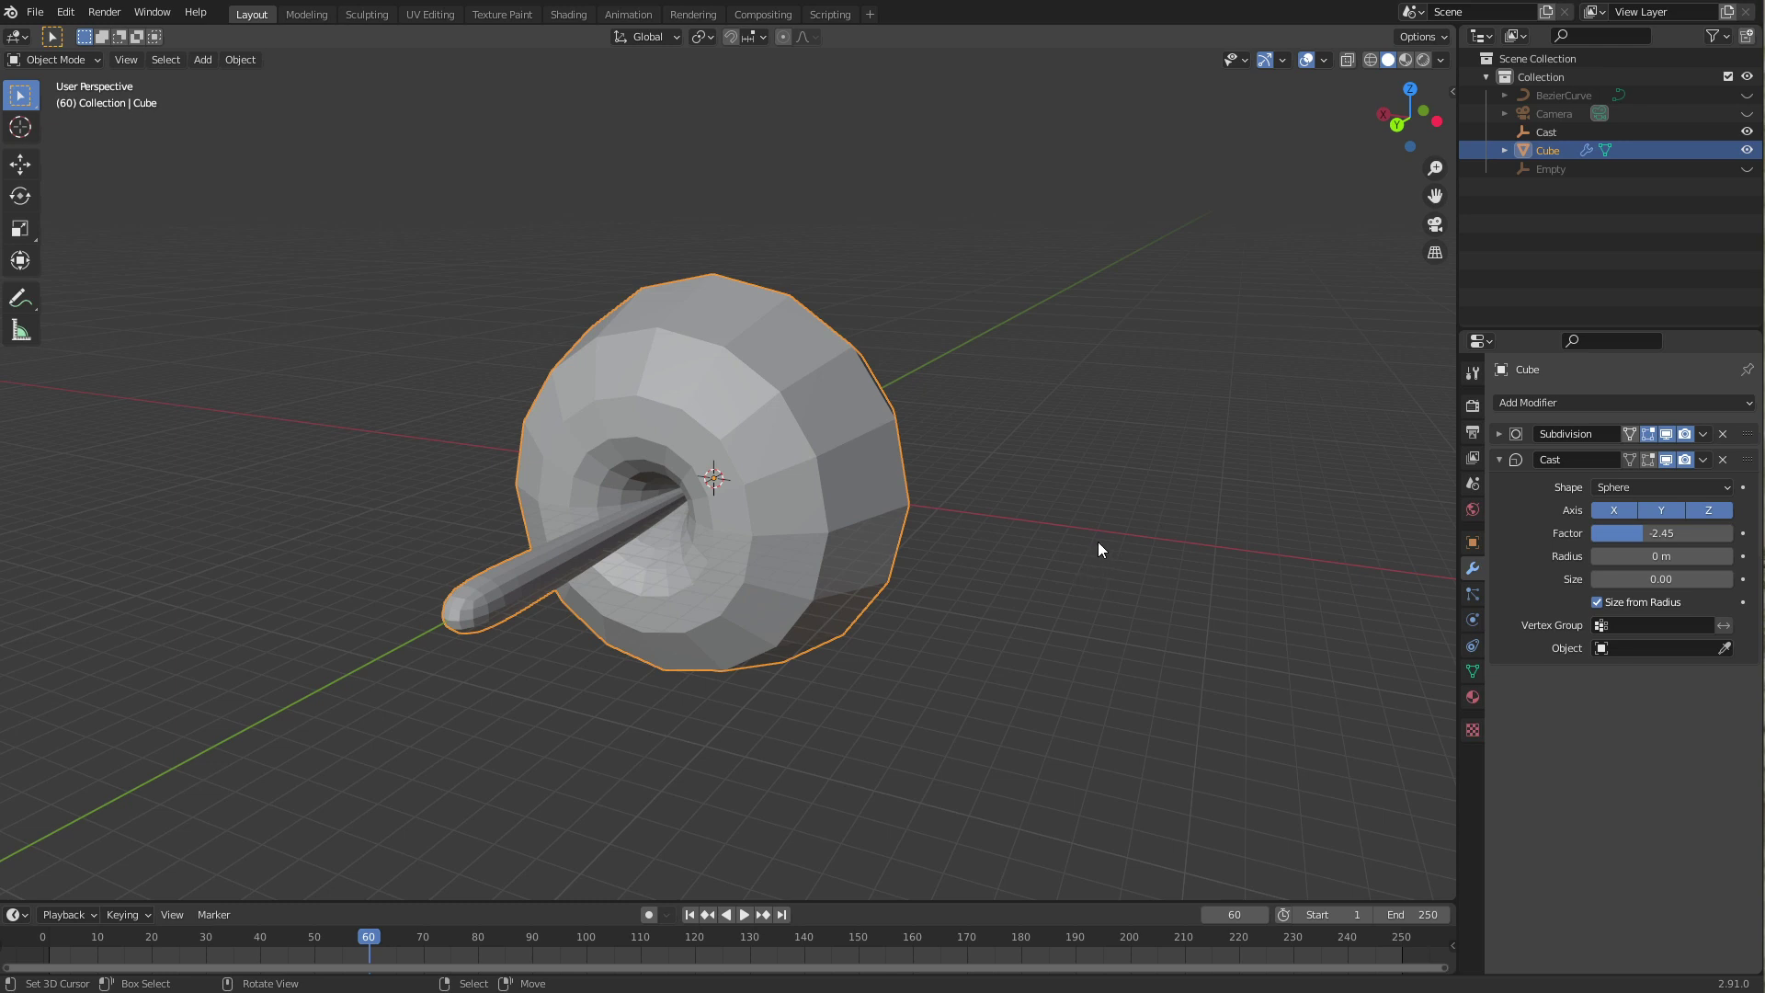
{"action": "middle_click_drag", "start_coordinate": [1094, 544], "coordinate": [1043, 578]}
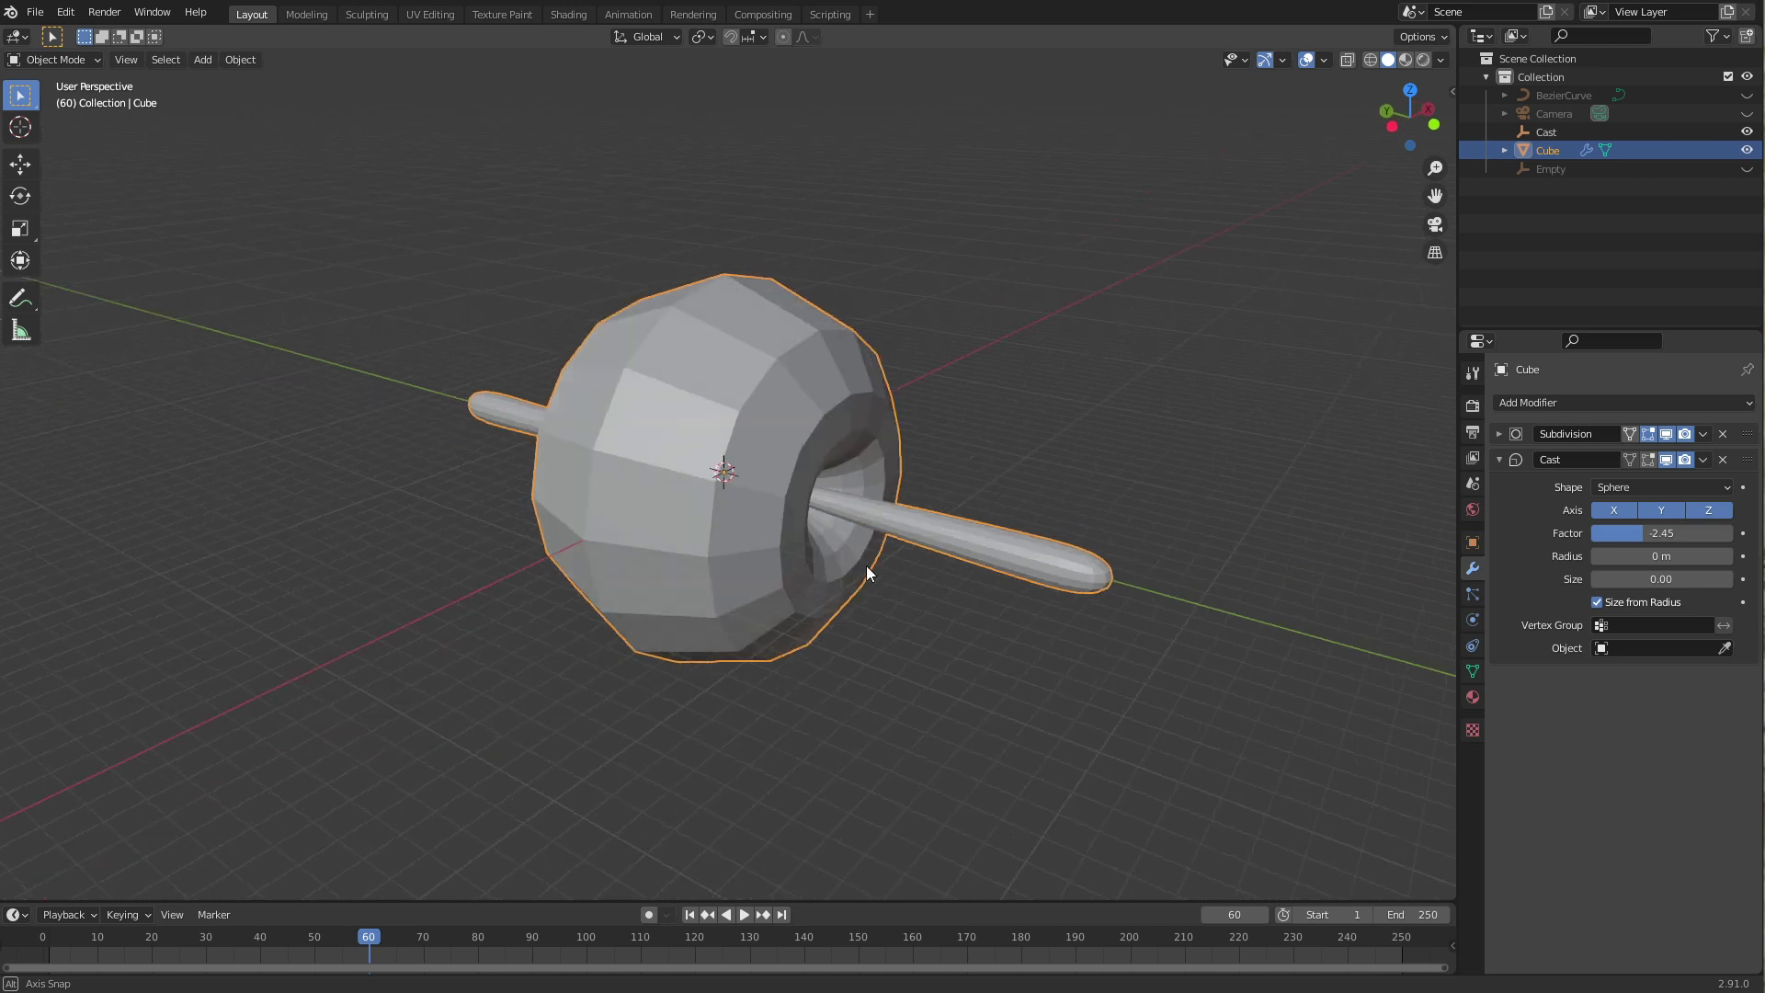
{"action": "middle_click_drag", "start_coordinate": [866, 574], "coordinate": [952, 563]}
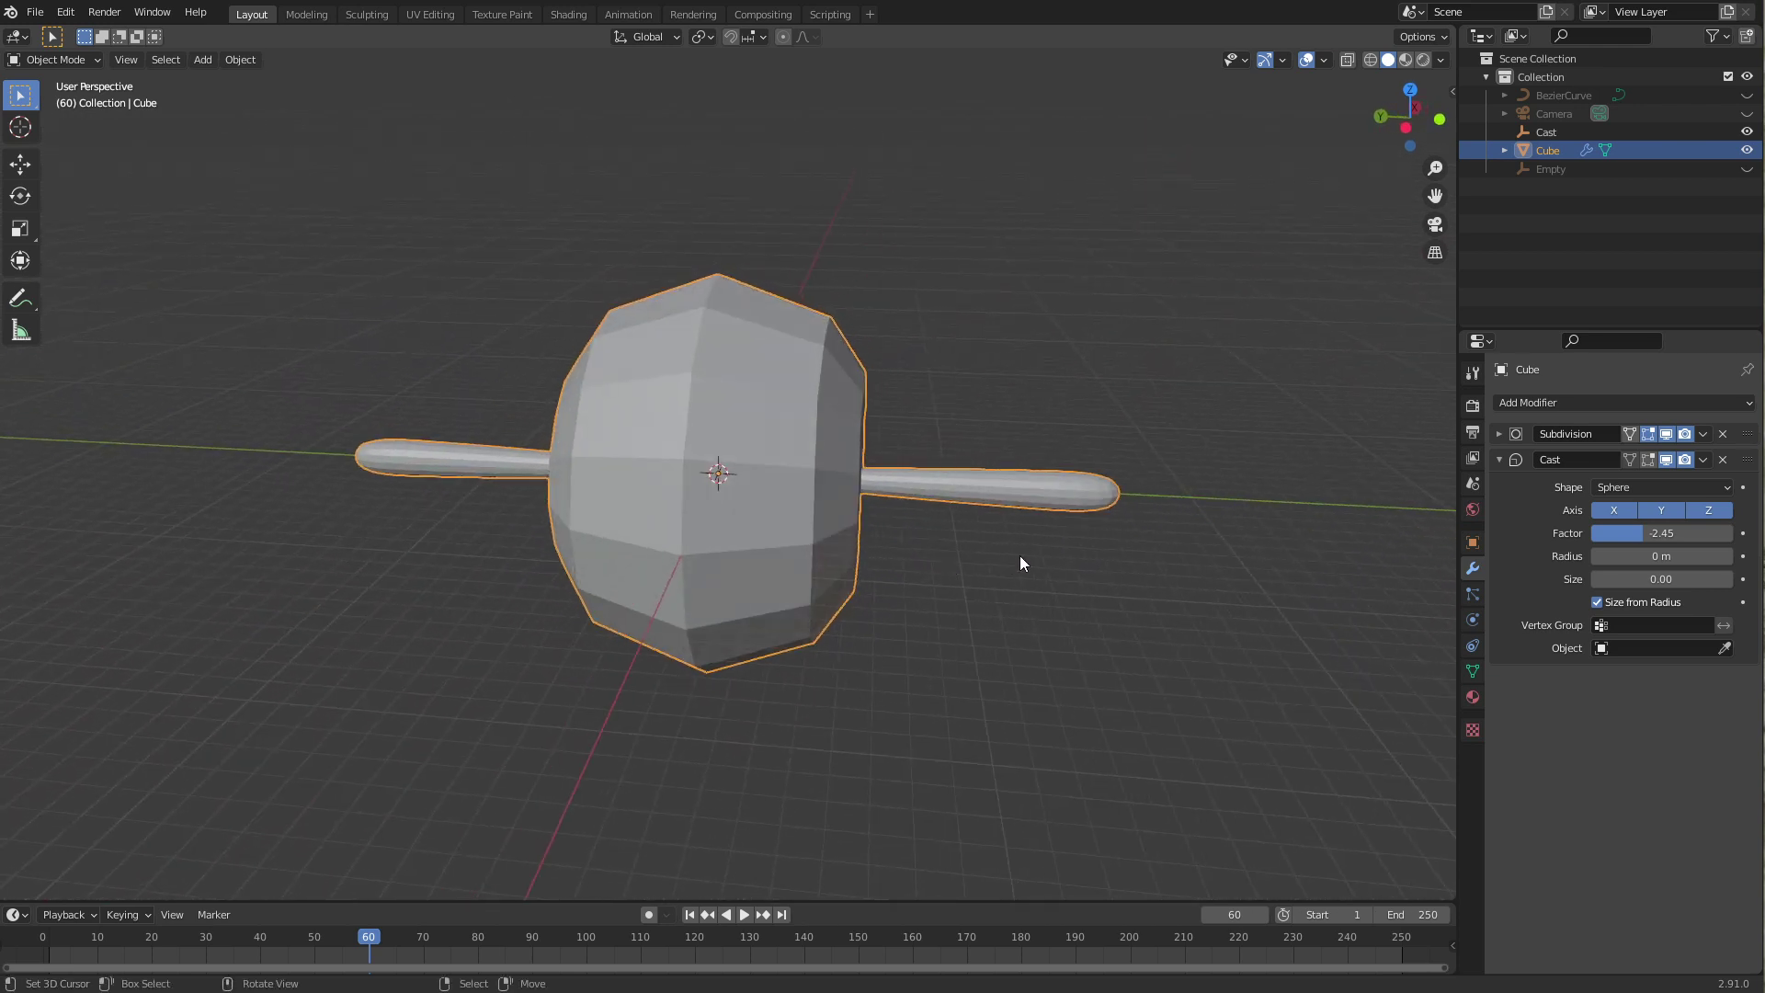
Step: Vary the Cast factor between 3.83 and -2.45, ending at 4.09
{"action": "left_click_drag", "start_coordinate": [1670, 533], "coordinate": [1701, 536]}
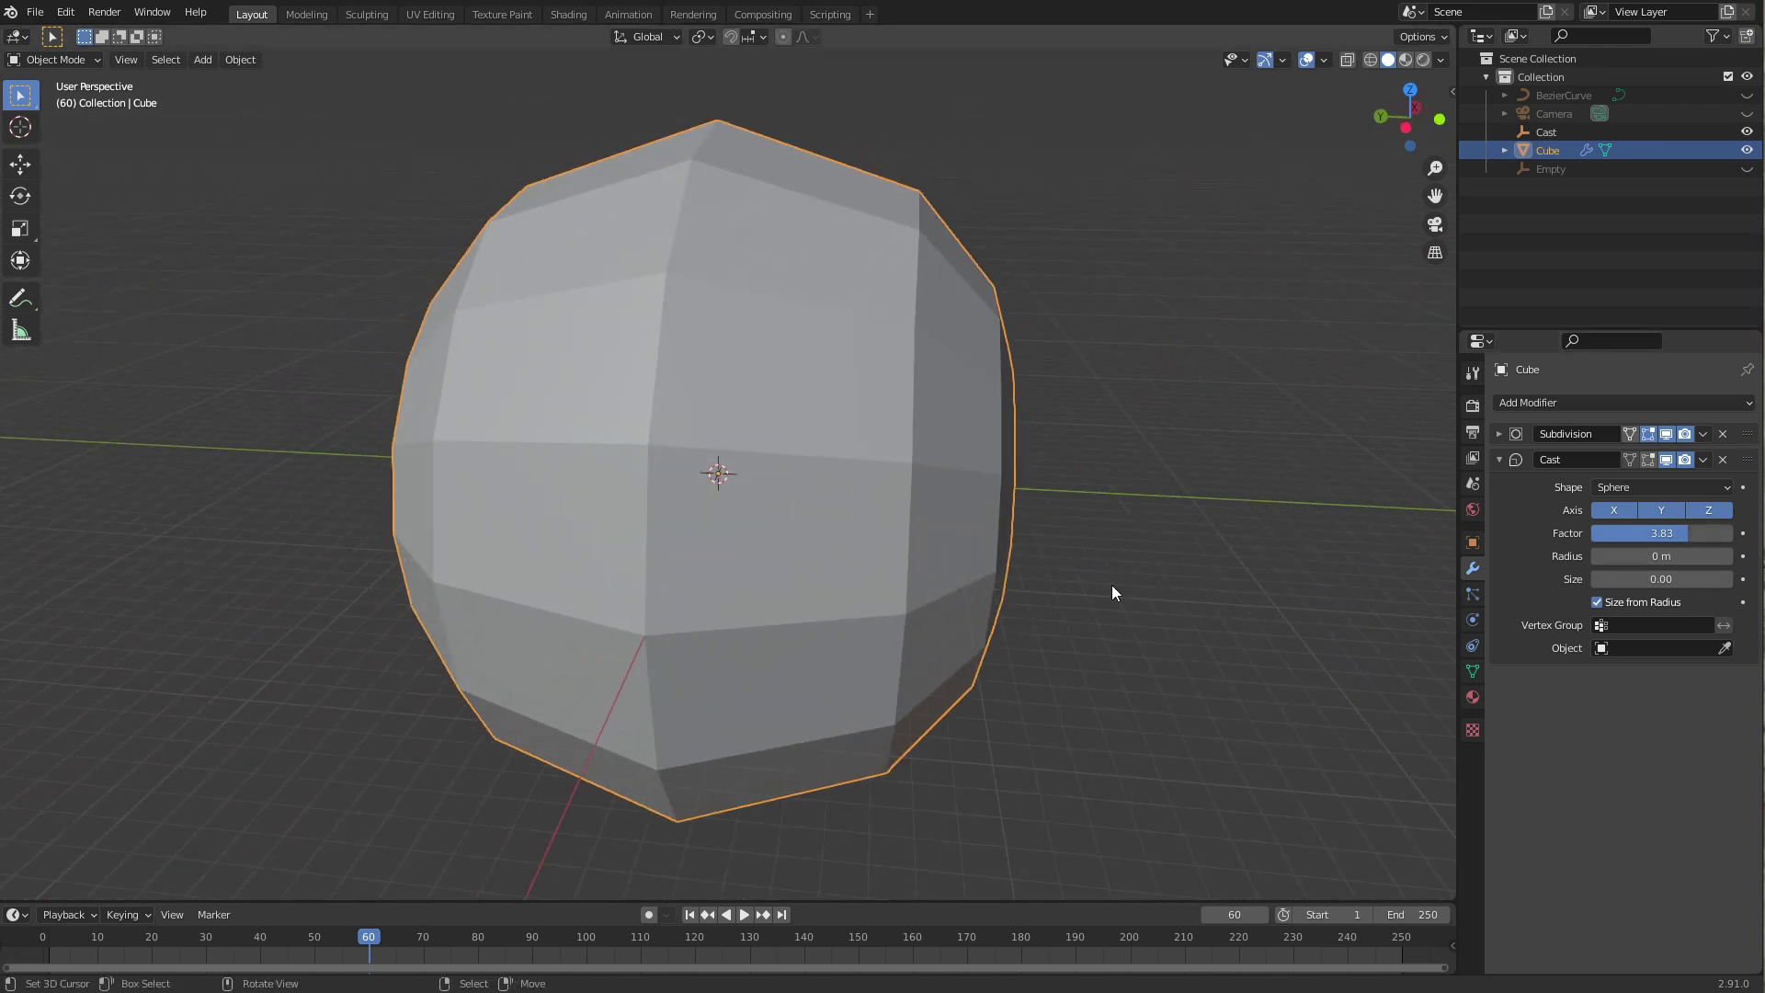
{"action": "mouse_move", "coordinate": [1112, 594]}
{"action": "middle_mouse_down"}
{"action": "mouse_move", "coordinate": [943, 542]}
{"action": "mouse_move", "coordinate": [1288, 531]}
{"action": "mouse_move", "coordinate": [945, 571]}
{"action": "mouse_move", "coordinate": [924, 536]}
{"action": "middle_mouse_up"}
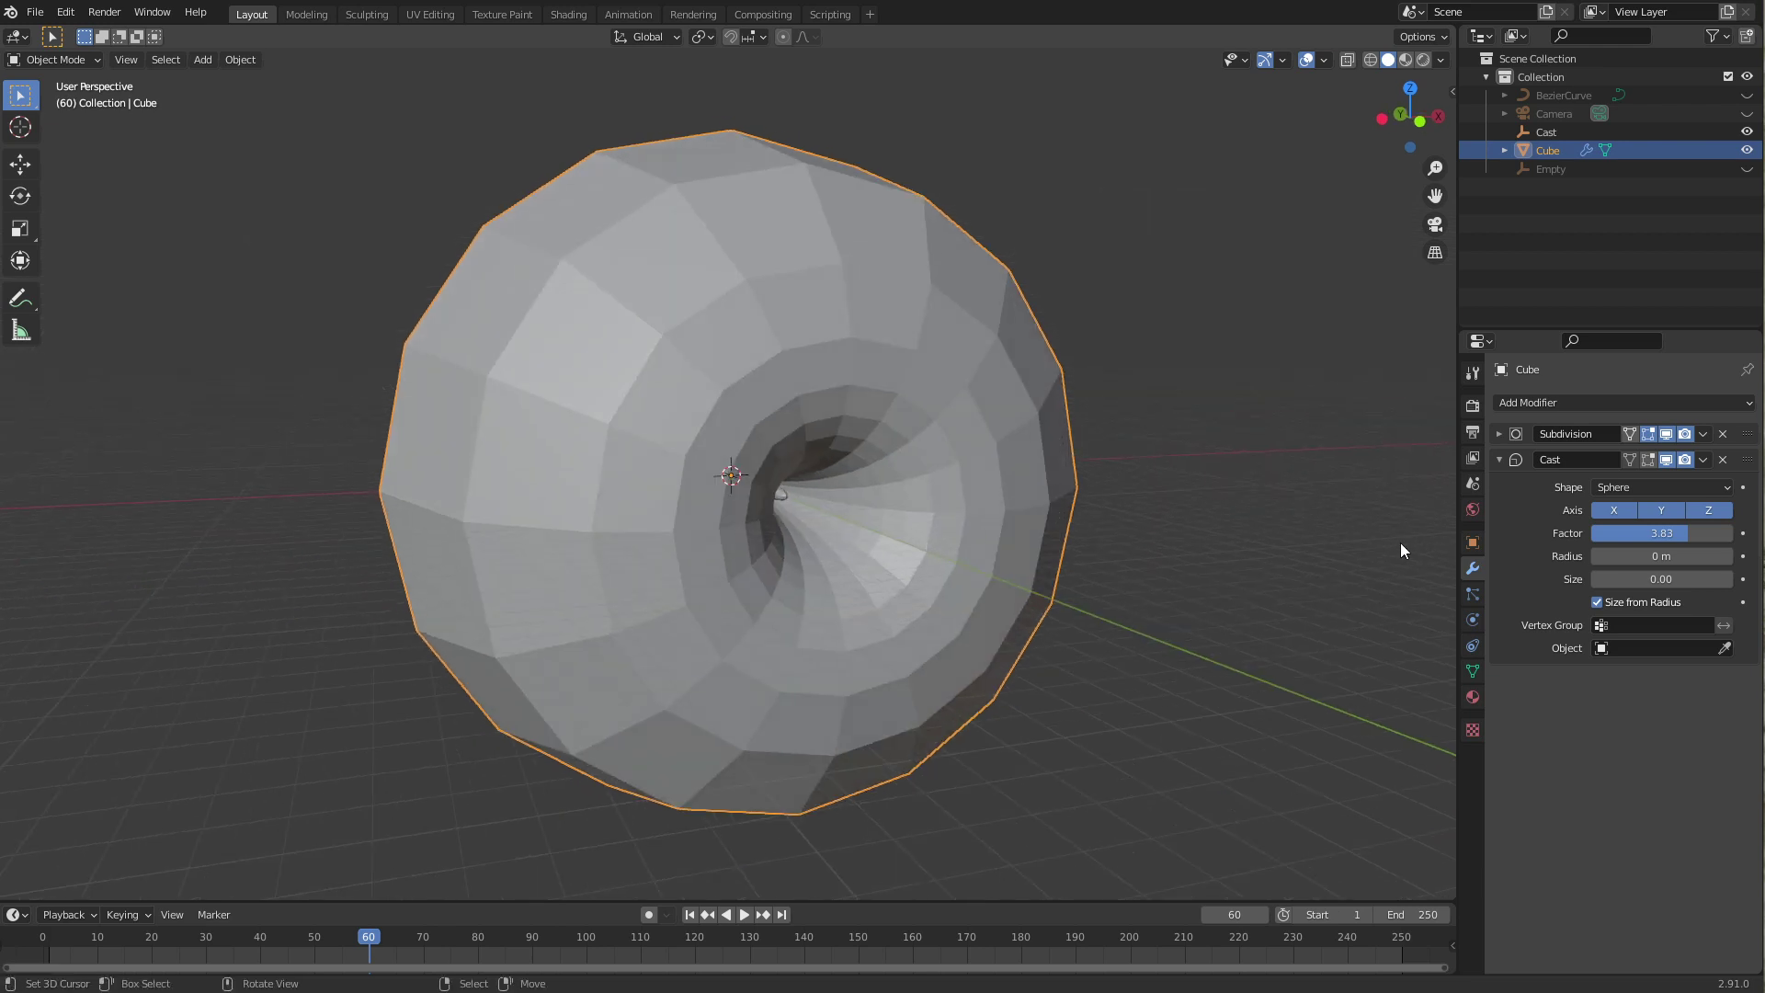
{"action": "left_click_drag", "start_coordinate": [1628, 536], "coordinate": [1617, 542]}
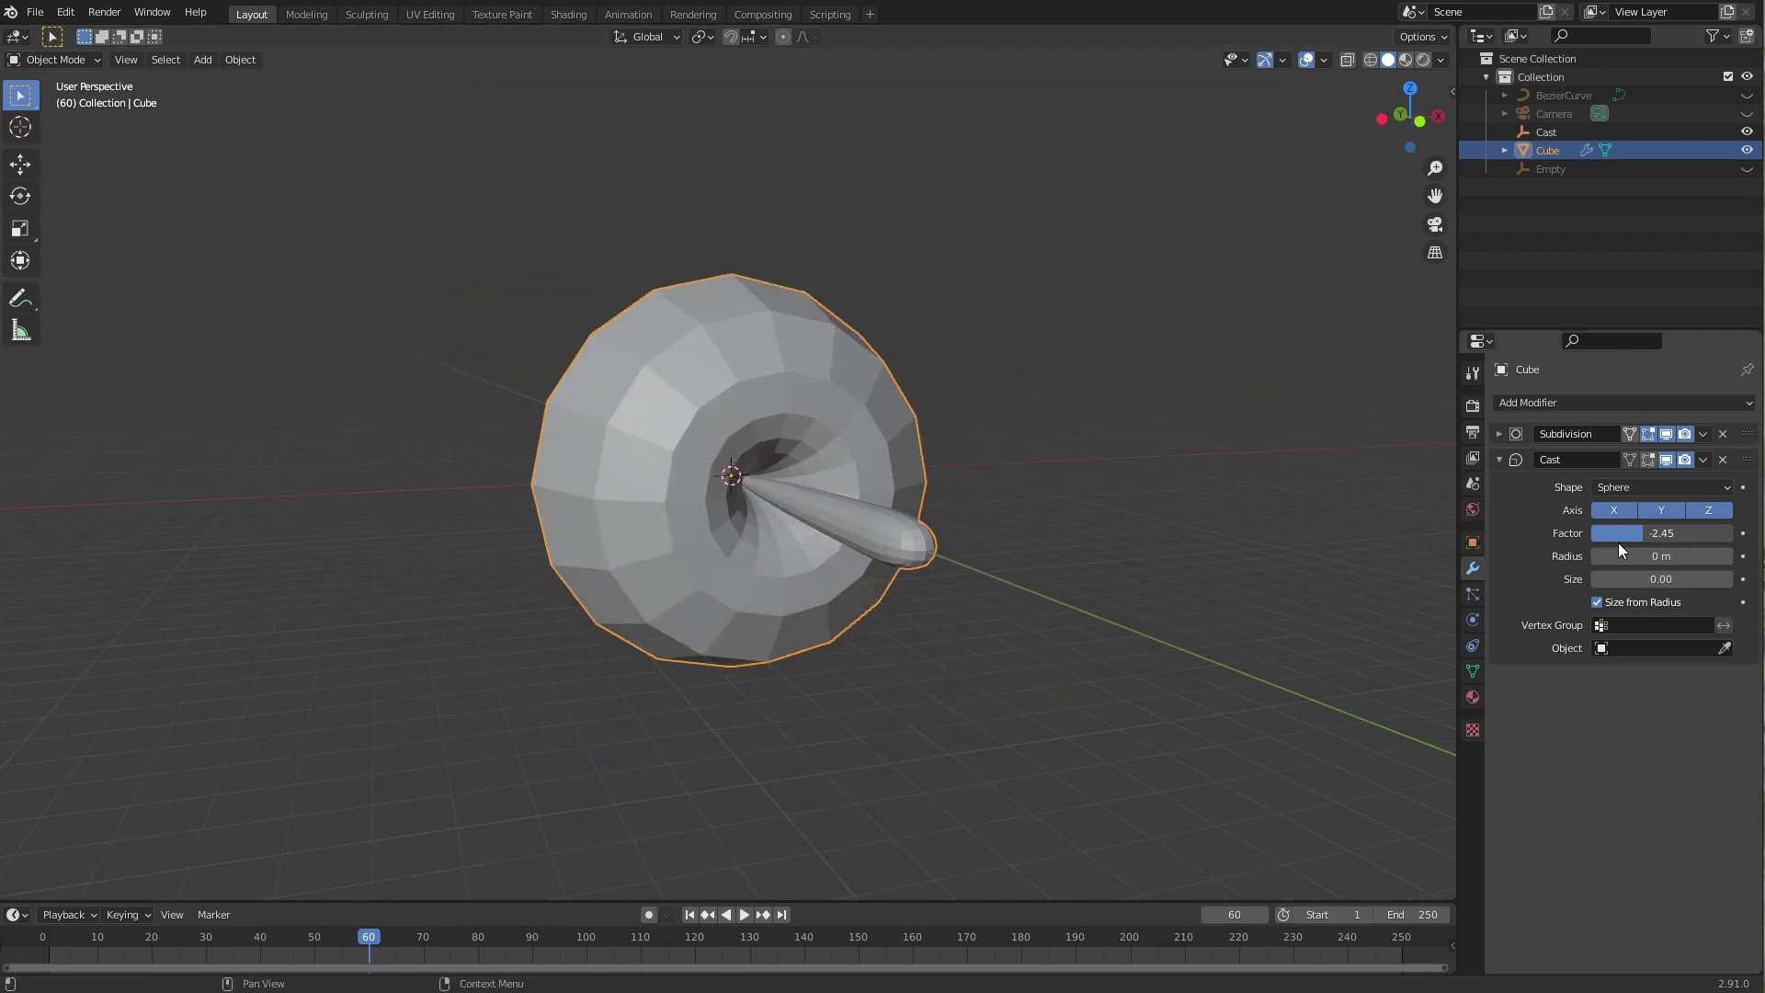
{"action": "middle_click_drag", "start_coordinate": [1048, 565], "coordinate": [917, 589]}
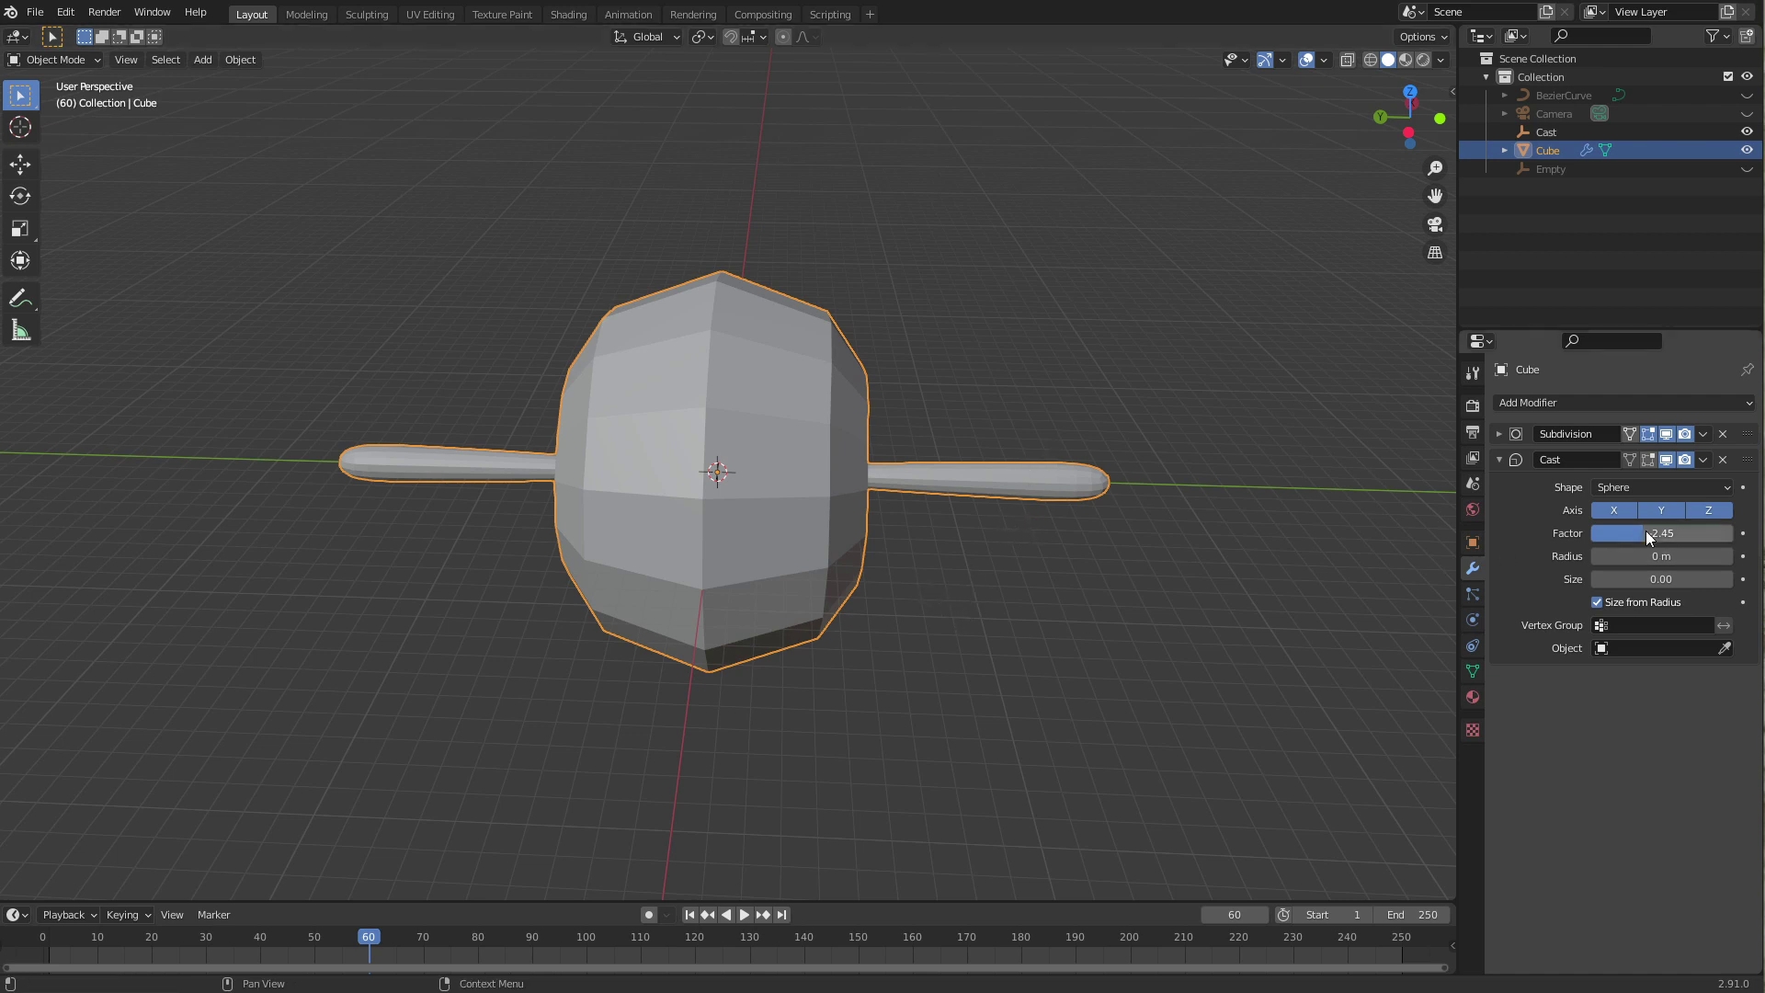
{"action": "left_click_drag", "start_coordinate": [1645, 531], "coordinate": [1705, 528]}
{"action": "mouse_move", "coordinate": [1104, 553]}
{"action": "middle_mouse_down"}
{"action": "mouse_move", "coordinate": [989, 589]}
{"action": "mouse_move", "coordinate": [1001, 519]}
{"action": "mouse_move", "coordinate": [727, 489]}
{"action": "mouse_move", "coordinate": [1013, 529]}
{"action": "middle_mouse_up"}
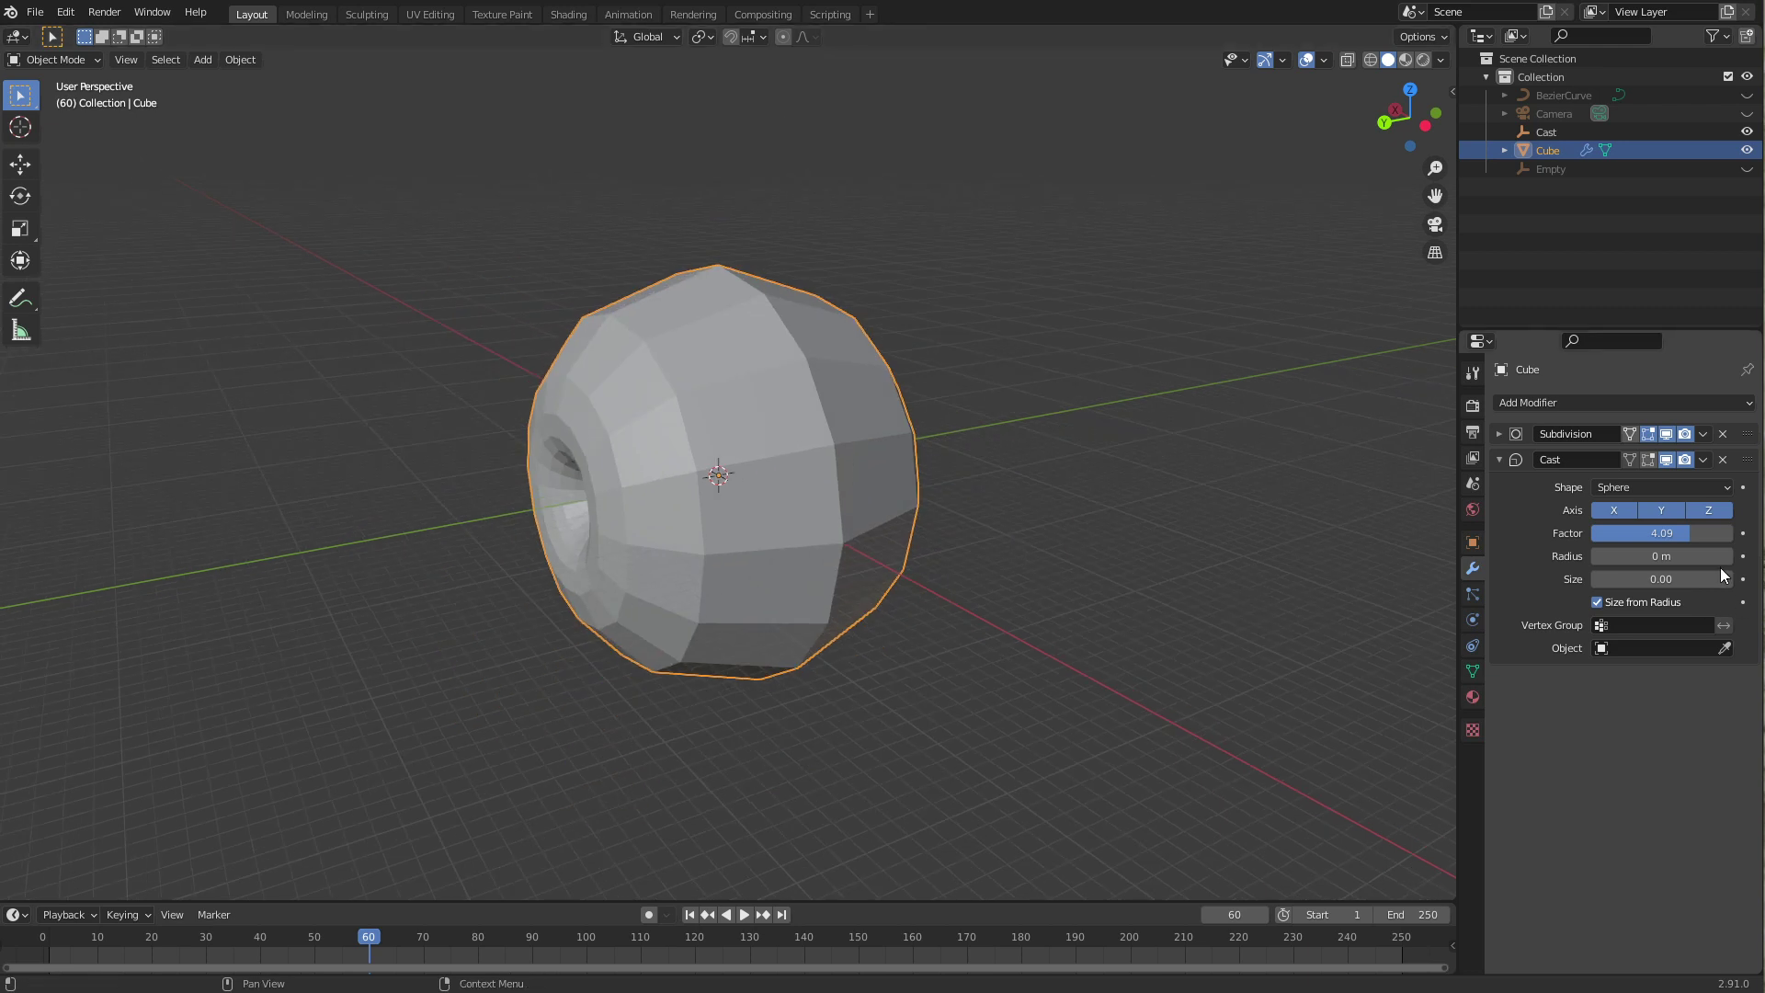
Step: Set the Cast factor back to 0.5
{"action": "left_click", "coordinate": [1659, 531]}
{"action": "key", "text": "BackSpace"}
{"action": "key", "text": "Return"}
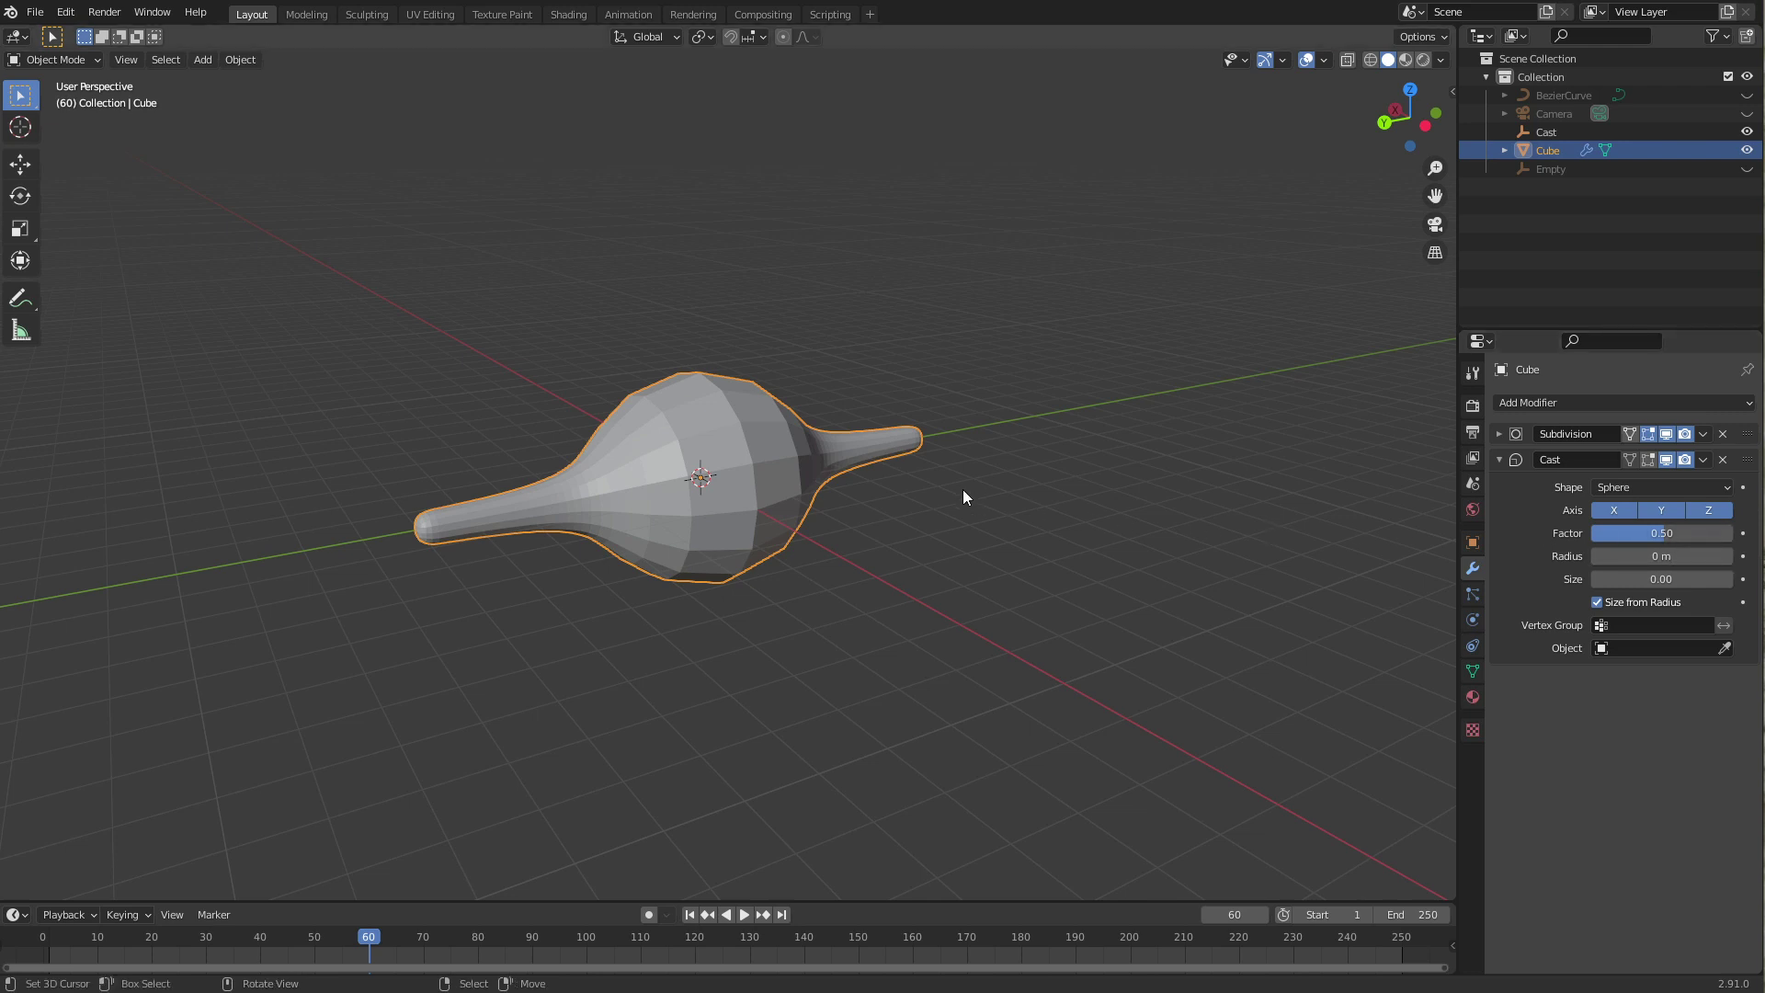
{"action": "middle_click_drag", "start_coordinate": [963, 489], "coordinate": [895, 553]}
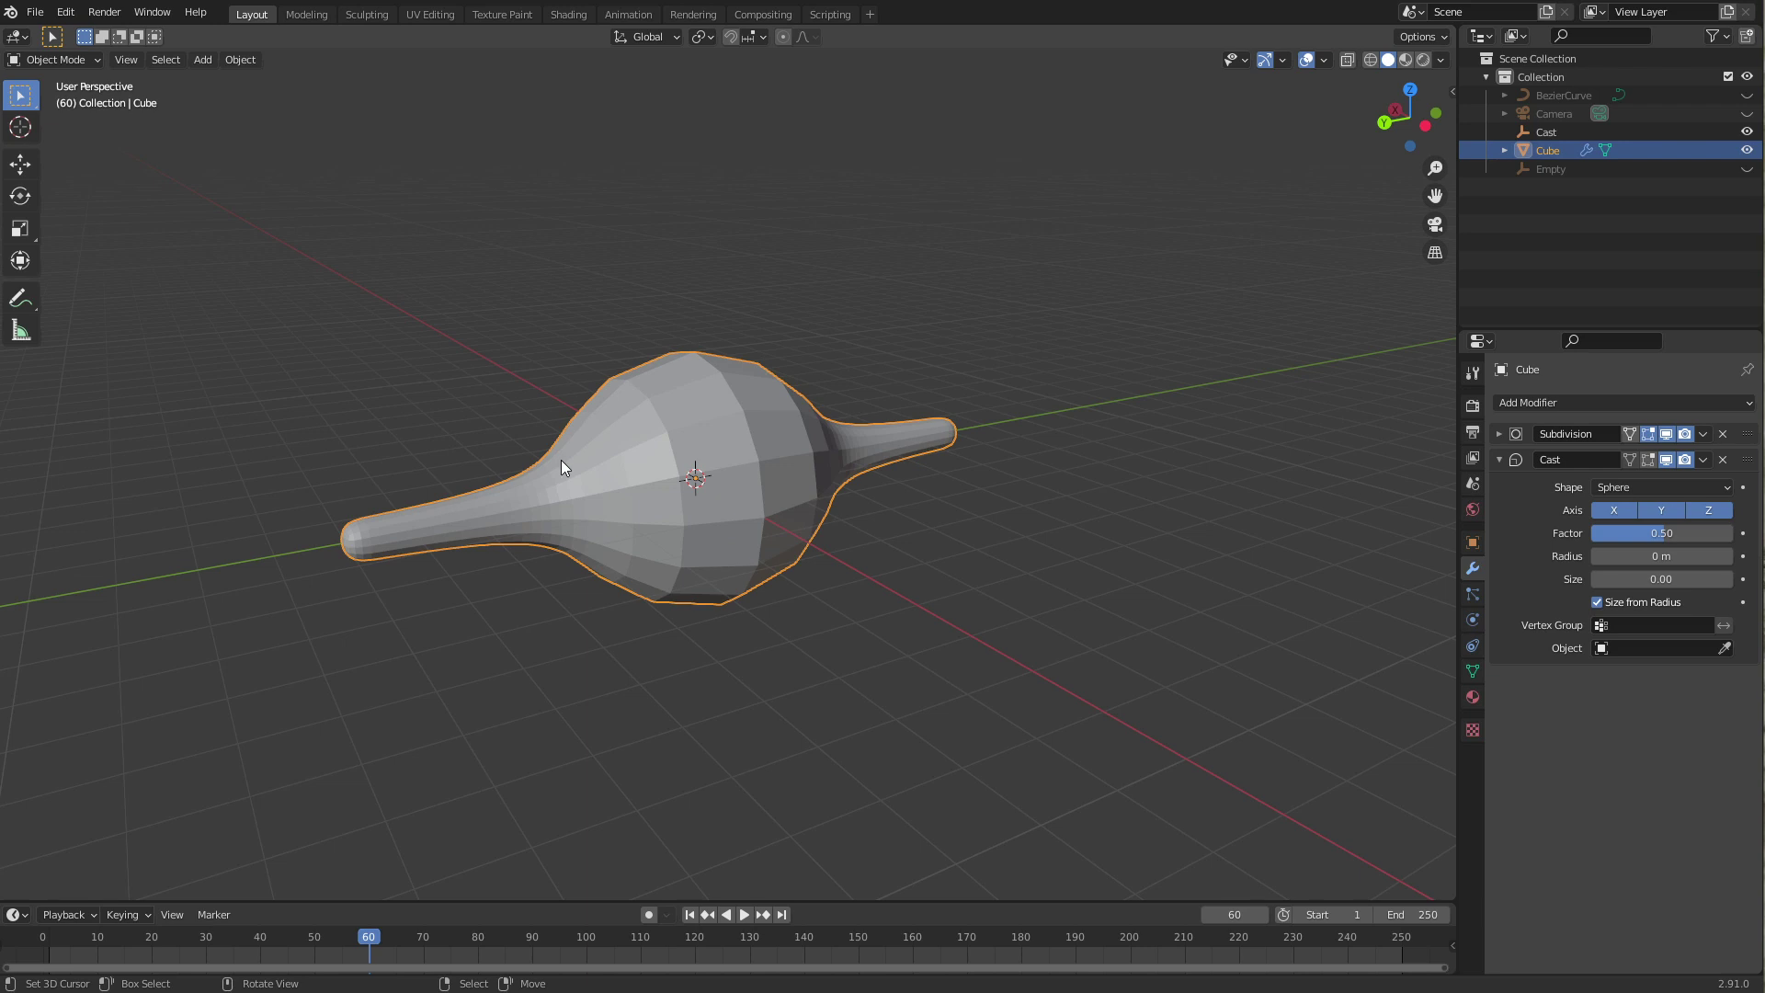
Step: Experiment with the Cast radius, ending at 3.4 m
{"action": "left_click", "coordinate": [1655, 556]}
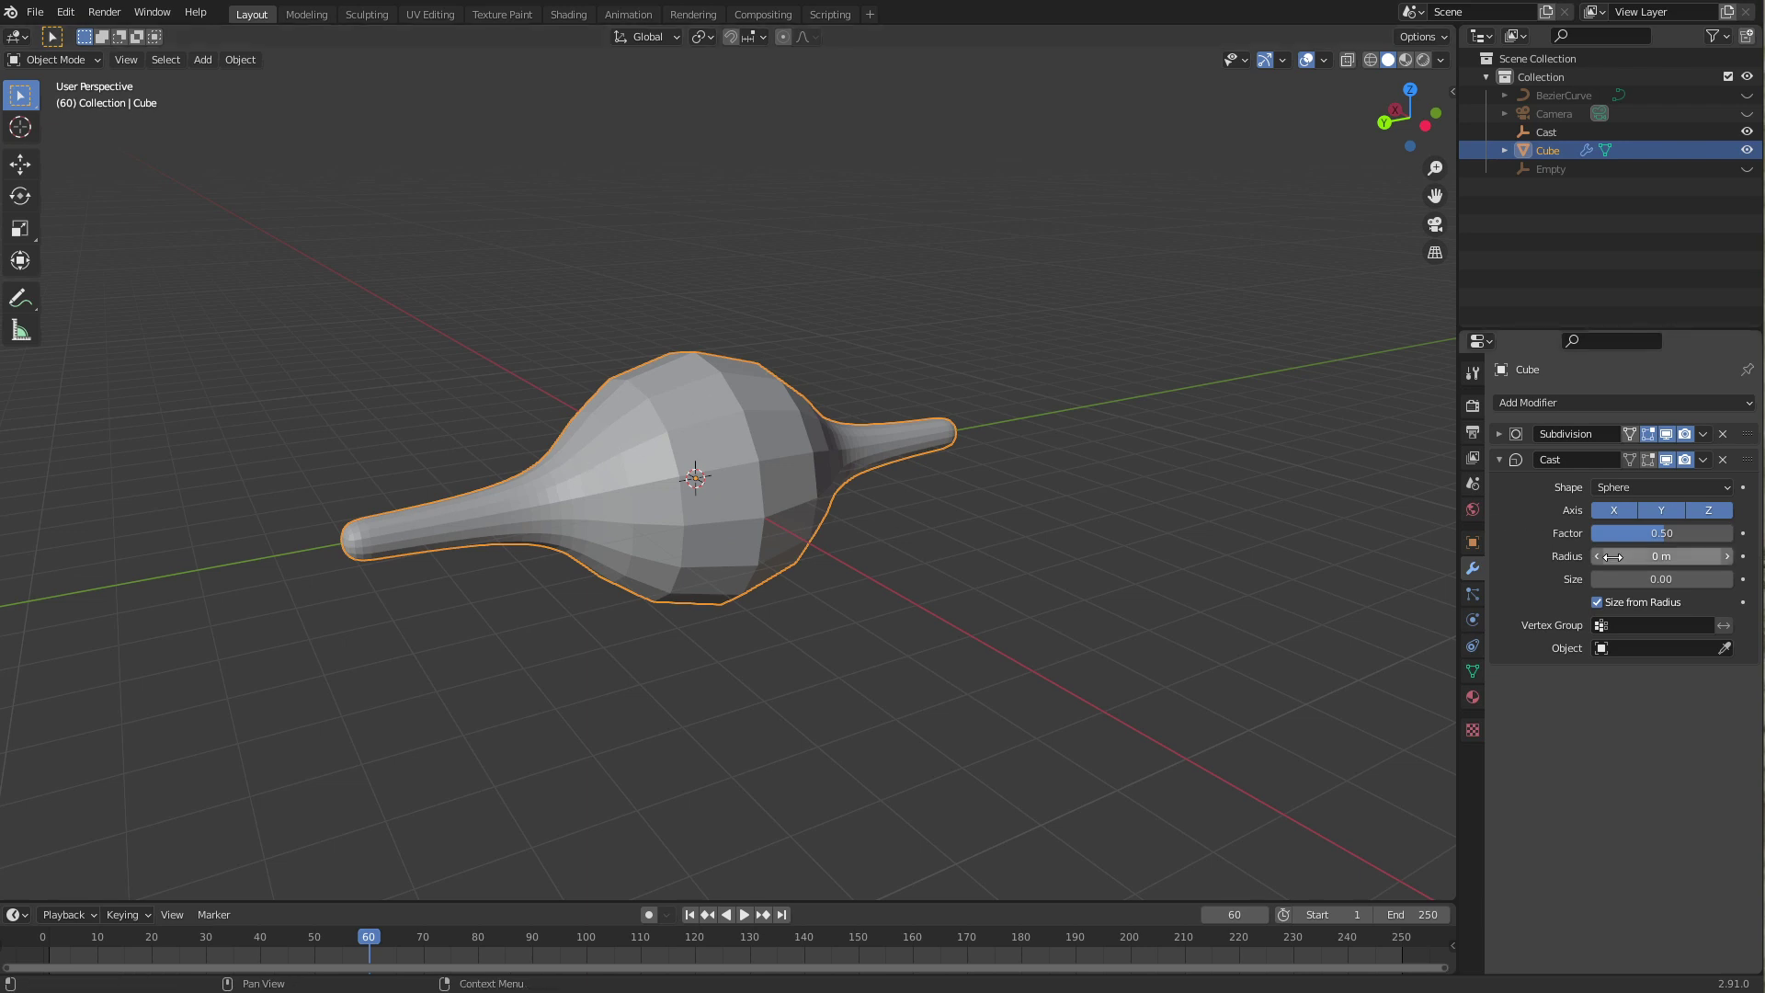
{"action": "key", "text": "Return"}
{"action": "left_click", "coordinate": [1726, 556]}
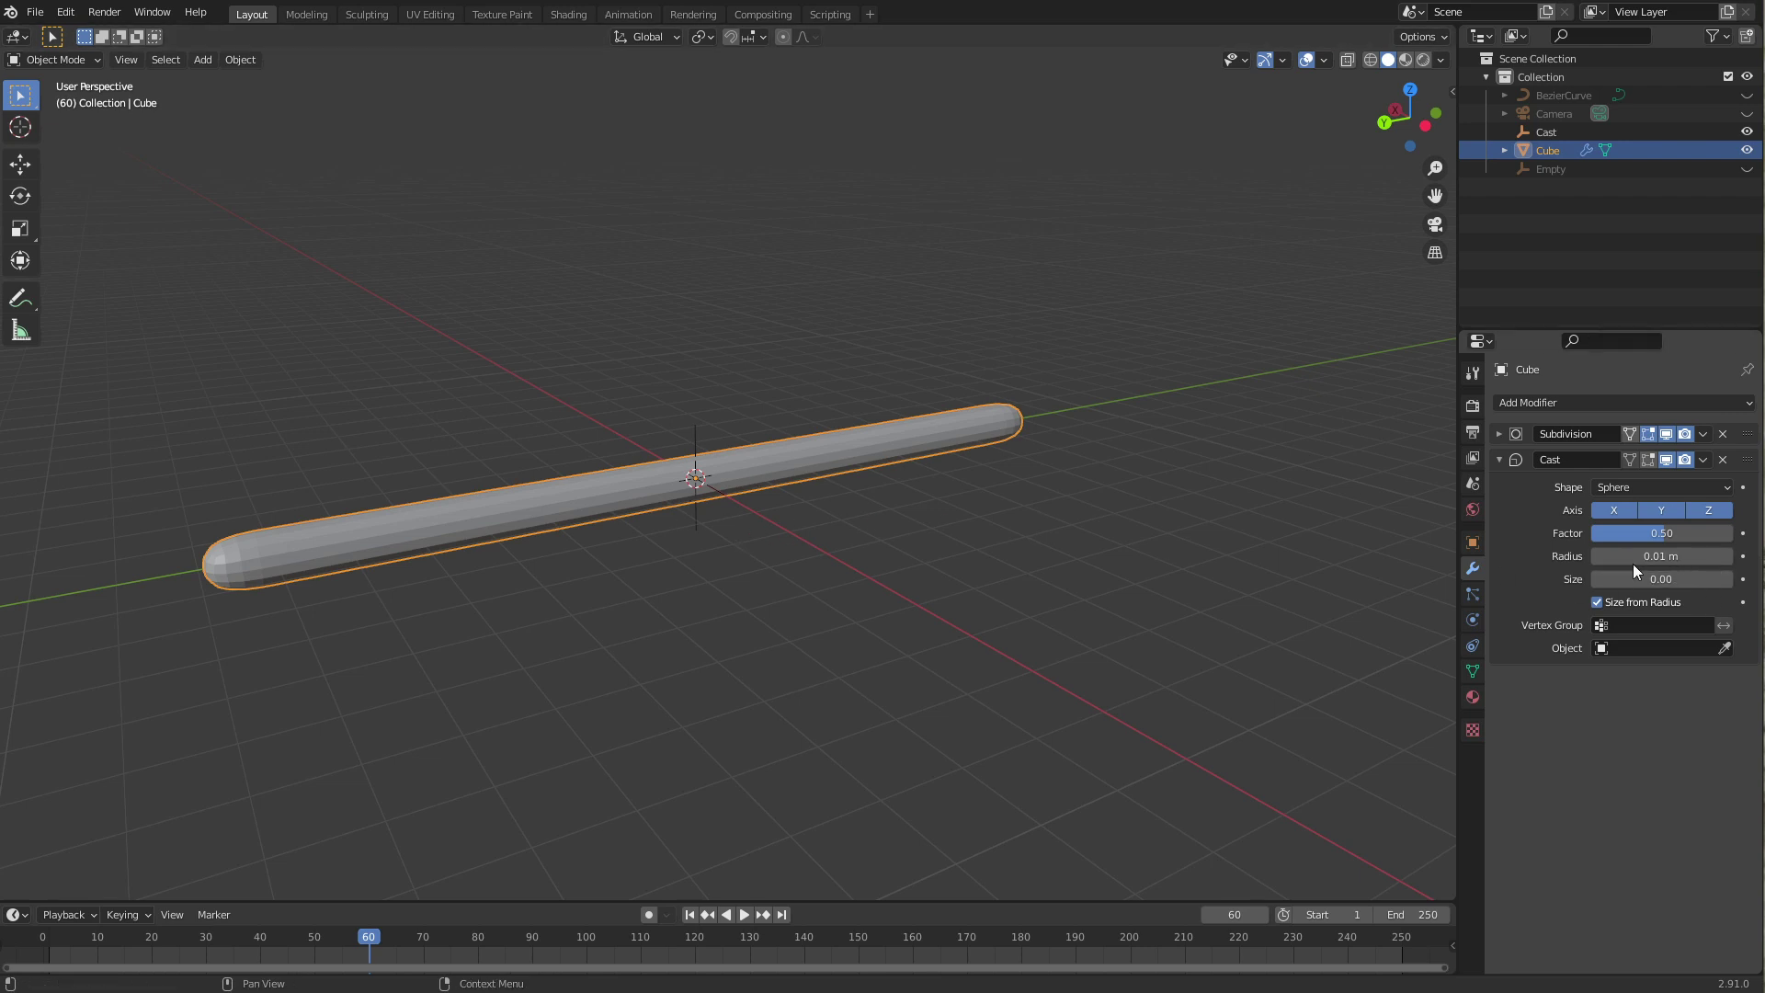
{"action": "scroll", "coordinate": [855, 537], "scroll_direction": "up", "scroll_amount": 2}
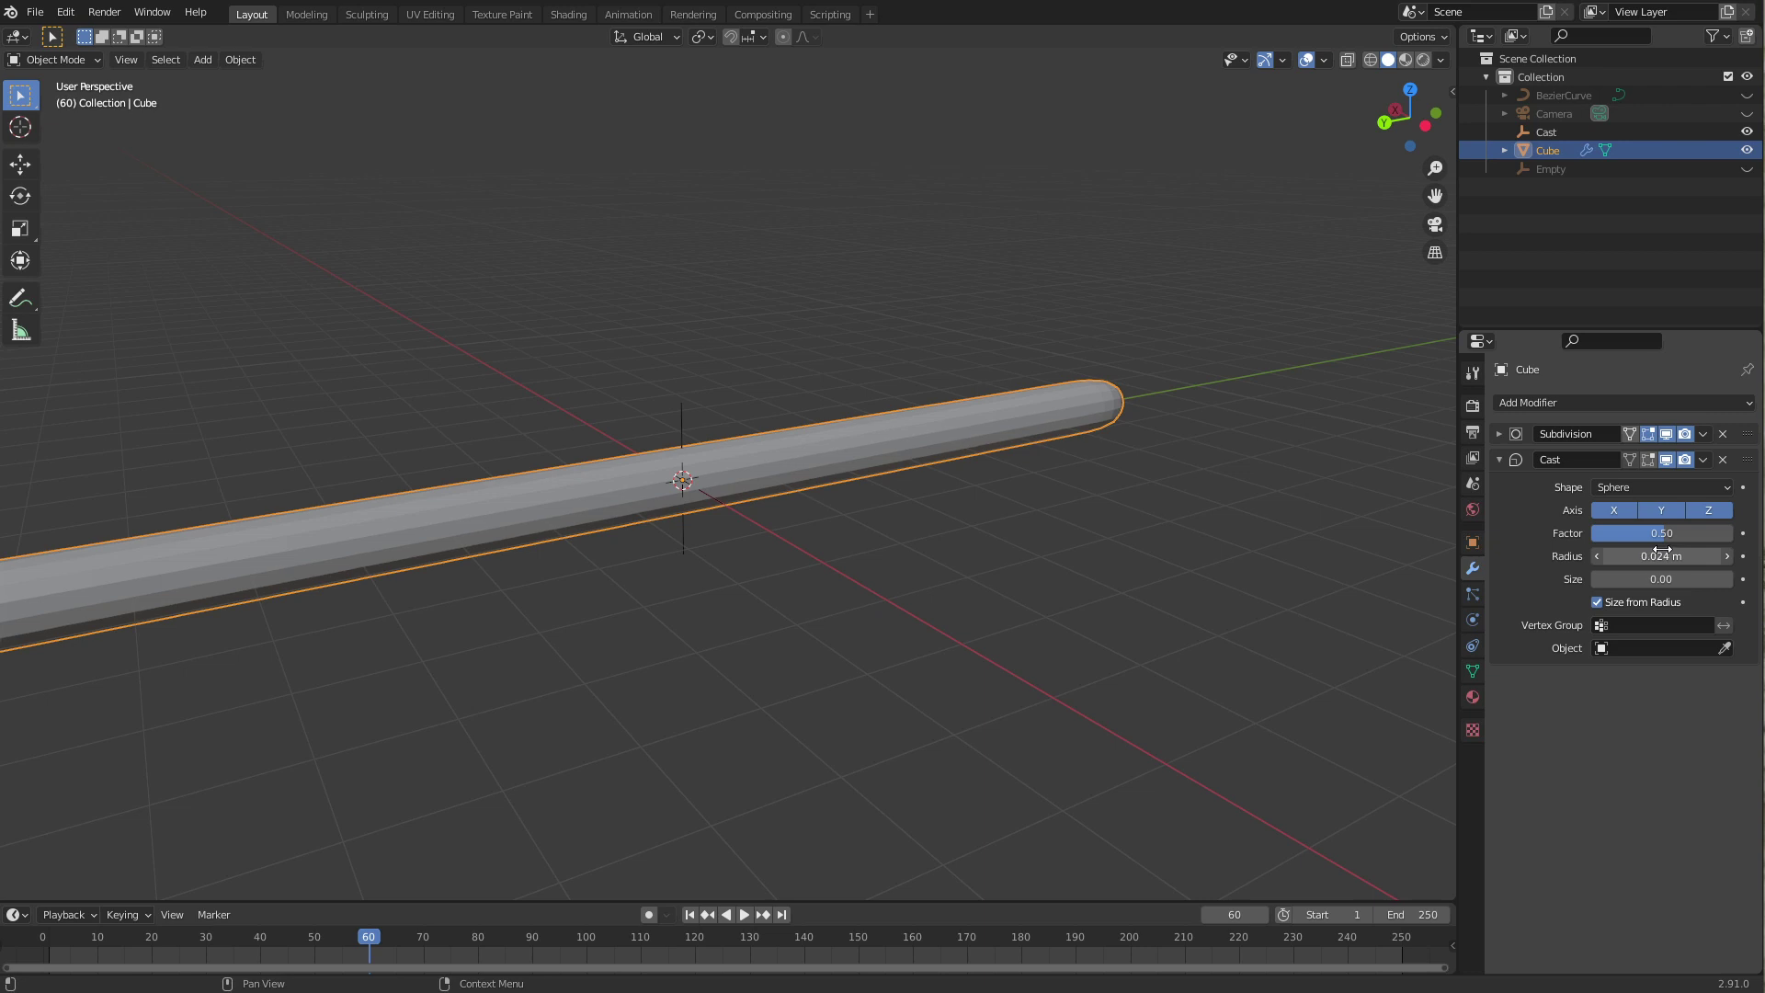
{"action": "left_click_drag", "start_coordinate": [1679, 546], "coordinate": [1763, 547]}
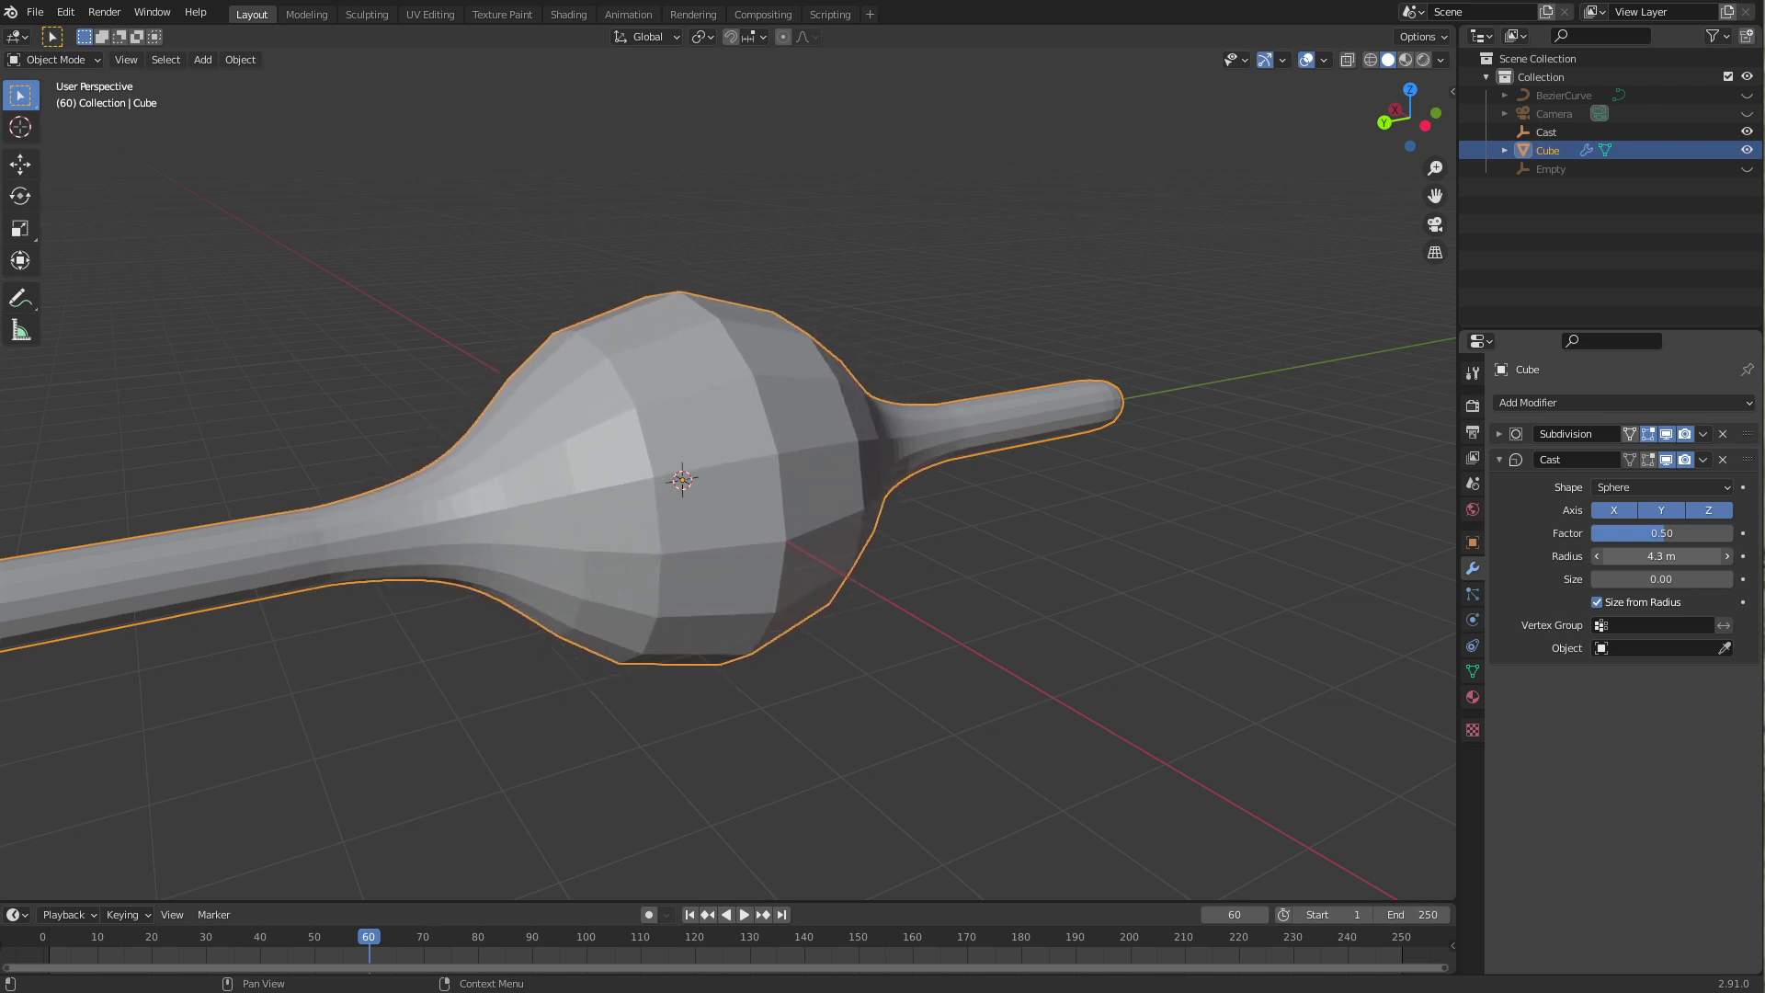
{"action": "left_click_drag", "start_coordinate": [1762, 555], "coordinate": [1586, 539]}
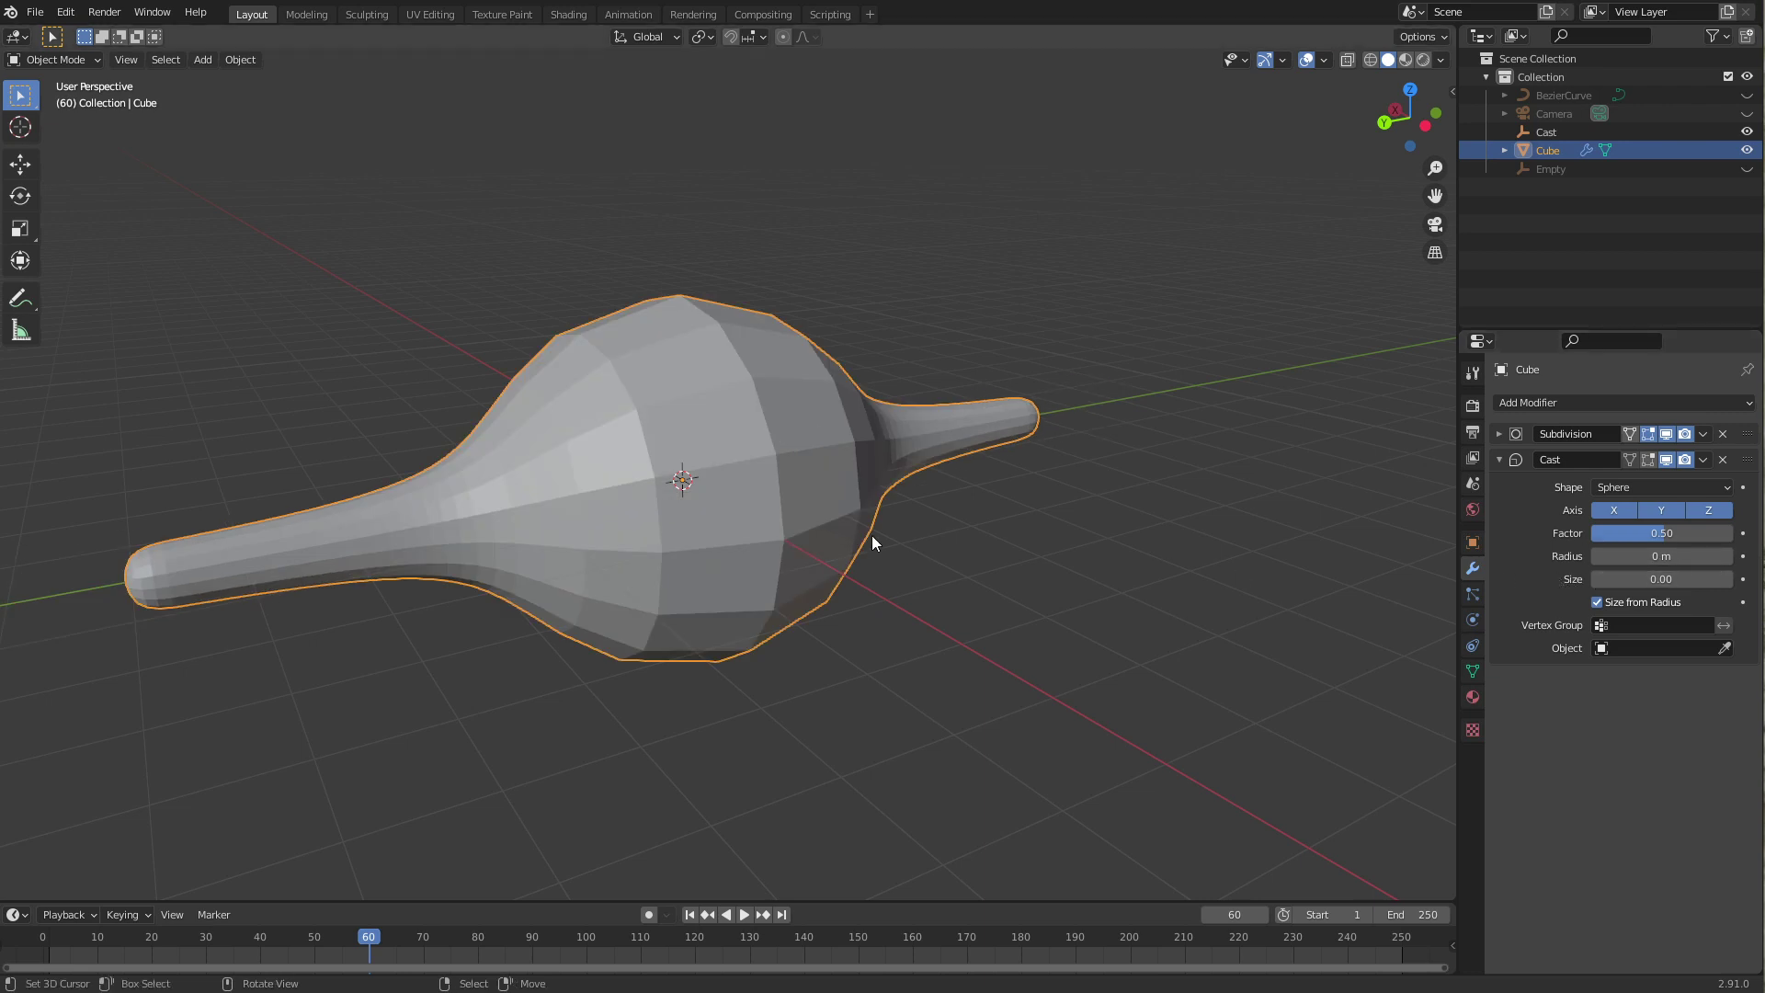
Step: Set the Cast factor to 1, then back to 0.5
{"action": "left_click", "coordinate": [1676, 531]}
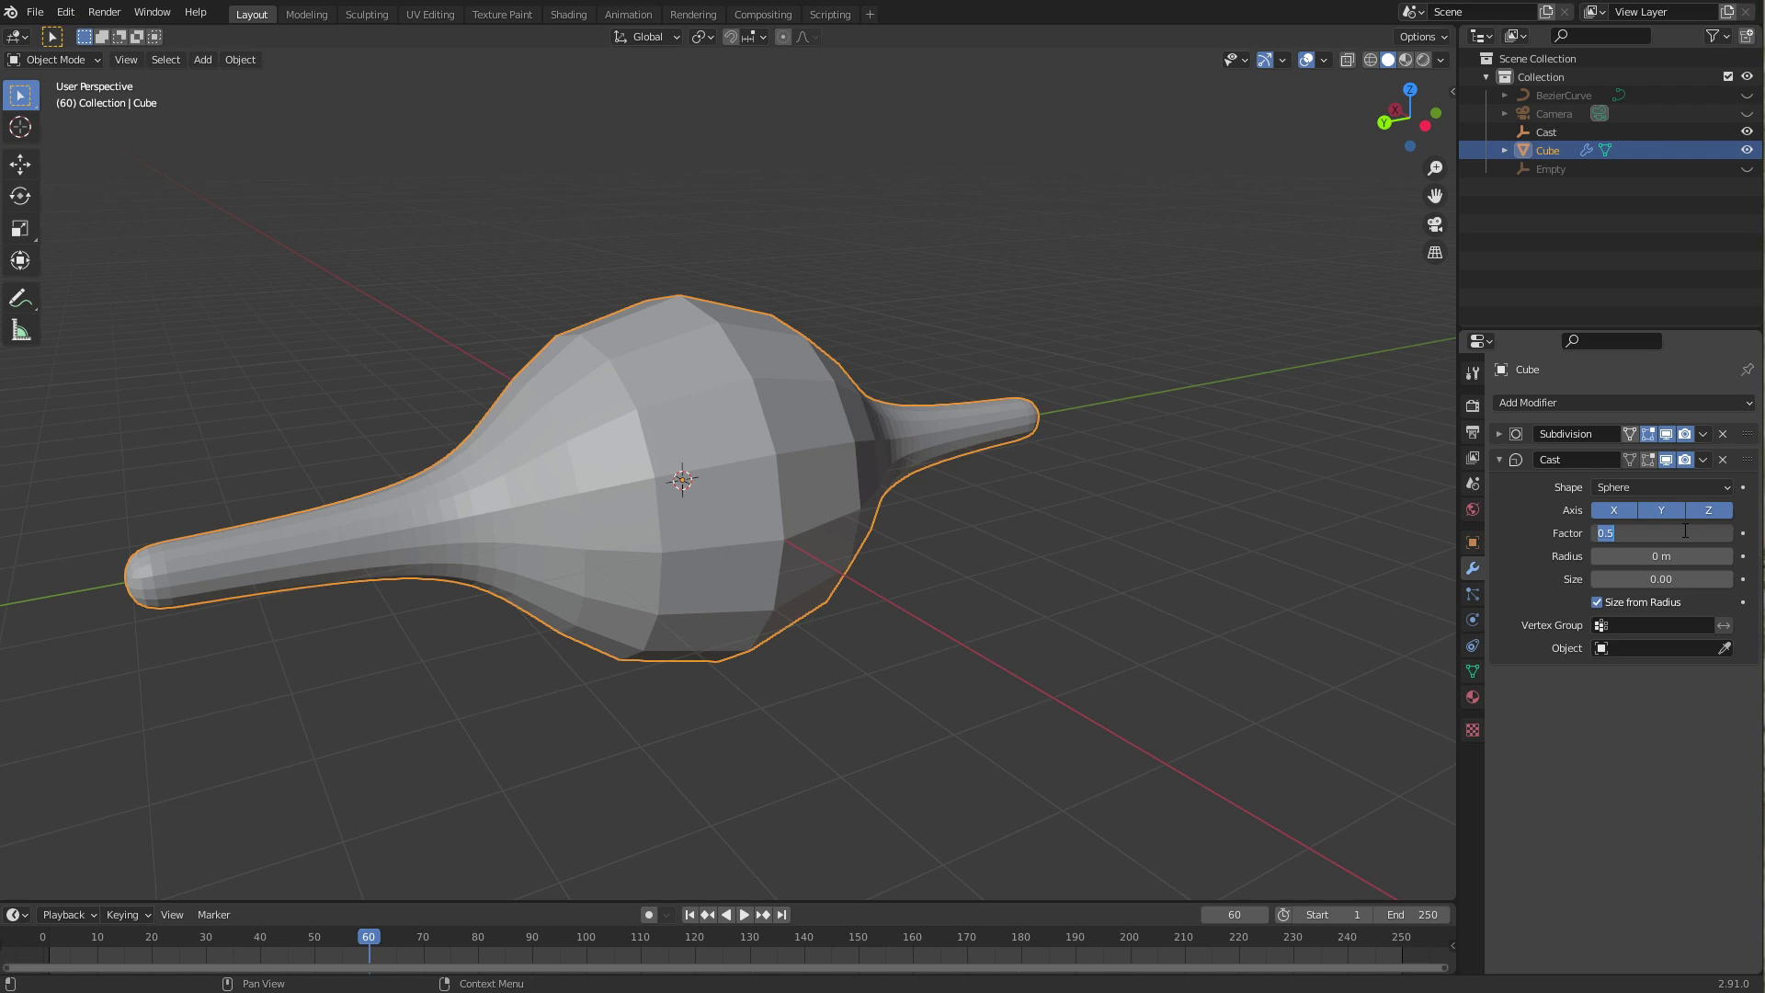
{"action": "type", "text": "1"}
{"action": "key", "text": "Return"}
{"action": "mouse_move", "coordinate": [1151, 459]}
{"action": "middle_mouse_down"}
{"action": "mouse_move", "coordinate": [884, 458]}
{"action": "mouse_move", "coordinate": [1184, 451]}
{"action": "middle_mouse_up"}
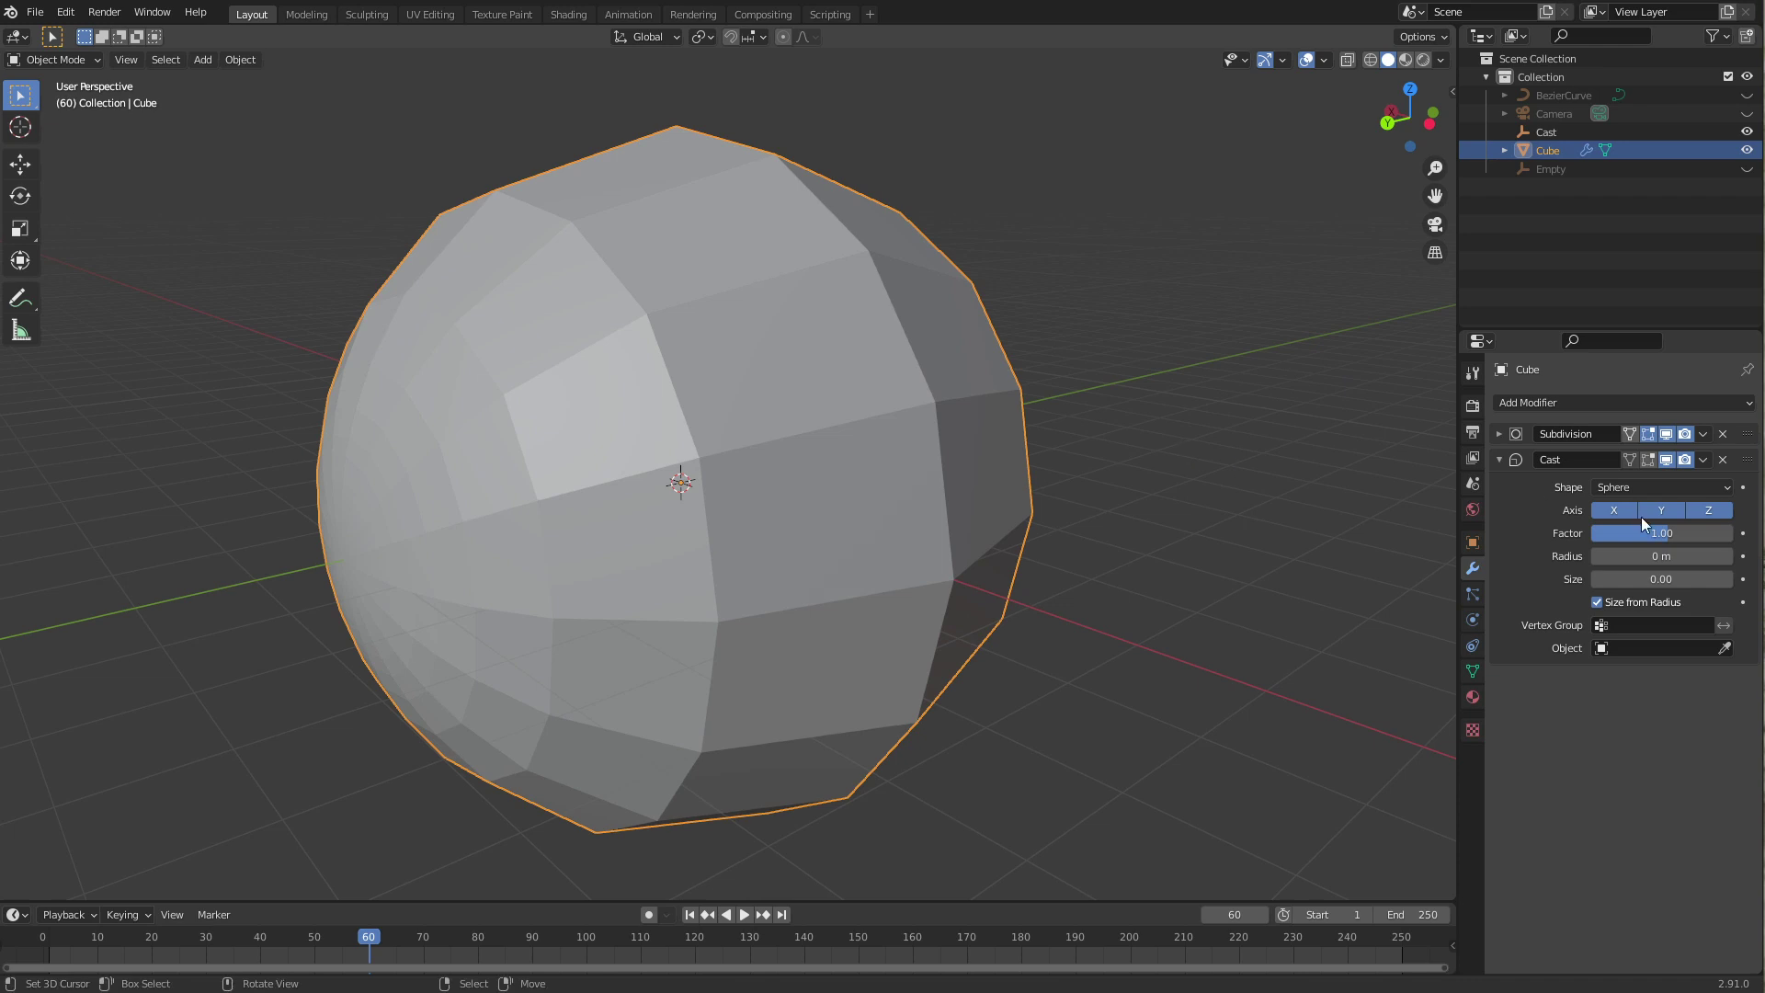
{"action": "left_click", "coordinate": [1667, 534]}
{"action": "type", "text": "0.5"}
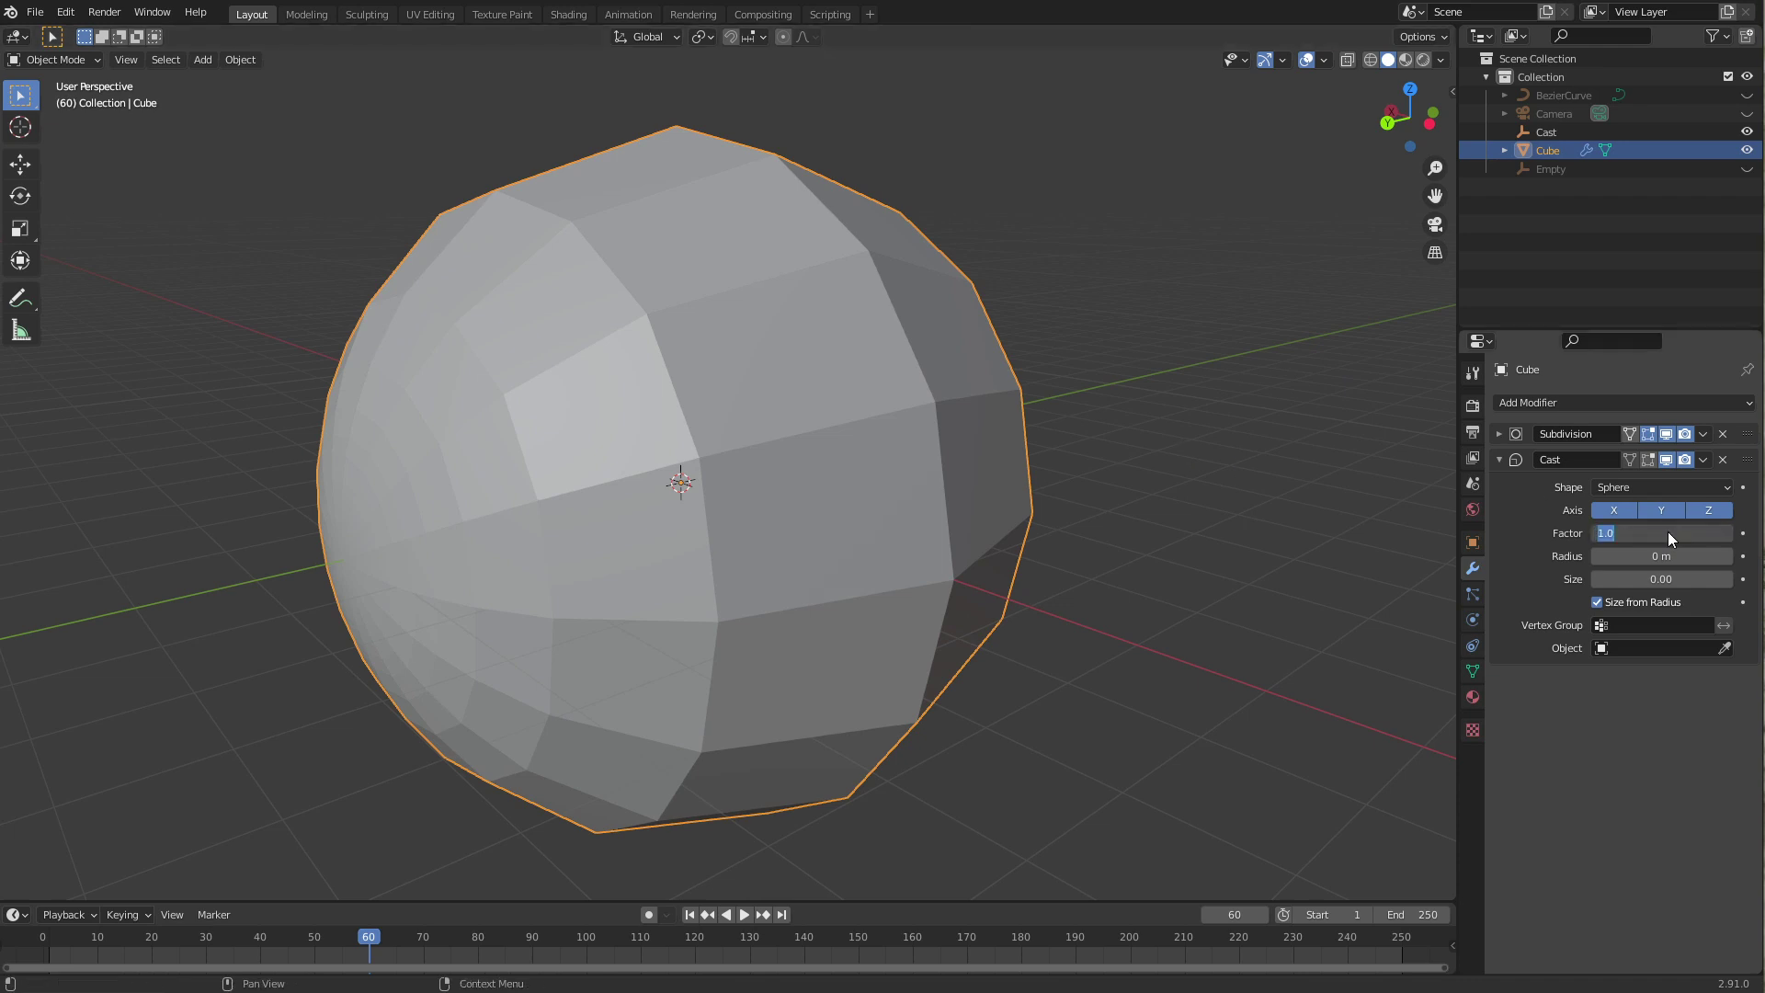
{"action": "key", "text": "Return"}
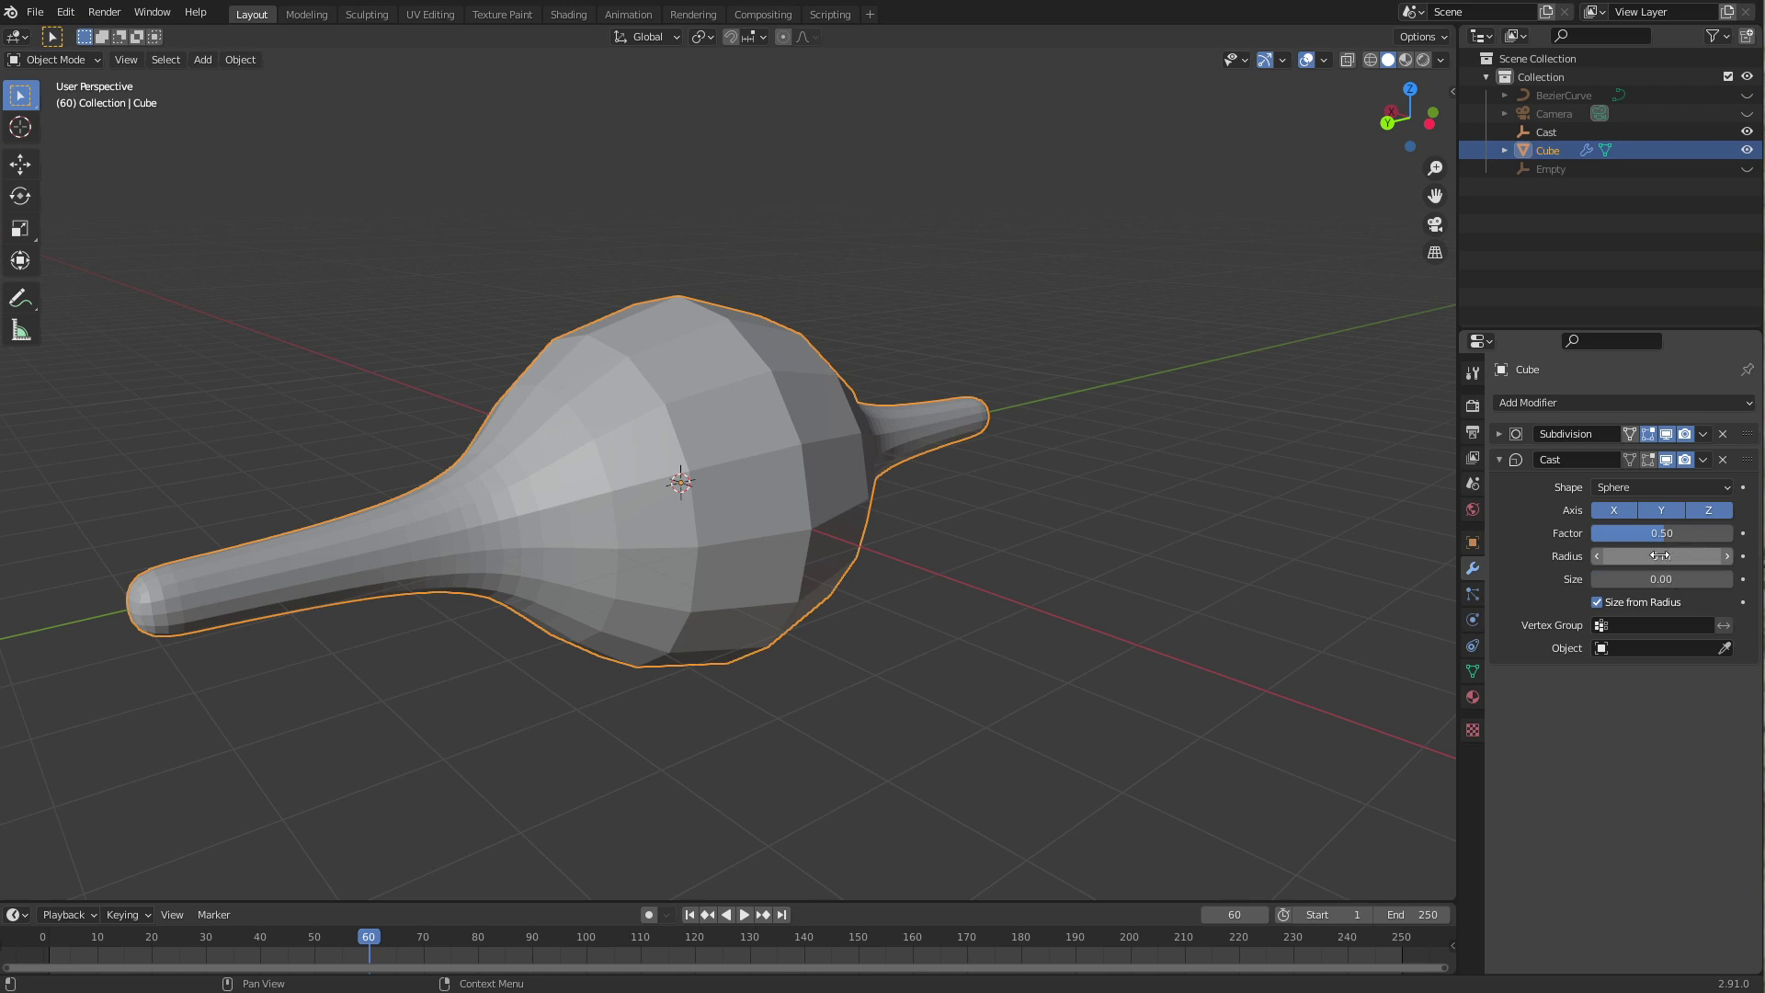
Step: Set Cast radius to 3 m, turn off Size from Radius, and raise Size to 1.98
{"action": "left_click_drag", "start_coordinate": [1658, 555], "coordinate": [1759, 548]}
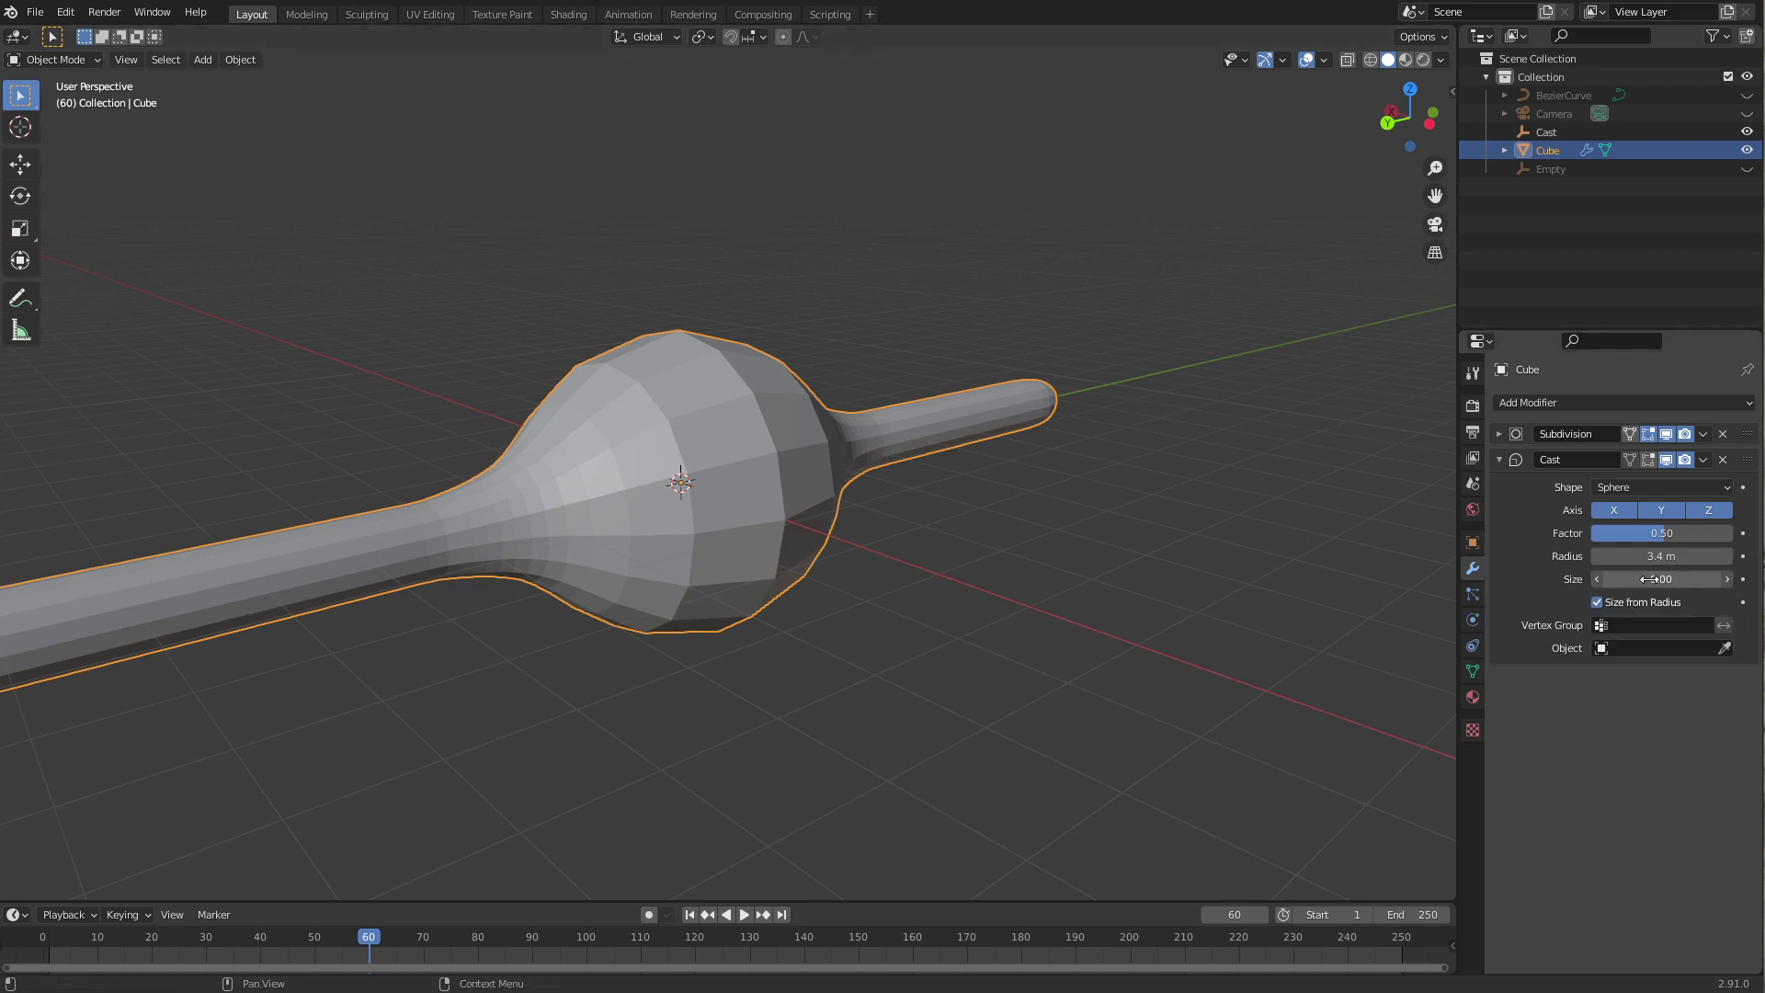
{"action": "left_click_drag", "start_coordinate": [1649, 580], "coordinate": [1654, 579]}
{"action": "left_click", "coordinate": [1597, 603]}
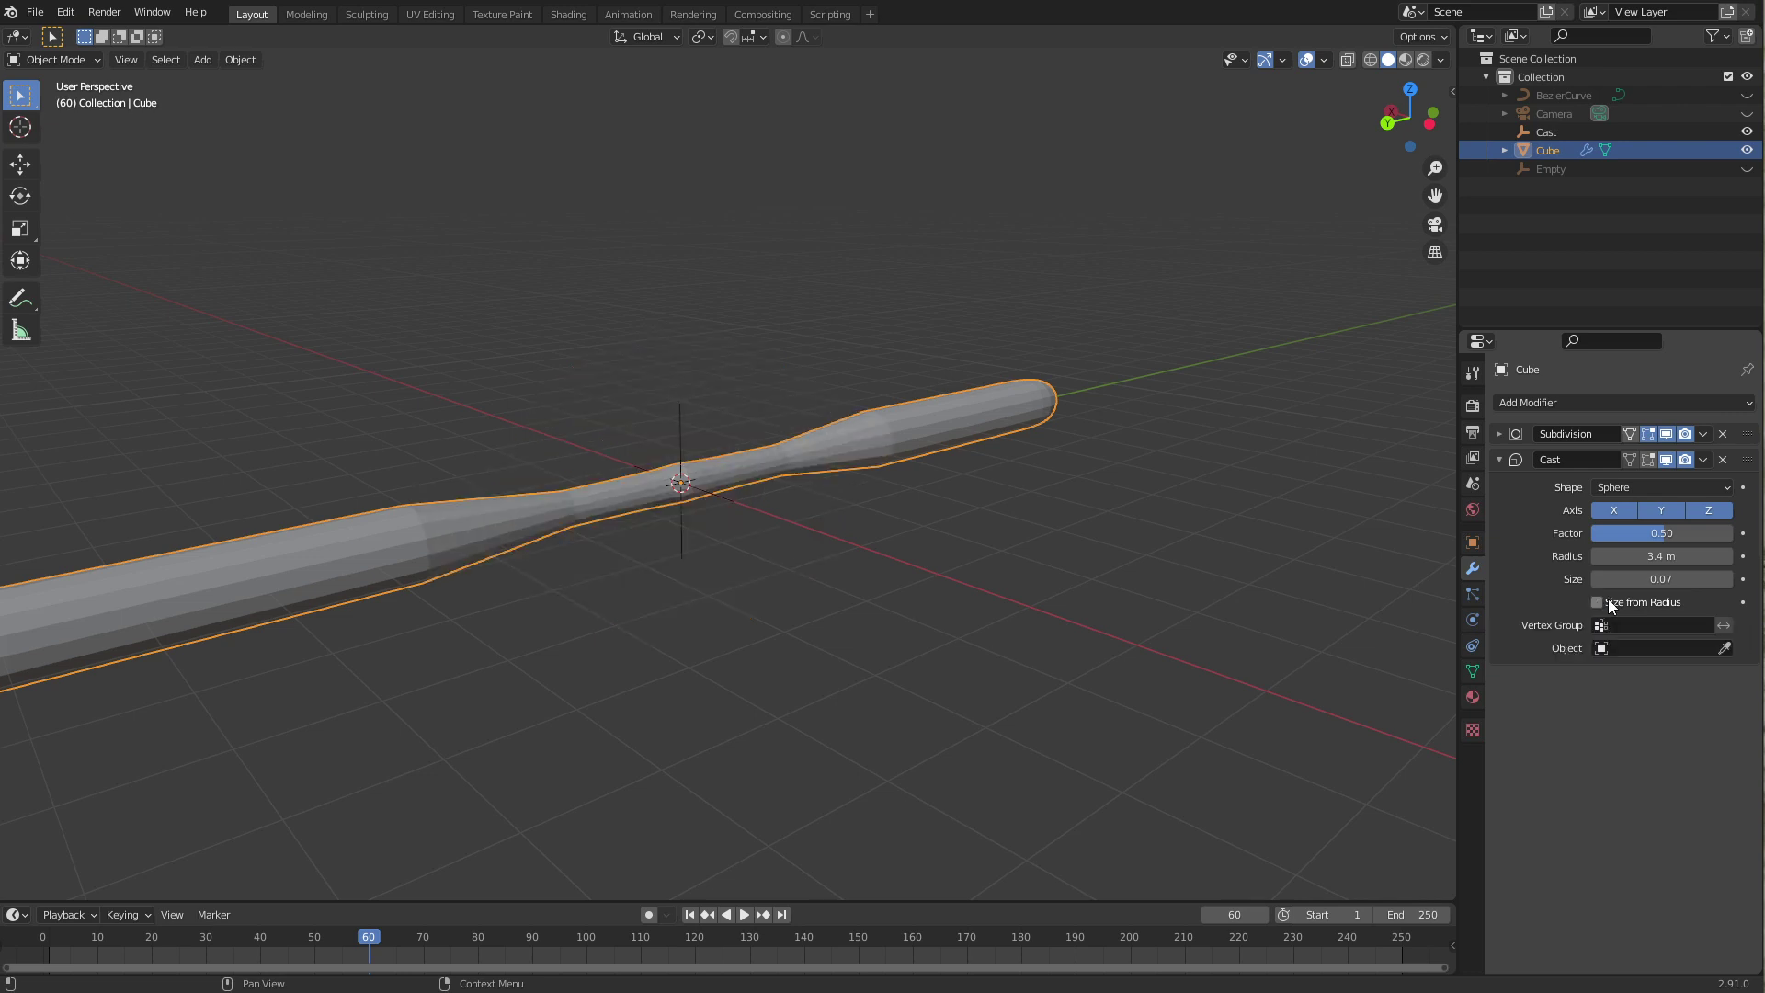
{"action": "left_click_drag", "start_coordinate": [1655, 578], "coordinate": [1754, 579]}
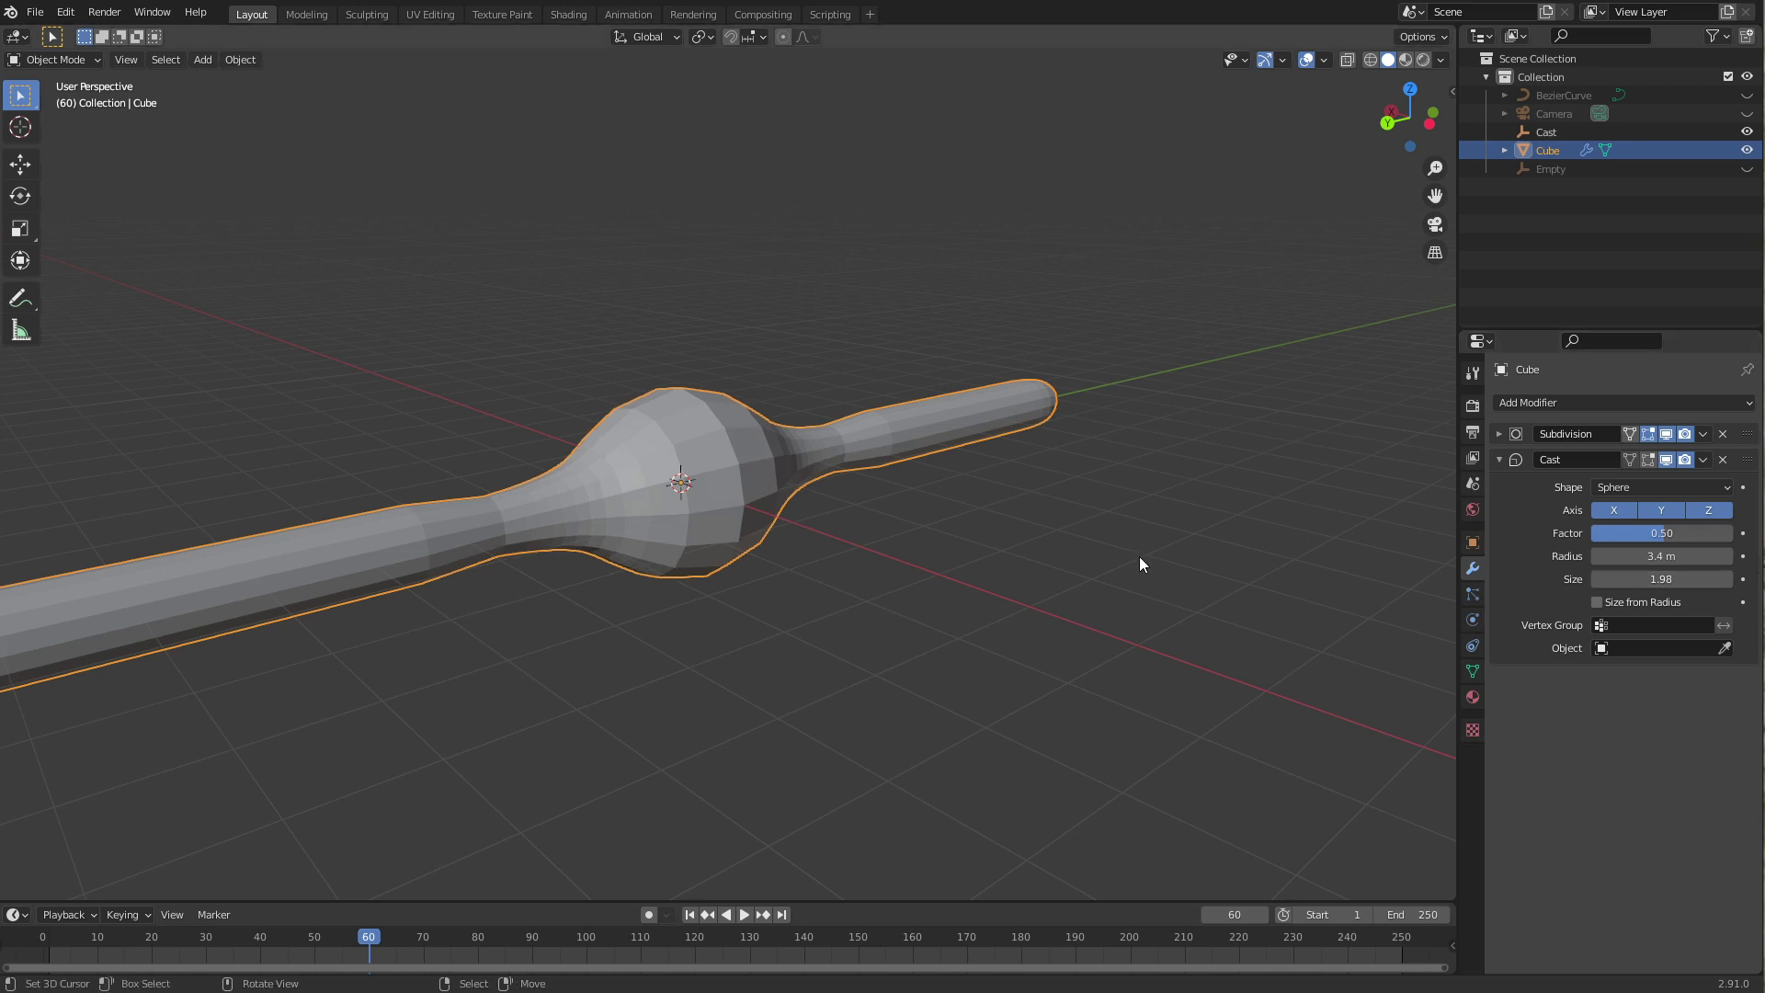
{"action": "middle_click_drag", "start_coordinate": [813, 606], "coordinate": [765, 594]}
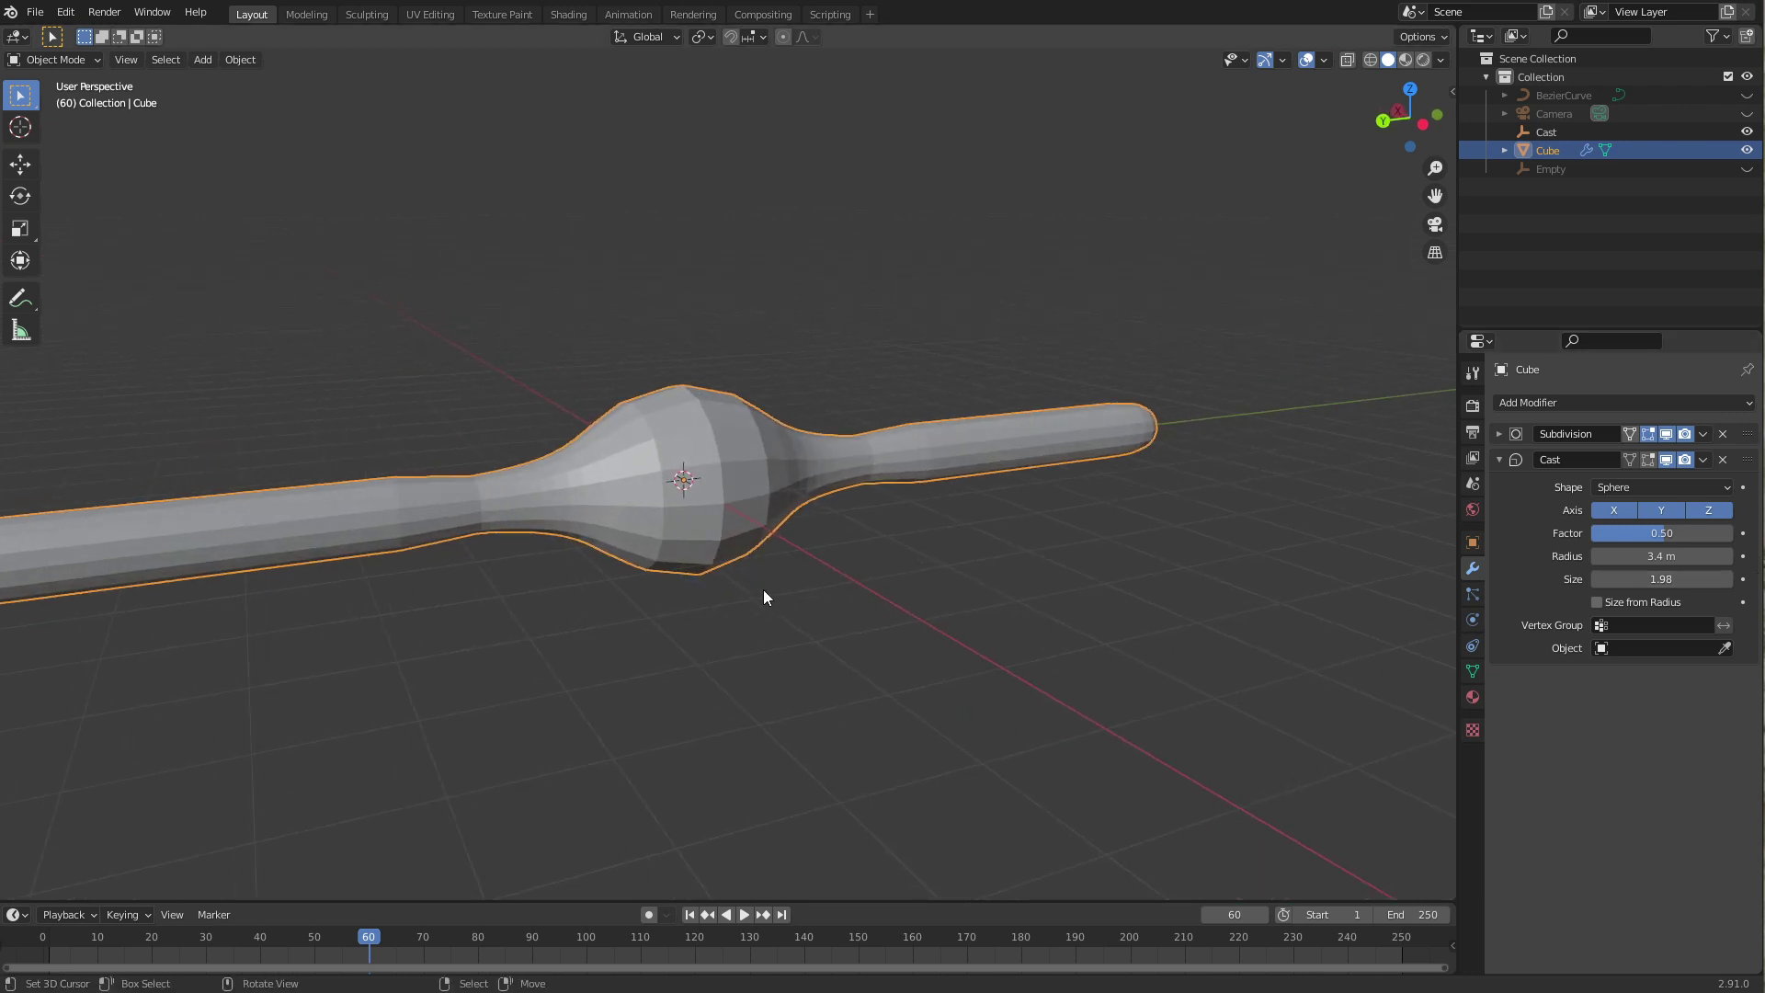
Step: Enter Cast radius 3 m and size 1.5, then view the tube side-on
{"action": "left_click", "coordinate": [1660, 557]}
{"action": "type", "text": "26"}
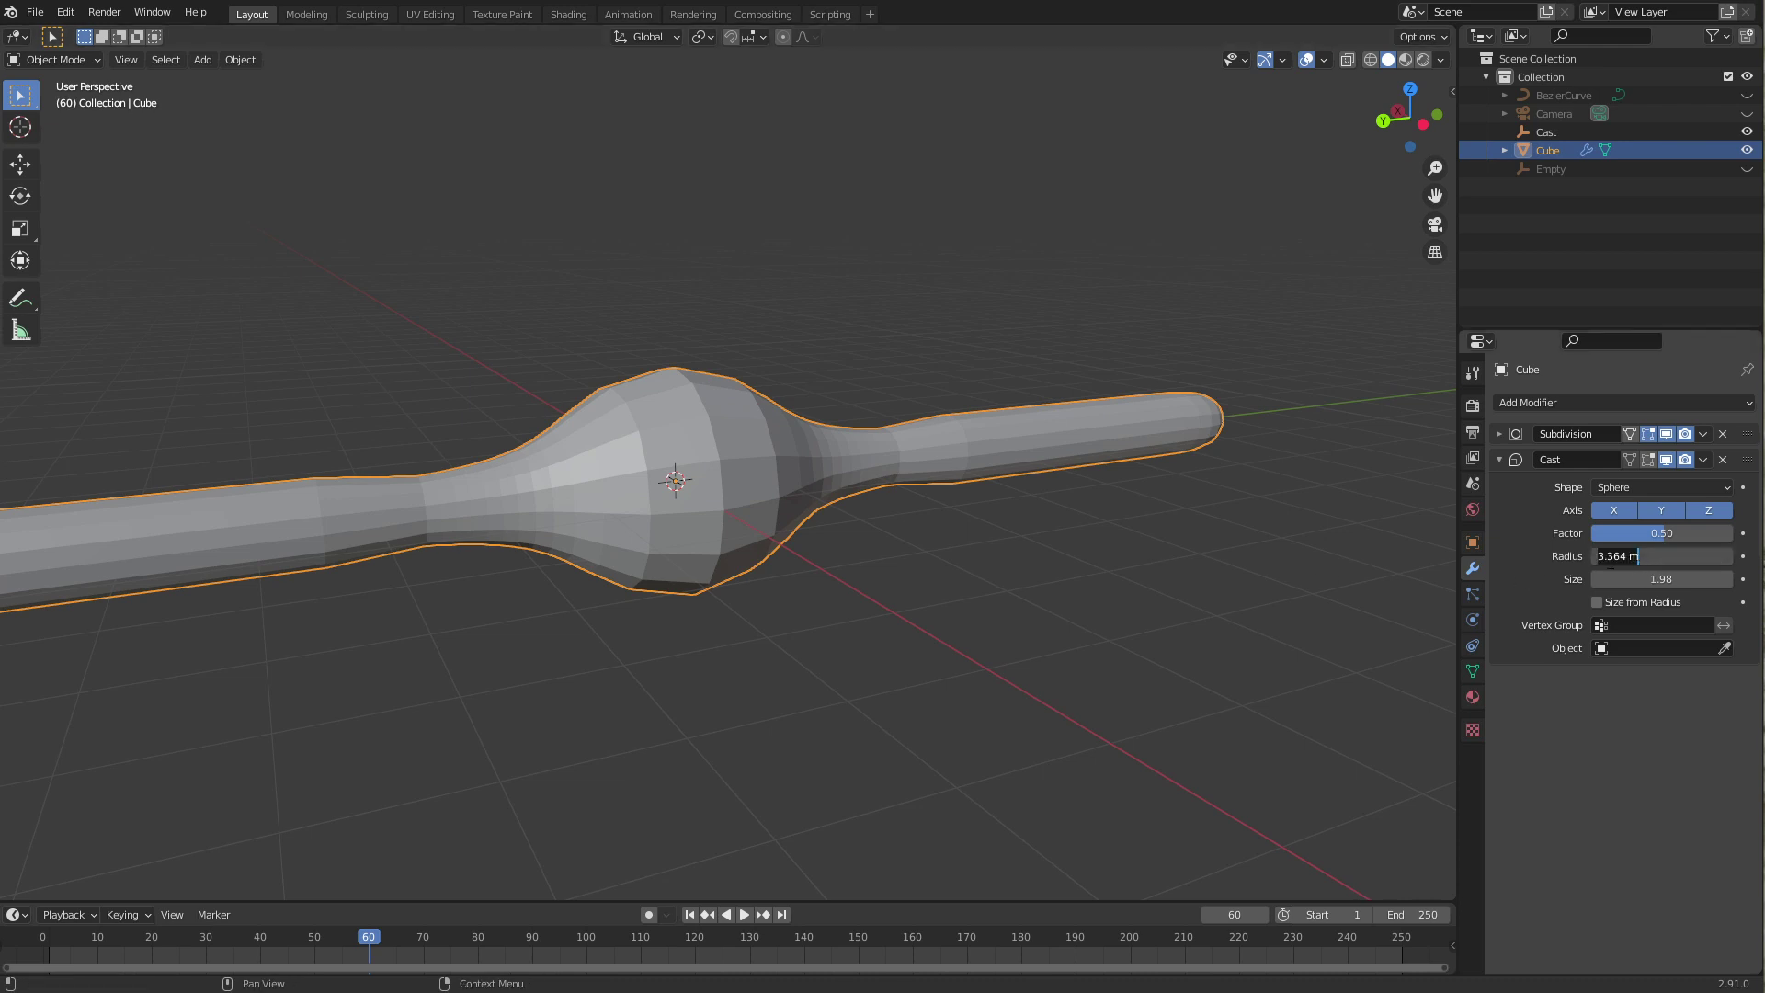
{"action": "type", "text": "3"}
{"action": "key", "text": "Tab"}
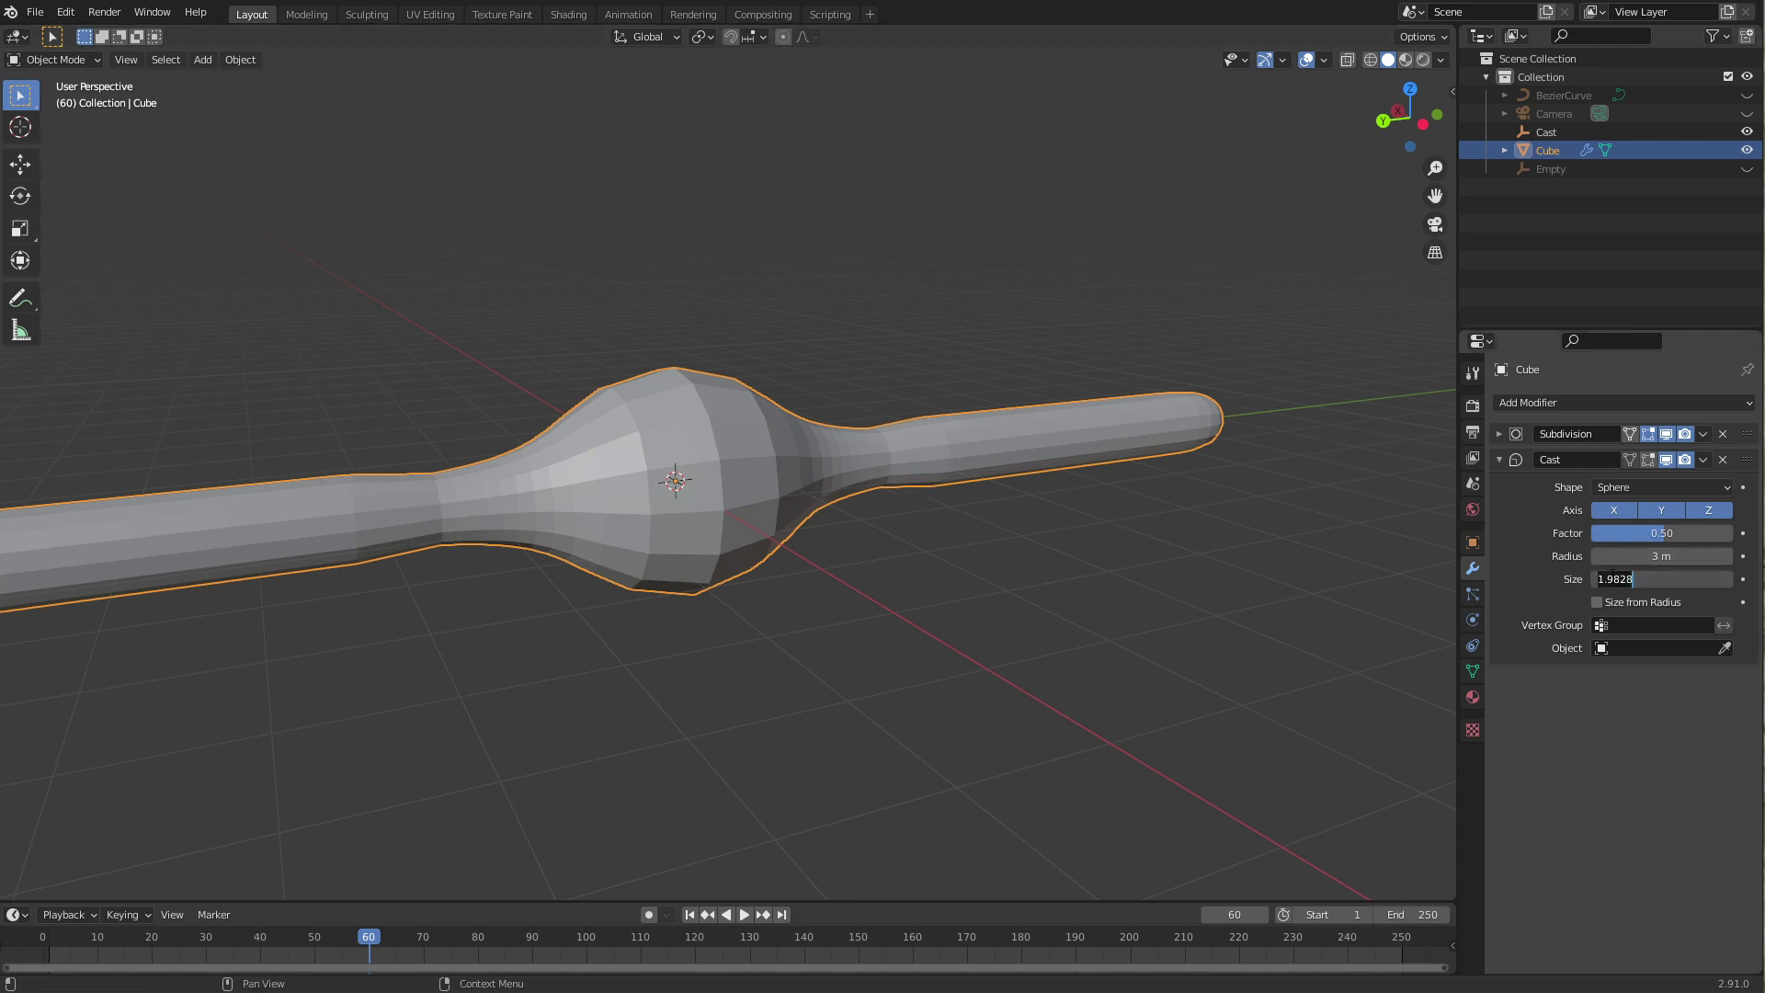
{"action": "type", "text": "1.5"}
{"action": "key", "text": "Return"}
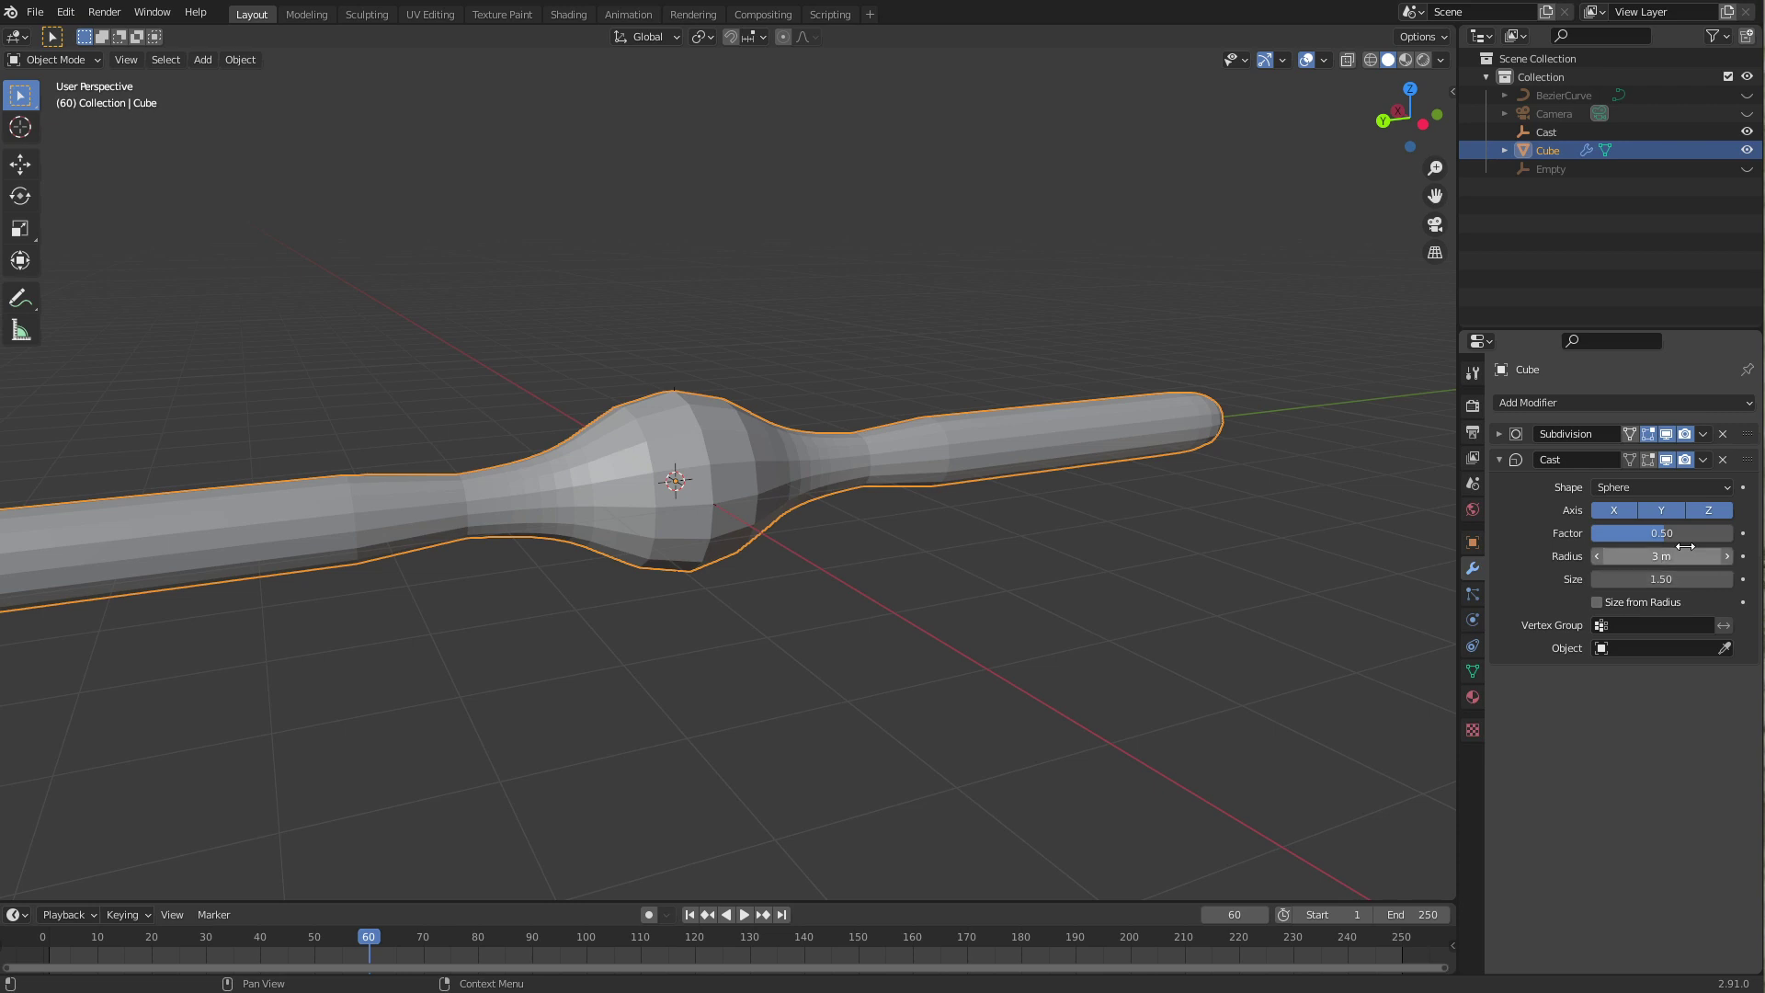
{"action": "middle_click_drag", "start_coordinate": [766, 572], "coordinate": [390, 489]}
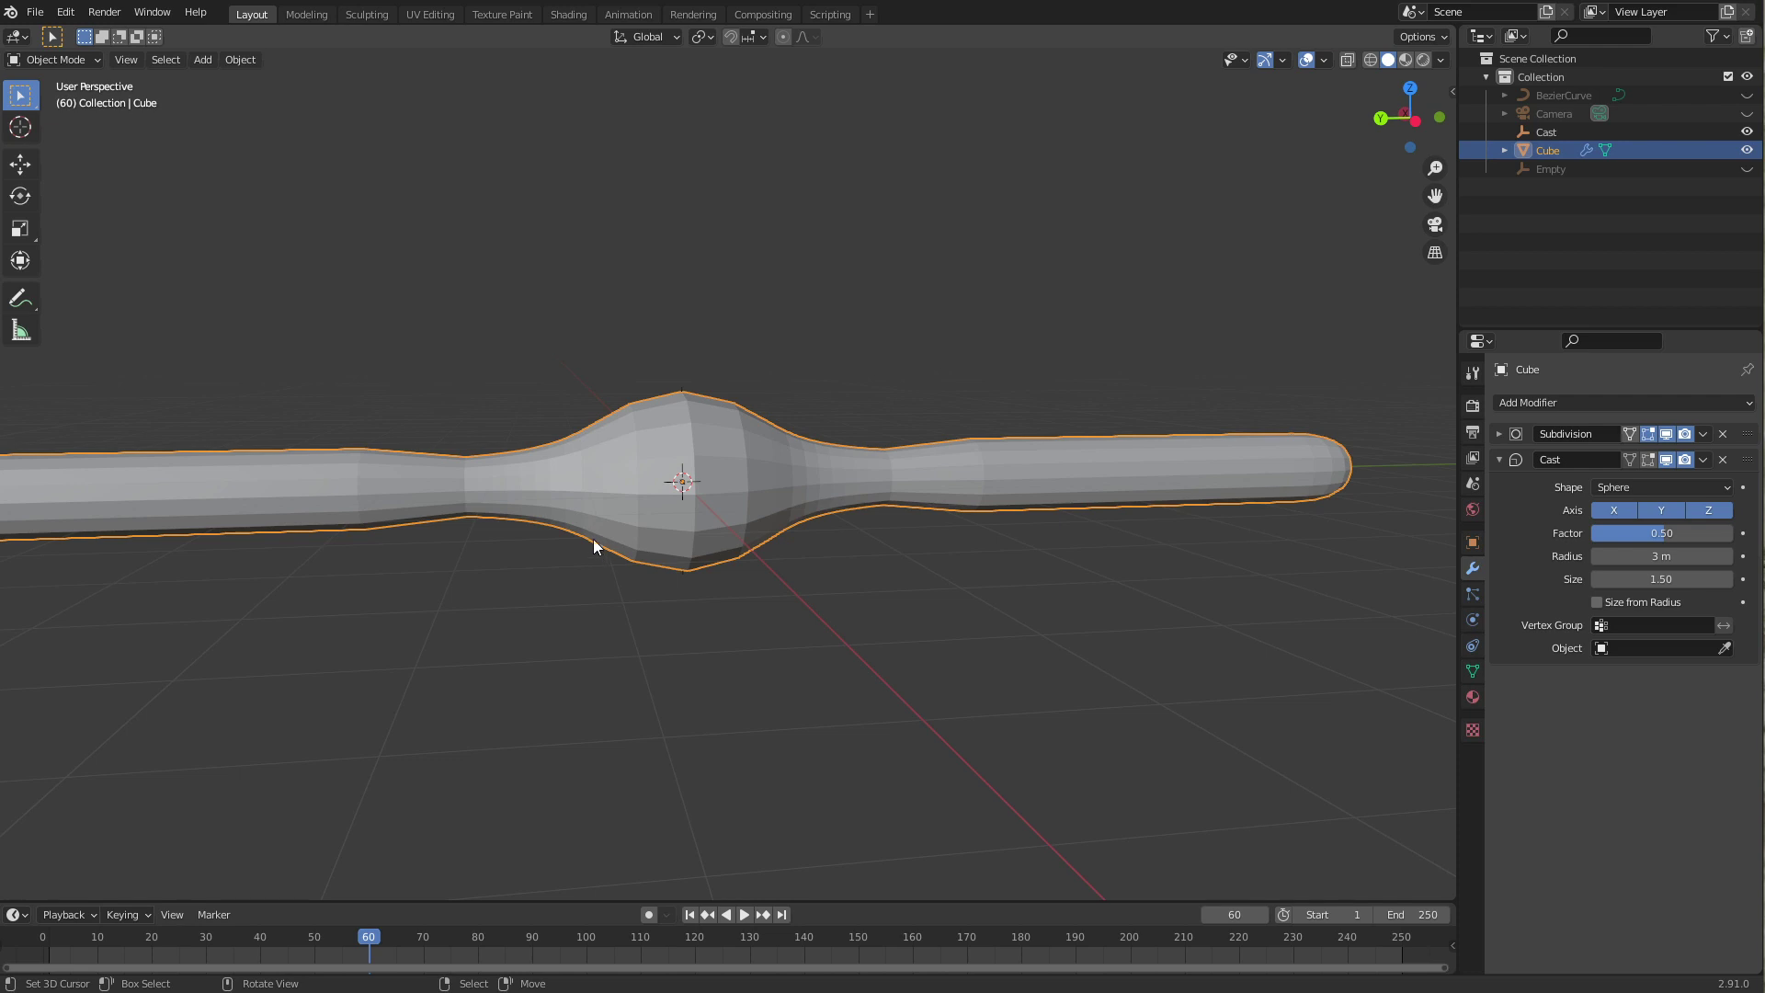
{"action": "mouse_move", "coordinate": [594, 544]}
{"action": "middle_mouse_down"}
{"action": "mouse_move", "coordinate": [646, 545]}
{"action": "mouse_move", "coordinate": [664, 572]}
{"action": "mouse_move", "coordinate": [827, 497]}
{"action": "middle_mouse_up"}
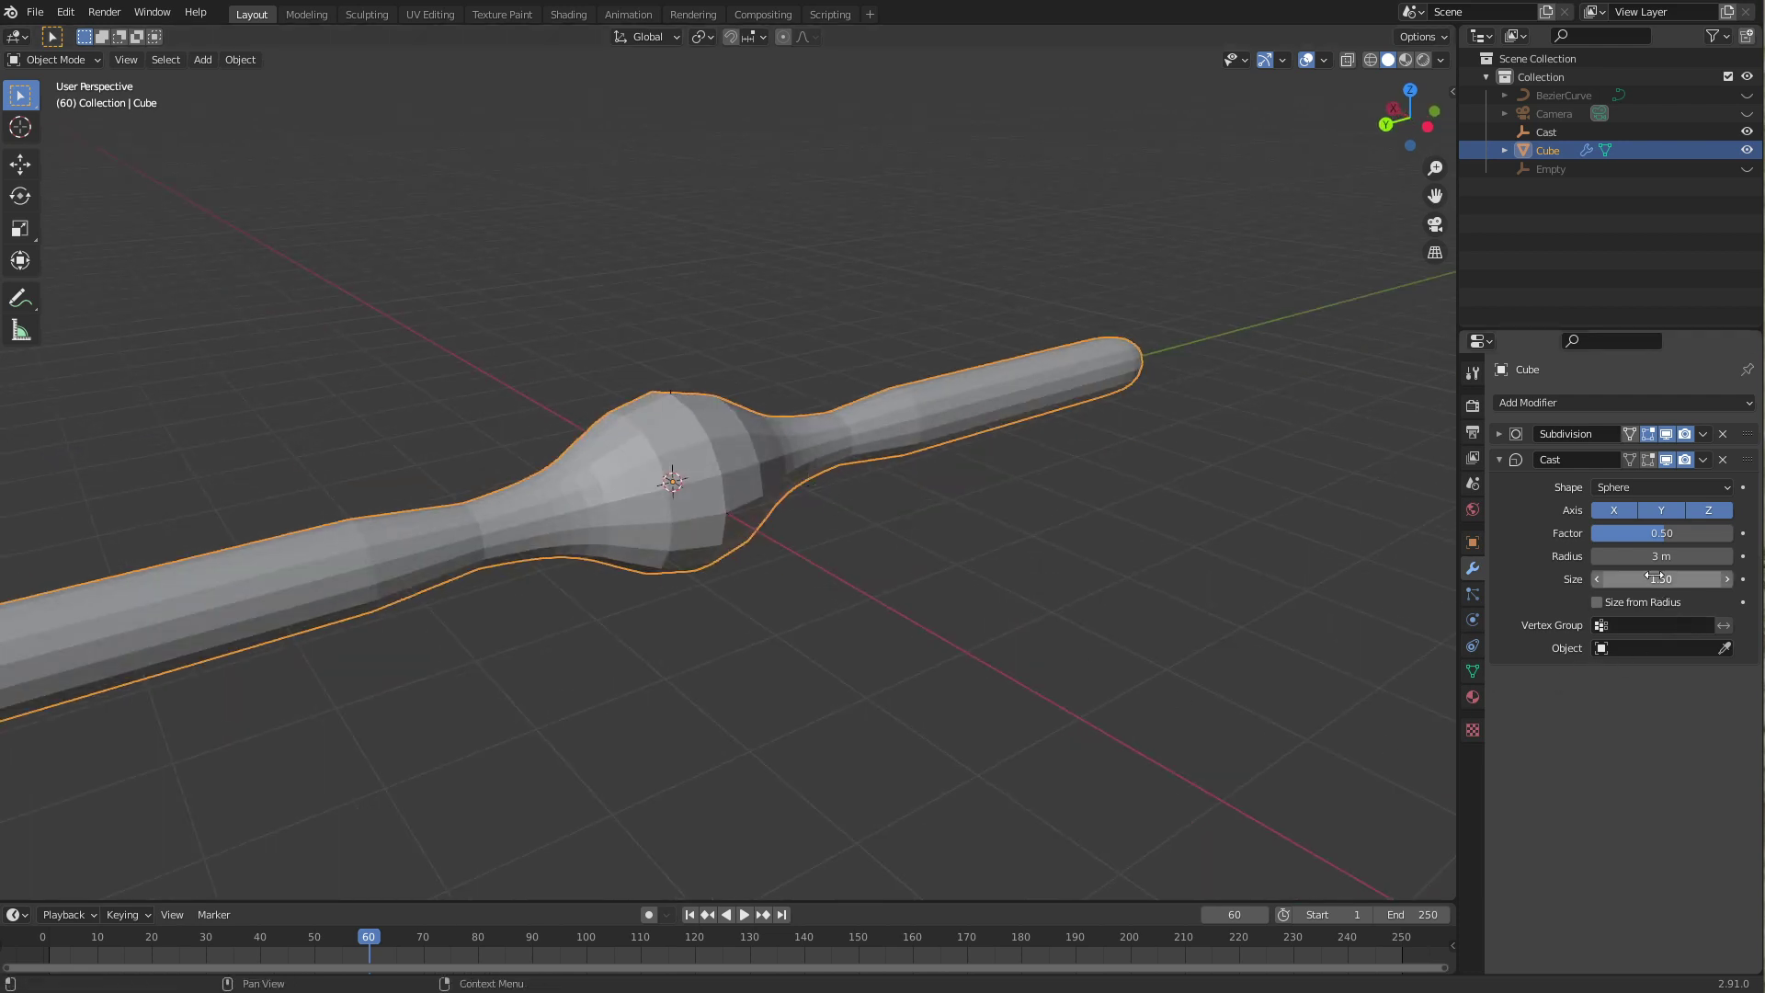
Step: Adjust the Cast size, ending at about 4.04, and inspect the bulge
{"action": "mouse_move", "coordinate": [1651, 577]}
{"action": "left_mouse_down"}
{"action": "mouse_move", "coordinate": [1707, 591]}
{"action": "mouse_move", "coordinate": [1568, 580]}
{"action": "left_mouse_up"}
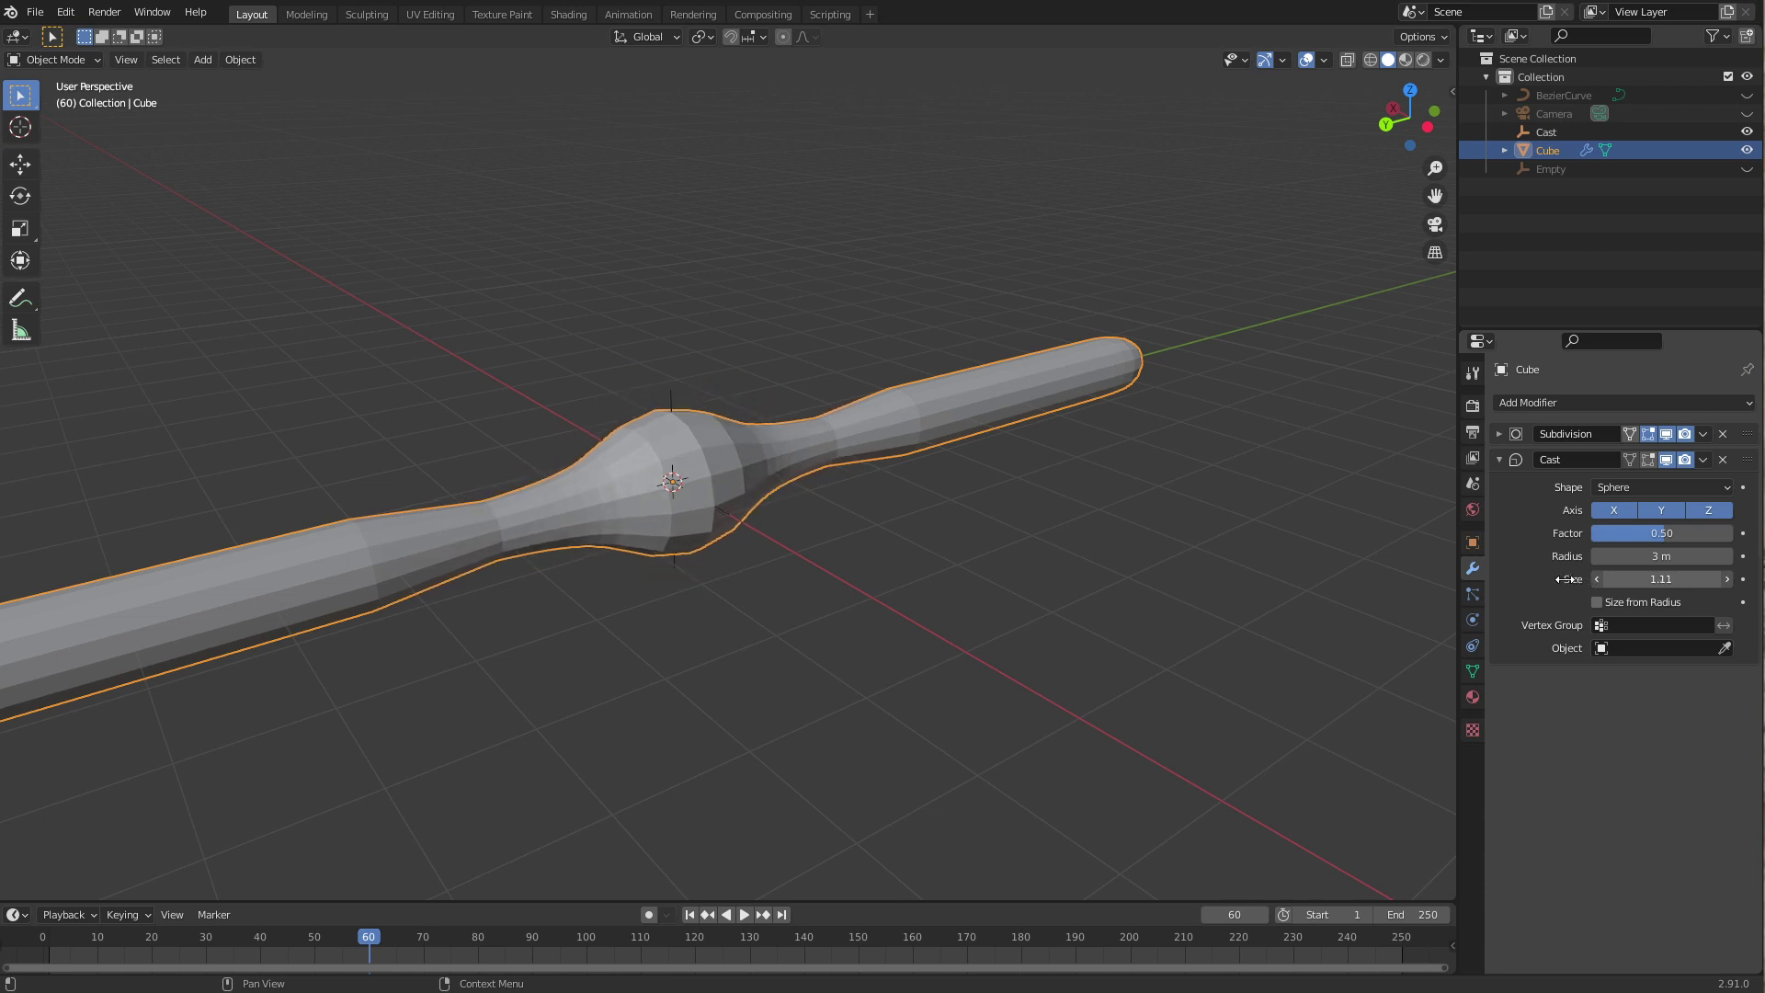
{"action": "left_click_drag", "start_coordinate": [1569, 579], "coordinate": [1579, 582]}
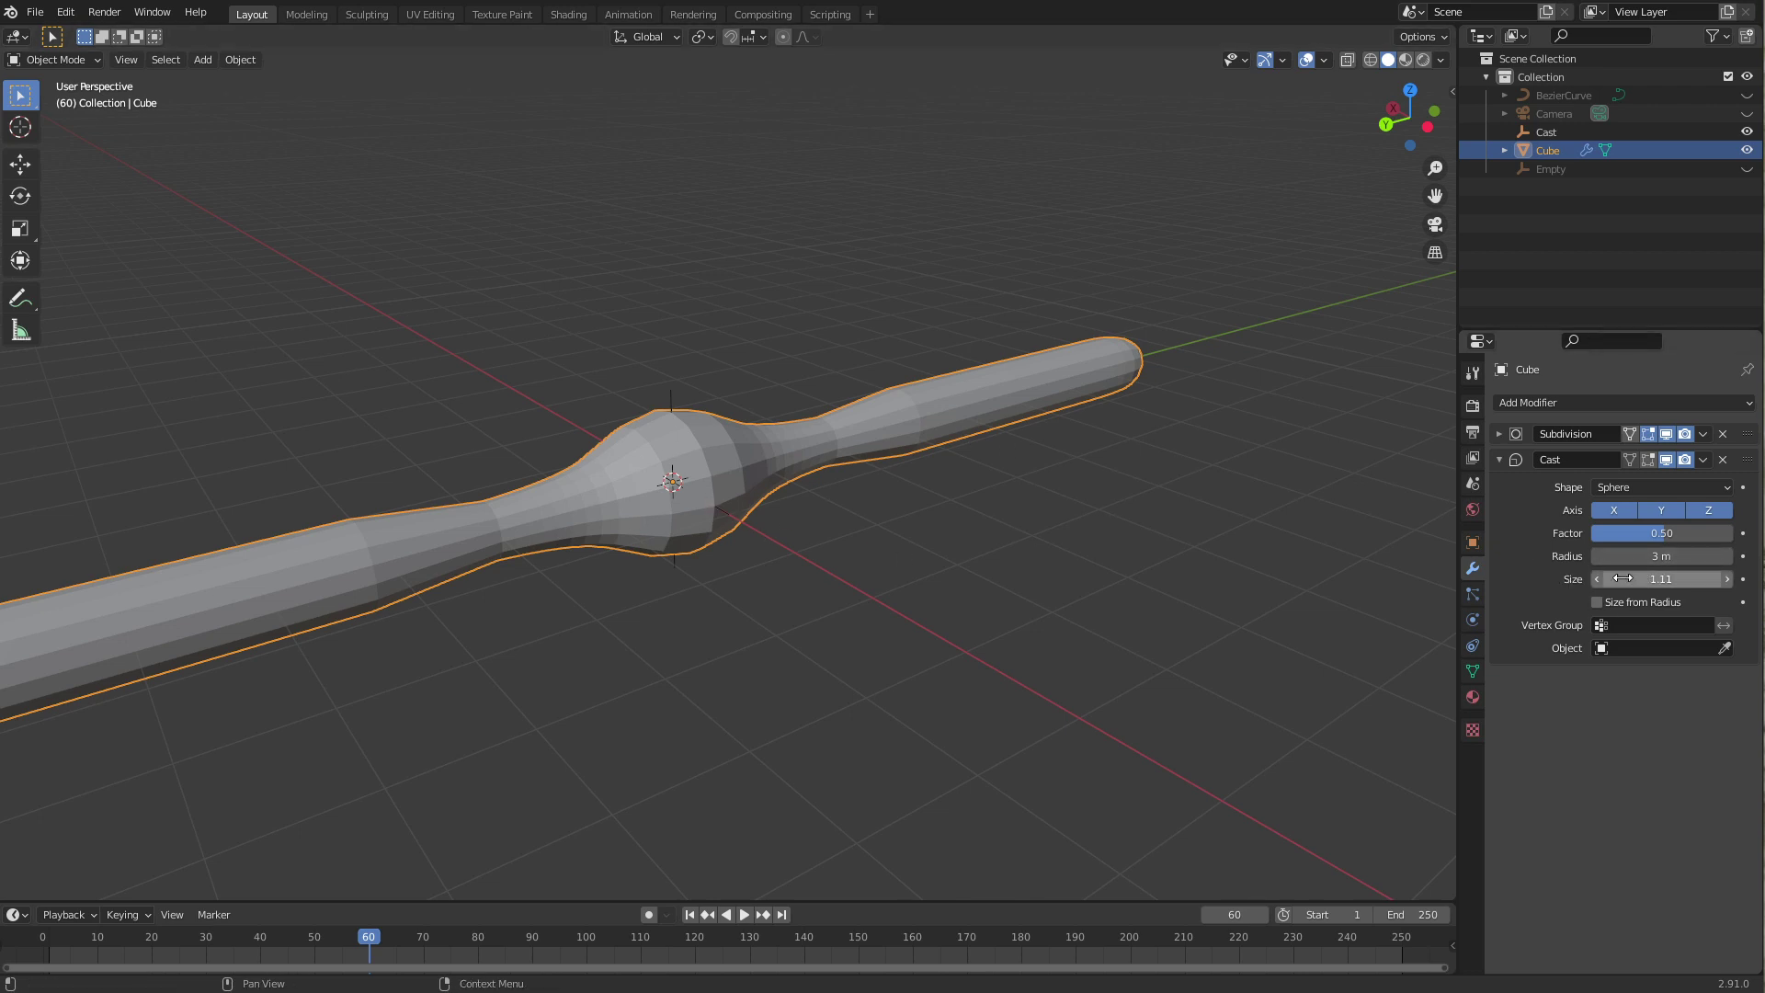
{"action": "left_click_drag", "start_coordinate": [1655, 580], "coordinate": [1742, 583]}
{"action": "middle_click_drag", "start_coordinate": [590, 608], "coordinate": [522, 528]}
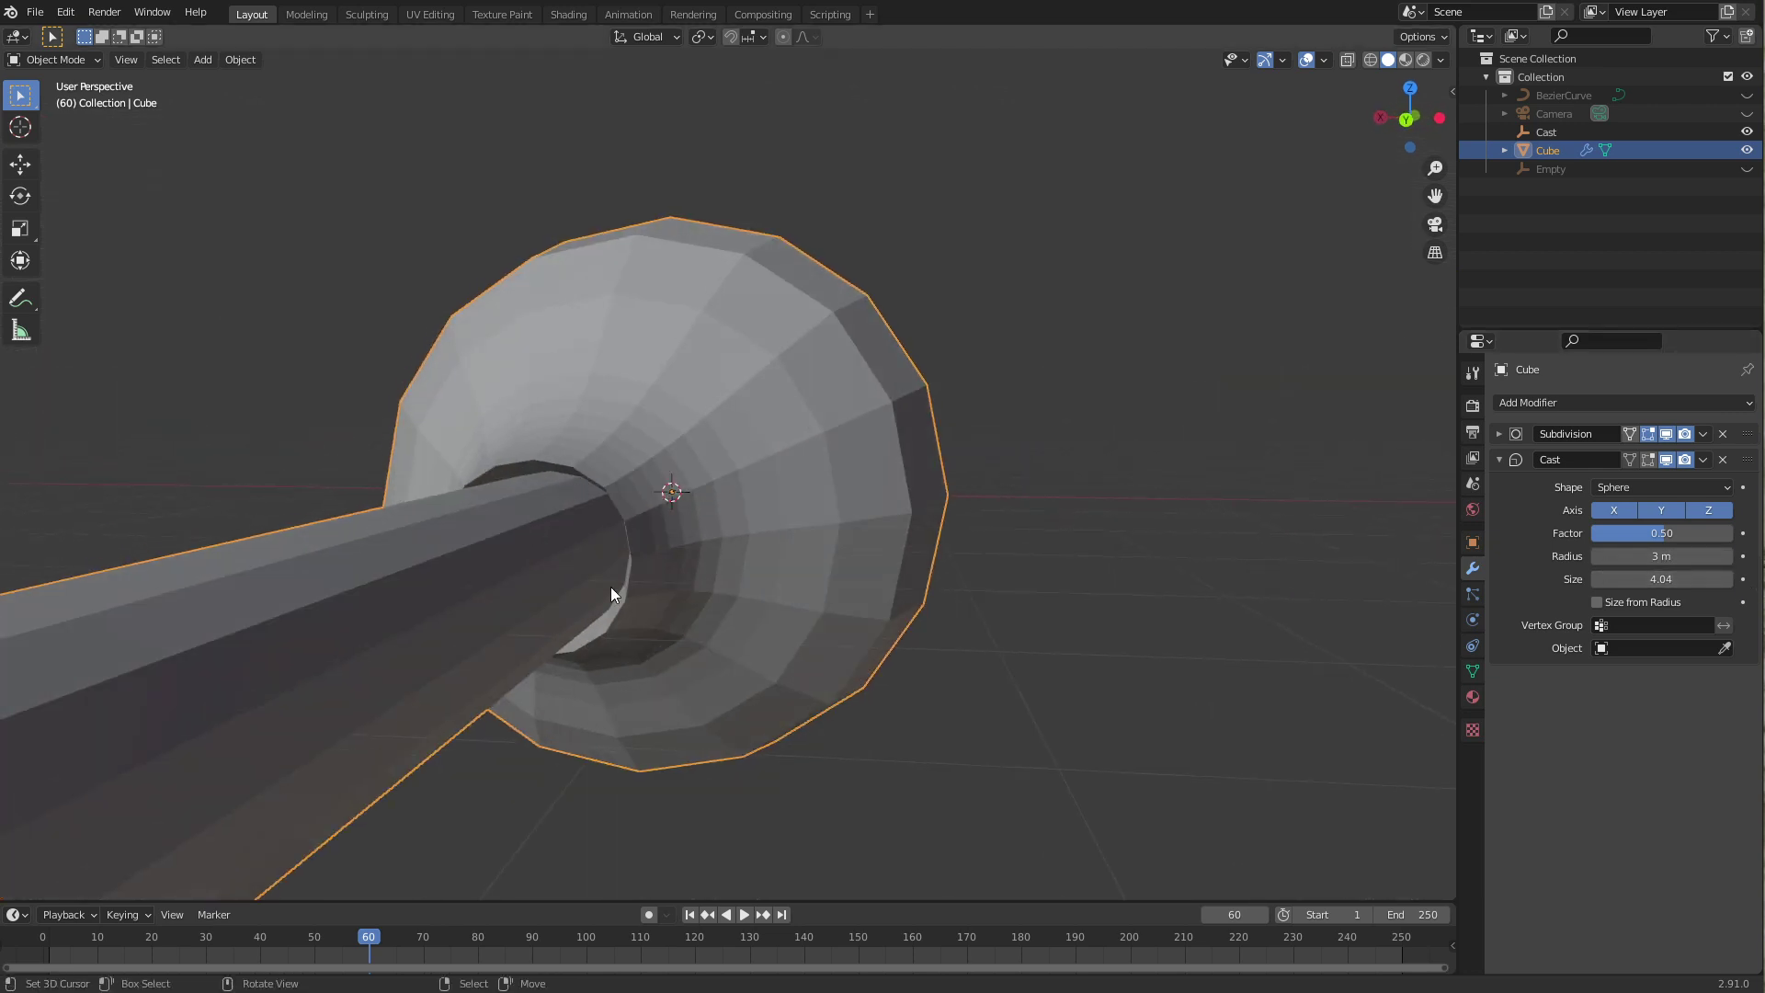
{"action": "mouse_move", "coordinate": [610, 586]}
{"action": "middle_mouse_down"}
{"action": "mouse_move", "coordinate": [584, 594]}
{"action": "mouse_move", "coordinate": [866, 623]}
{"action": "middle_mouse_up"}
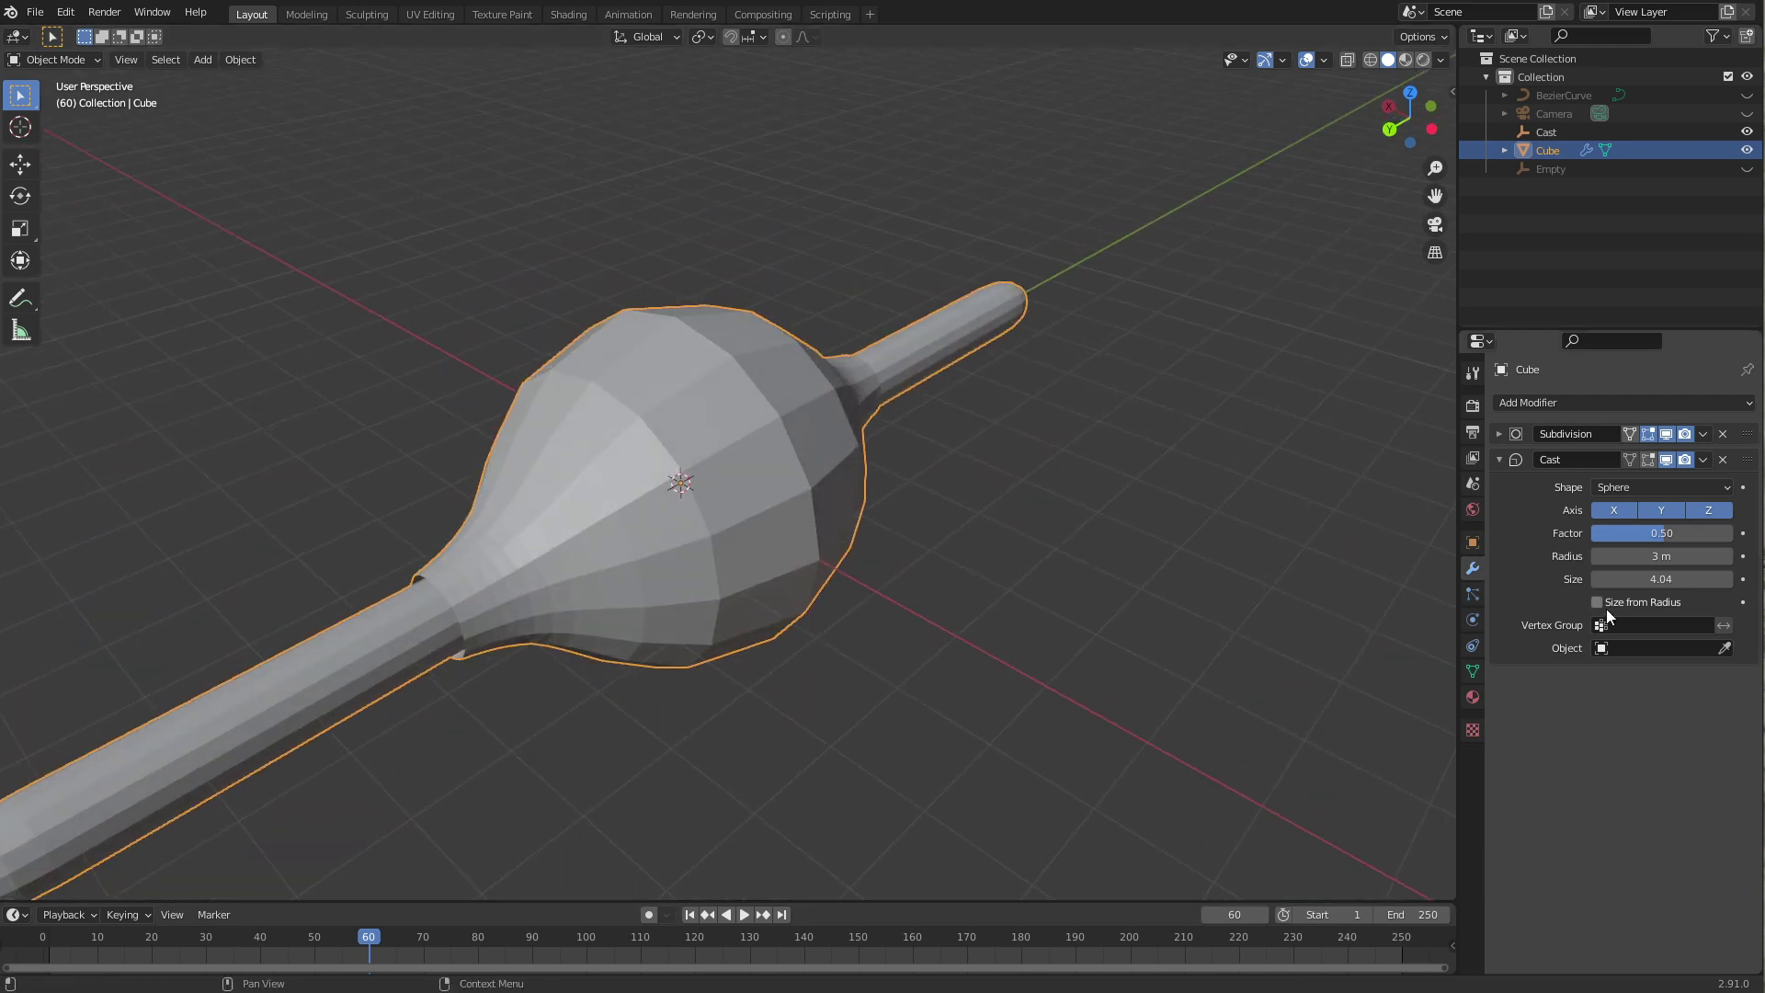
Step: Enable Size from Radius, shrink radius to 0.78 m, and set the Cast empty as control object
{"action": "left_click", "coordinate": [1601, 604]}
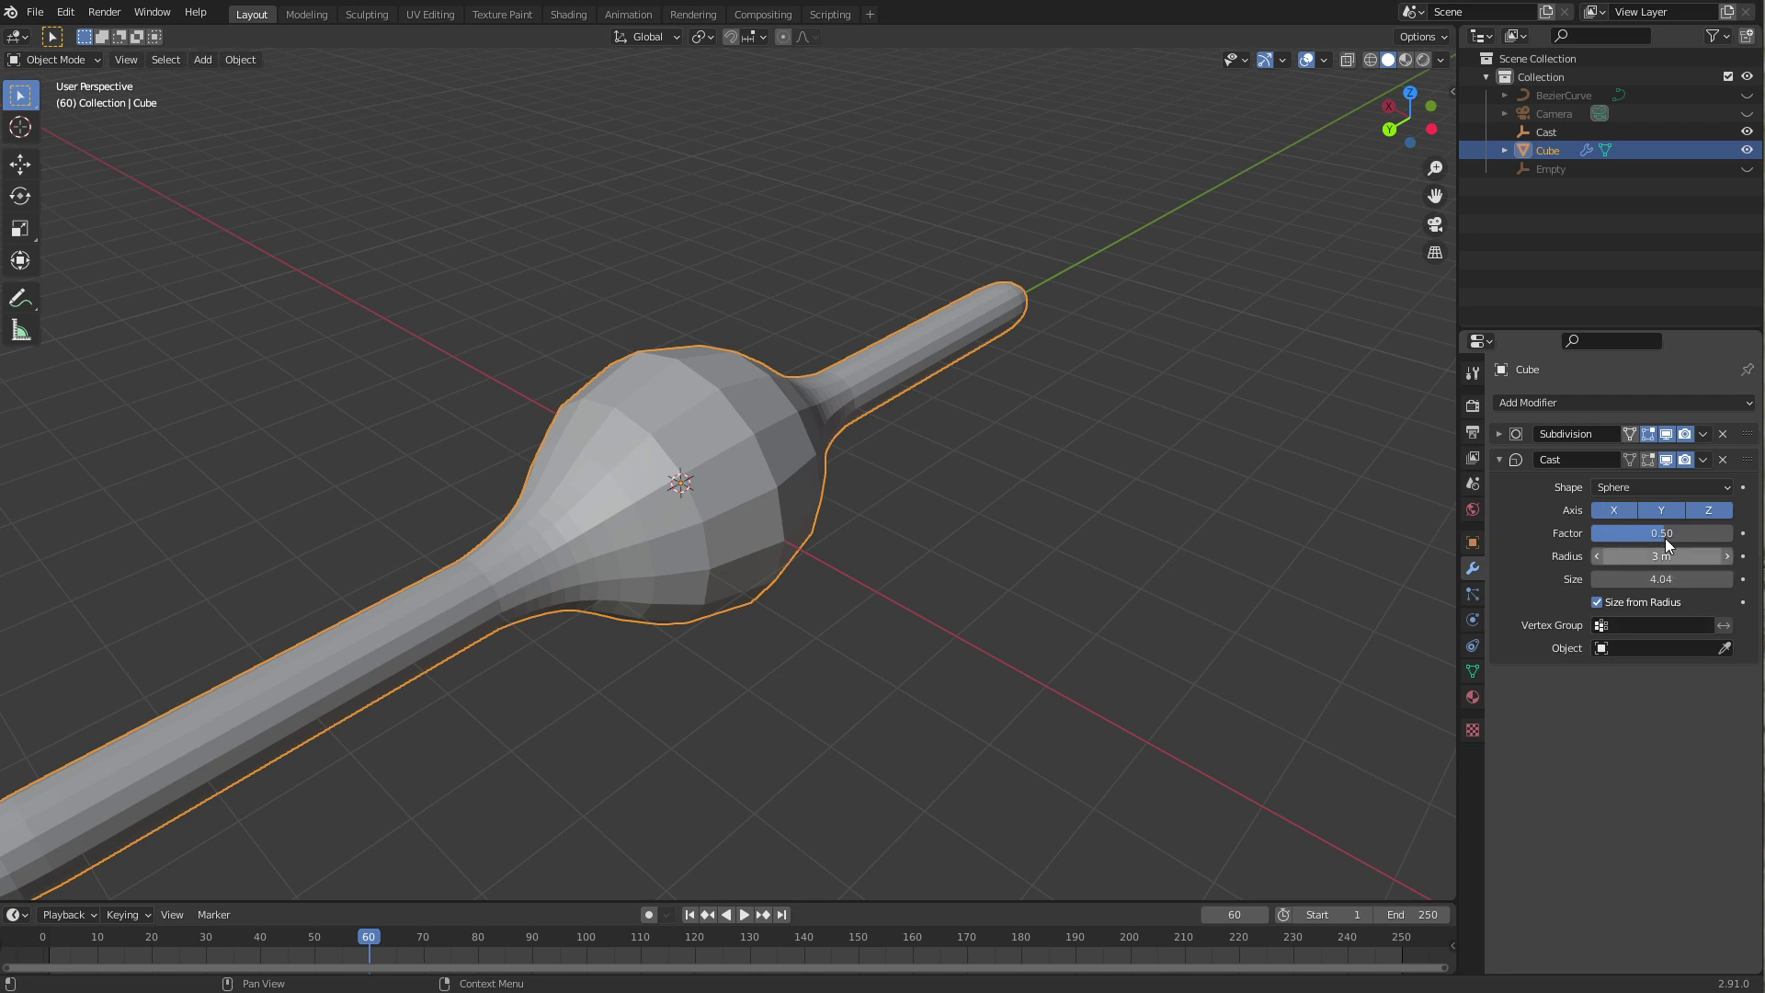
{"action": "left_click_drag", "start_coordinate": [1662, 557], "coordinate": [1541, 575]}
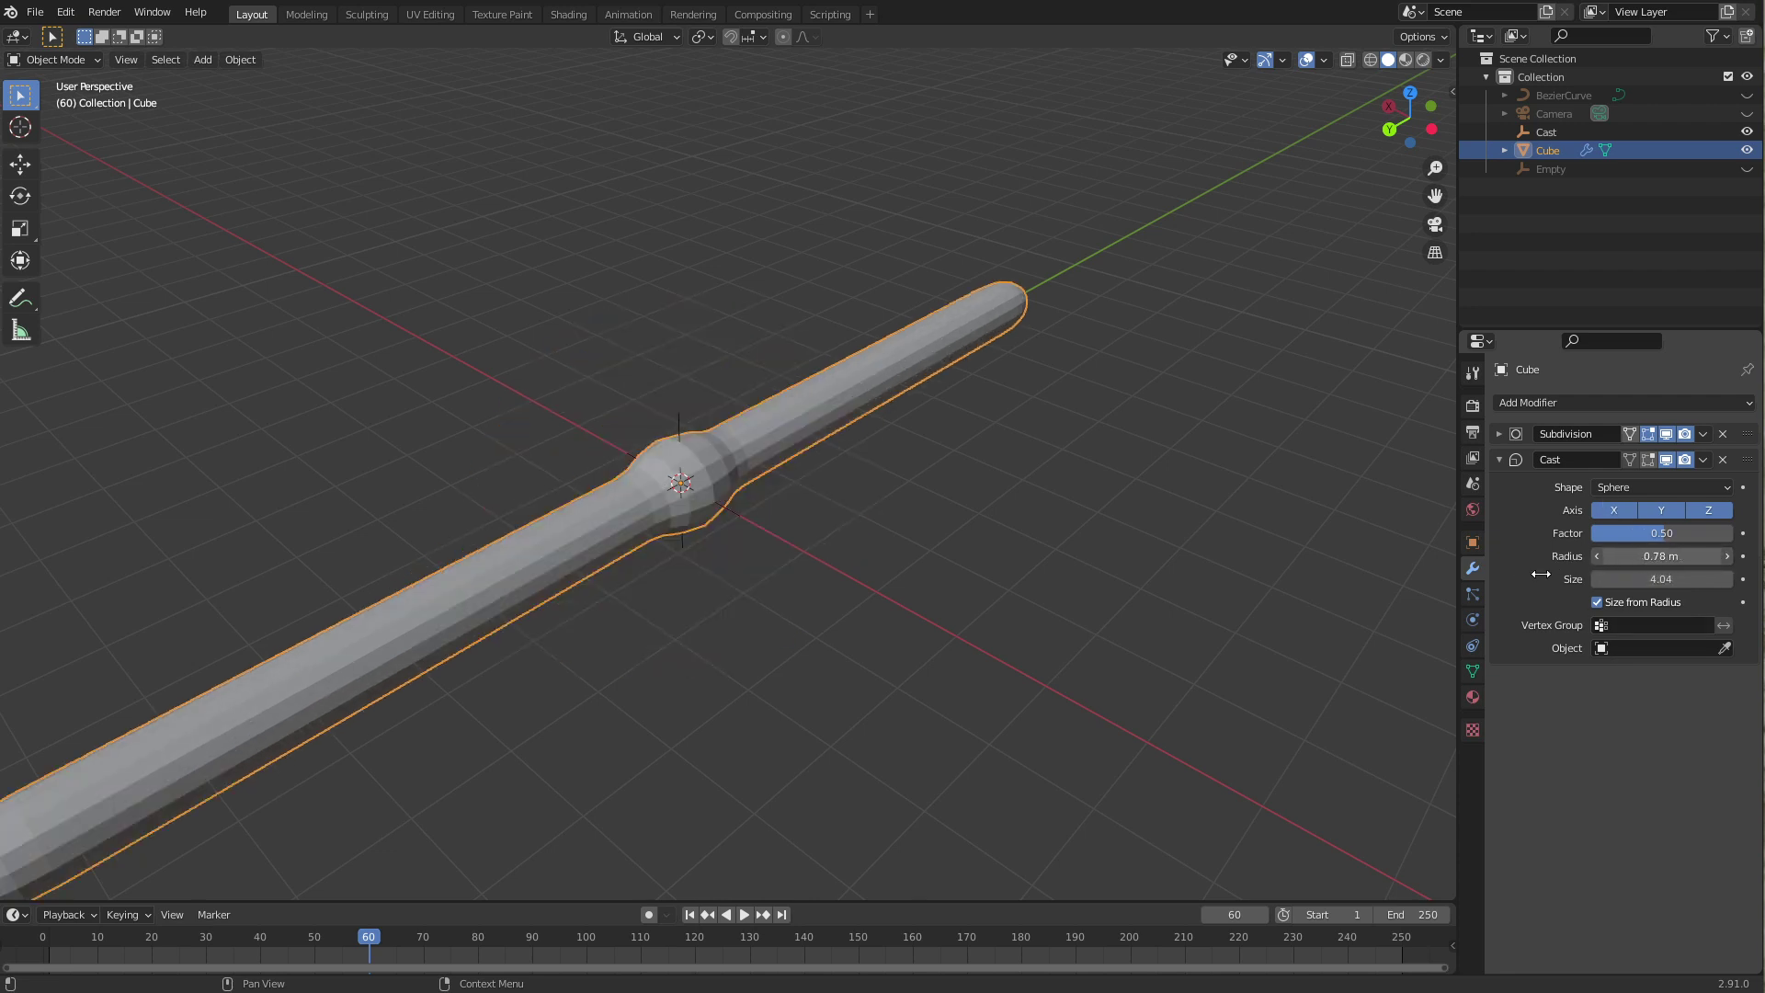
{"action": "left_click", "coordinate": [1725, 648]}
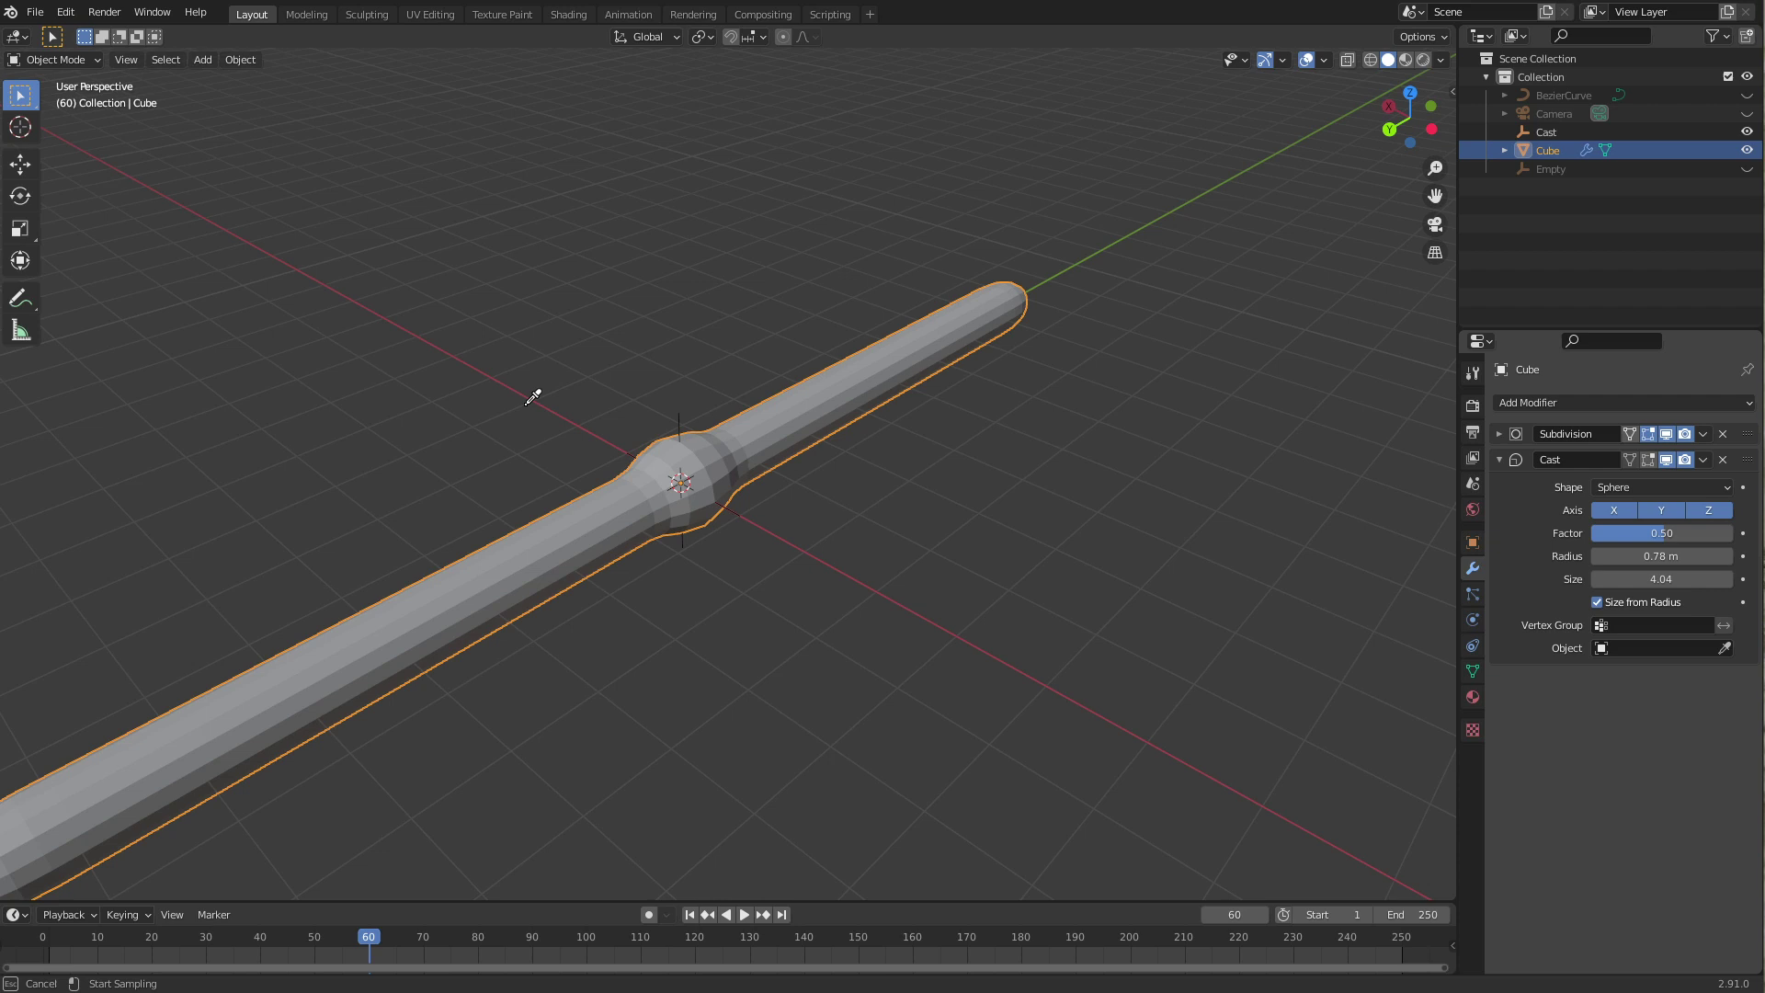
{"action": "left_click", "coordinate": [682, 413]}
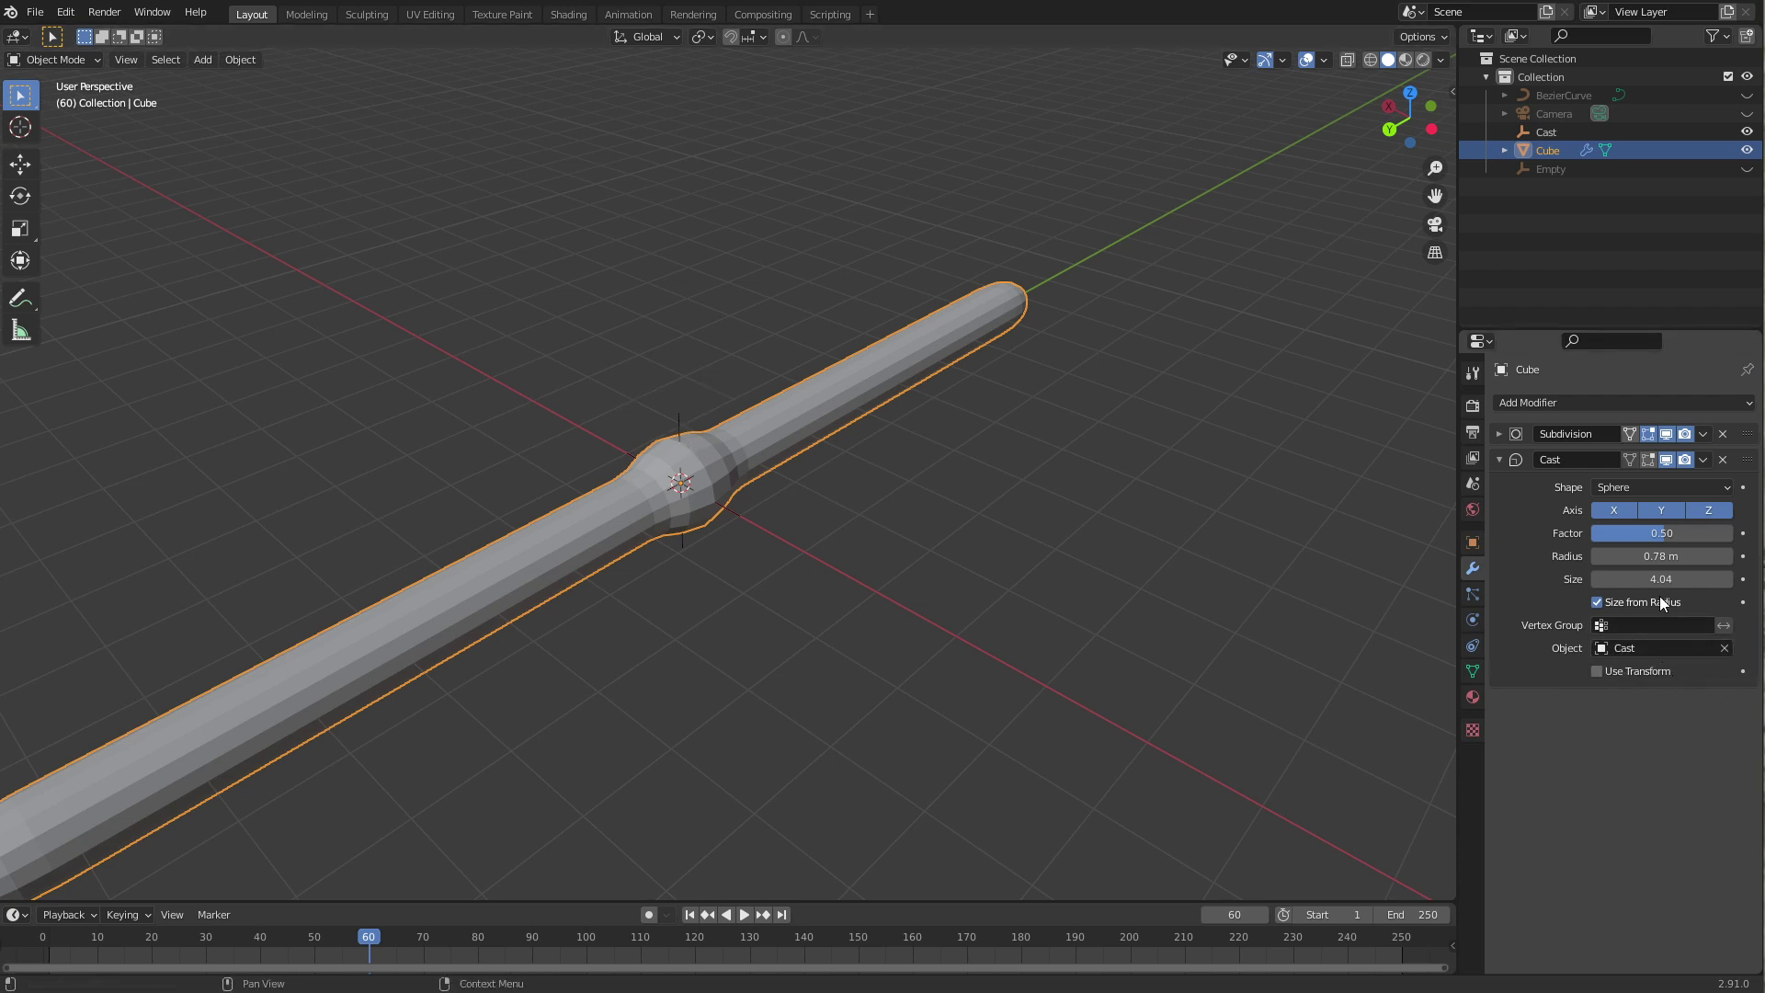
Step: Raise the Cast radius to 2.7 m, then select the Cast empty and start moving it
{"action": "left_click_drag", "start_coordinate": [1652, 556], "coordinate": [1734, 557]}
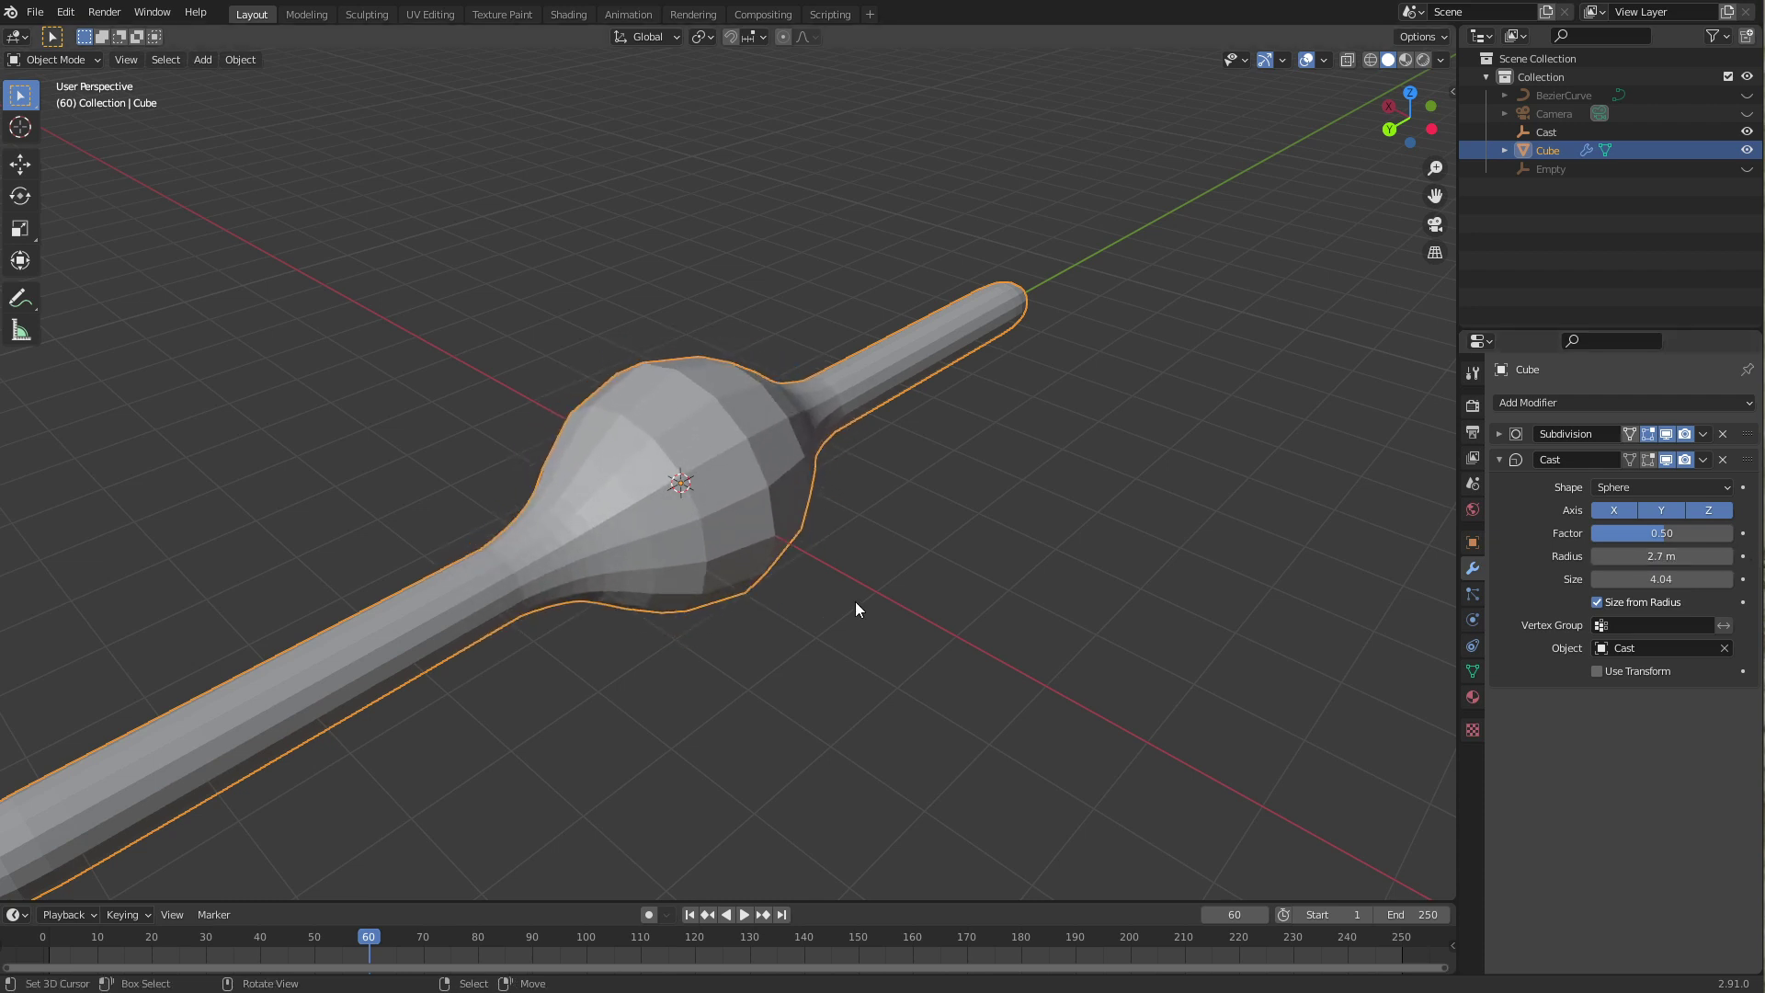
{"action": "middle_click_drag", "start_coordinate": [855, 608], "coordinate": [870, 573]}
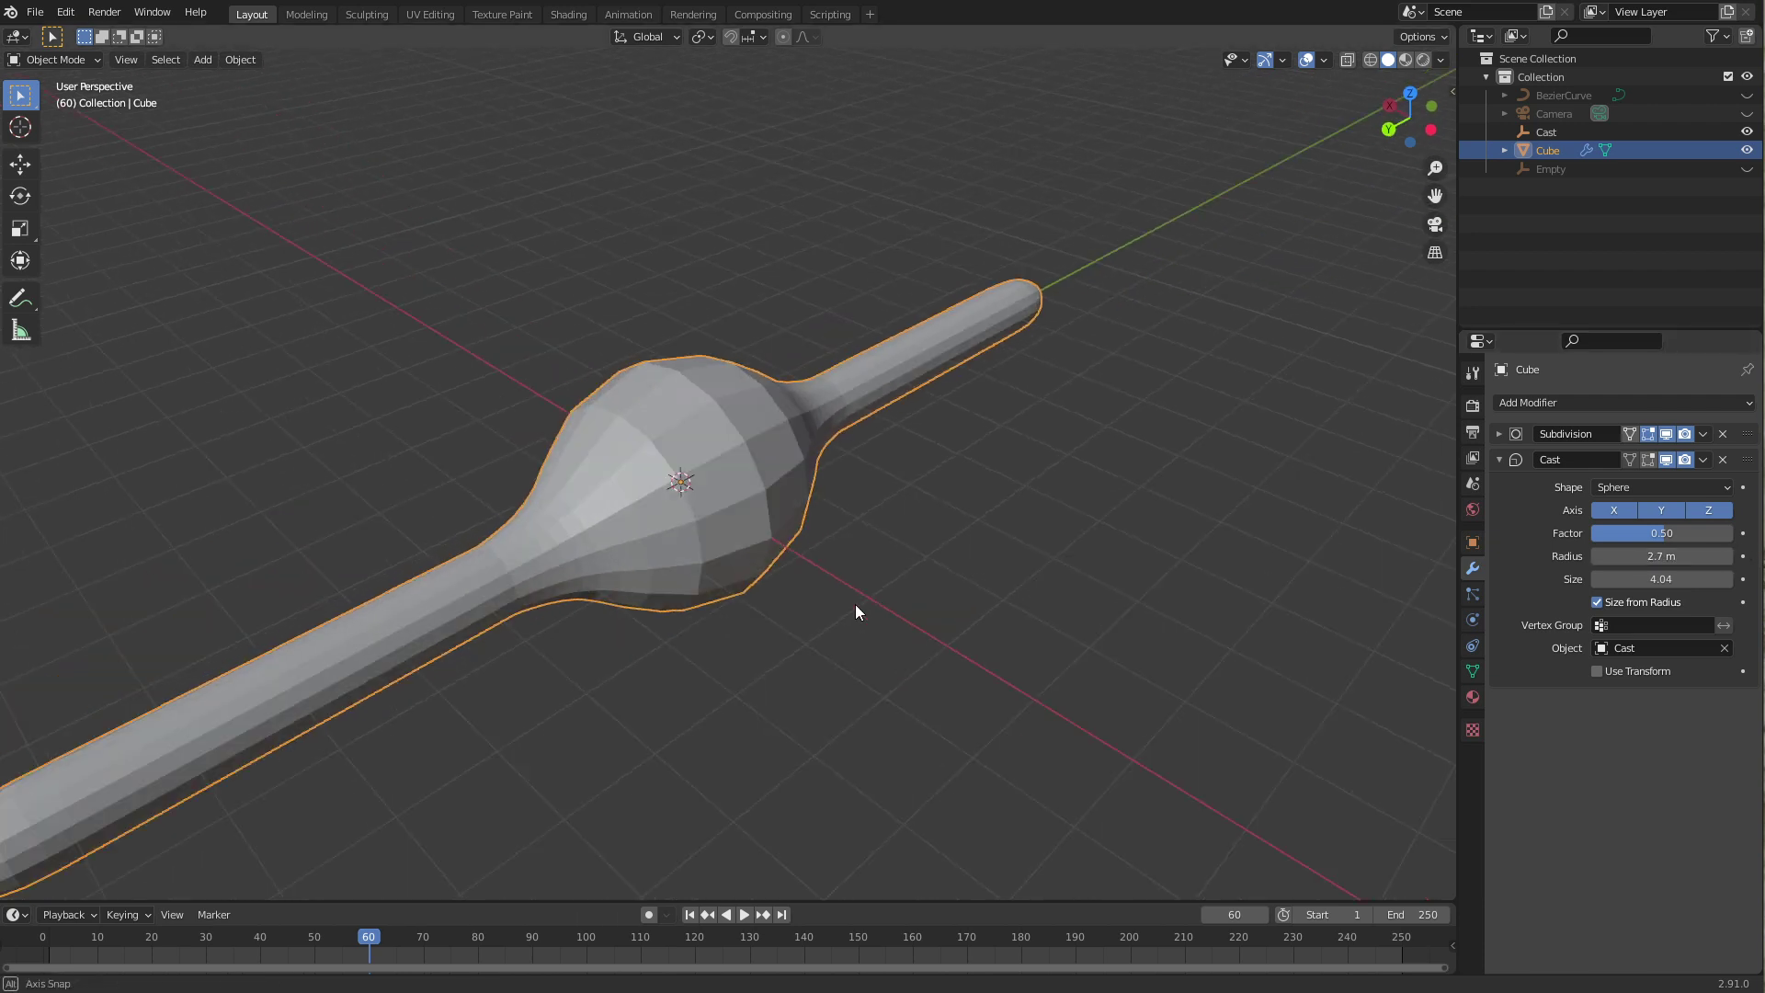
{"action": "left_click", "coordinate": [1547, 131]}
{"action": "key", "text": "g"}
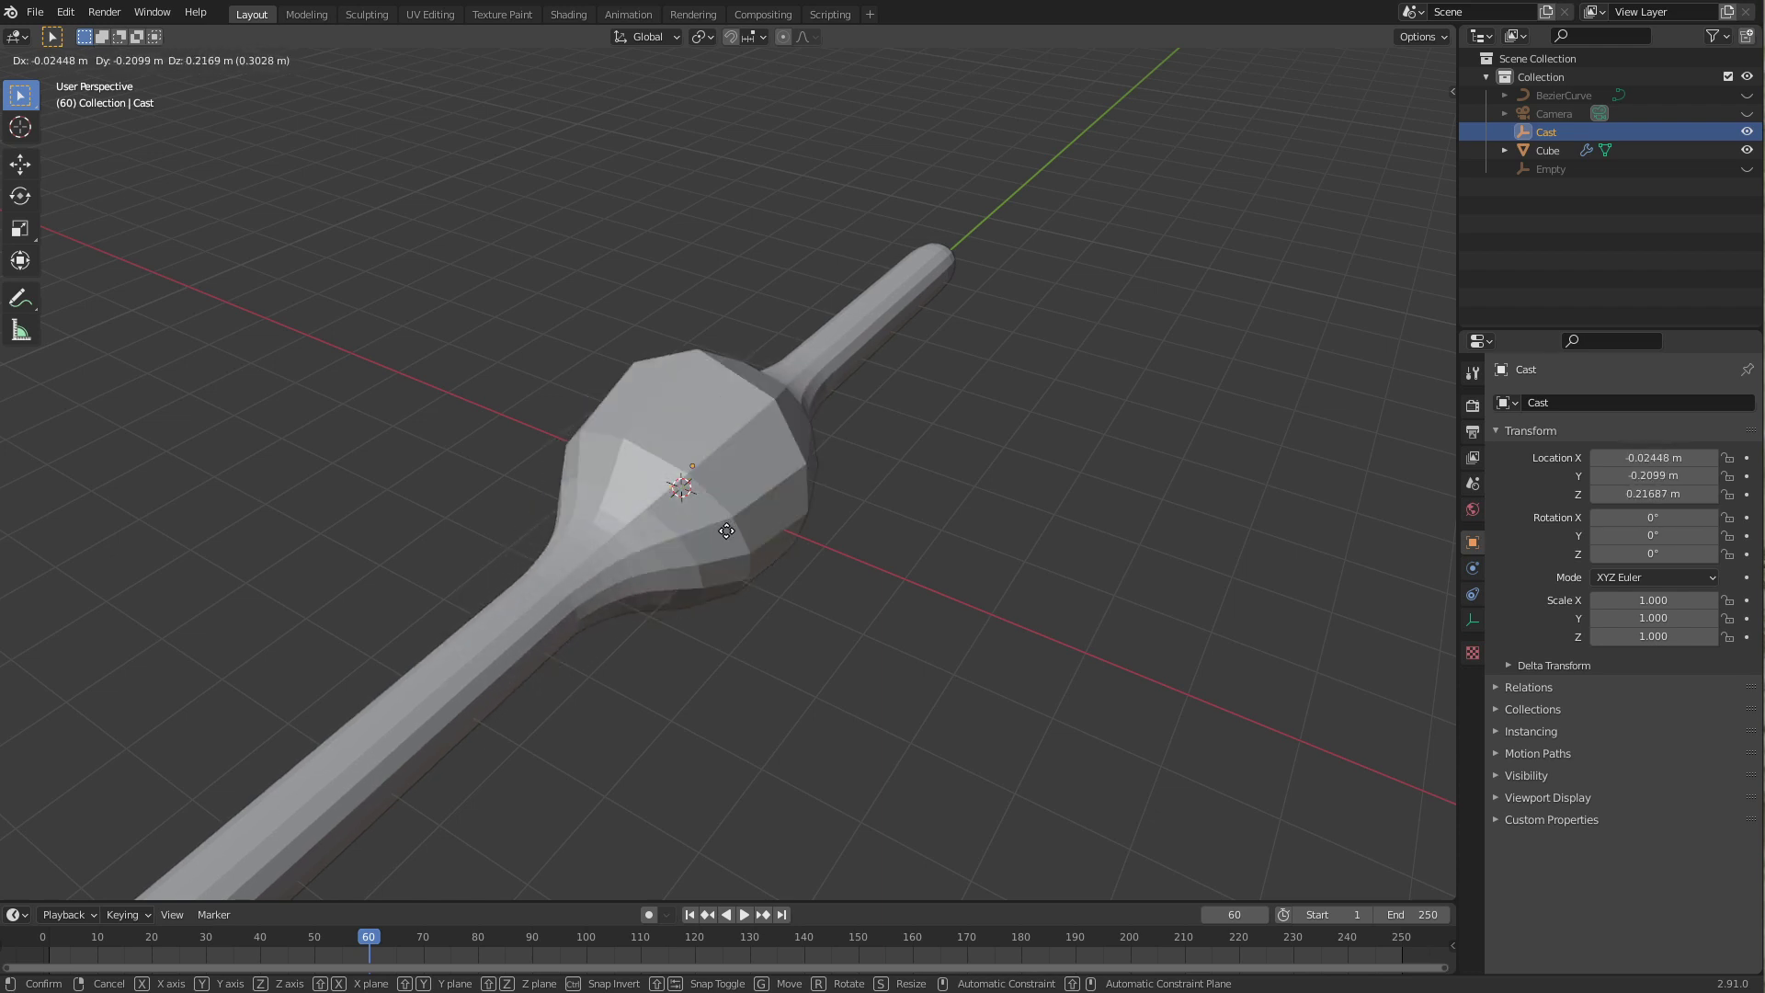
Step: Move the Cast empty beside the tube several times, orbiting between moves to judge the bulge
{"action": "left_click", "coordinate": [726, 531]}
{"action": "mouse_move", "coordinate": [480, 610]}
{"action": "middle_mouse_down"}
{"action": "mouse_move", "coordinate": [802, 607]}
{"action": "mouse_move", "coordinate": [760, 566]}
{"action": "middle_mouse_up"}
{"action": "key", "text": "g"}
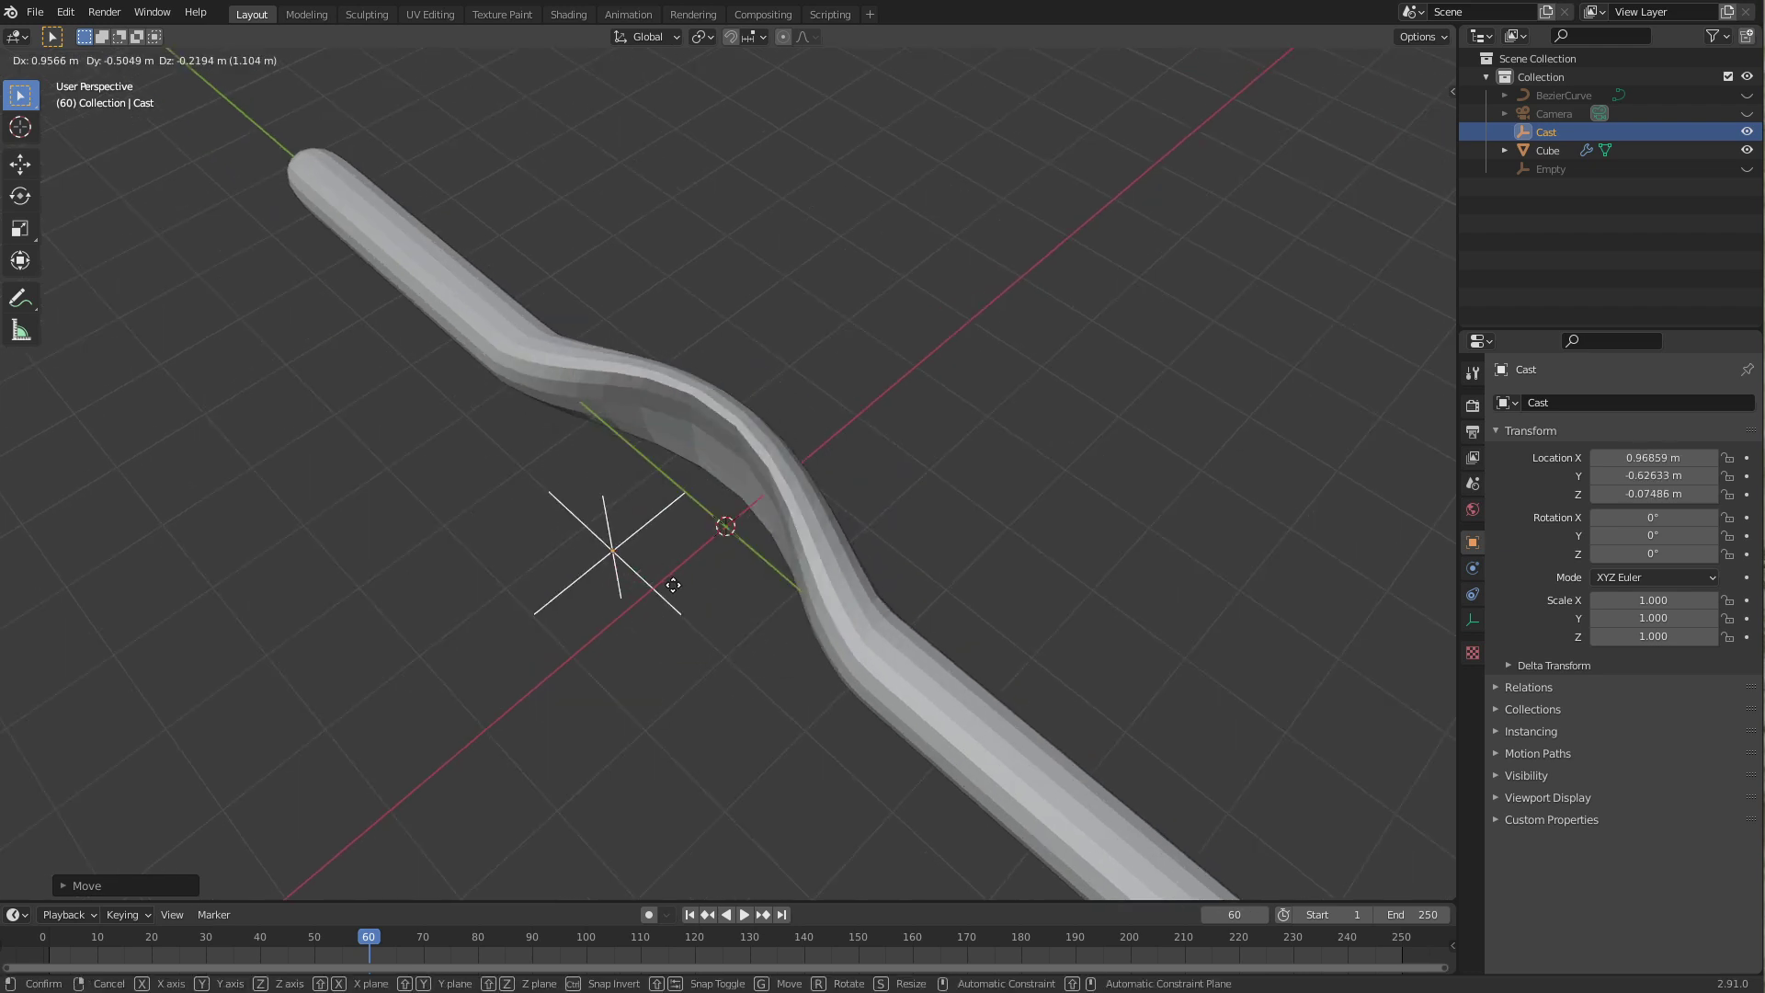
{"action": "left_click", "coordinate": [656, 625]}
{"action": "middle_click_drag", "start_coordinate": [657, 625], "coordinate": [668, 593]}
{"action": "key", "text": "g"}
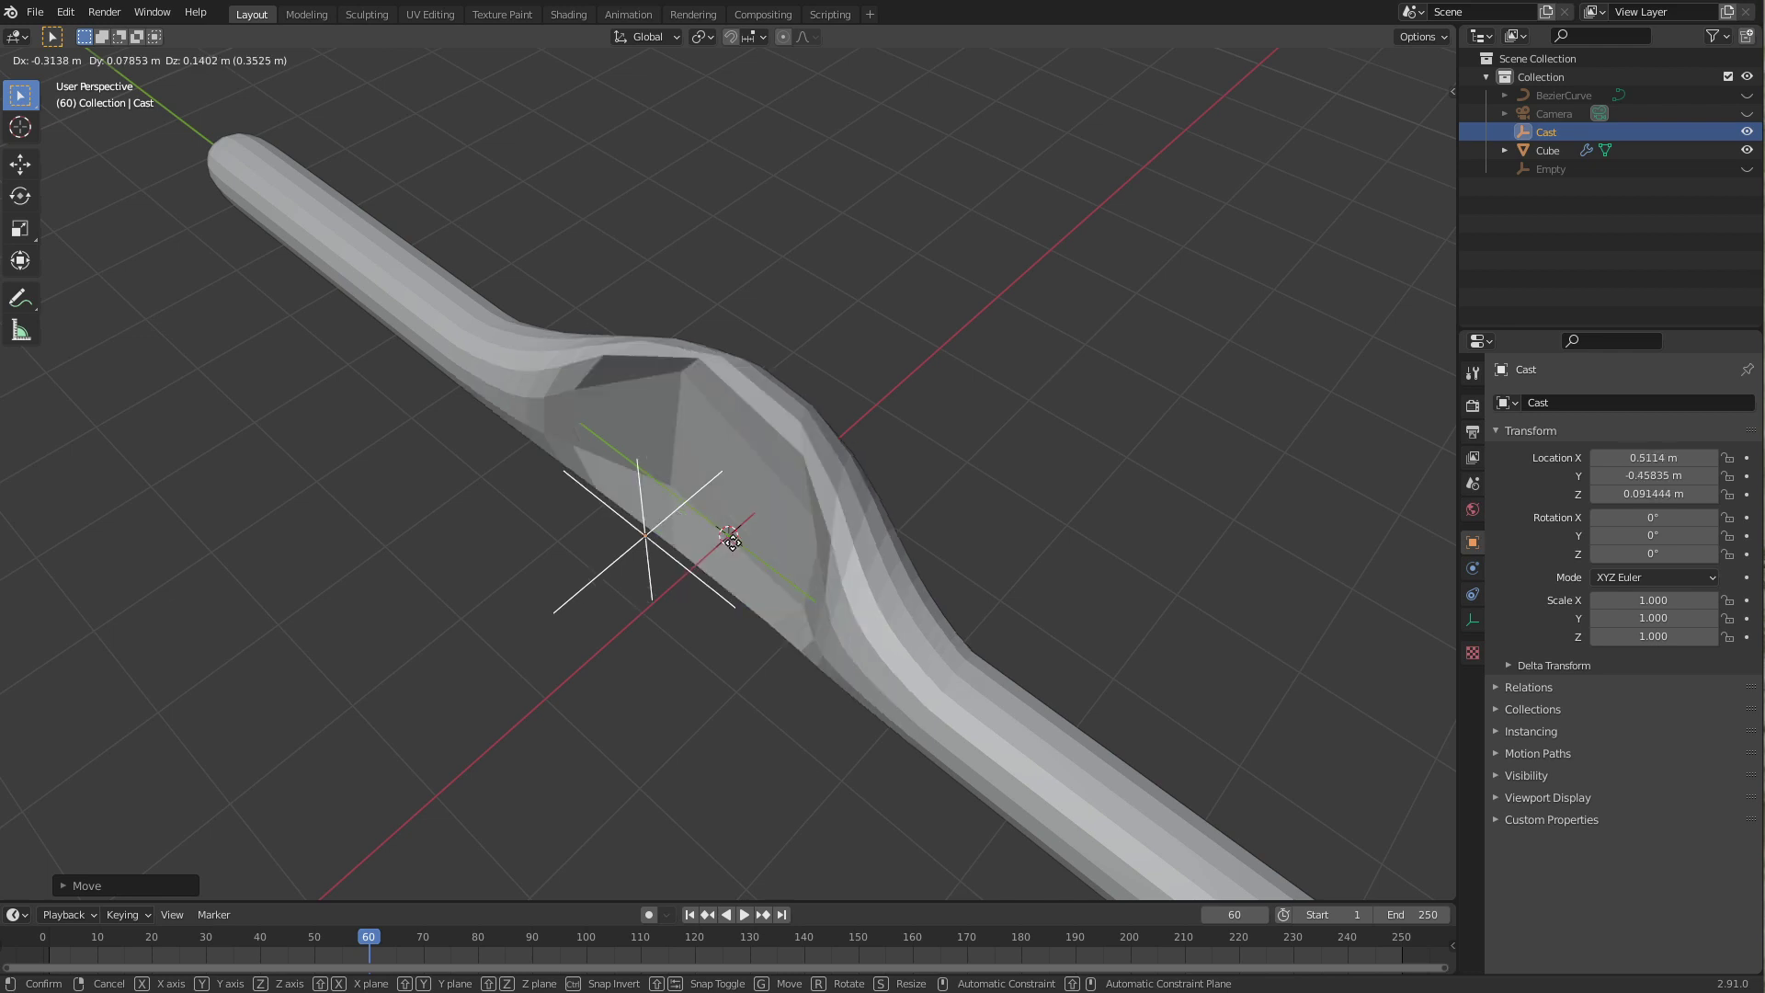
{"action": "left_click", "coordinate": [701, 578]}
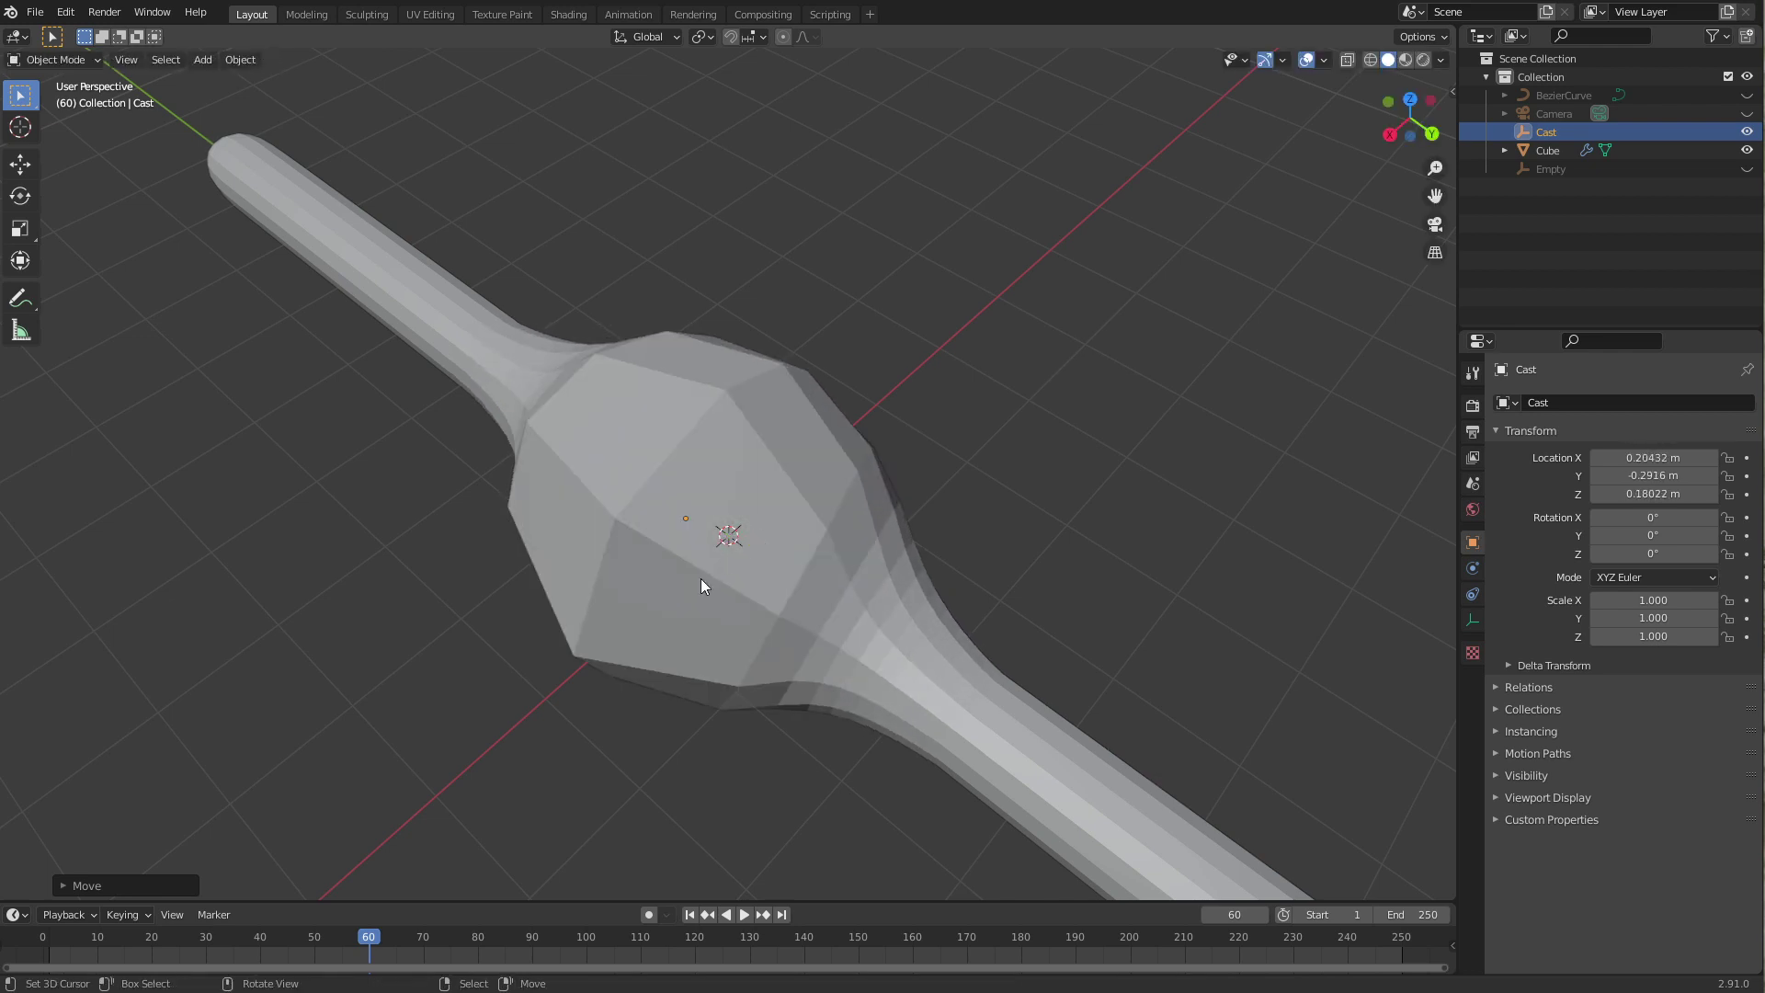
Step: Place the Cast empty at about 0.47, −0.30, 0.14 m, then select the tube mesh
{"action": "middle_click_drag", "start_coordinate": [701, 579], "coordinate": [816, 551]}
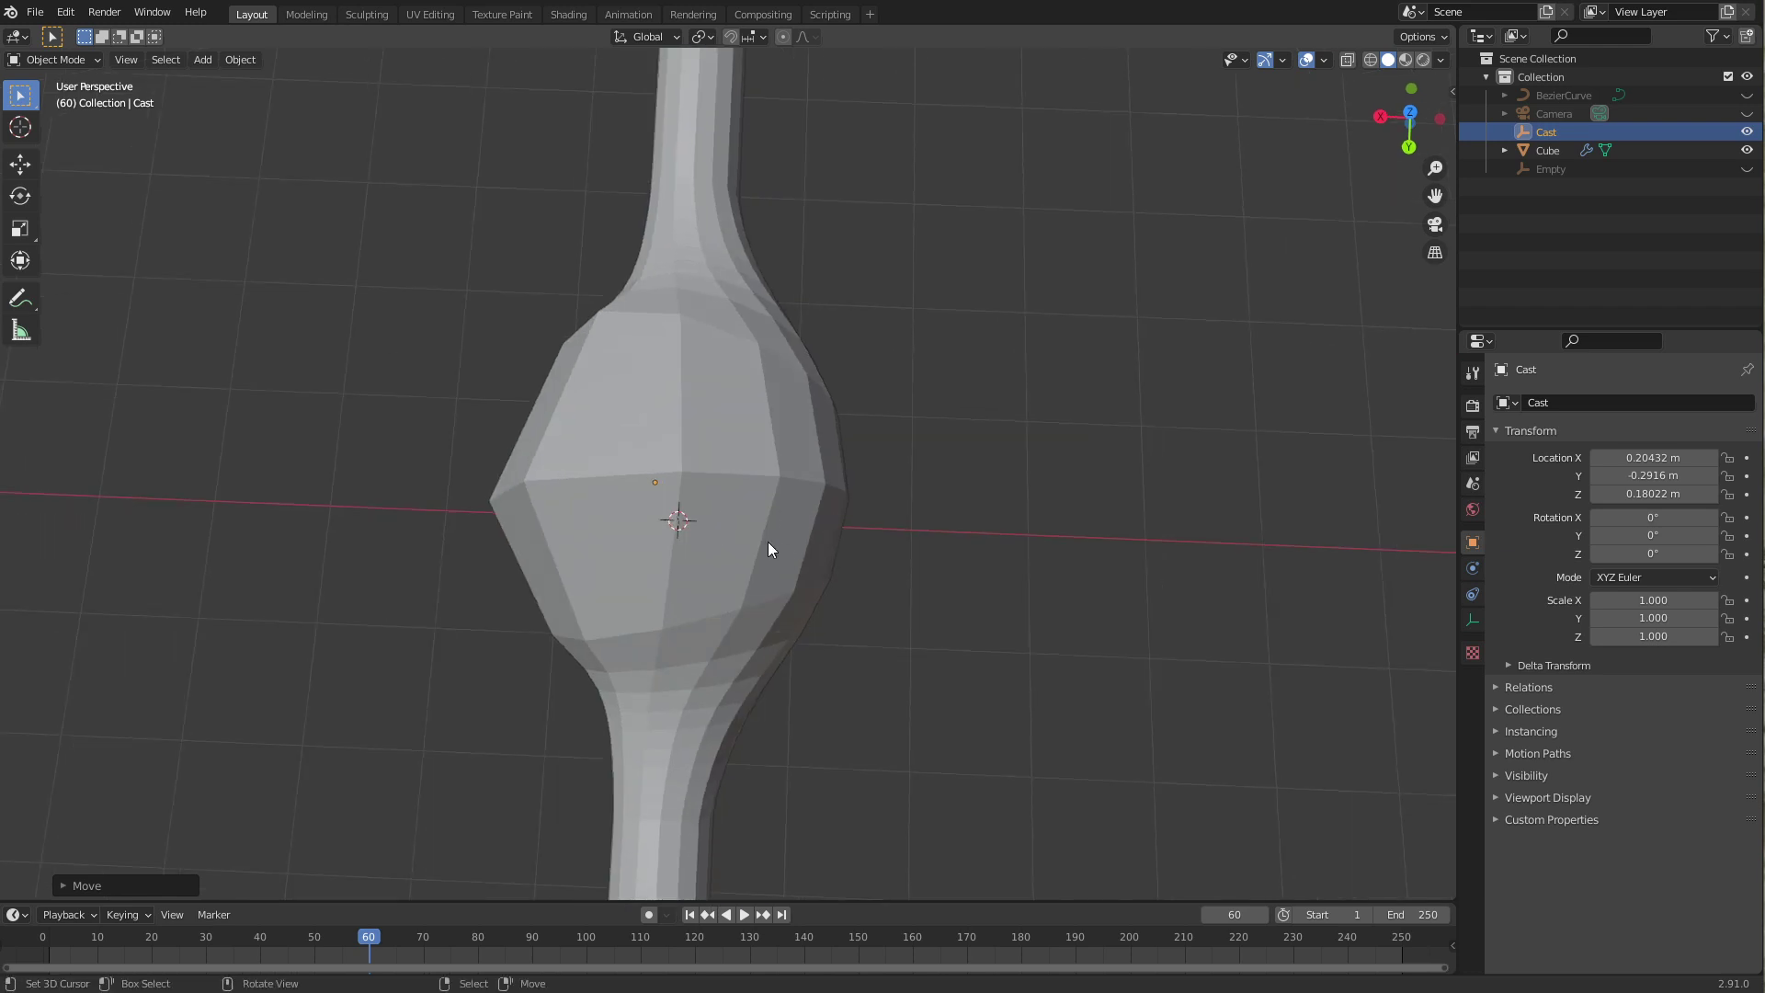
{"action": "mouse_move", "coordinate": [808, 624]}
{"action": "middle_mouse_down"}
{"action": "mouse_move", "coordinate": [770, 628]}
{"action": "mouse_move", "coordinate": [765, 607]}
{"action": "middle_mouse_up"}
{"action": "key", "text": "g"}
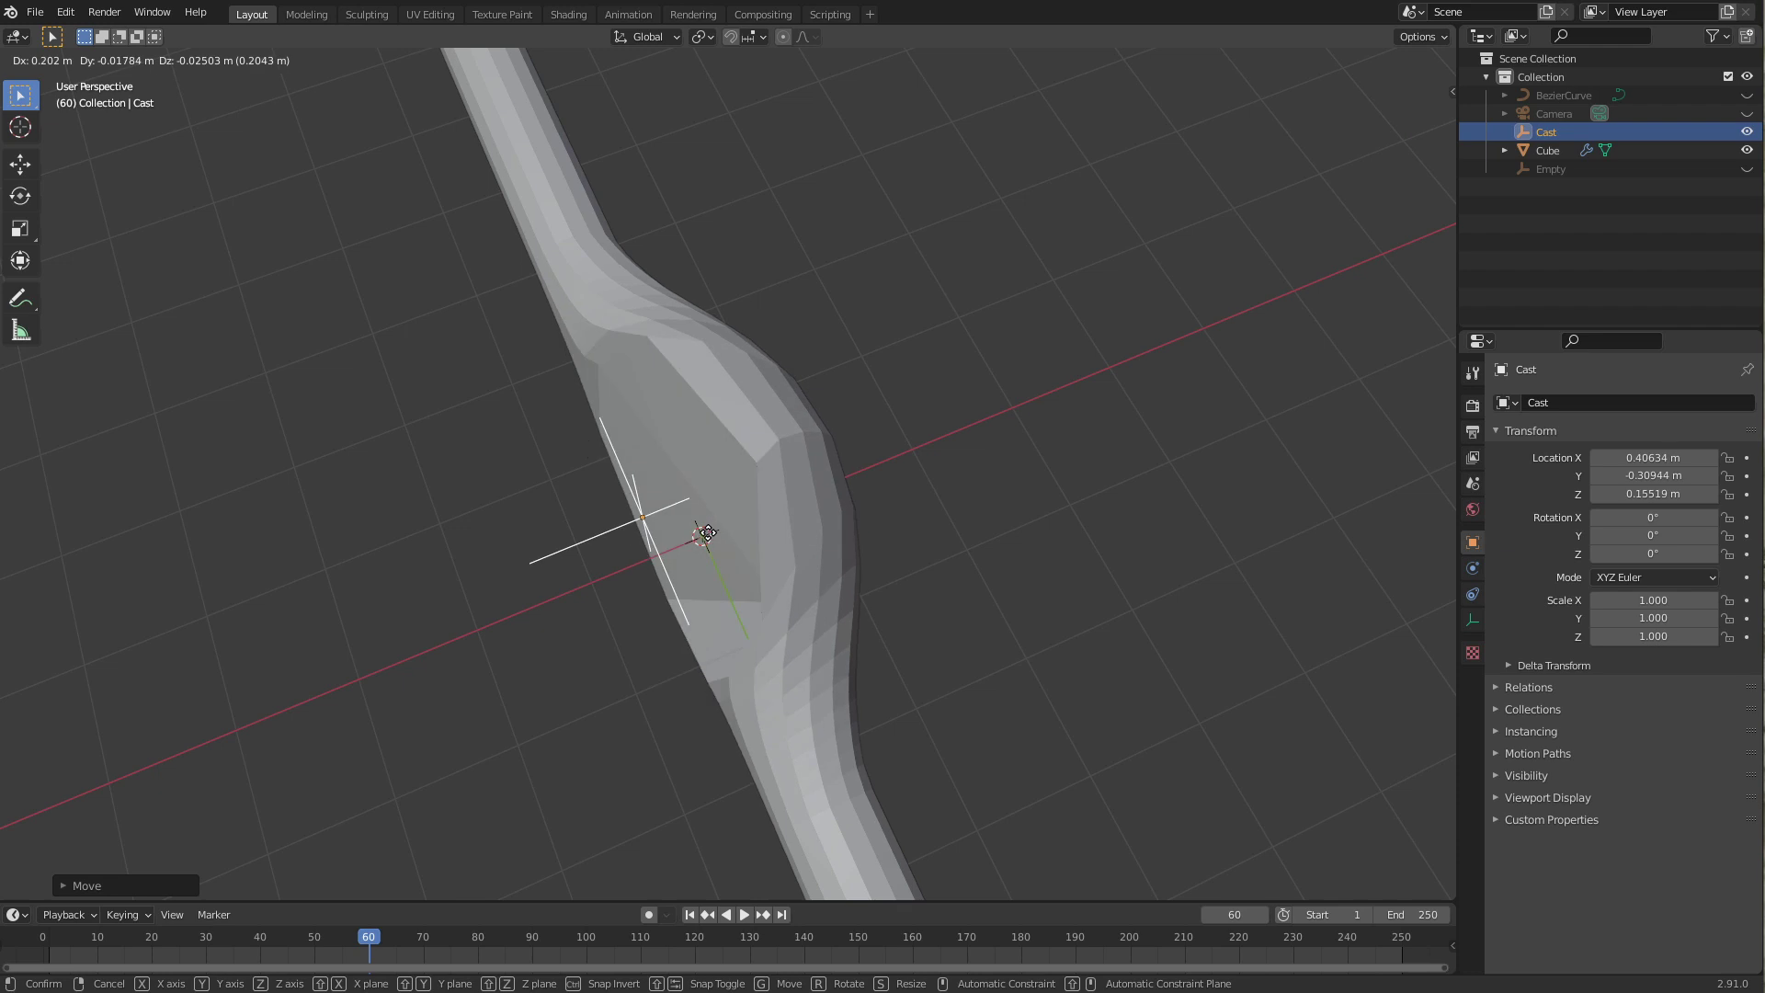
{"action": "left_click", "coordinate": [701, 502]}
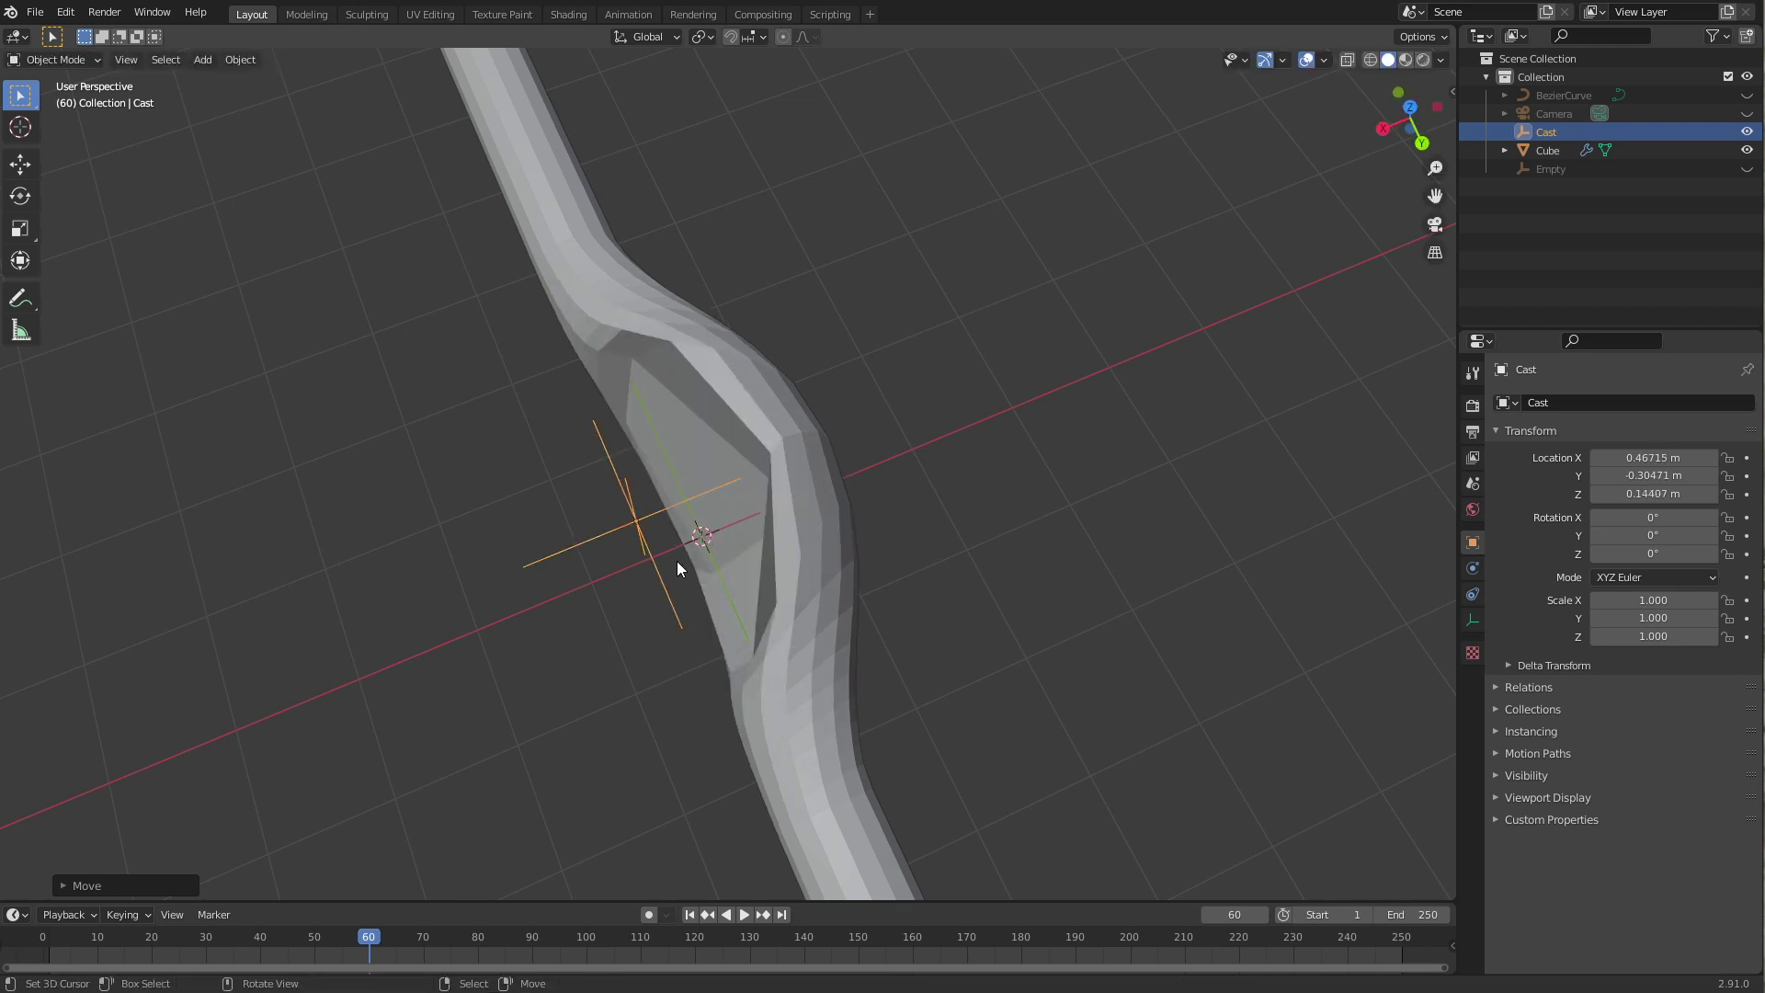
{"action": "mouse_move", "coordinate": [629, 634]}
{"action": "middle_mouse_down"}
{"action": "mouse_move", "coordinate": [679, 545]}
{"action": "mouse_move", "coordinate": [916, 568]}
{"action": "mouse_move", "coordinate": [931, 597]}
{"action": "mouse_move", "coordinate": [629, 642]}
{"action": "mouse_move", "coordinate": [696, 539]}
{"action": "middle_mouse_up"}
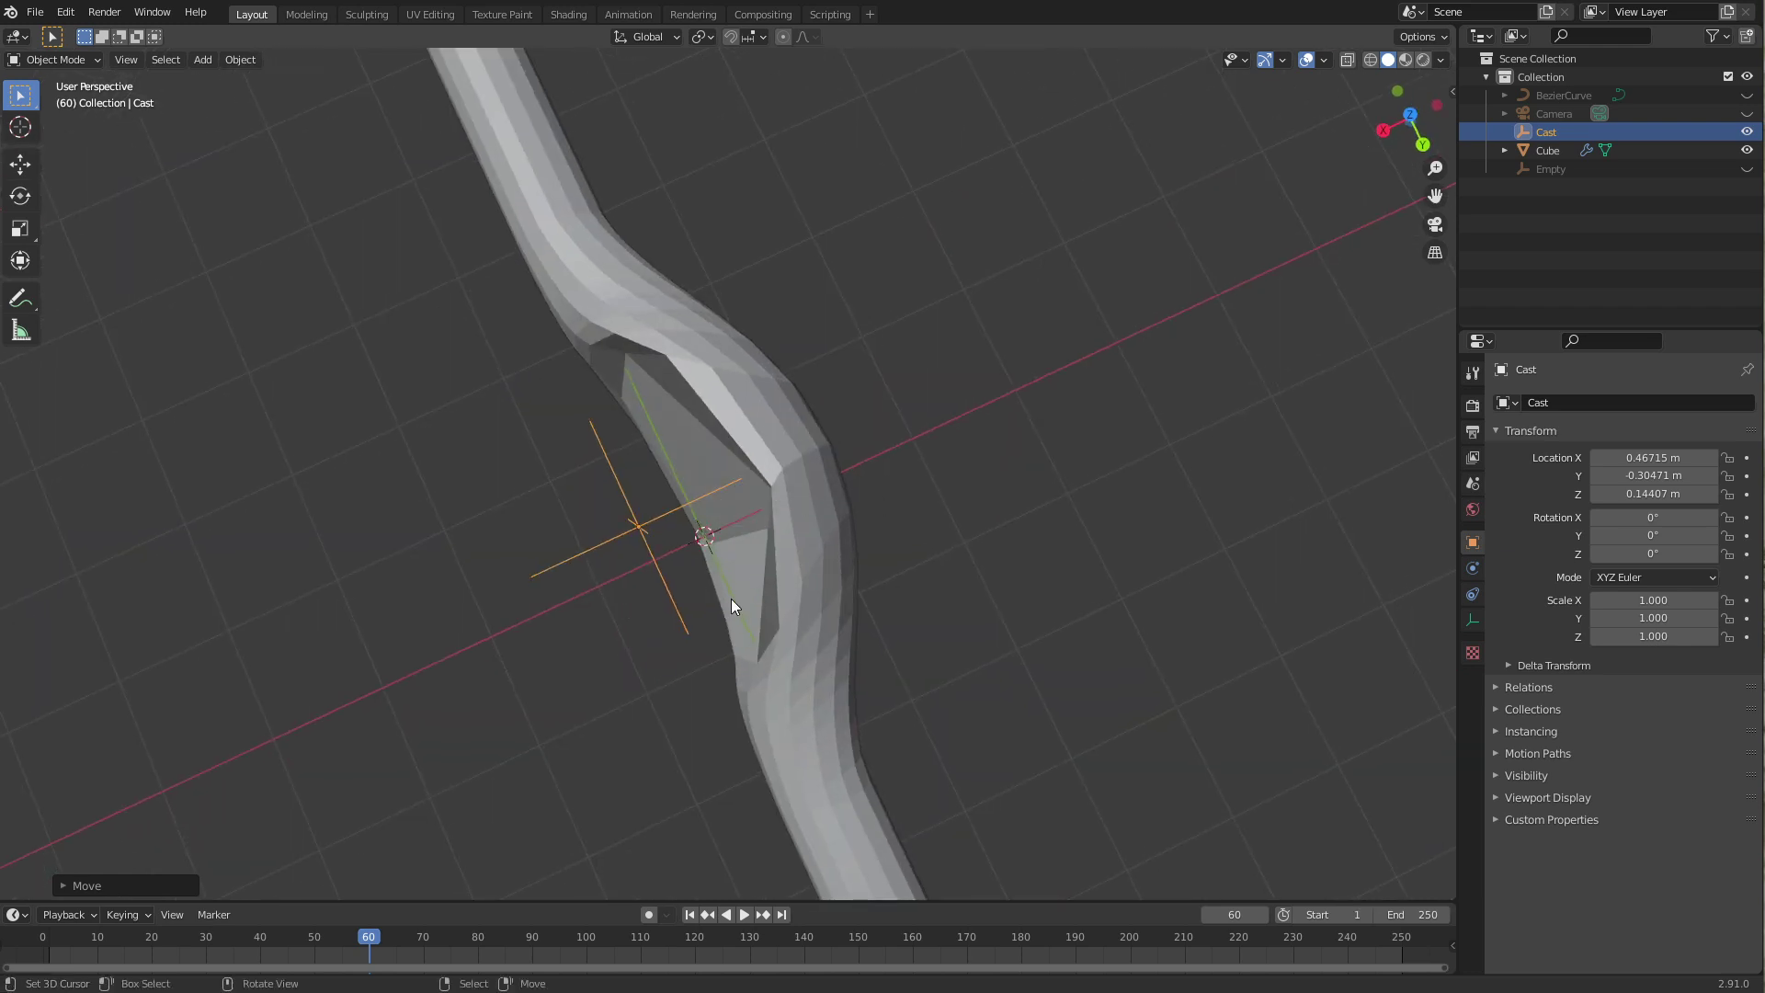
{"action": "mouse_move", "coordinate": [708, 592]}
{"action": "middle_mouse_down"}
{"action": "mouse_move", "coordinate": [745, 554]}
{"action": "mouse_move", "coordinate": [810, 547]}
{"action": "middle_mouse_up"}
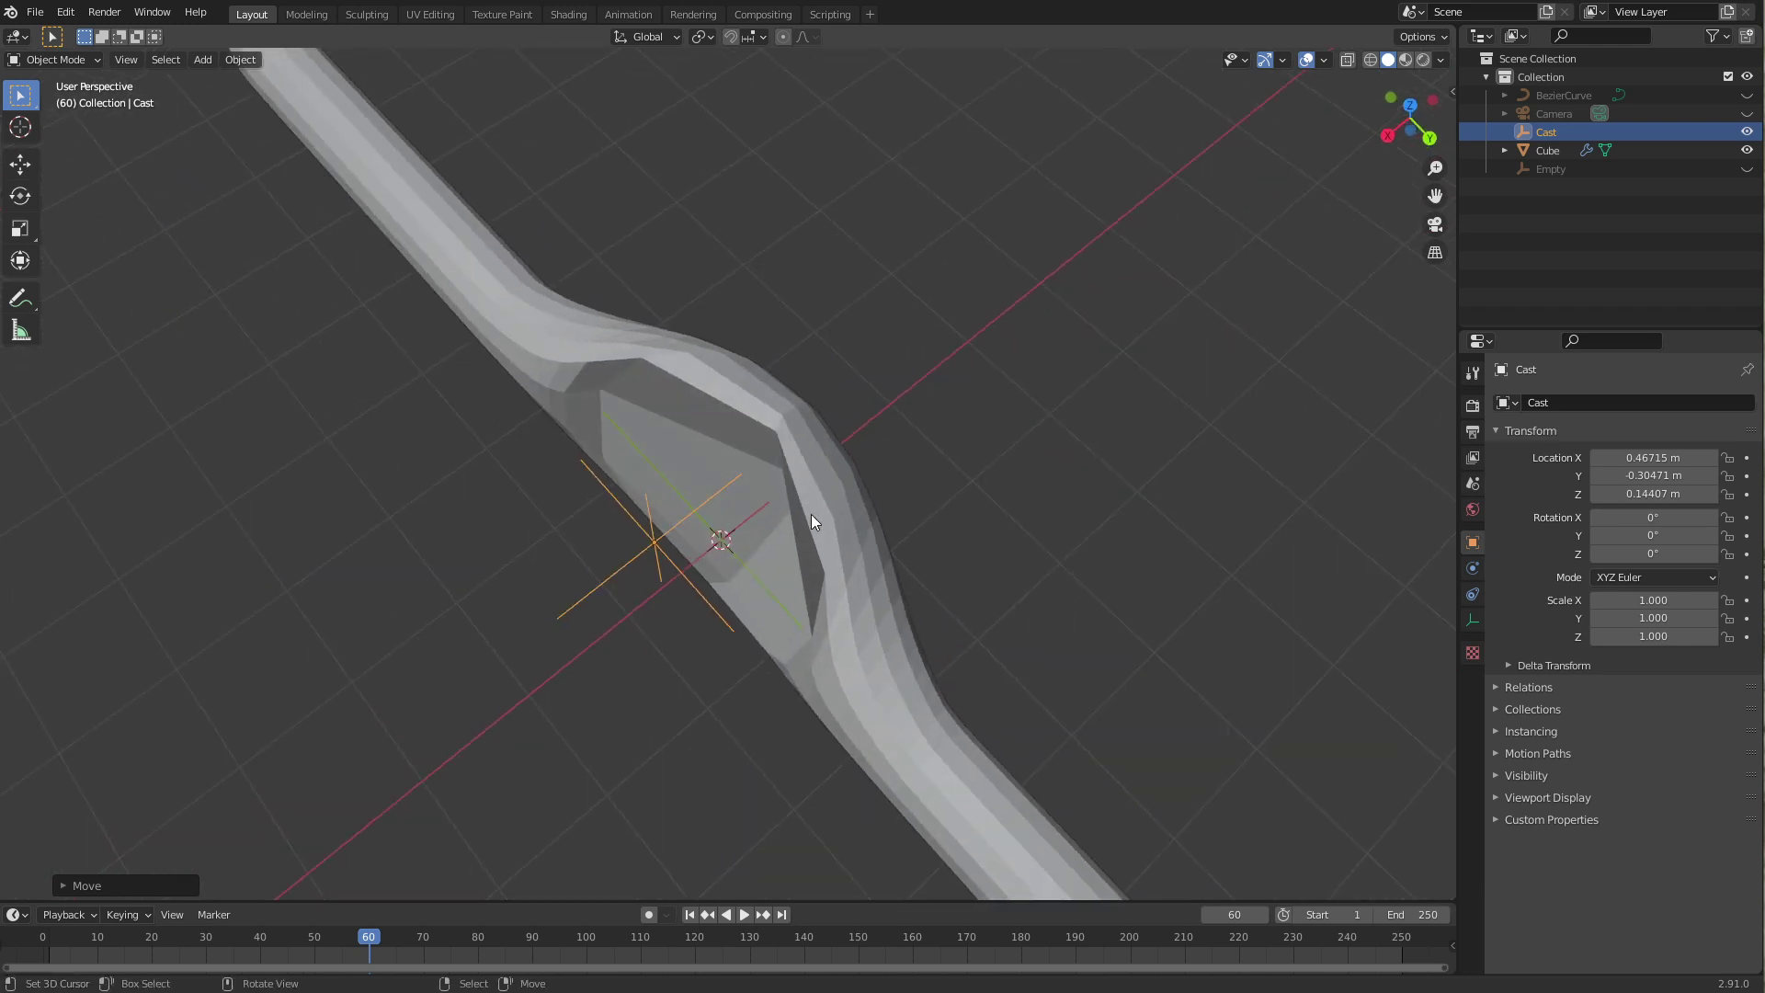
{"action": "left_click", "coordinate": [813, 519]}
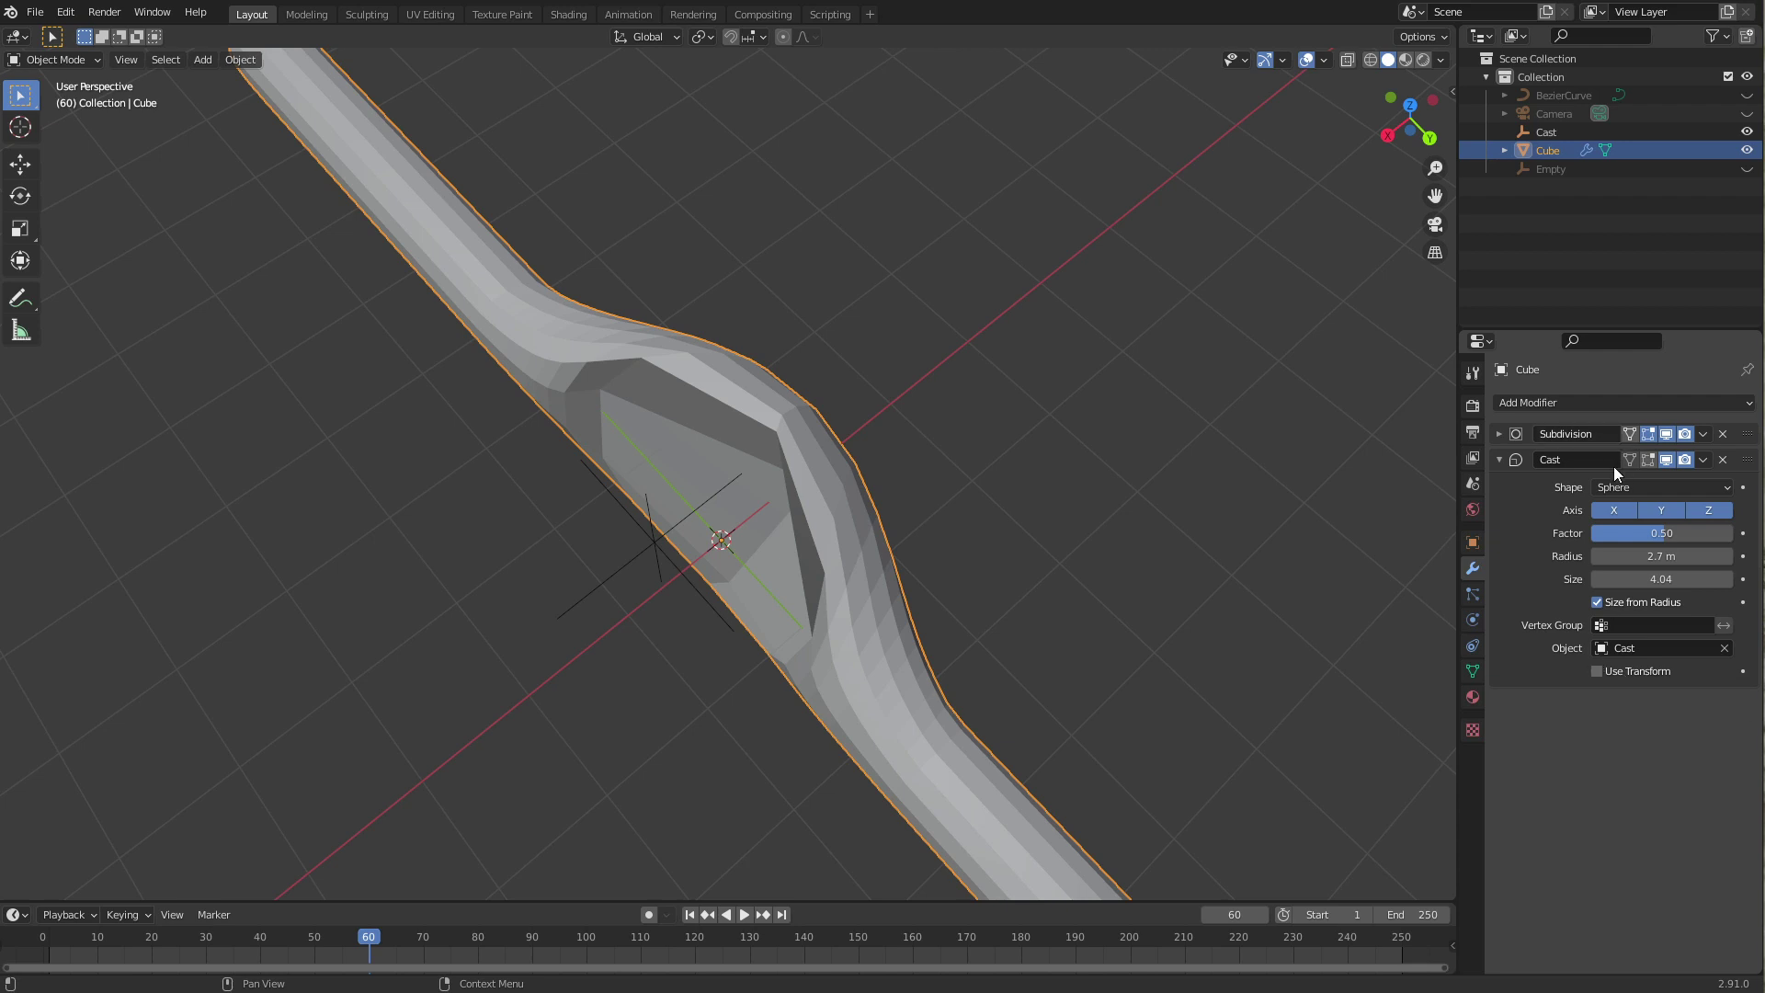
Step: Switch the Cast shape to Cuboid and clear the Cast empty's location to the origin
{"action": "left_click", "coordinate": [1635, 485]}
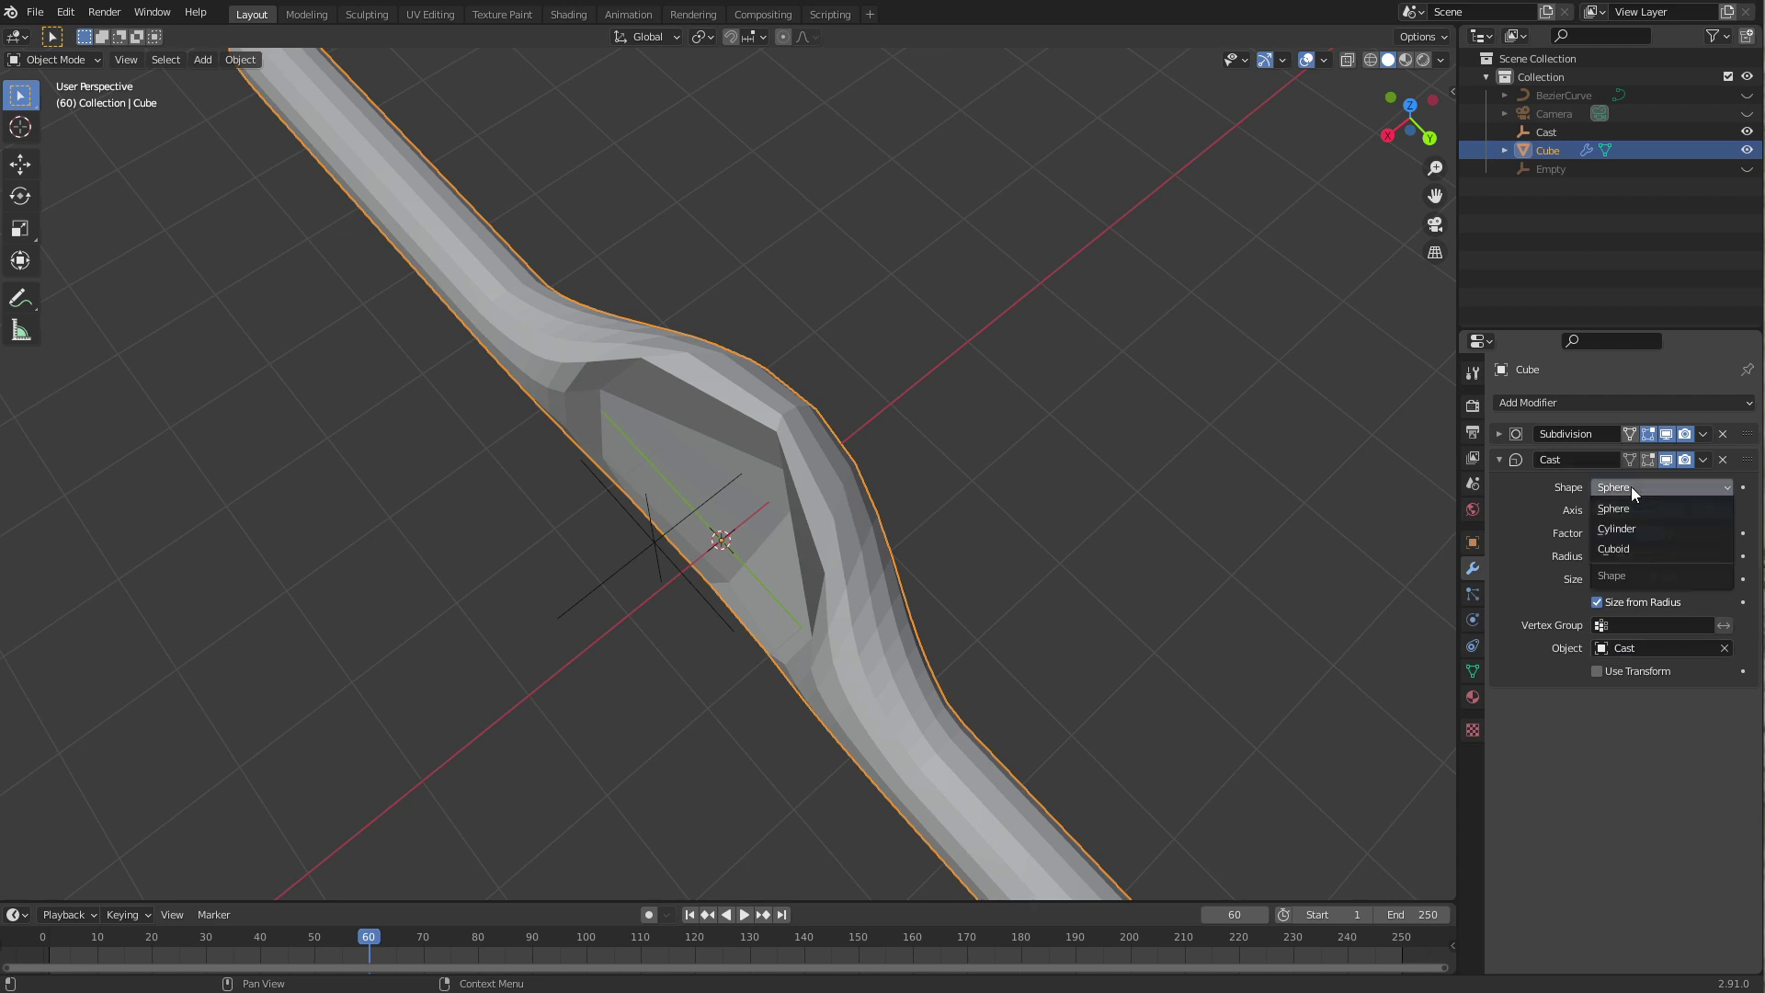
{"action": "left_click", "coordinate": [1623, 547]}
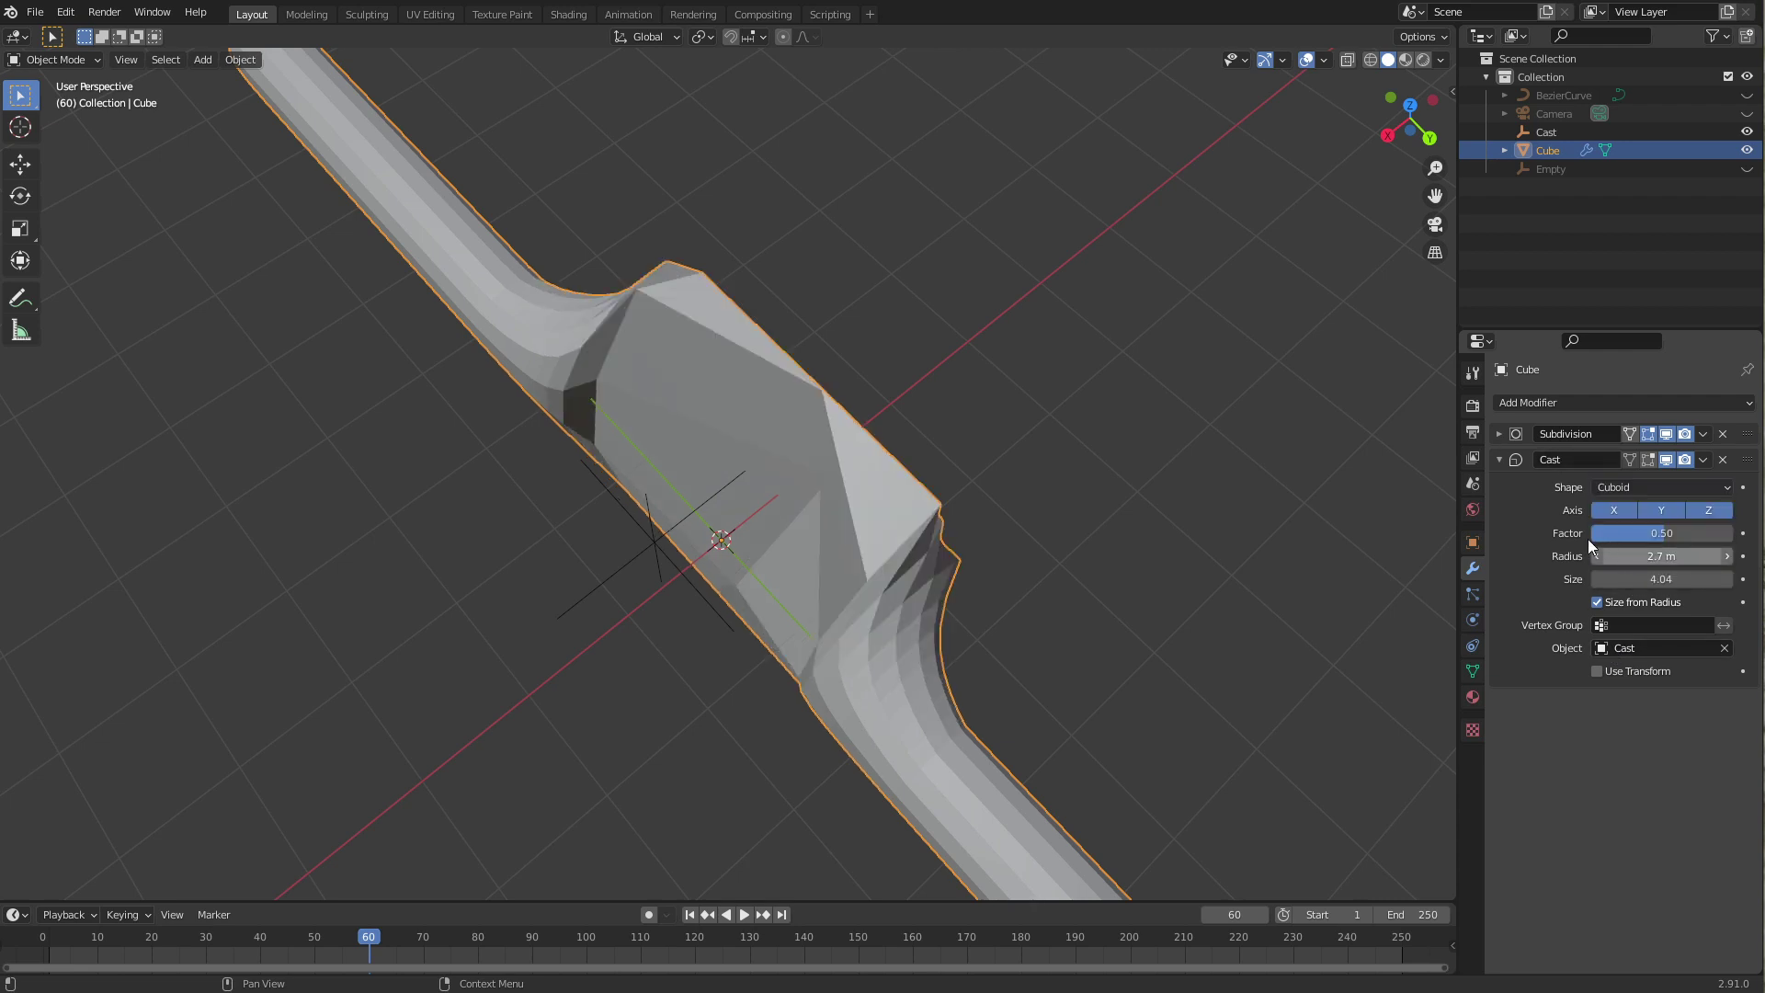
{"action": "left_click", "coordinate": [644, 558]}
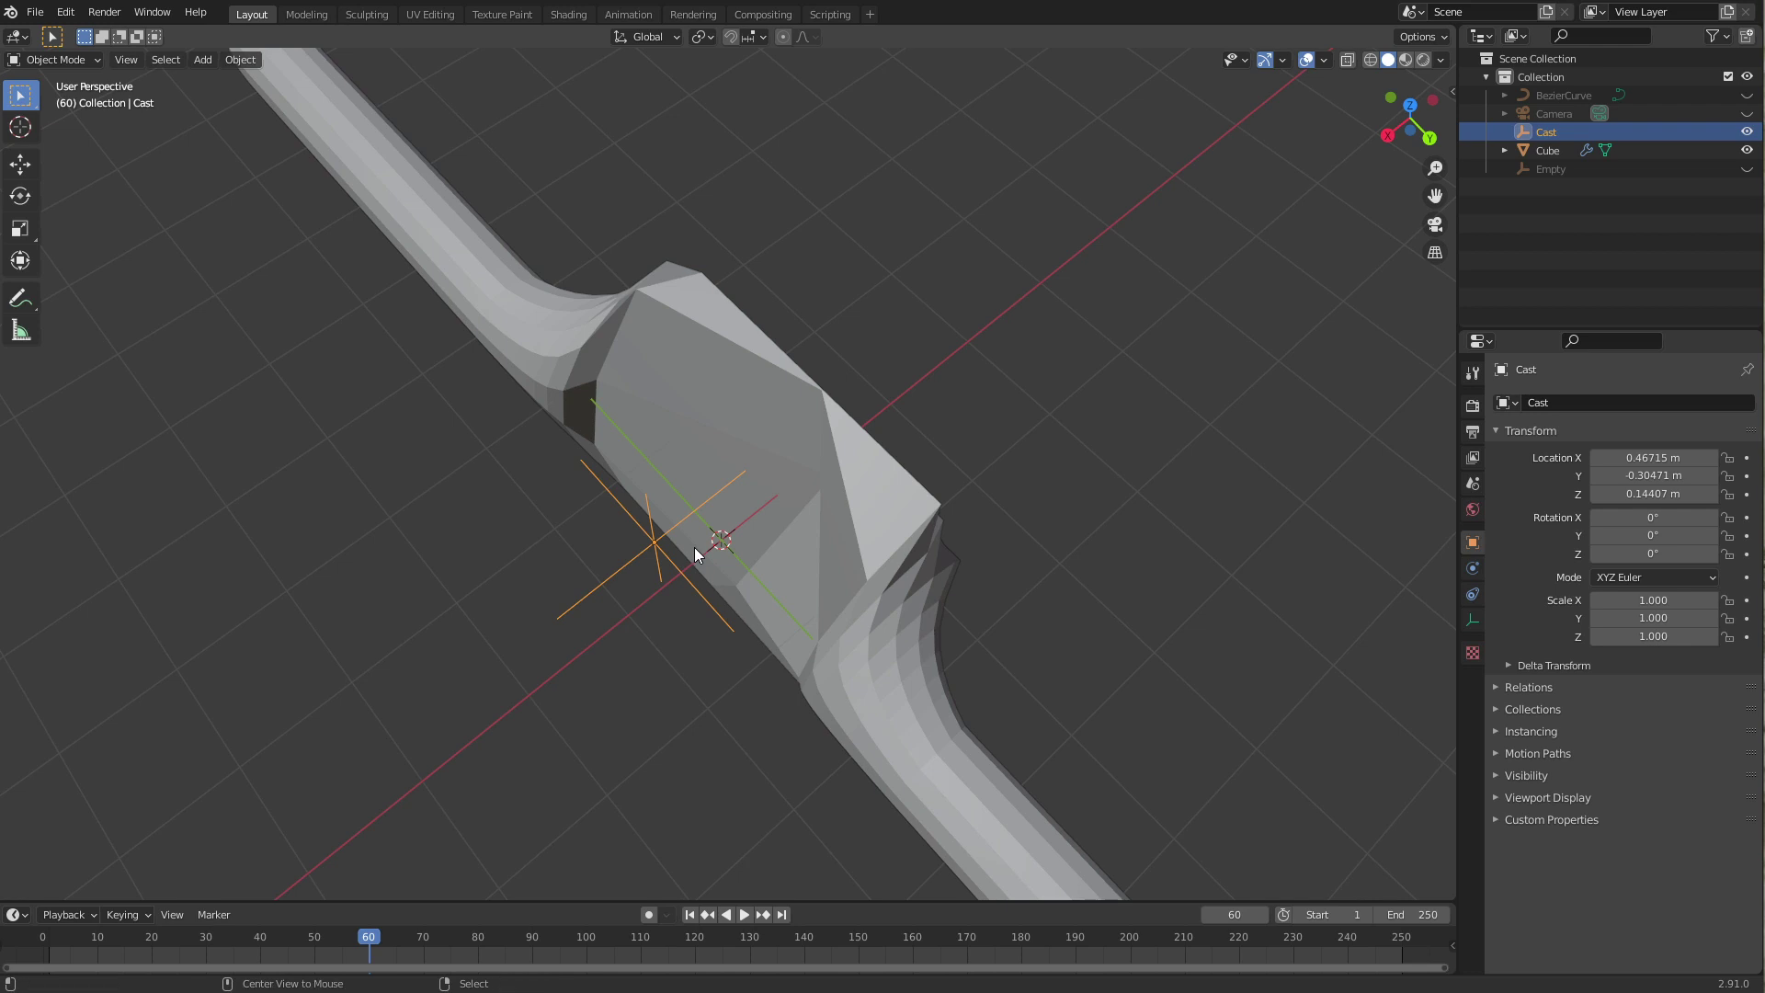
{"action": "key", "text": "alt+g"}
Step: Orbit around the symmetric cuboid bulge and reselect the pipe mesh
{"action": "middle_click_drag", "start_coordinate": [757, 594], "coordinate": [805, 546]}
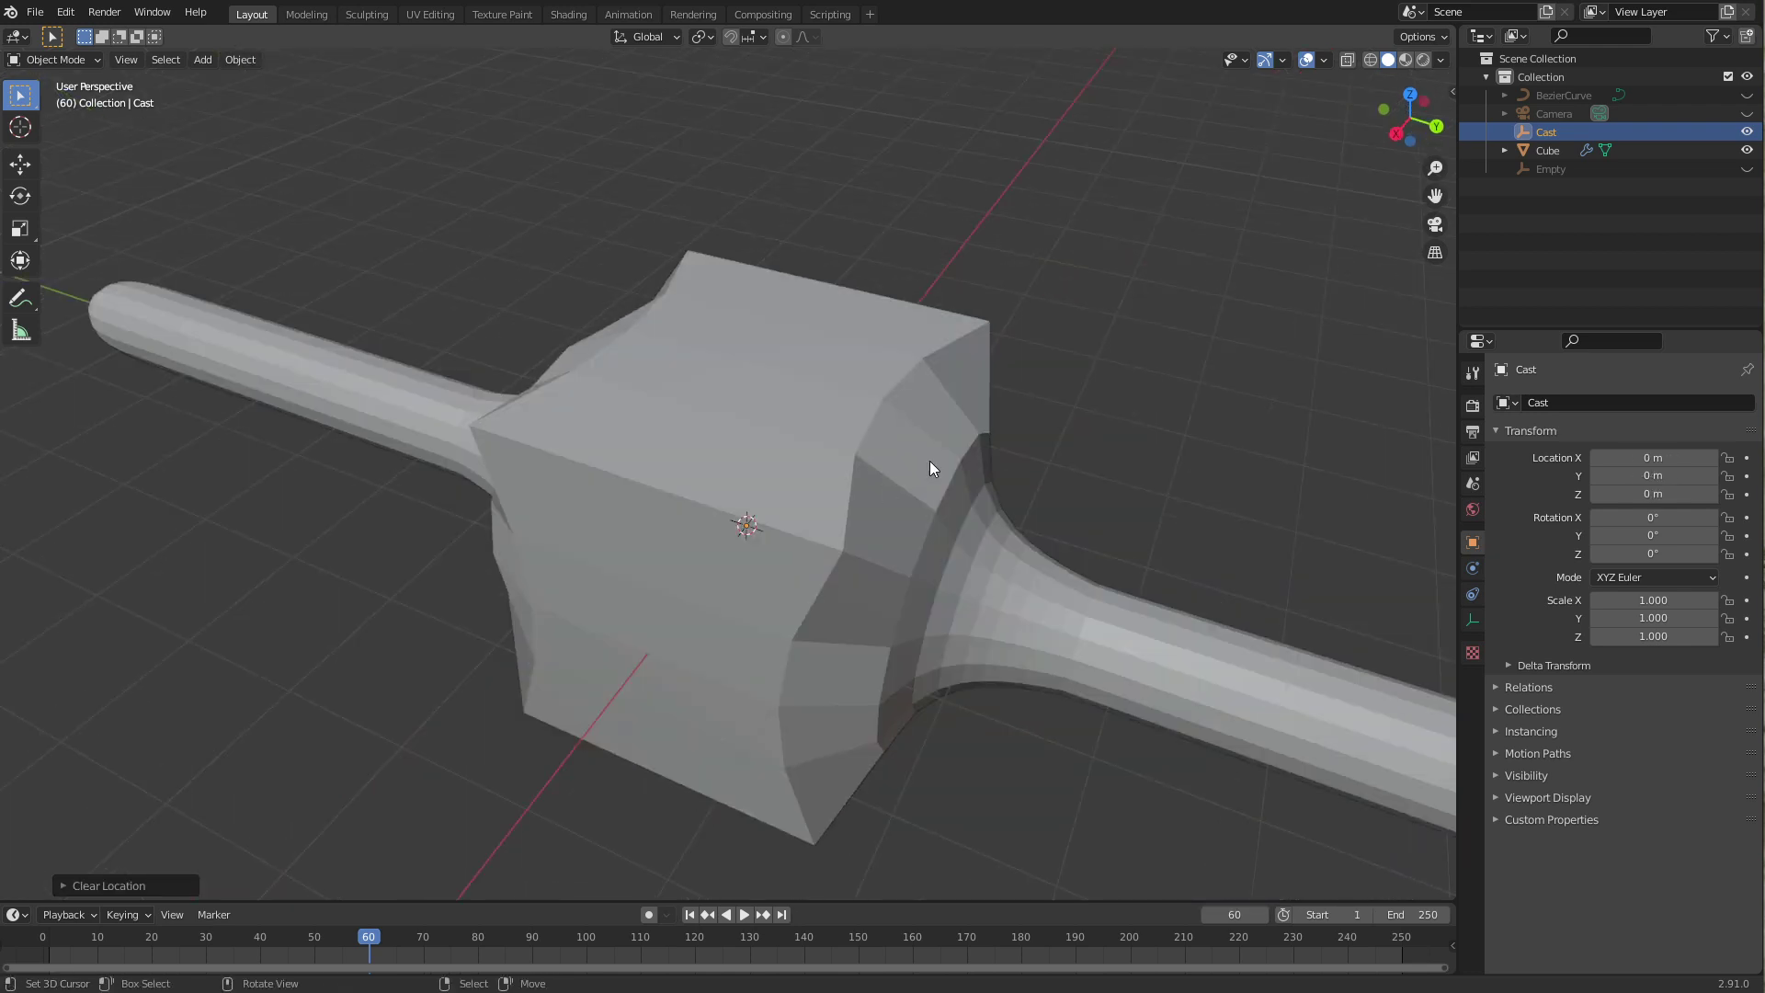
{"action": "mouse_move", "coordinate": [649, 470]}
{"action": "middle_mouse_down"}
{"action": "mouse_move", "coordinate": [772, 423]}
{"action": "mouse_move", "coordinate": [808, 534]}
{"action": "mouse_move", "coordinate": [639, 470]}
{"action": "middle_mouse_up"}
{"action": "mouse_move", "coordinate": [577, 404]}
{"action": "middle_mouse_down"}
{"action": "mouse_move", "coordinate": [591, 611]}
{"action": "mouse_move", "coordinate": [594, 556]}
{"action": "mouse_move", "coordinate": [658, 592]}
{"action": "mouse_move", "coordinate": [650, 622]}
{"action": "mouse_move", "coordinate": [561, 628]}
{"action": "middle_mouse_up"}
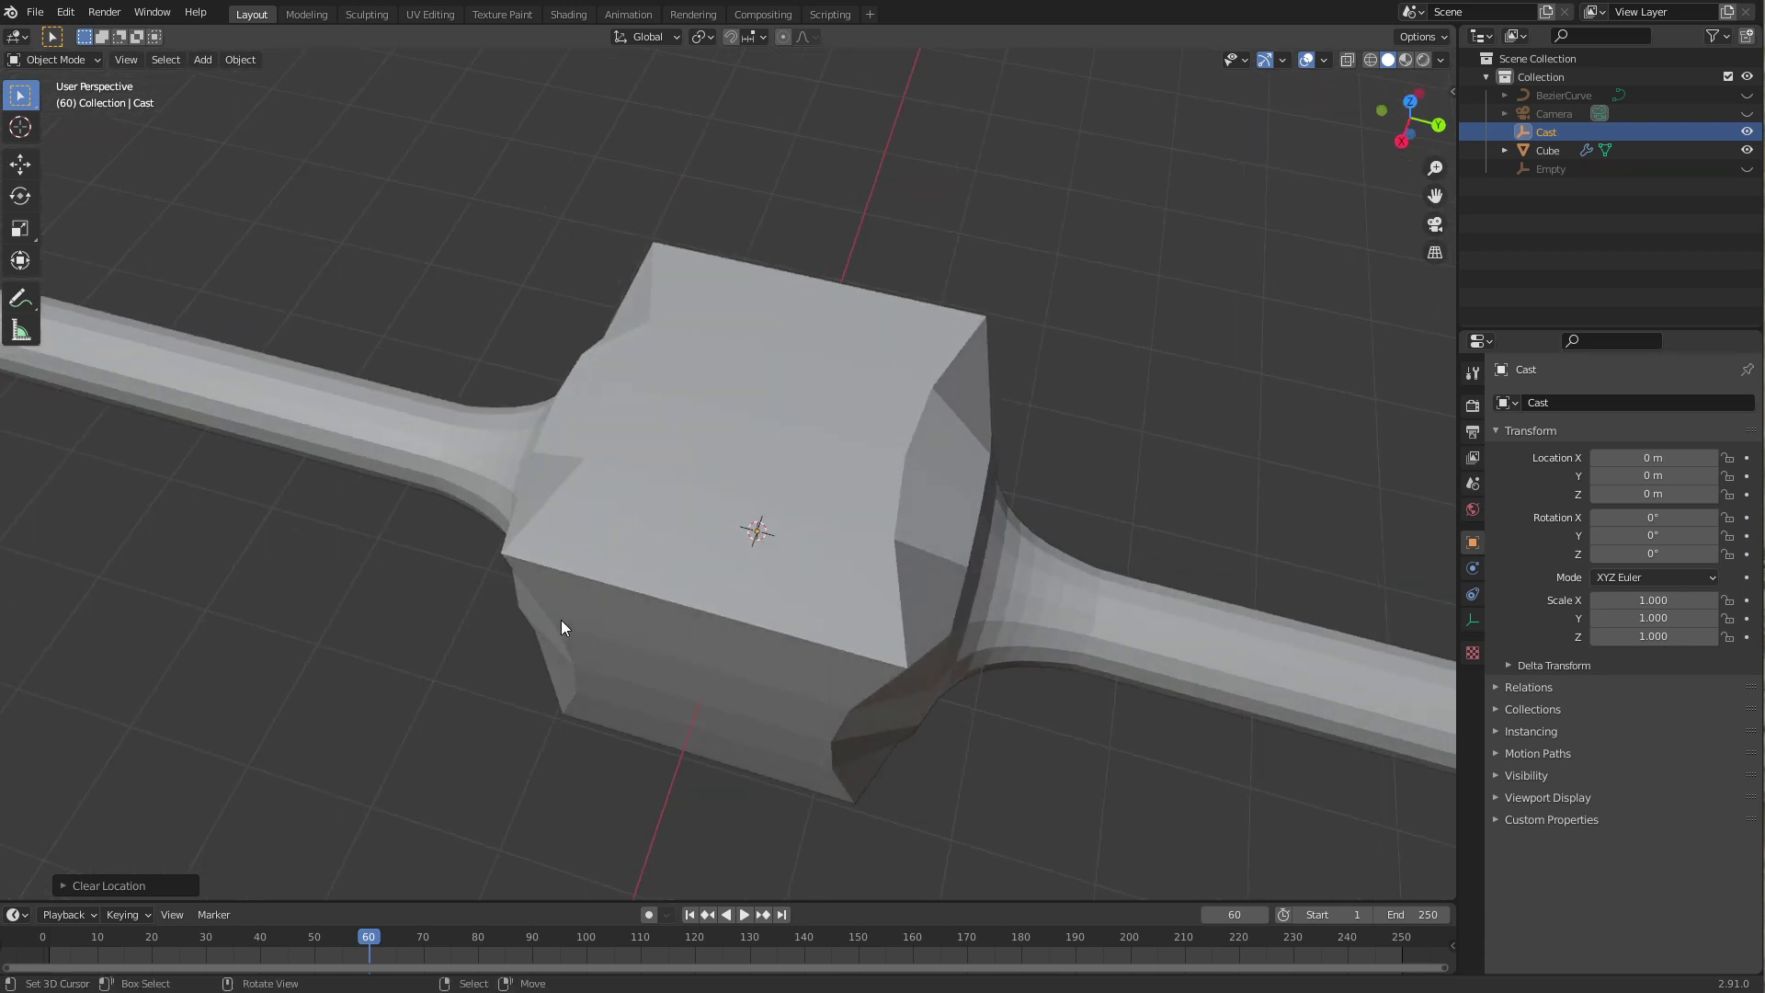
{"action": "left_click", "coordinate": [898, 446]}
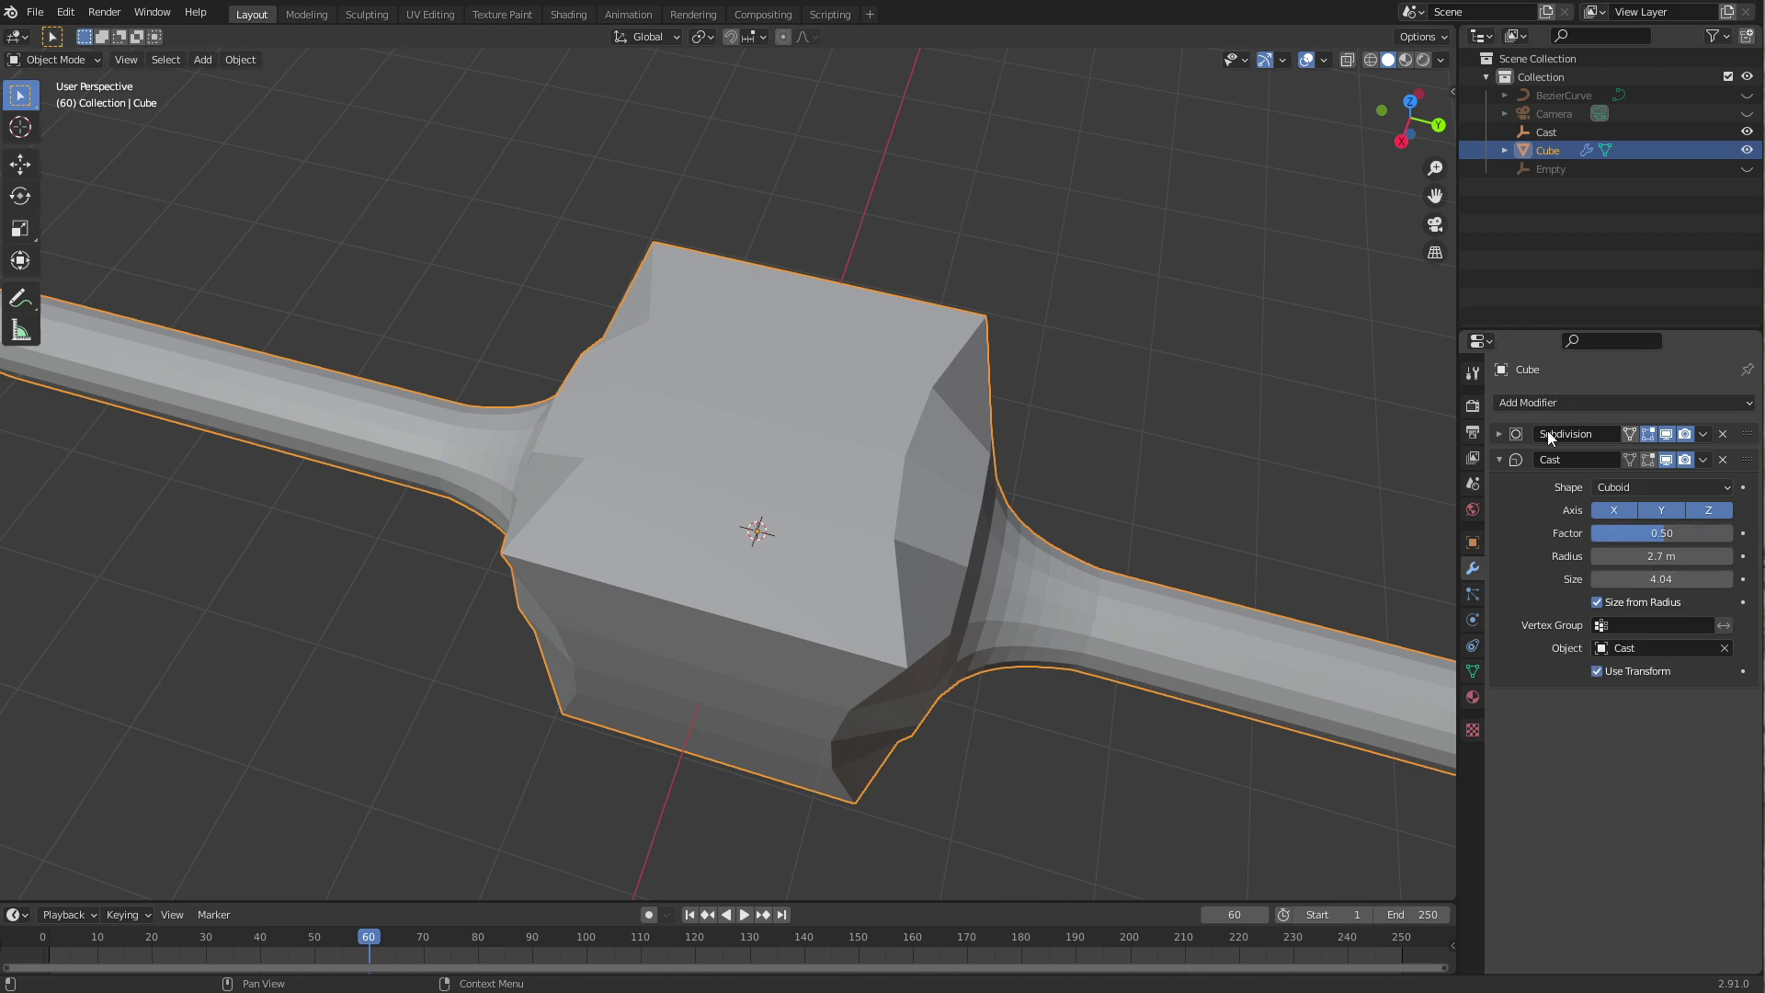
Step: Rotate the Cast empty to twist the cuboid bulge into a skewed, star-like shape
{"action": "left_click", "coordinate": [1546, 133]}
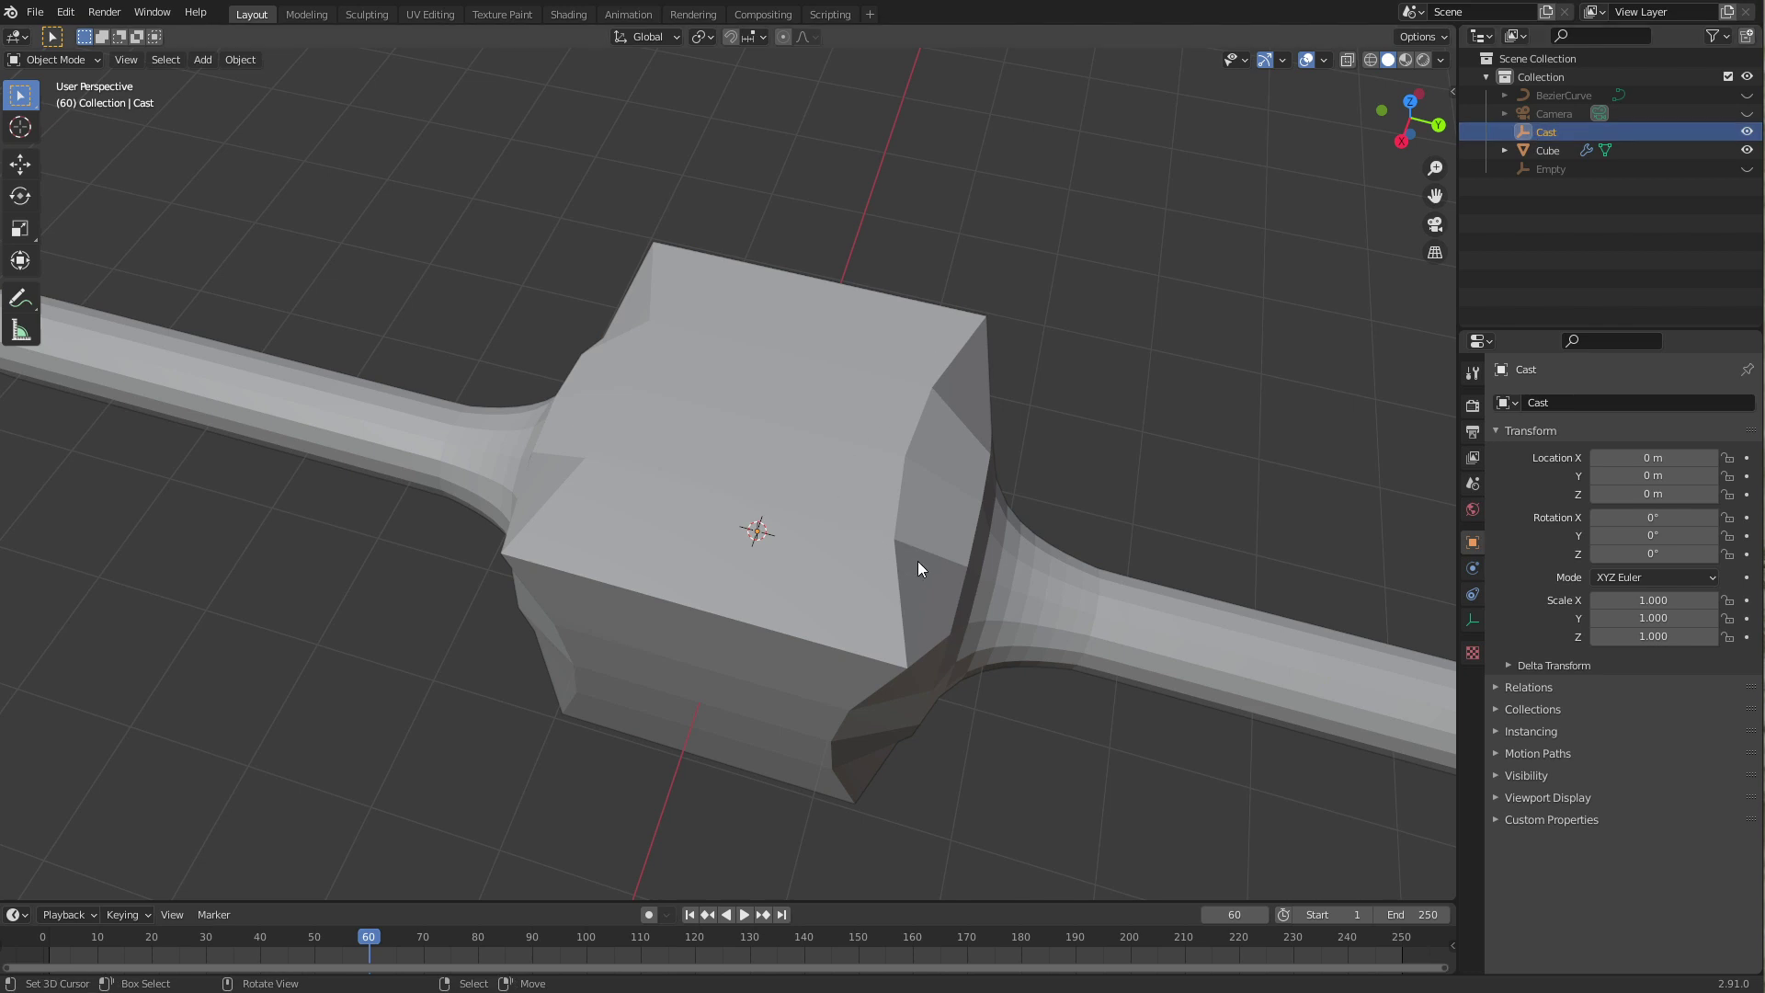
{"action": "middle_click_drag", "start_coordinate": [887, 558], "coordinate": [906, 561]}
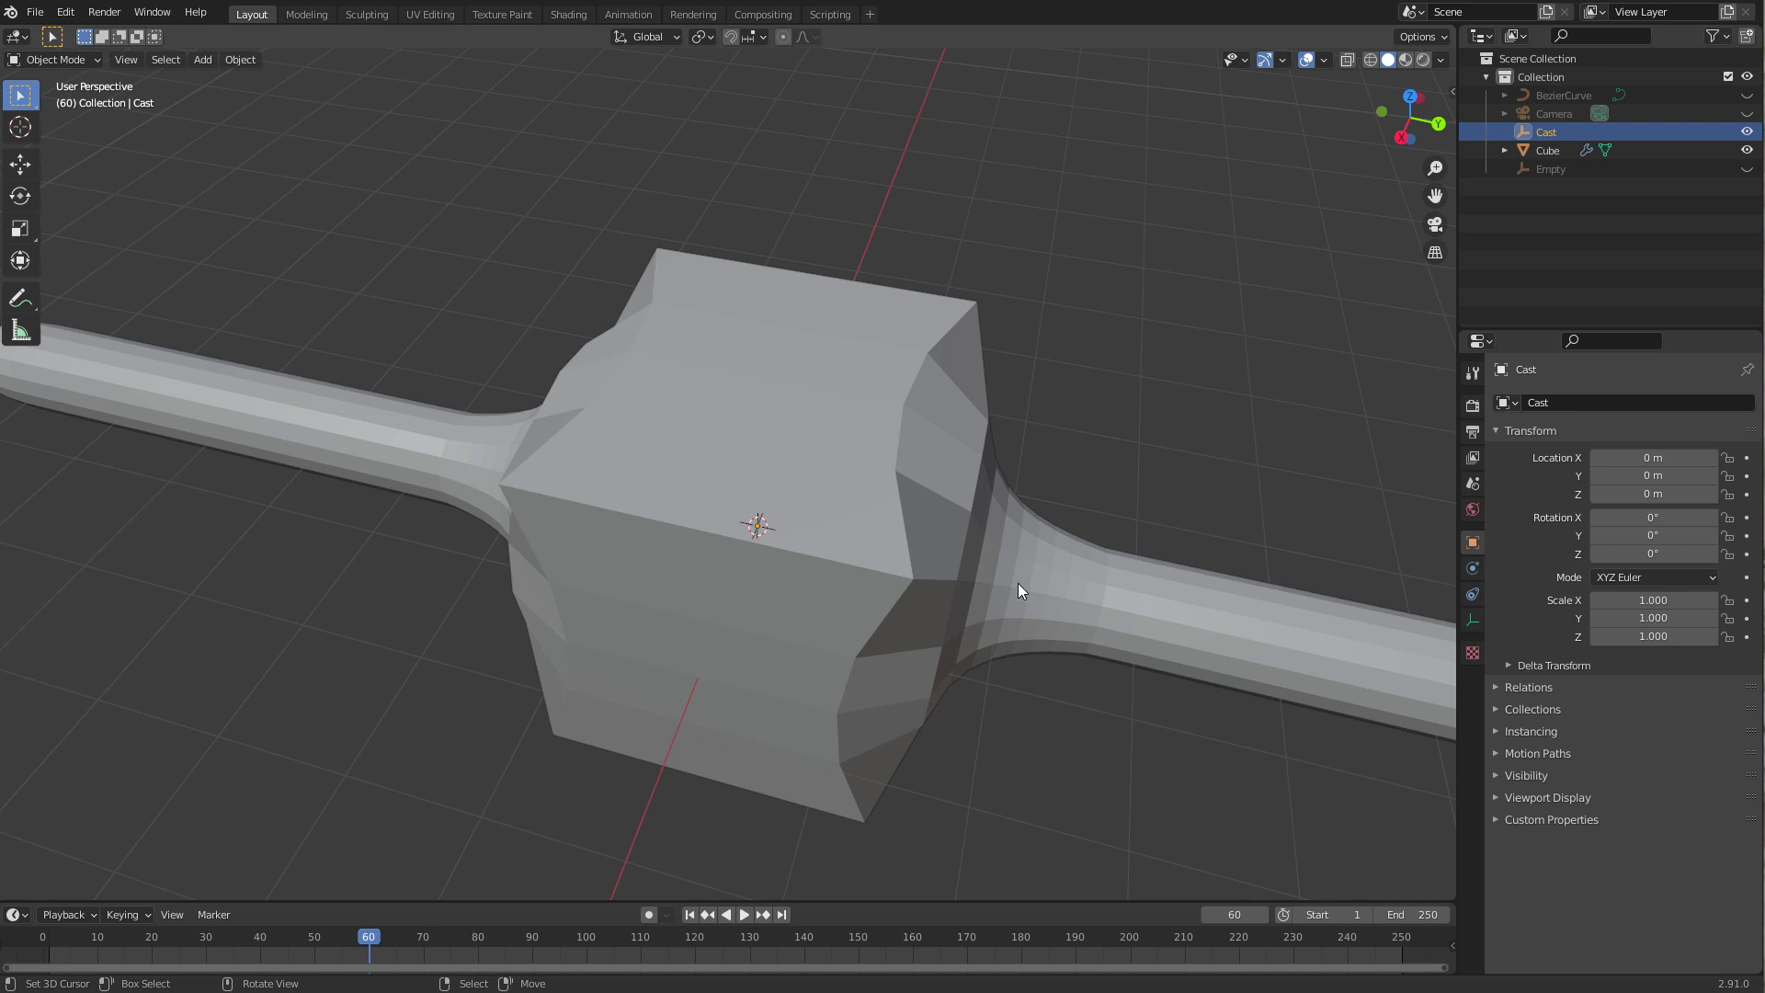
{"action": "key", "text": "r"}
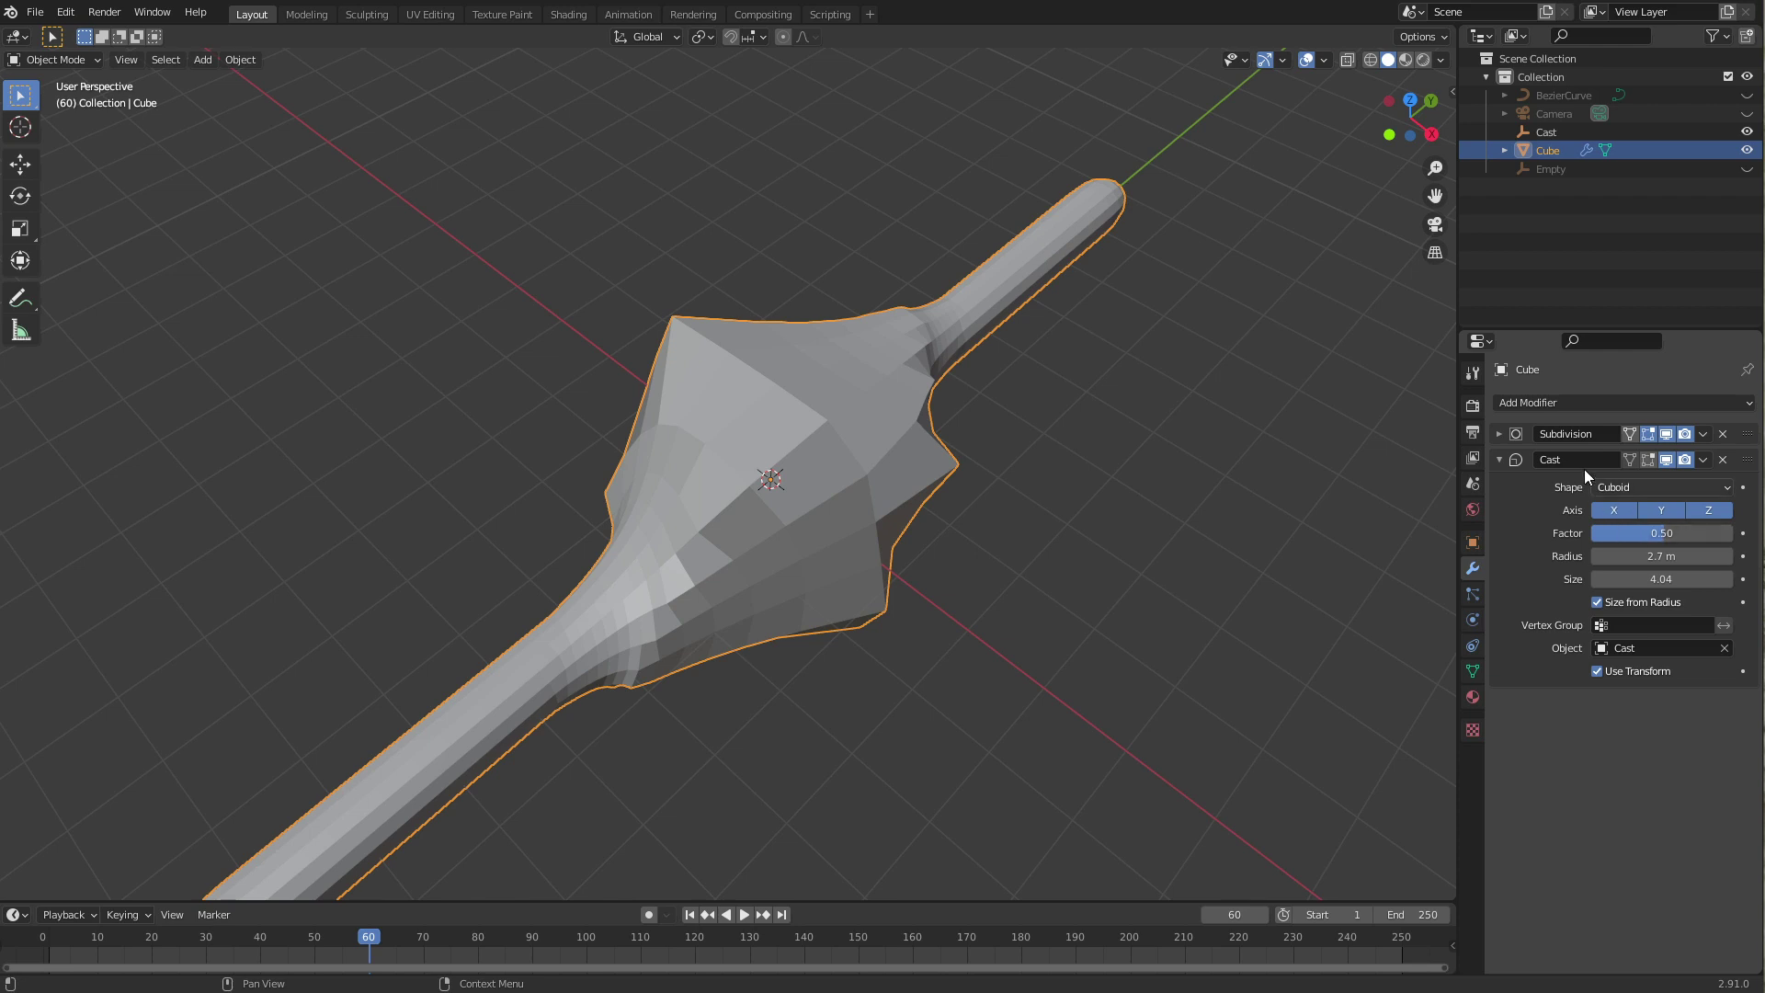
Step: Set the pipe's Subdivision Levels Viewport to 4 for finer facets on the twisted bulge
{"action": "left_click", "coordinate": [1499, 433]}
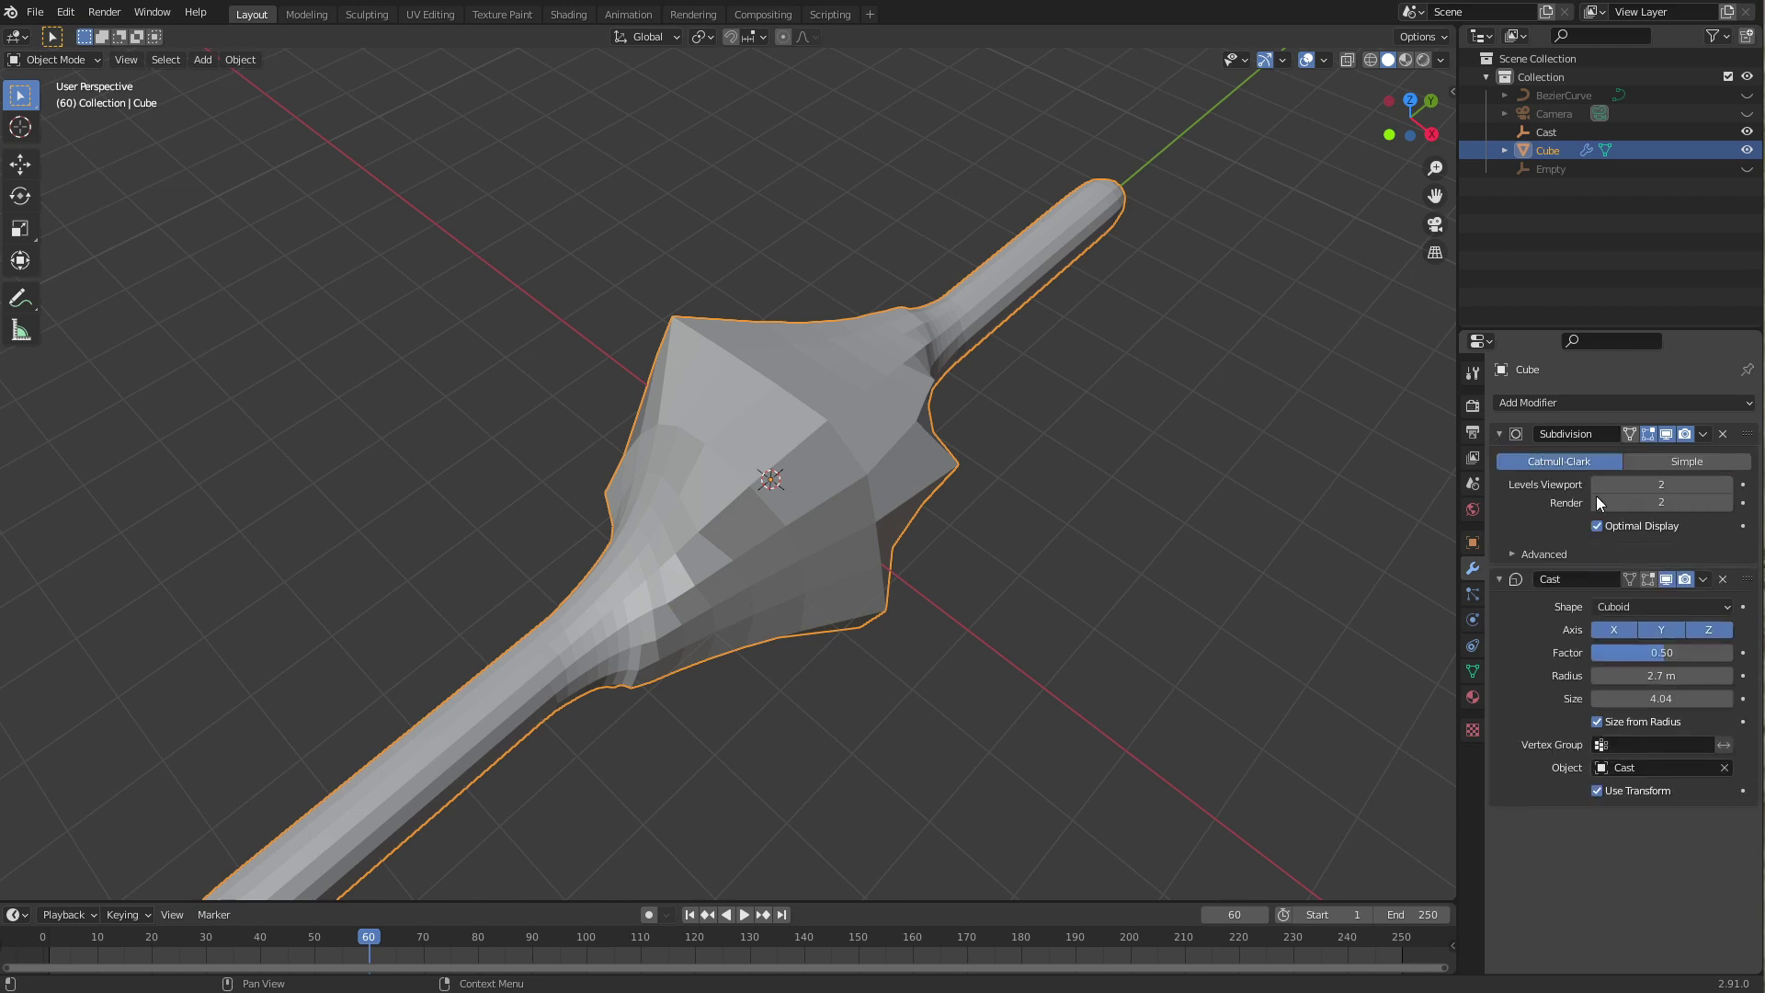
{"action": "left_click", "coordinate": [1736, 485]}
{"action": "middle_click_drag", "start_coordinate": [1050, 584], "coordinate": [960, 542]}
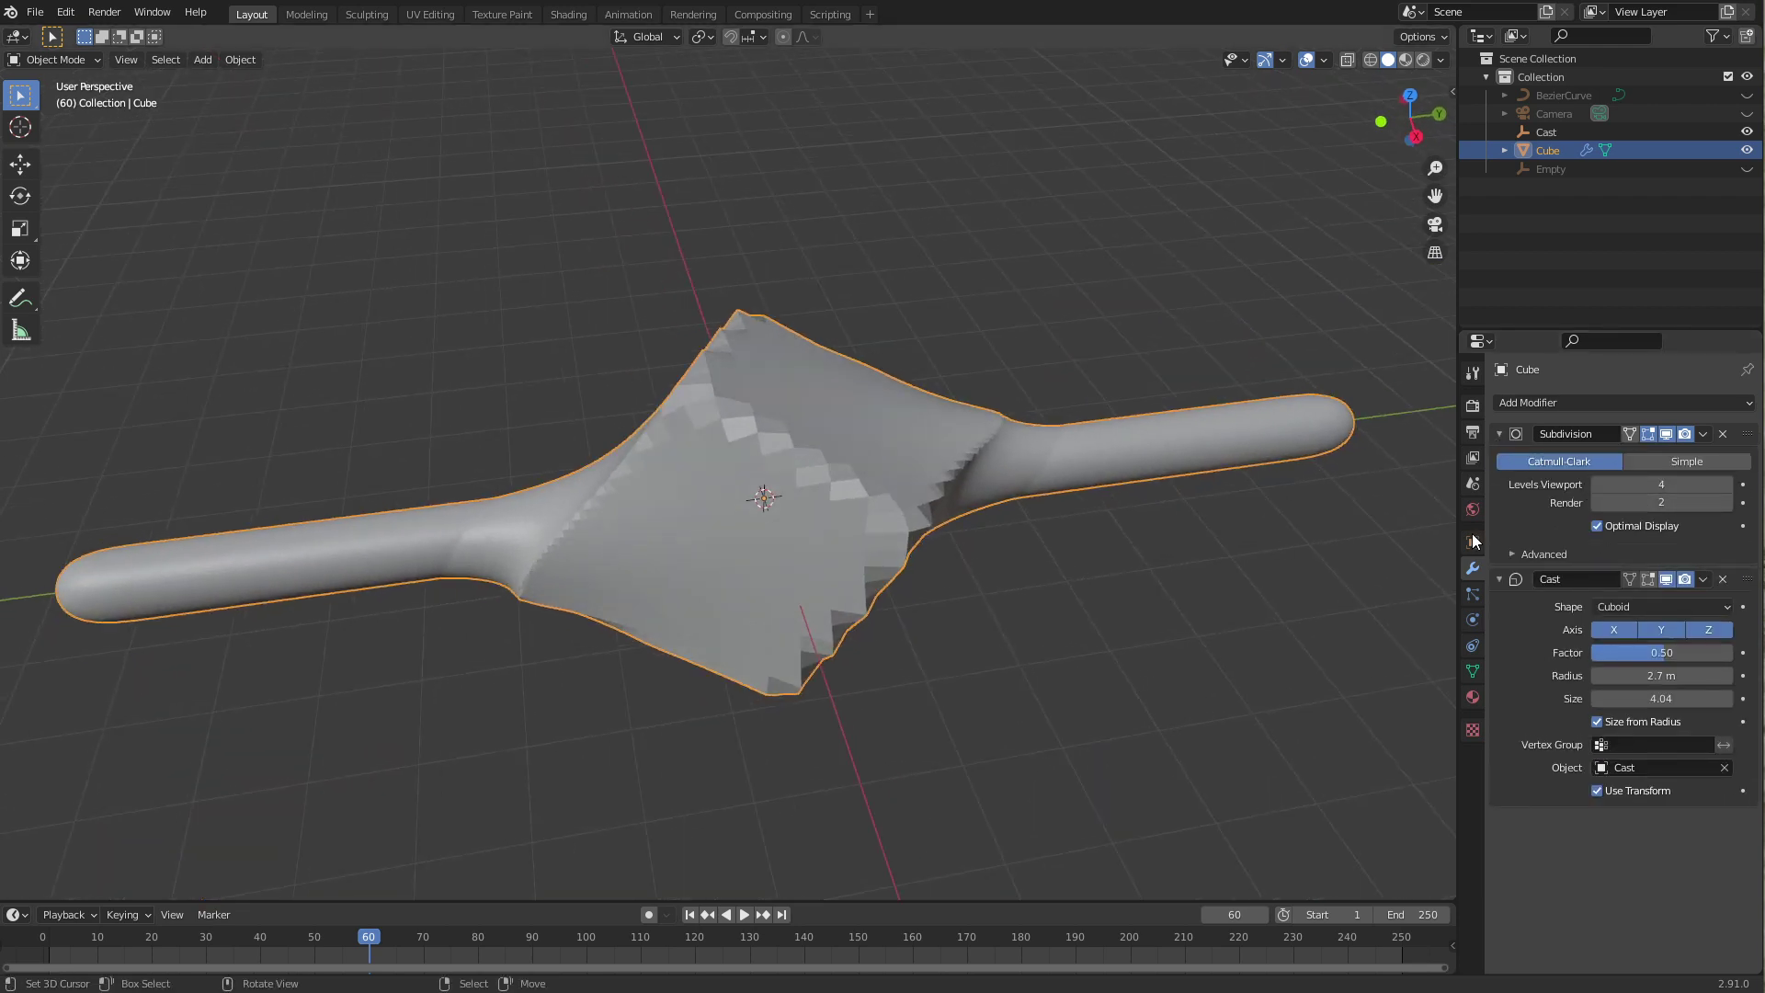
{"action": "left_click", "coordinate": [1500, 435]}
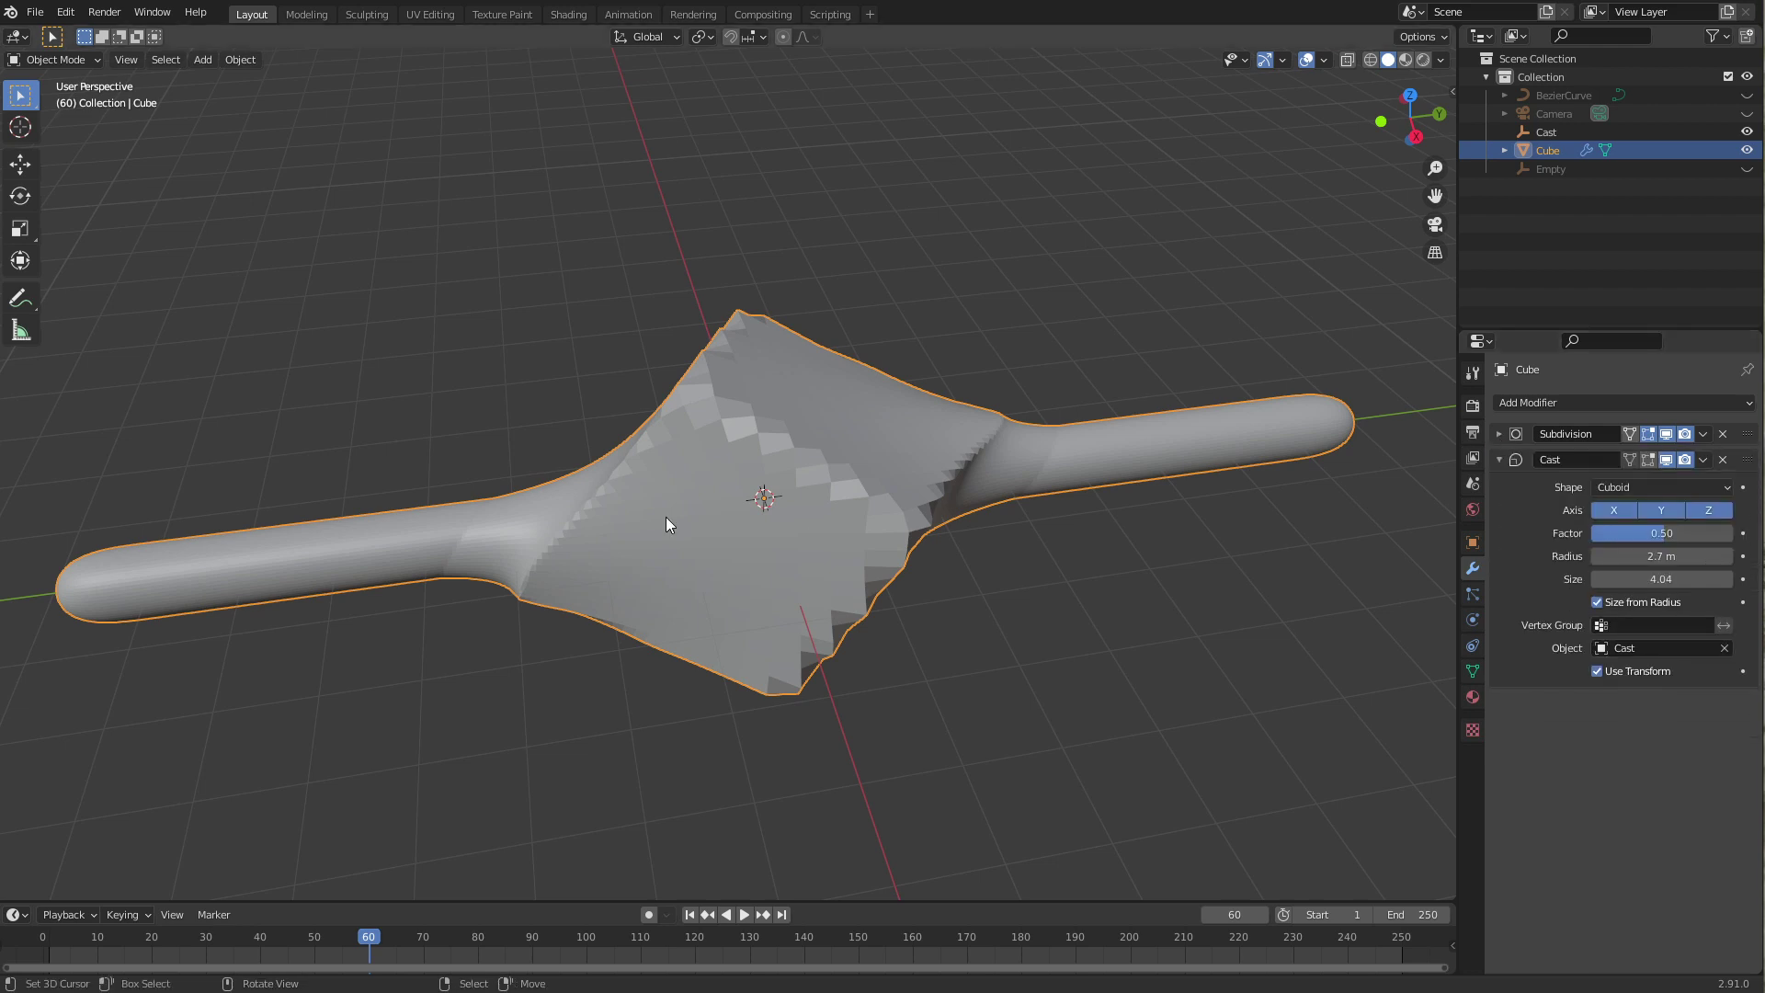
{"action": "middle_click_drag", "start_coordinate": [667, 518], "coordinate": [886, 467]}
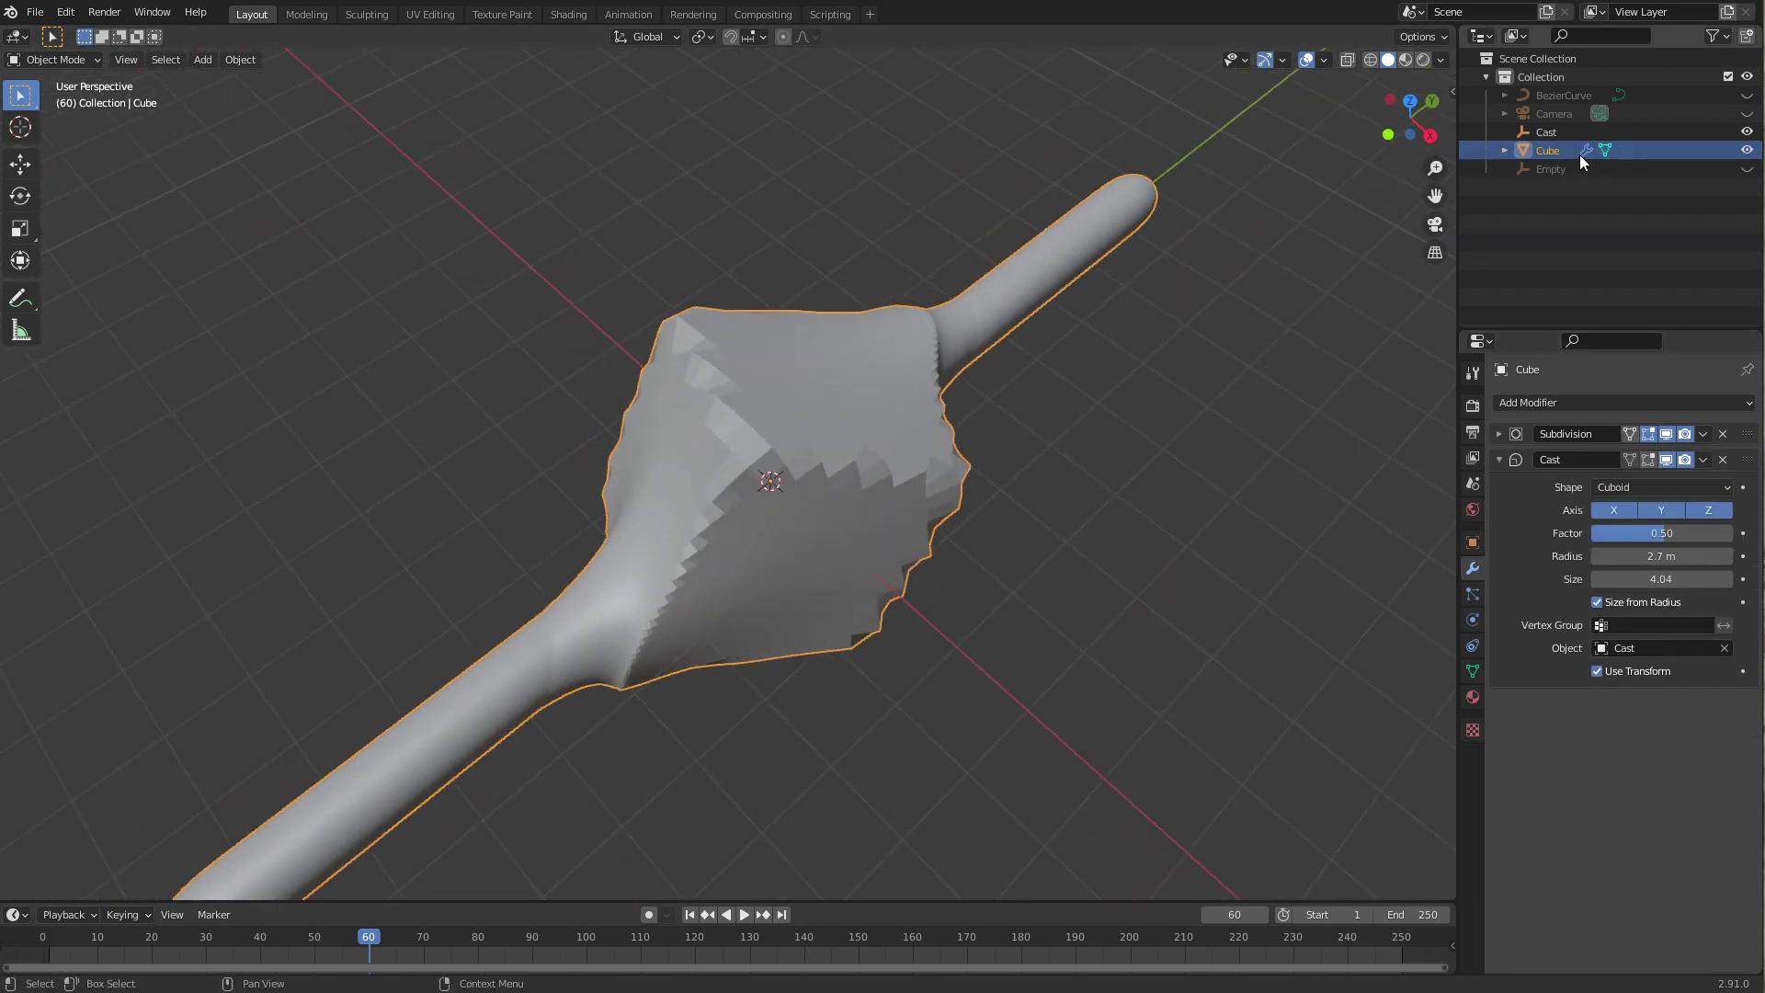
{"action": "left_click", "coordinate": [1549, 131]}
{"action": "left_click", "coordinate": [916, 541]}
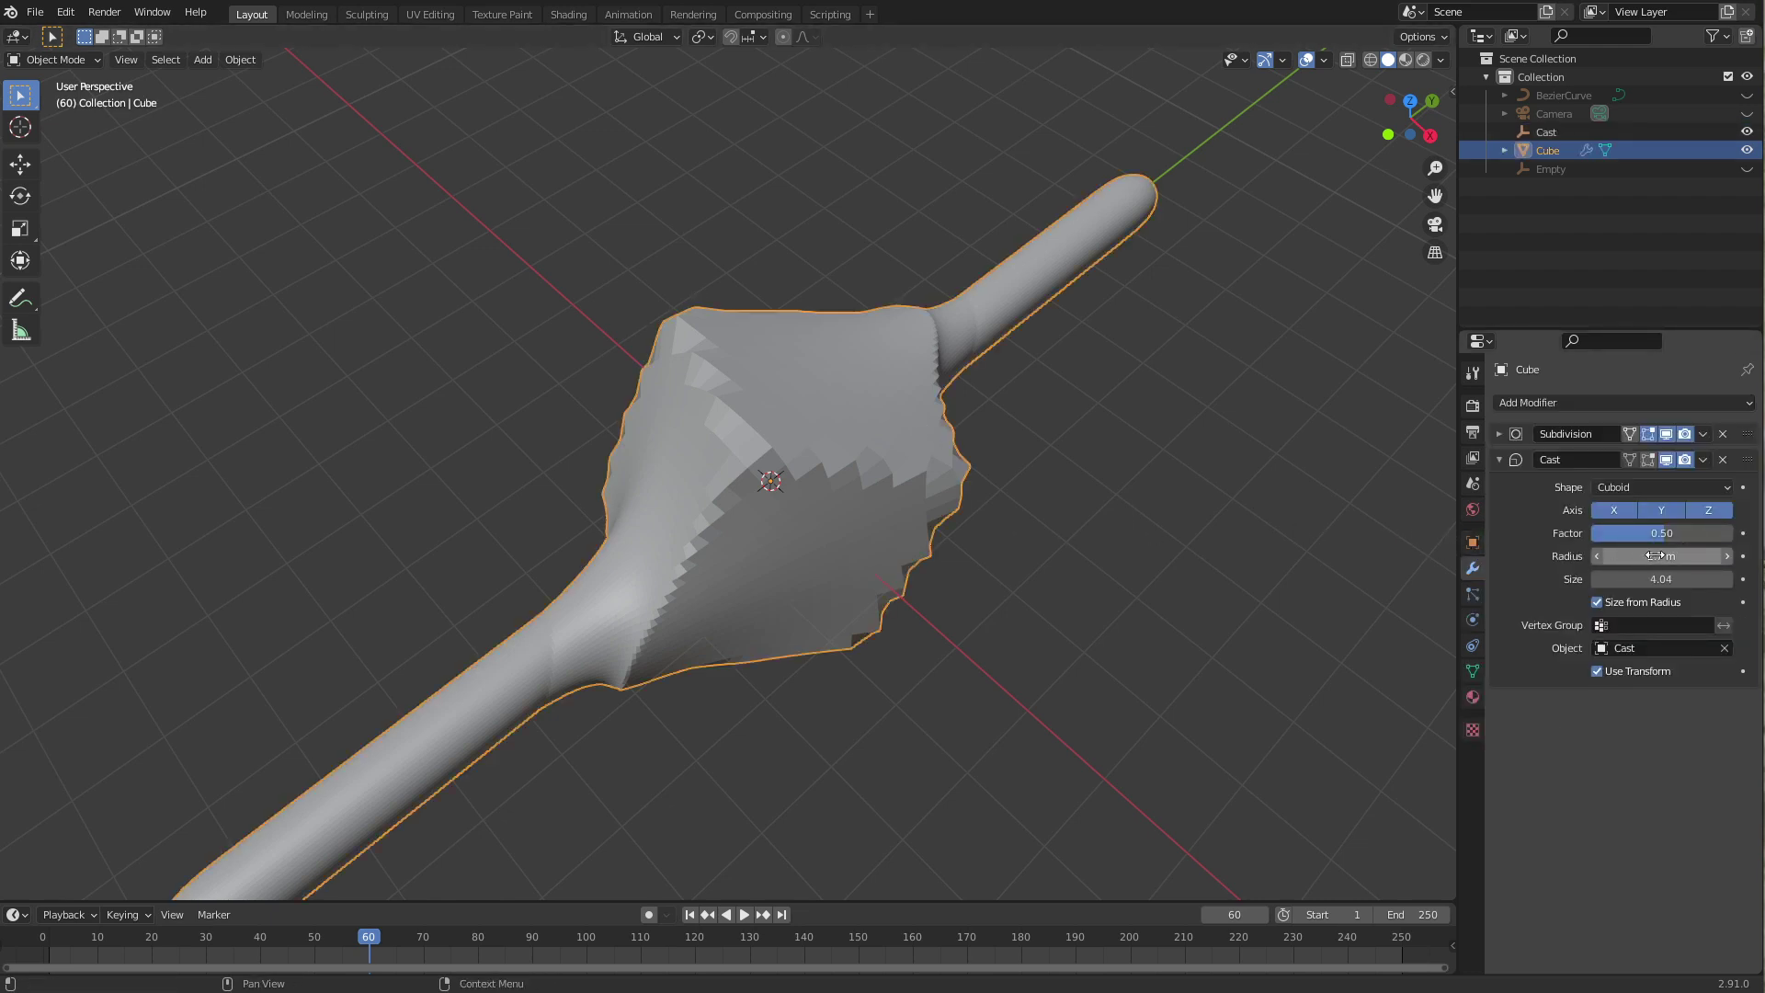
Step: Scale the Cast empty about 3.3 times along its local X axis
{"action": "left_click", "coordinate": [1547, 134]}
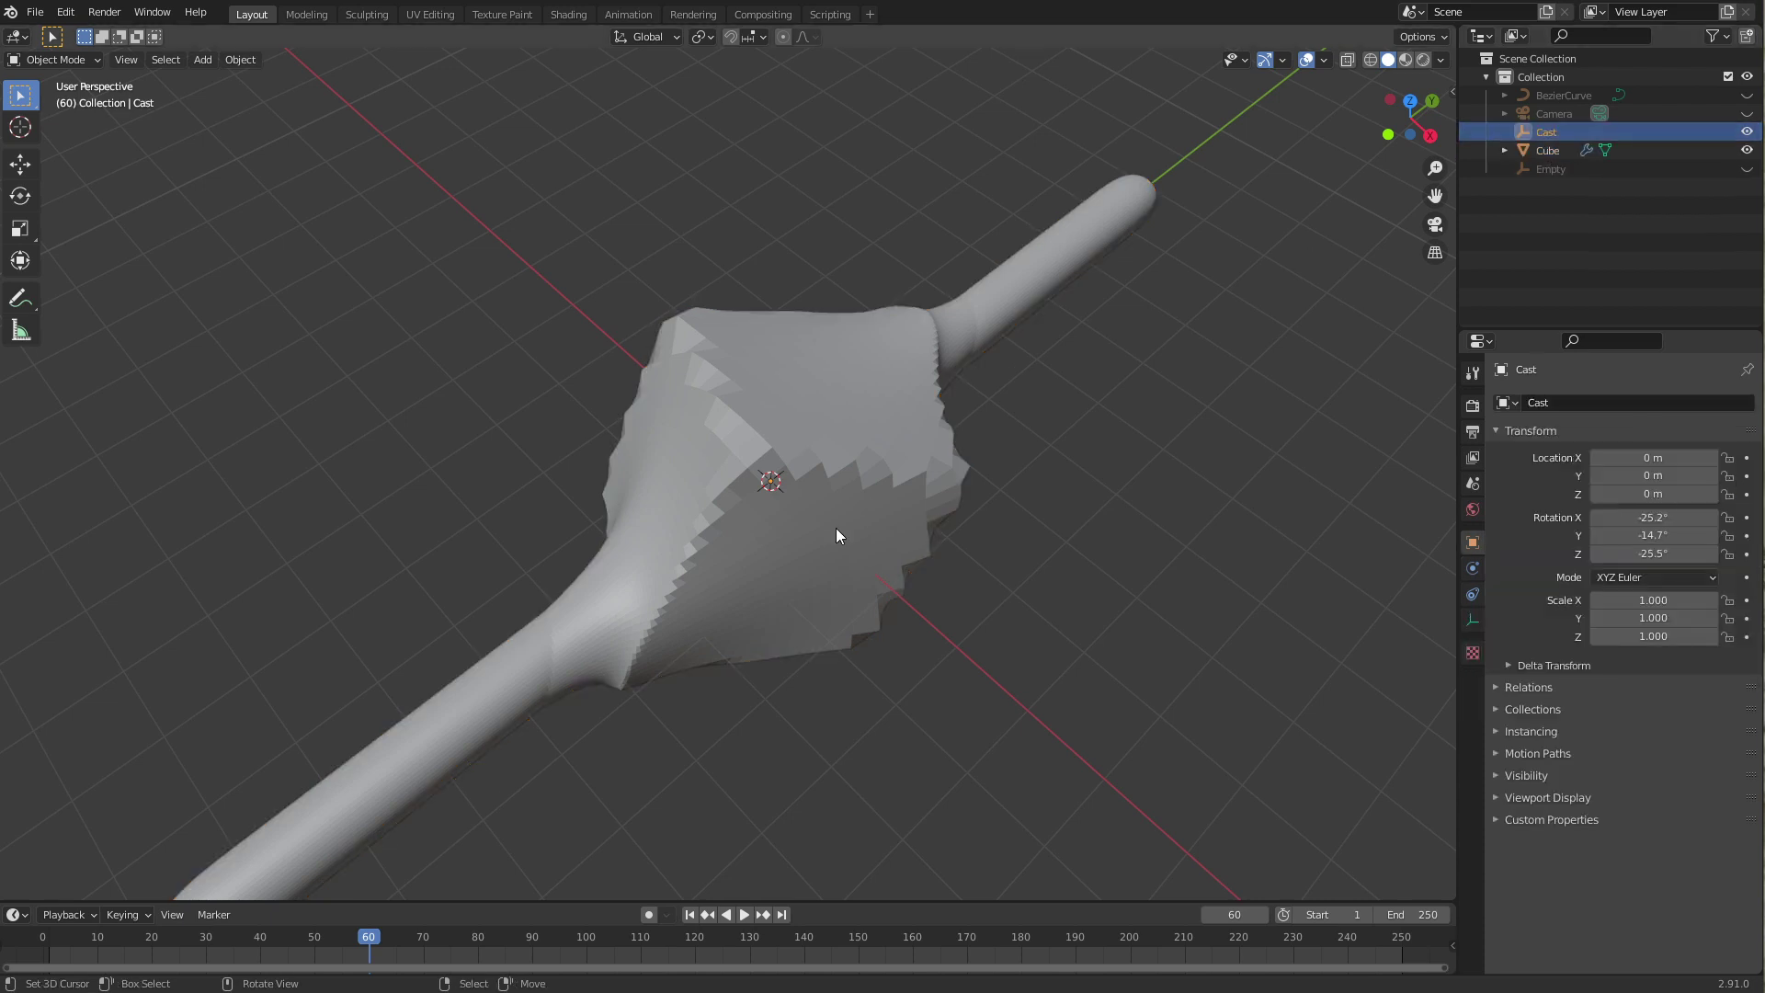
{"action": "key", "text": "s"}
{"action": "key", "text": "x"}
{"action": "key", "text": "x"}
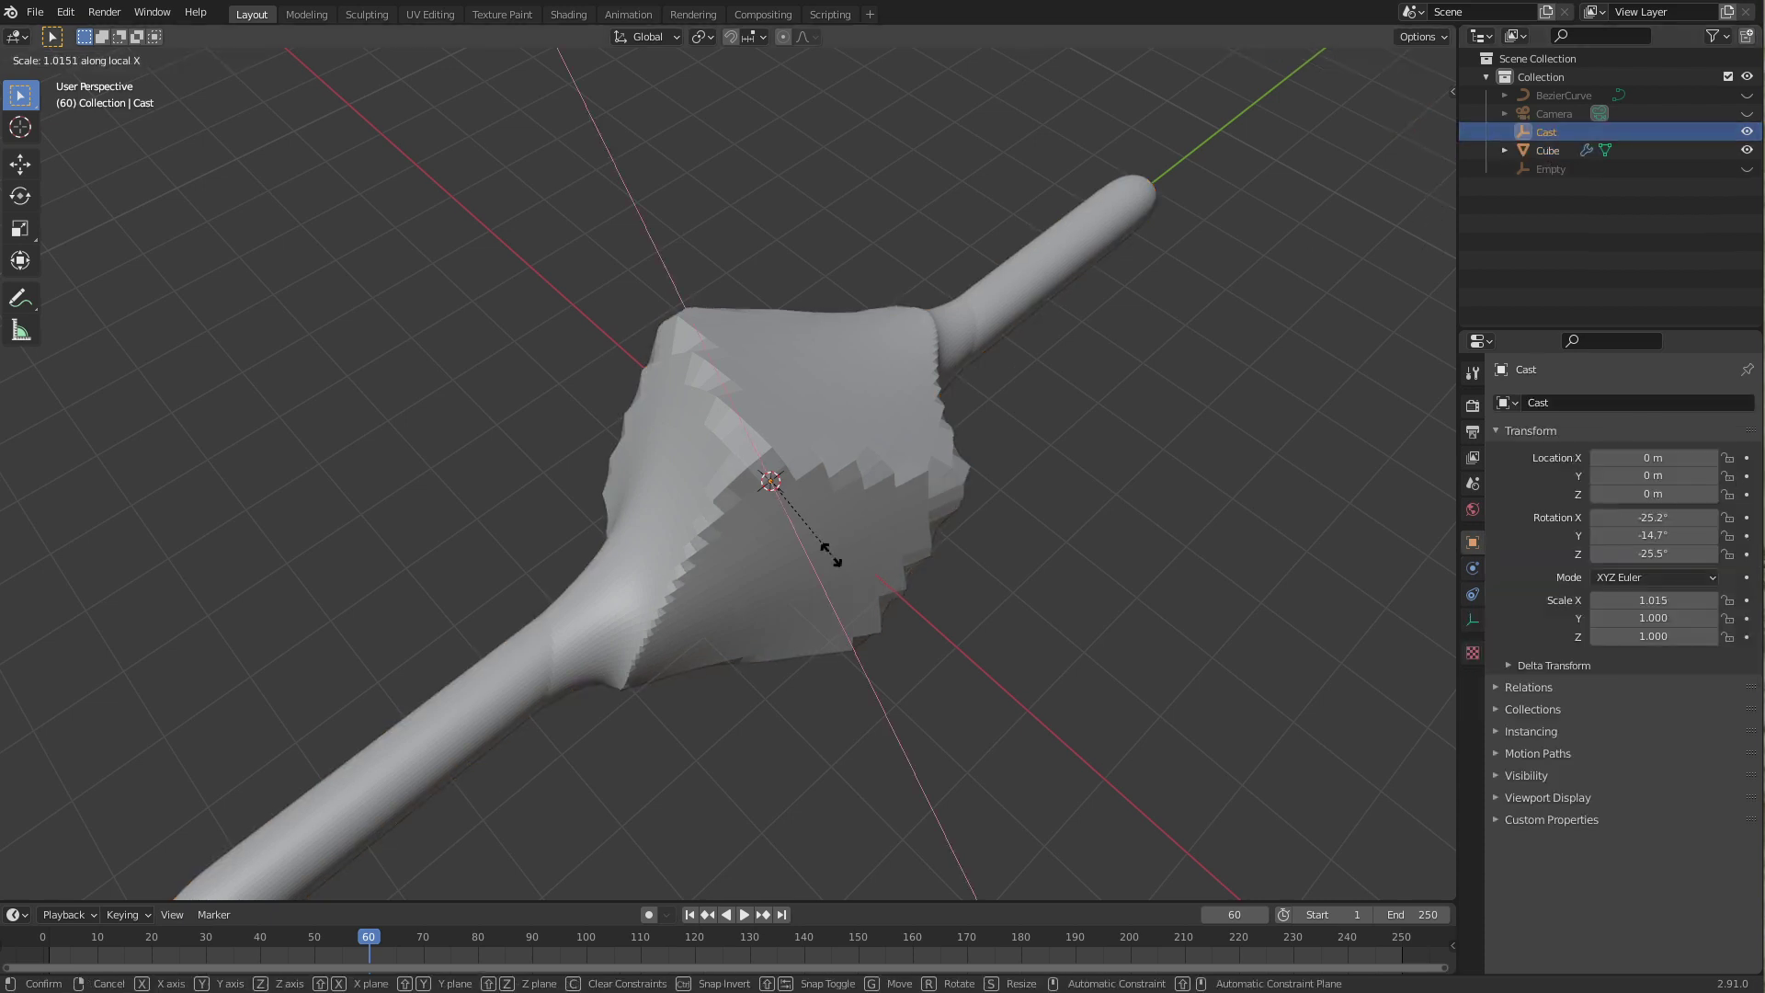
{"action": "left_click", "coordinate": [931, 736]}
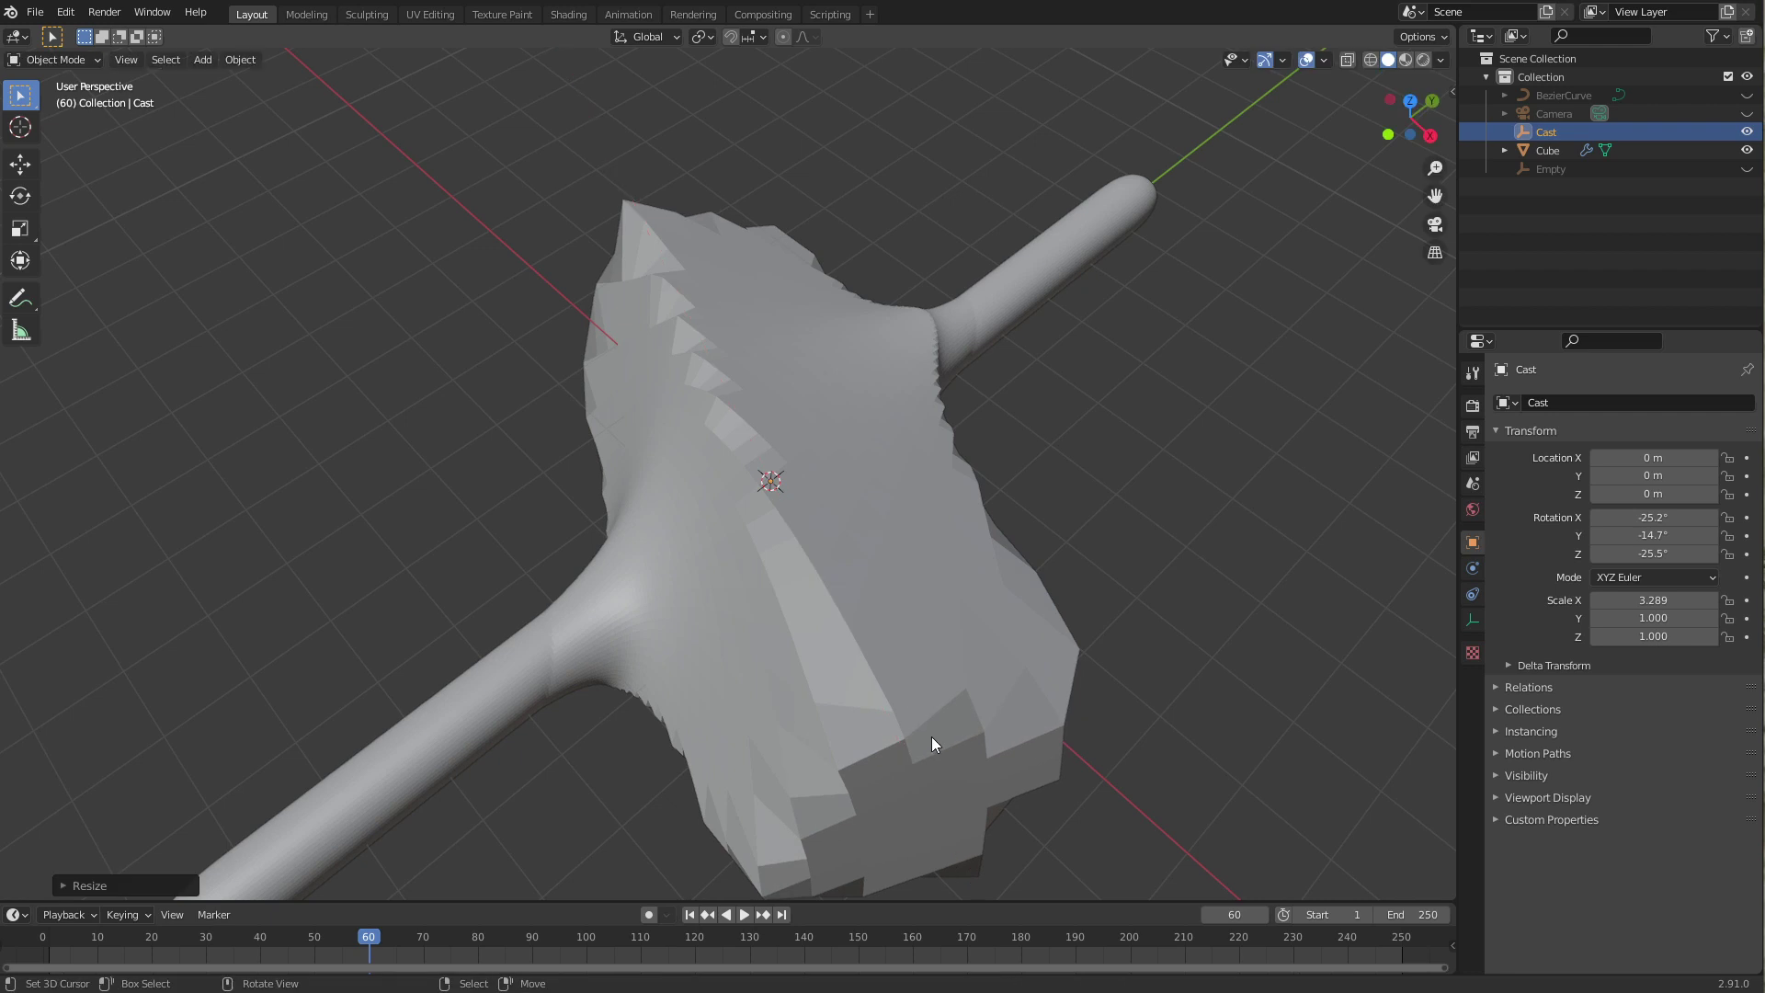
{"action": "mouse_move", "coordinate": [930, 736]}
{"action": "middle_mouse_down"}
{"action": "mouse_move", "coordinate": [948, 634]}
{"action": "mouse_move", "coordinate": [1005, 543]}
{"action": "mouse_move", "coordinate": [1017, 441]}
{"action": "mouse_move", "coordinate": [966, 733]}
{"action": "mouse_move", "coordinate": [887, 760]}
{"action": "mouse_move", "coordinate": [957, 631]}
{"action": "middle_mouse_up"}
Step: Clear the Cast empty's scale and try a free rotation, keeping the earlier bulge shape
{"action": "key", "text": "alt+s"}
{"action": "key", "text": "g"}
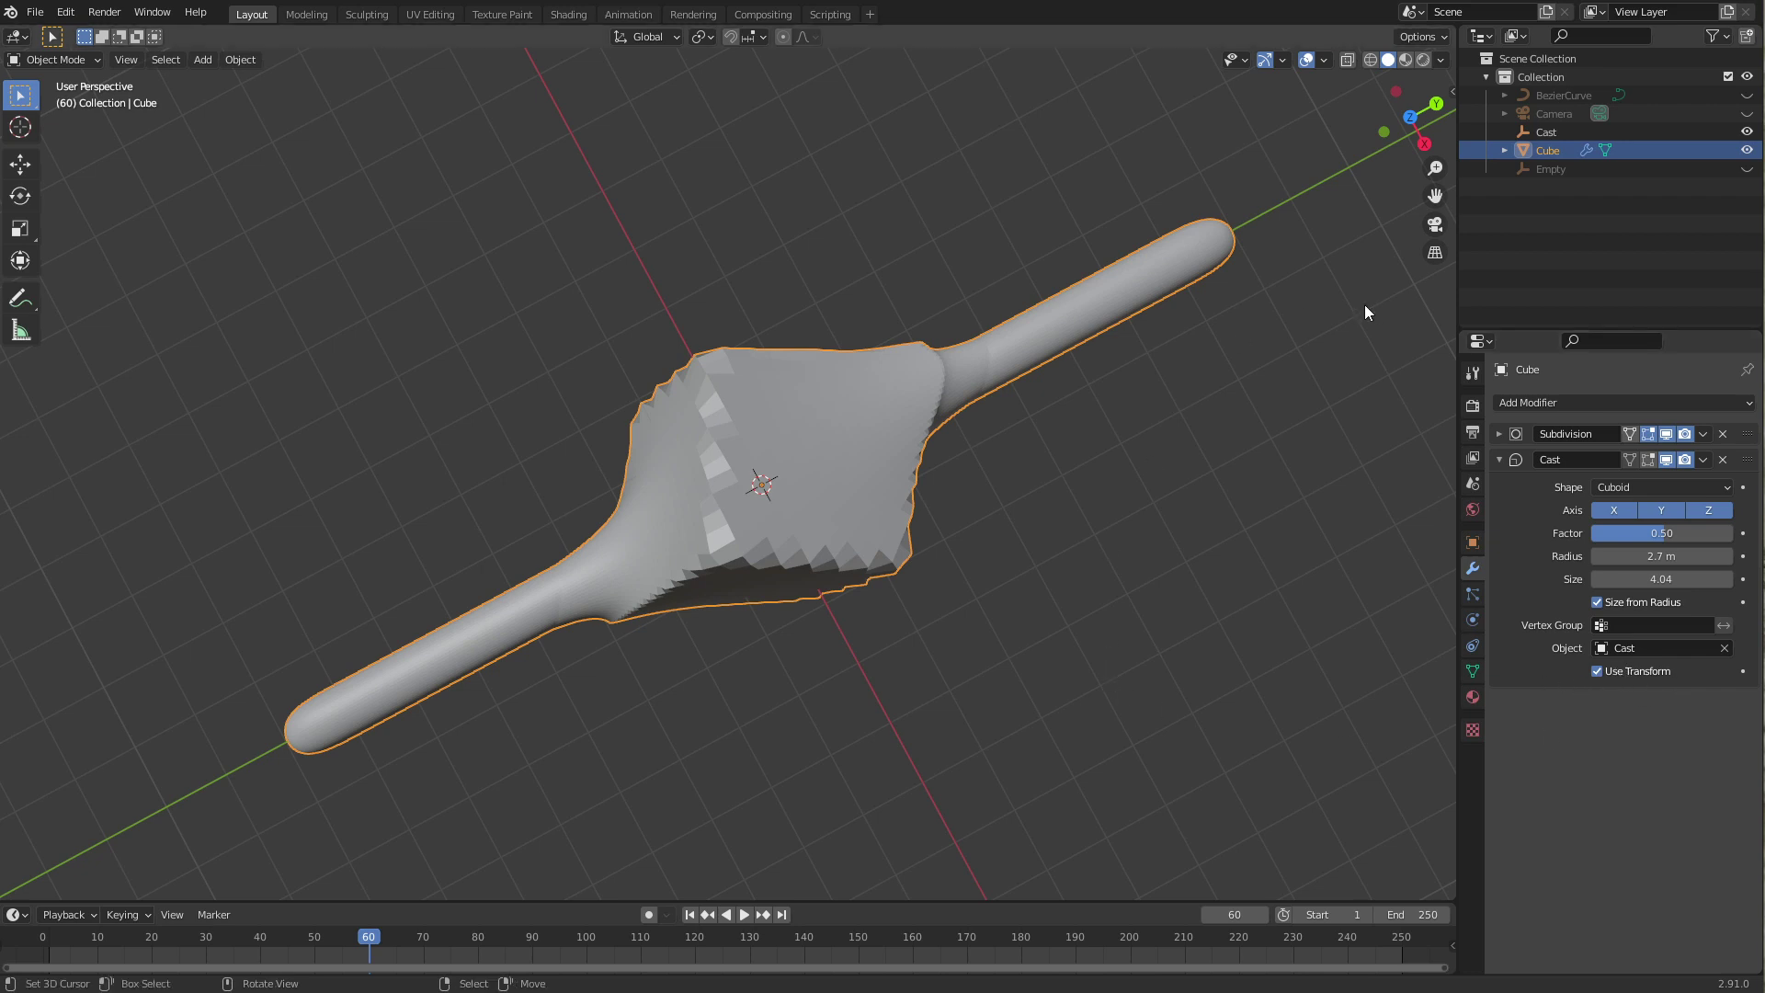
{"action": "left_click", "coordinate": [1546, 131]}
{"action": "key", "text": "r"}
{"action": "key", "text": "r"}
{"action": "middle_click_drag", "start_coordinate": [881, 572], "coordinate": [873, 456]}
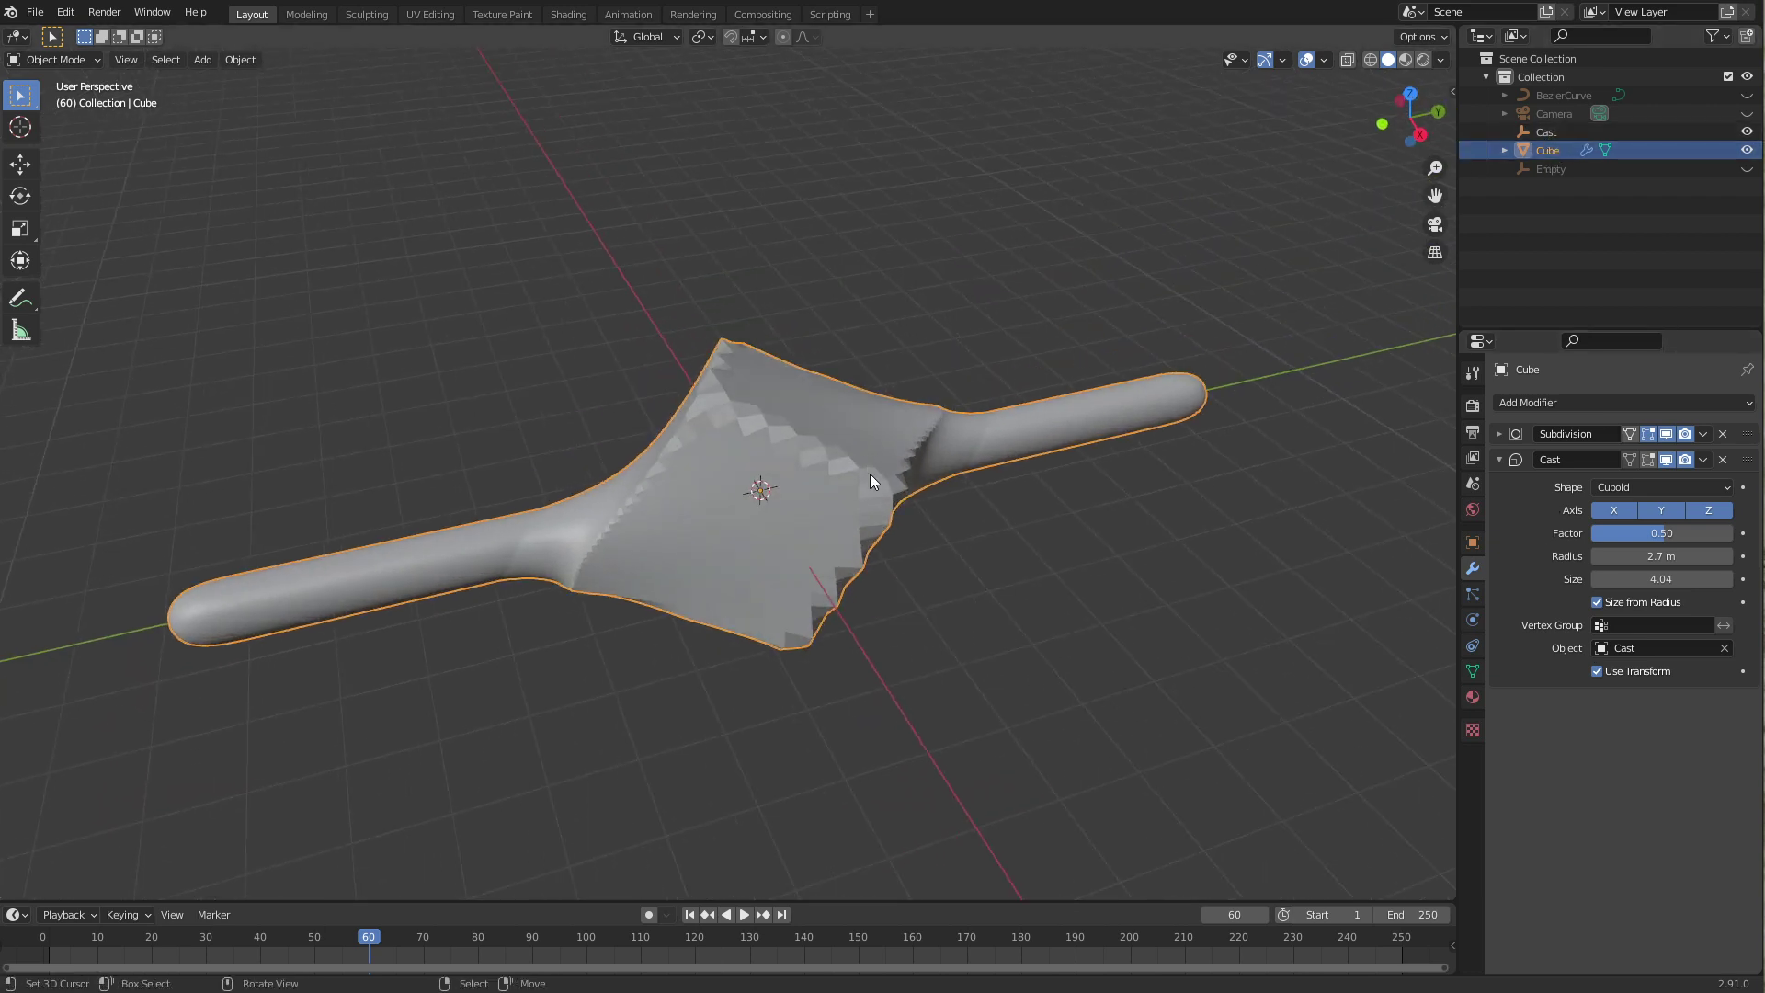
Step: Hide the pipe and Cast empty, then add a monkey head with level-2 subdivision
{"action": "key", "text": "a"}
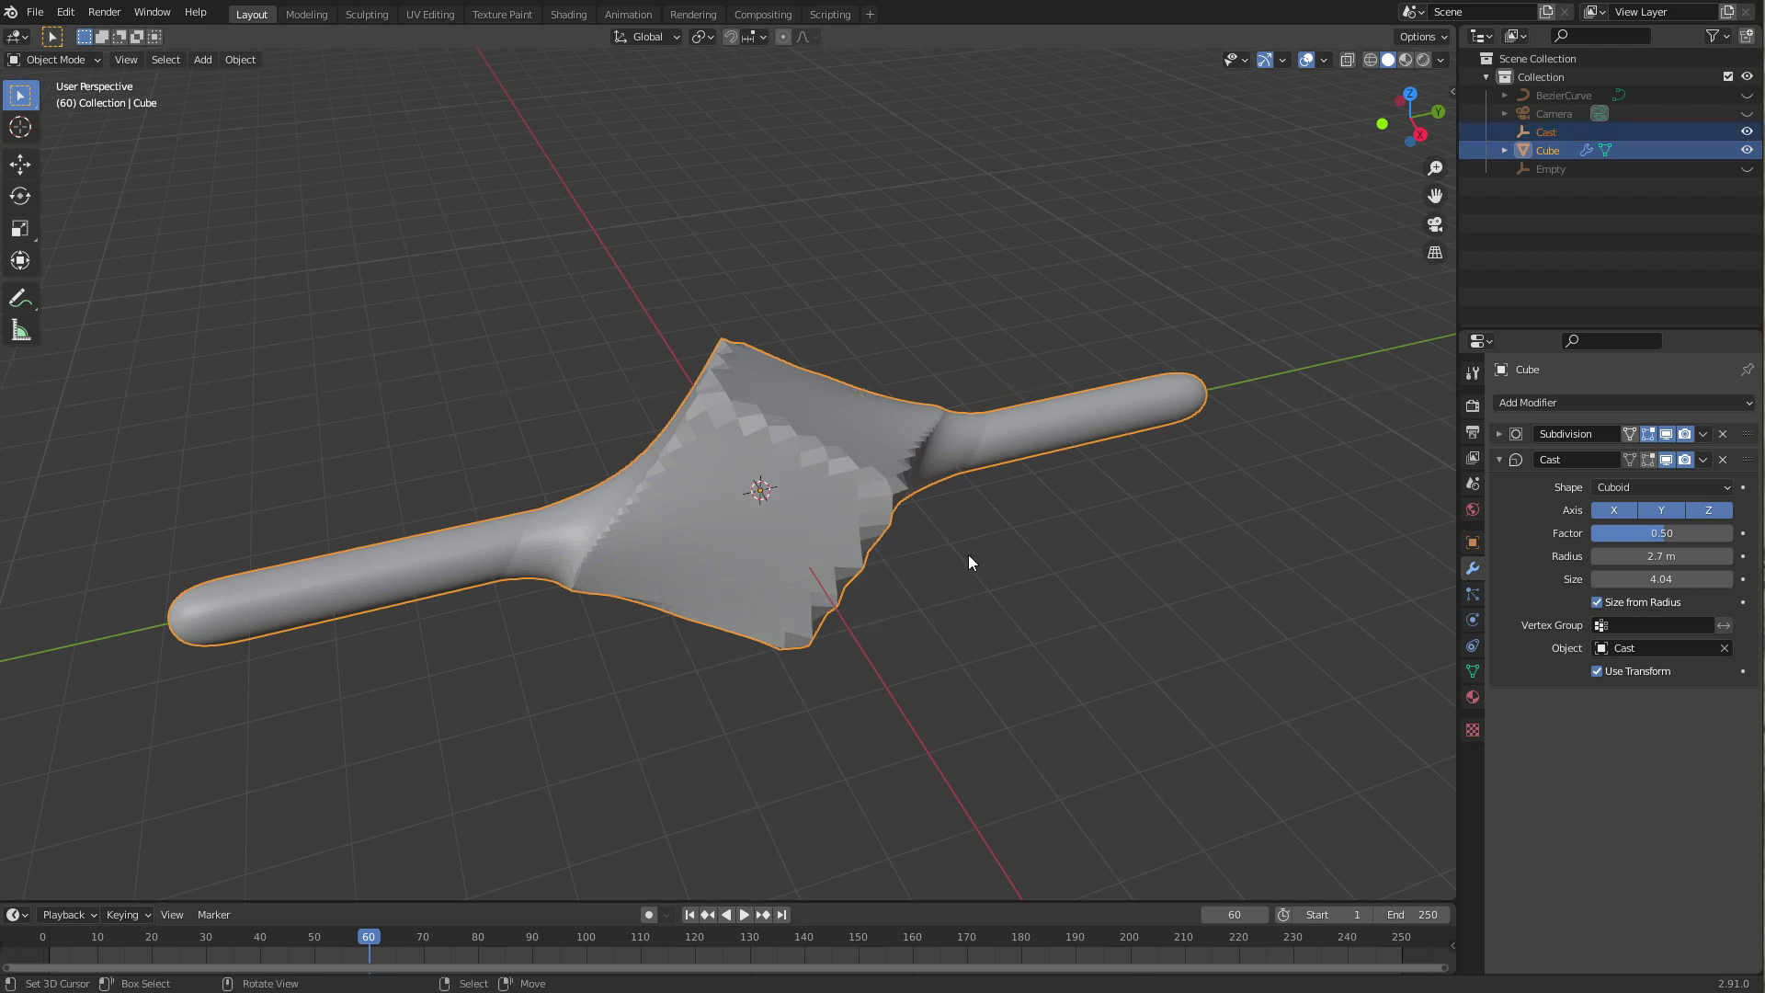
{"action": "key", "text": "h"}
{"action": "key", "text": "shift+a"}
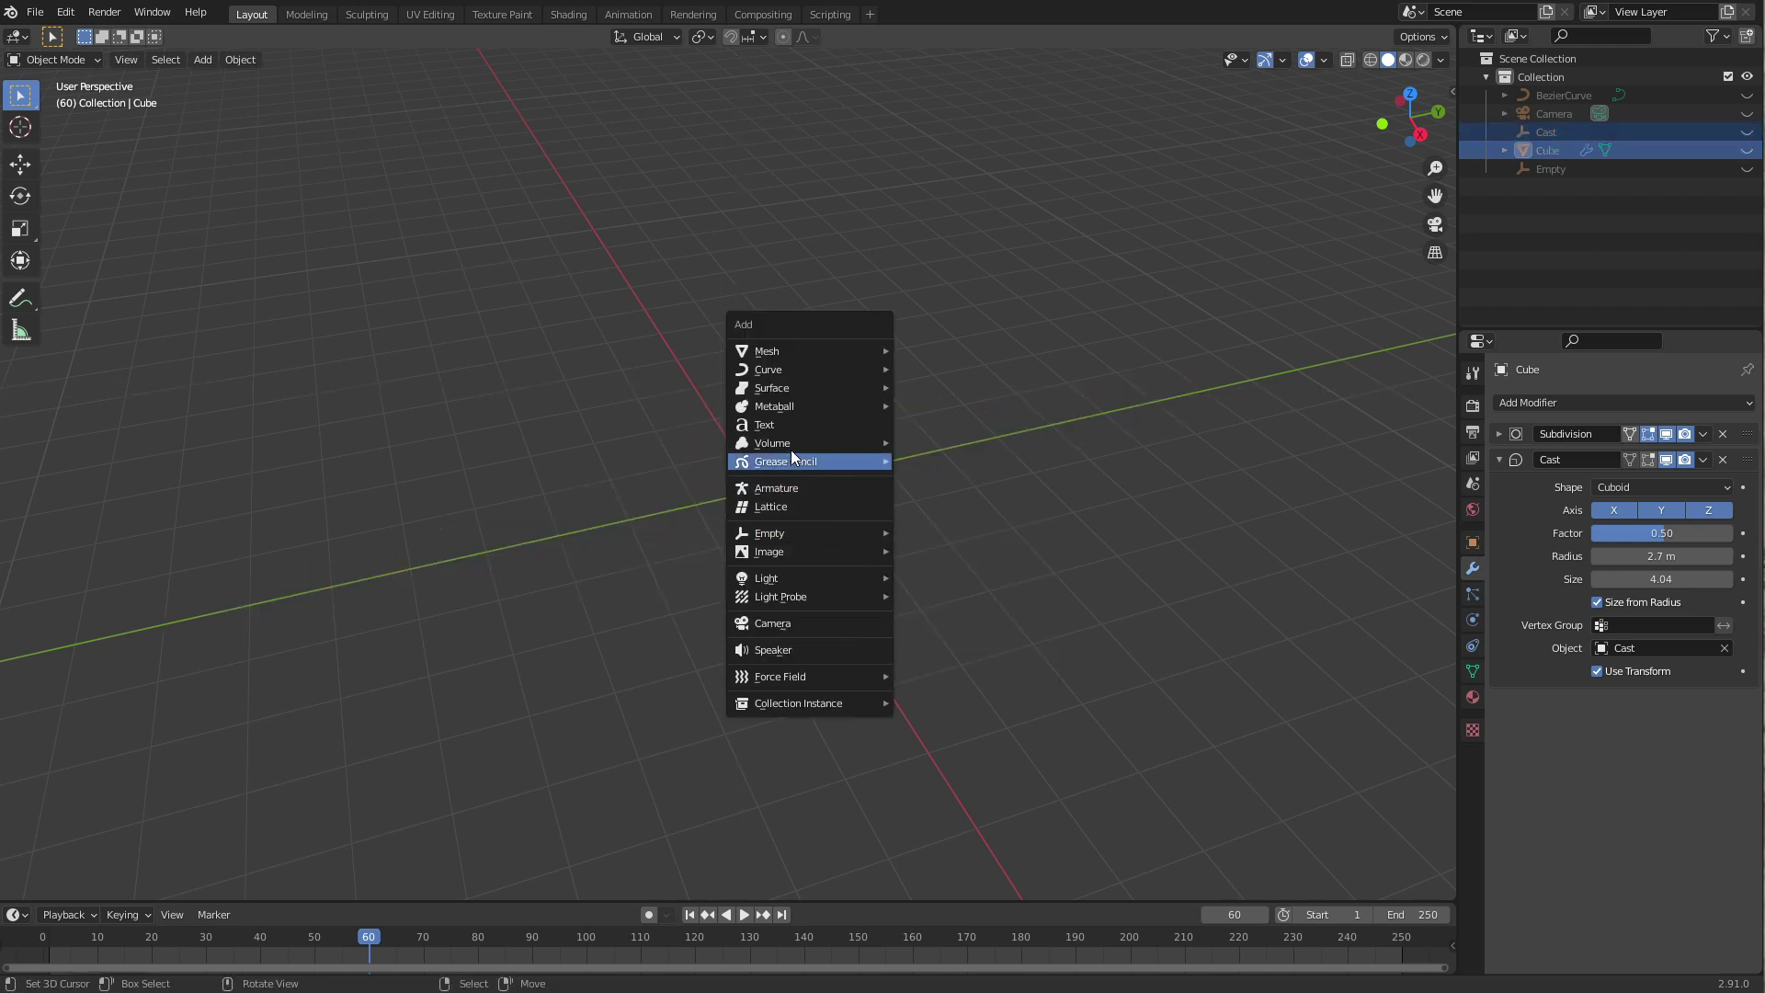
{"action": "mouse_move", "coordinate": [767, 351]}
{"action": "left_click", "coordinate": [987, 524]}
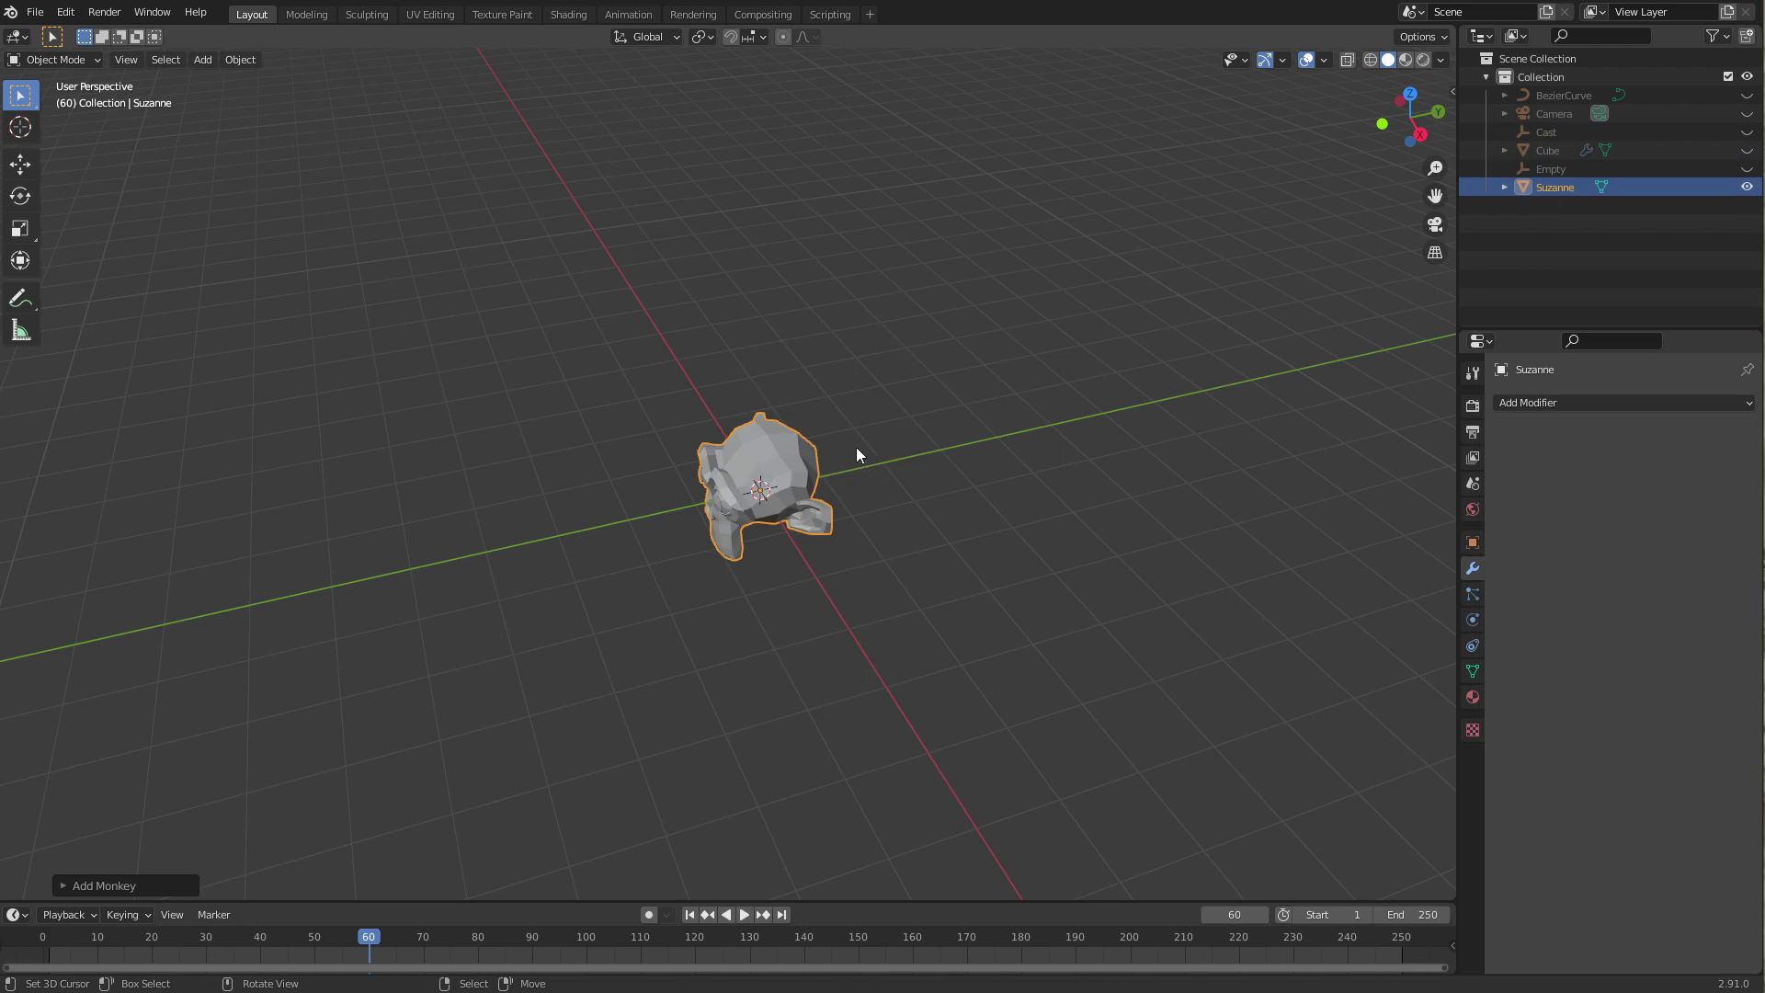
{"action": "key", "text": "ctrl+2"}
{"action": "middle_click_drag", "start_coordinate": [738, 521], "coordinate": [898, 467]}
{"action": "right_click", "coordinate": [897, 467]}
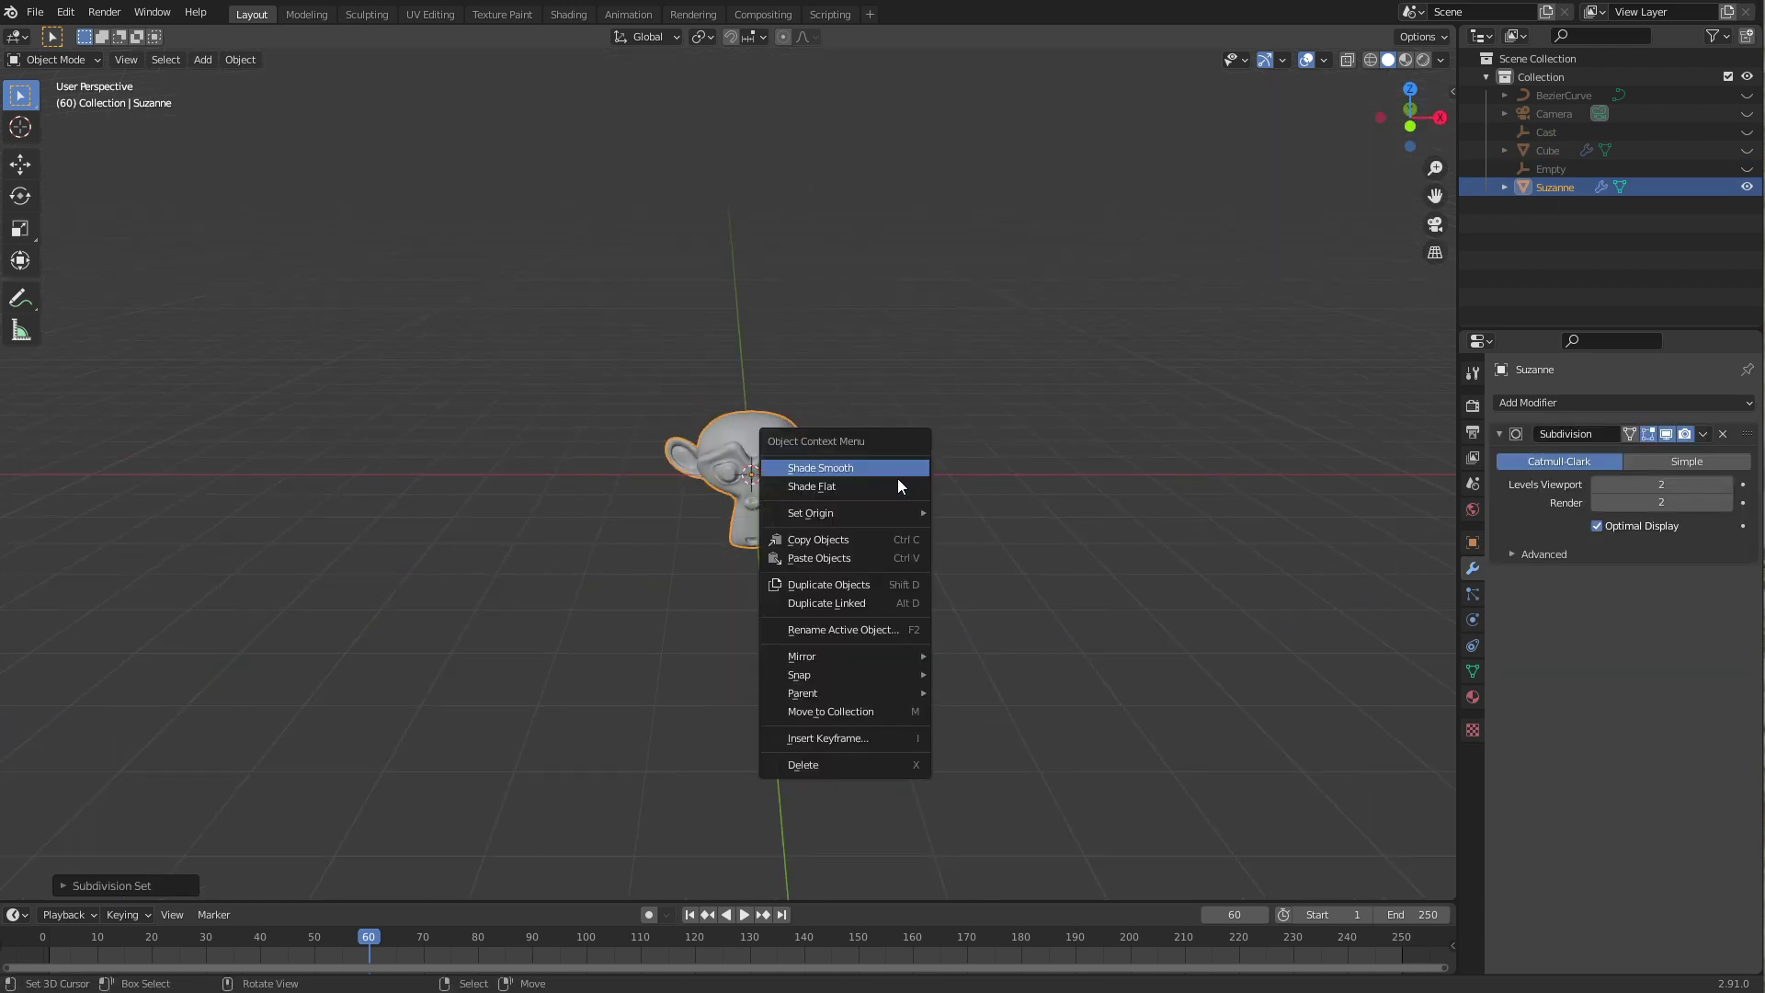
Step: Smooth-shade the monkey head and add a Cast modifier to it
{"action": "left_click", "coordinate": [882, 461]}
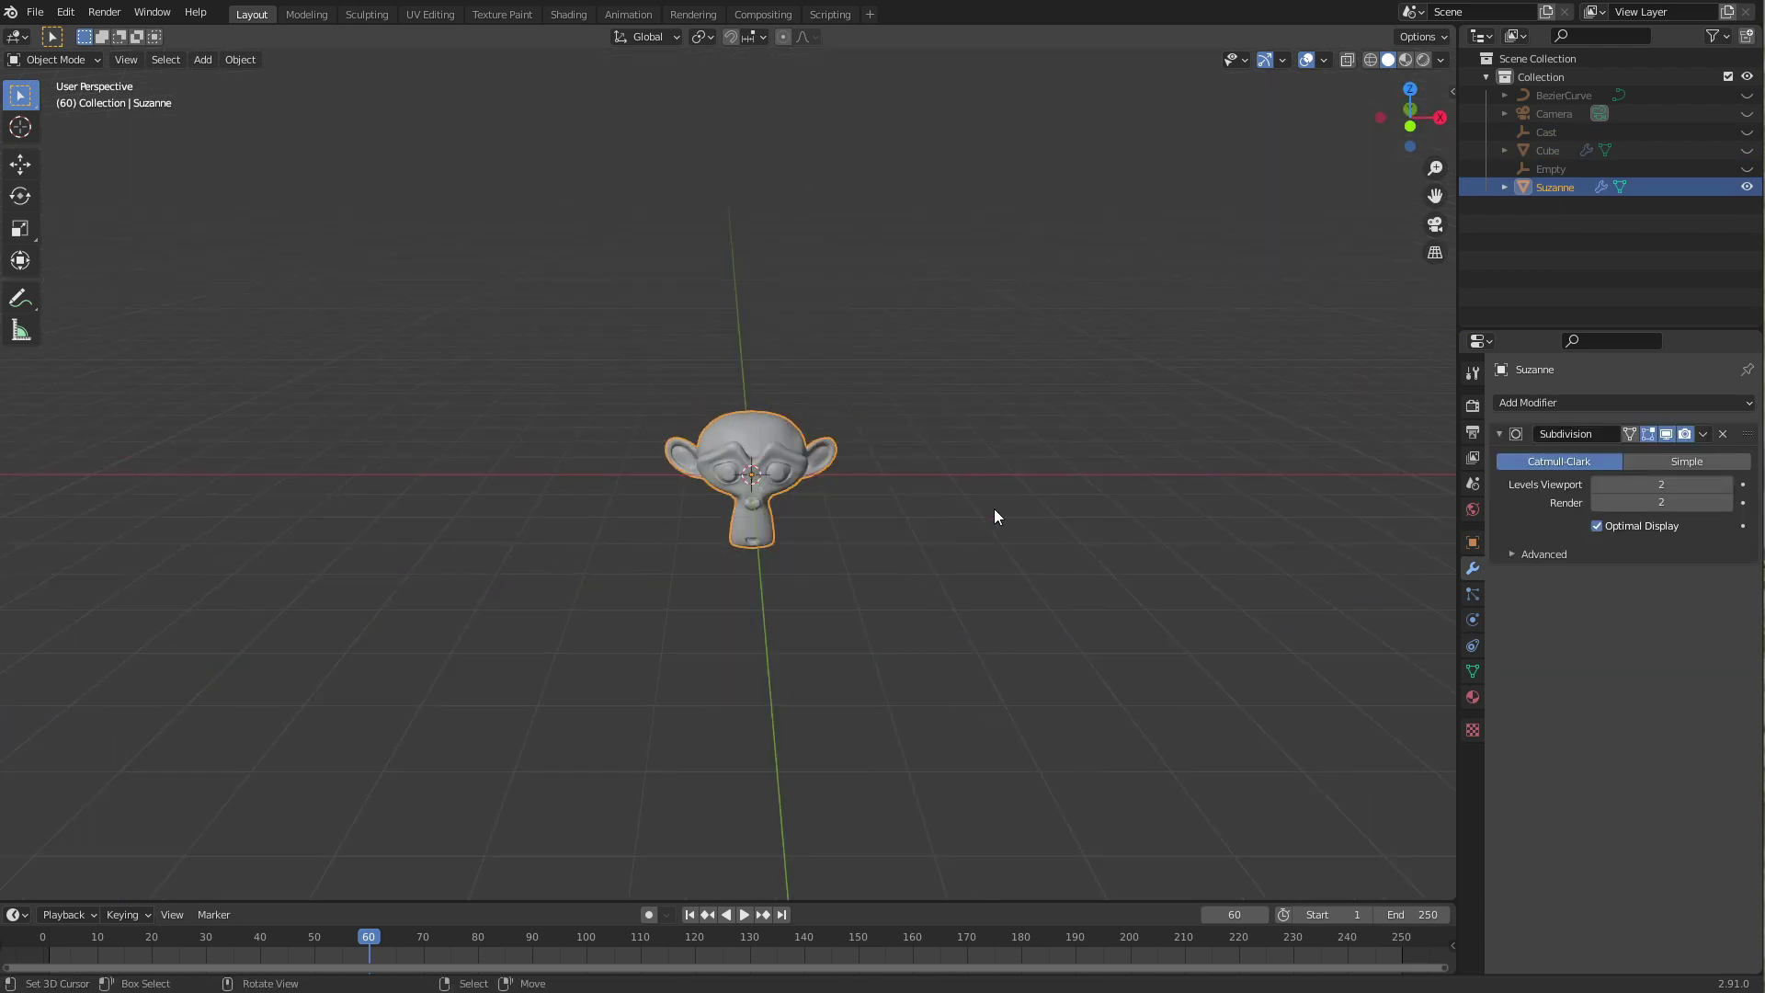
{"action": "left_click", "coordinate": [1512, 434]}
{"action": "left_click", "coordinate": [1524, 404]}
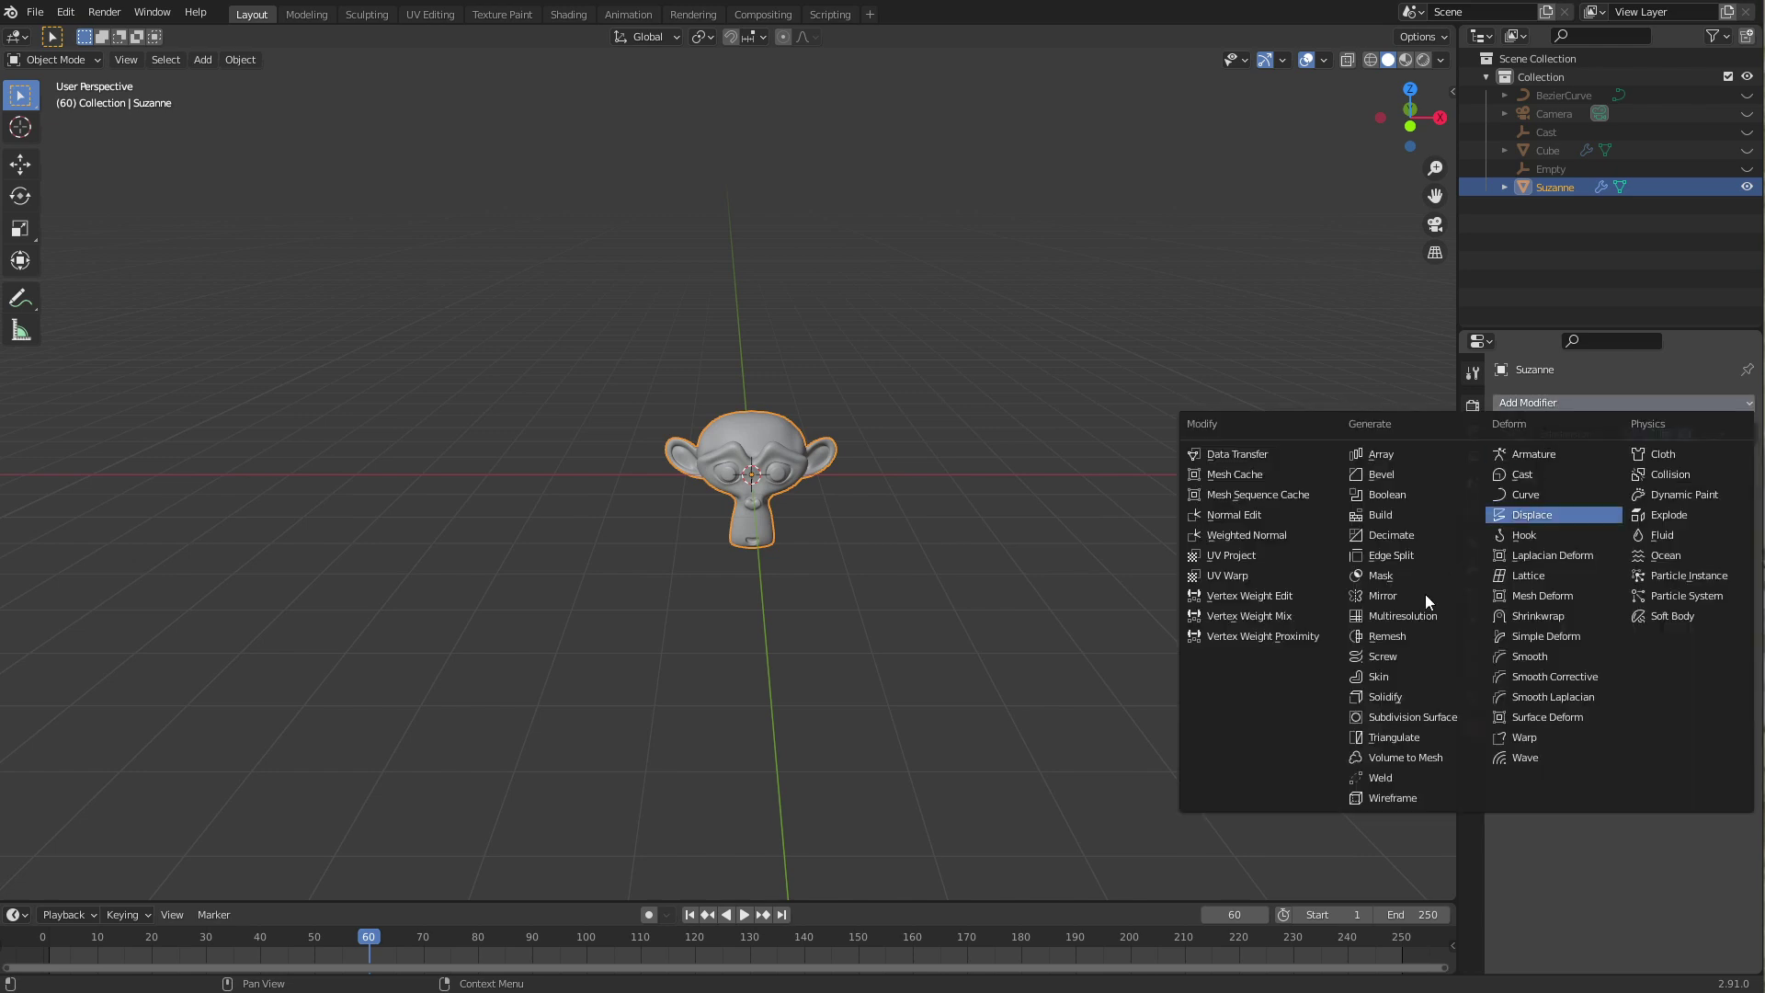
{"action": "left_click", "coordinate": [1523, 472]}
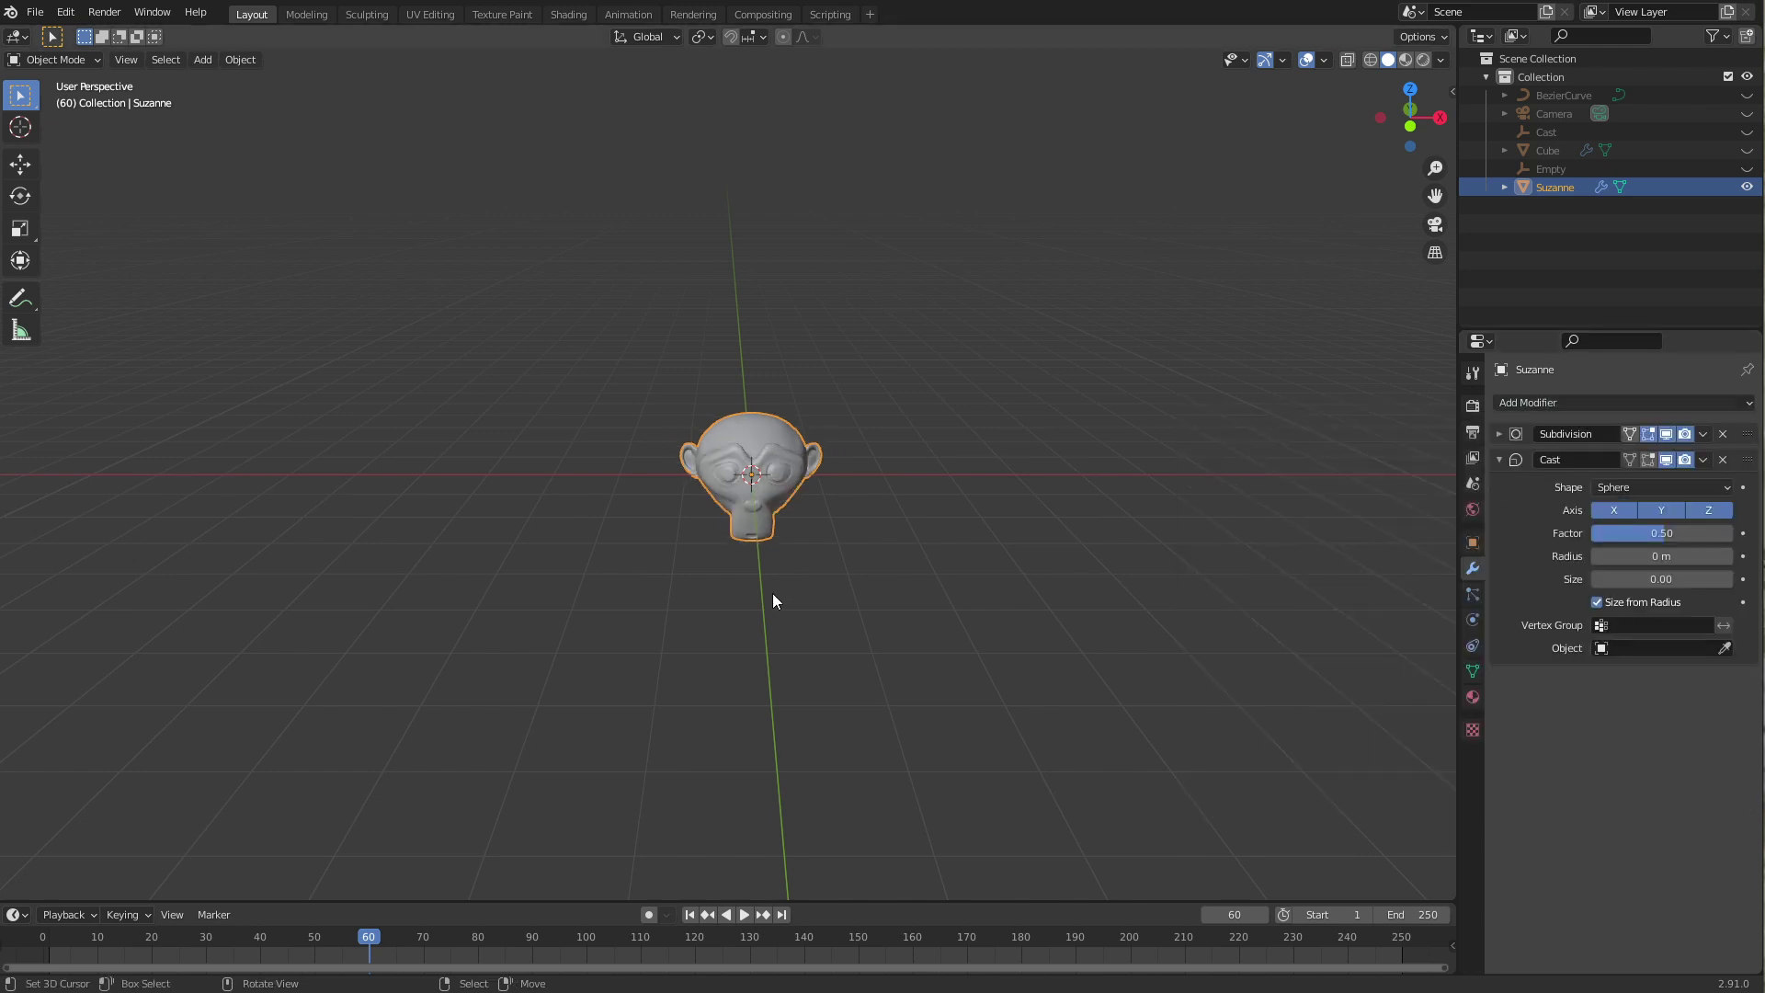
{"action": "scroll", "coordinate": [773, 593], "scroll_direction": "up", "scroll_amount": 3}
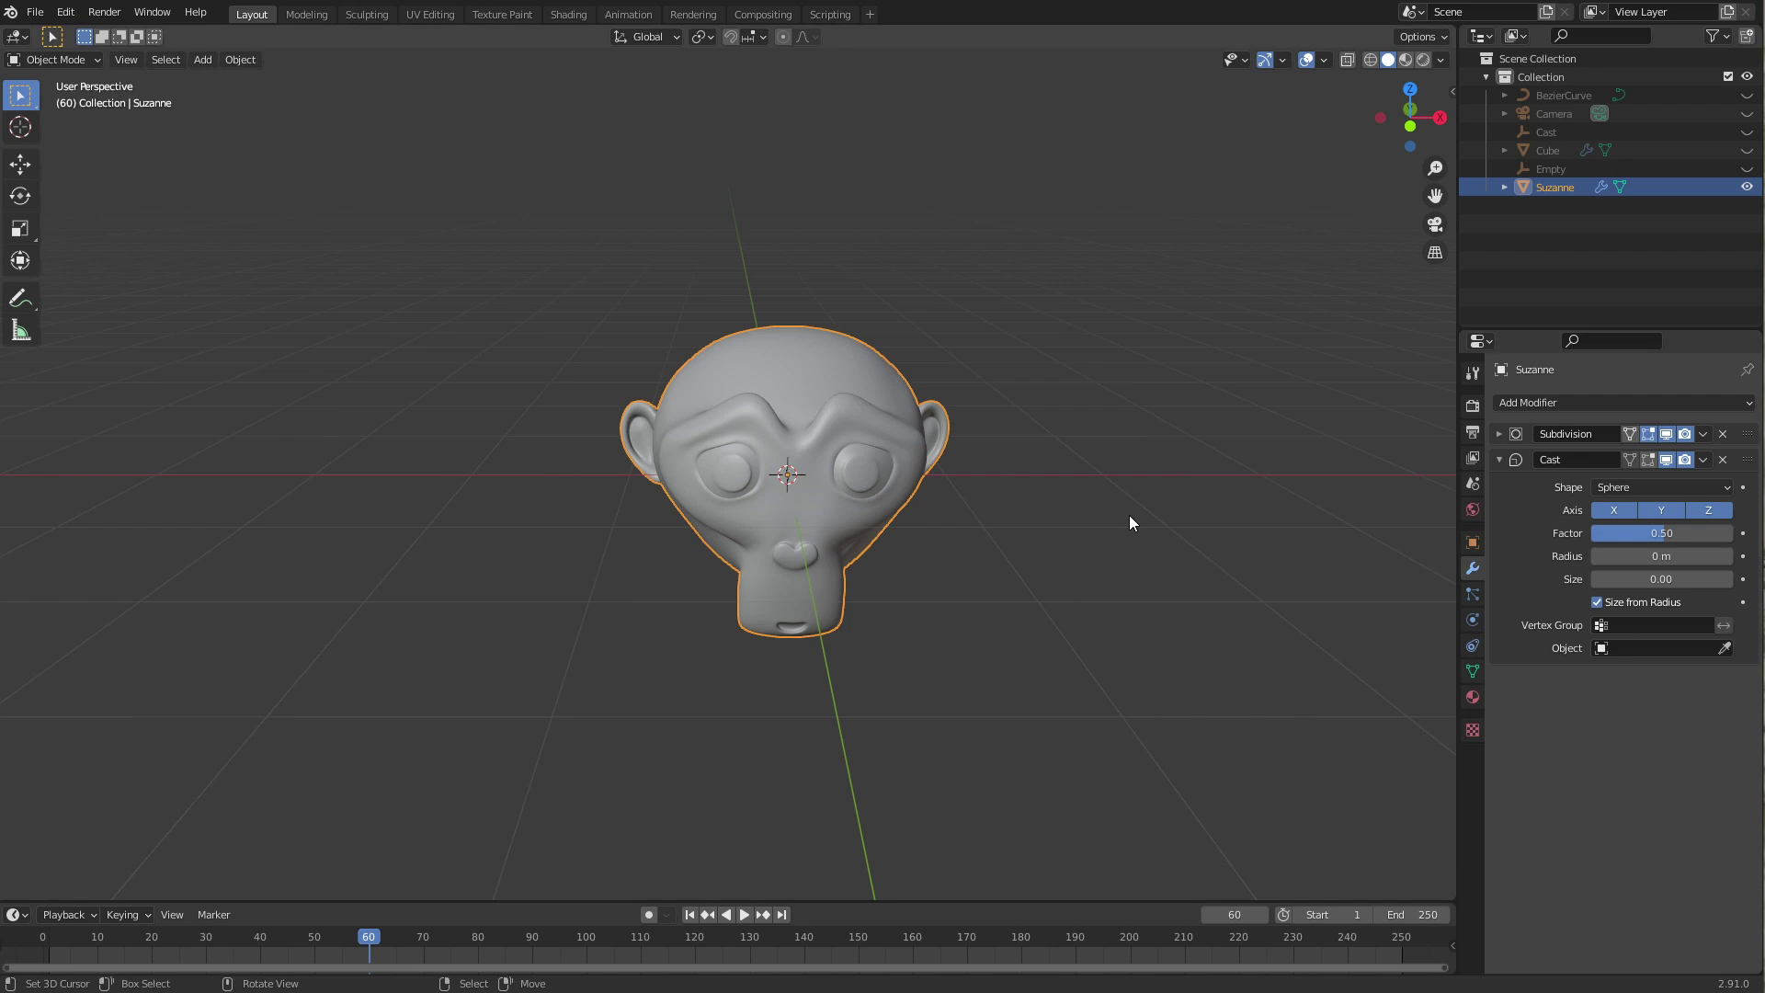
Step: Set the Sphere Cast factor to 1.00, turning the monkey into a smooth ball
{"action": "mouse_move", "coordinate": [1673, 533]}
{"action": "left_mouse_down"}
{"action": "mouse_move", "coordinate": [1719, 547]}
{"action": "mouse_move", "coordinate": [1667, 541]}
{"action": "left_mouse_up"}
{"action": "left_click", "coordinate": [1662, 539]}
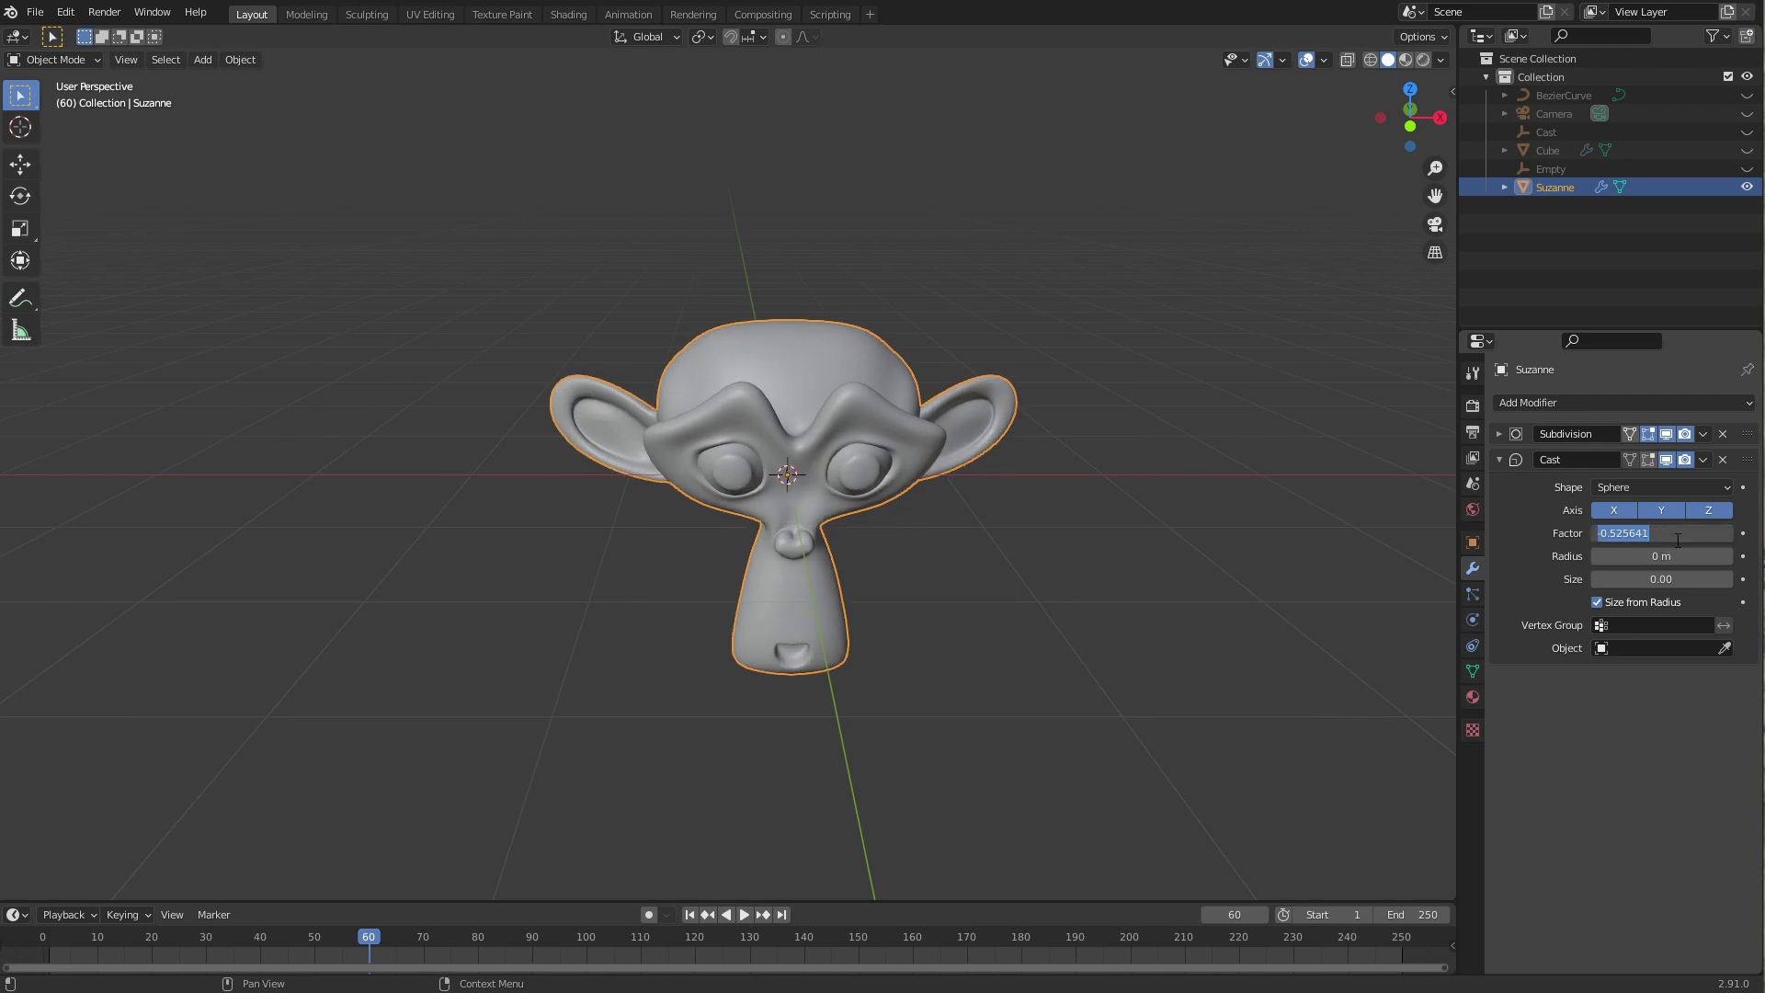
{"action": "type", "text": "1"}
{"action": "key", "text": "Return"}
{"action": "middle_click_drag", "start_coordinate": [966, 580], "coordinate": [749, 610]}
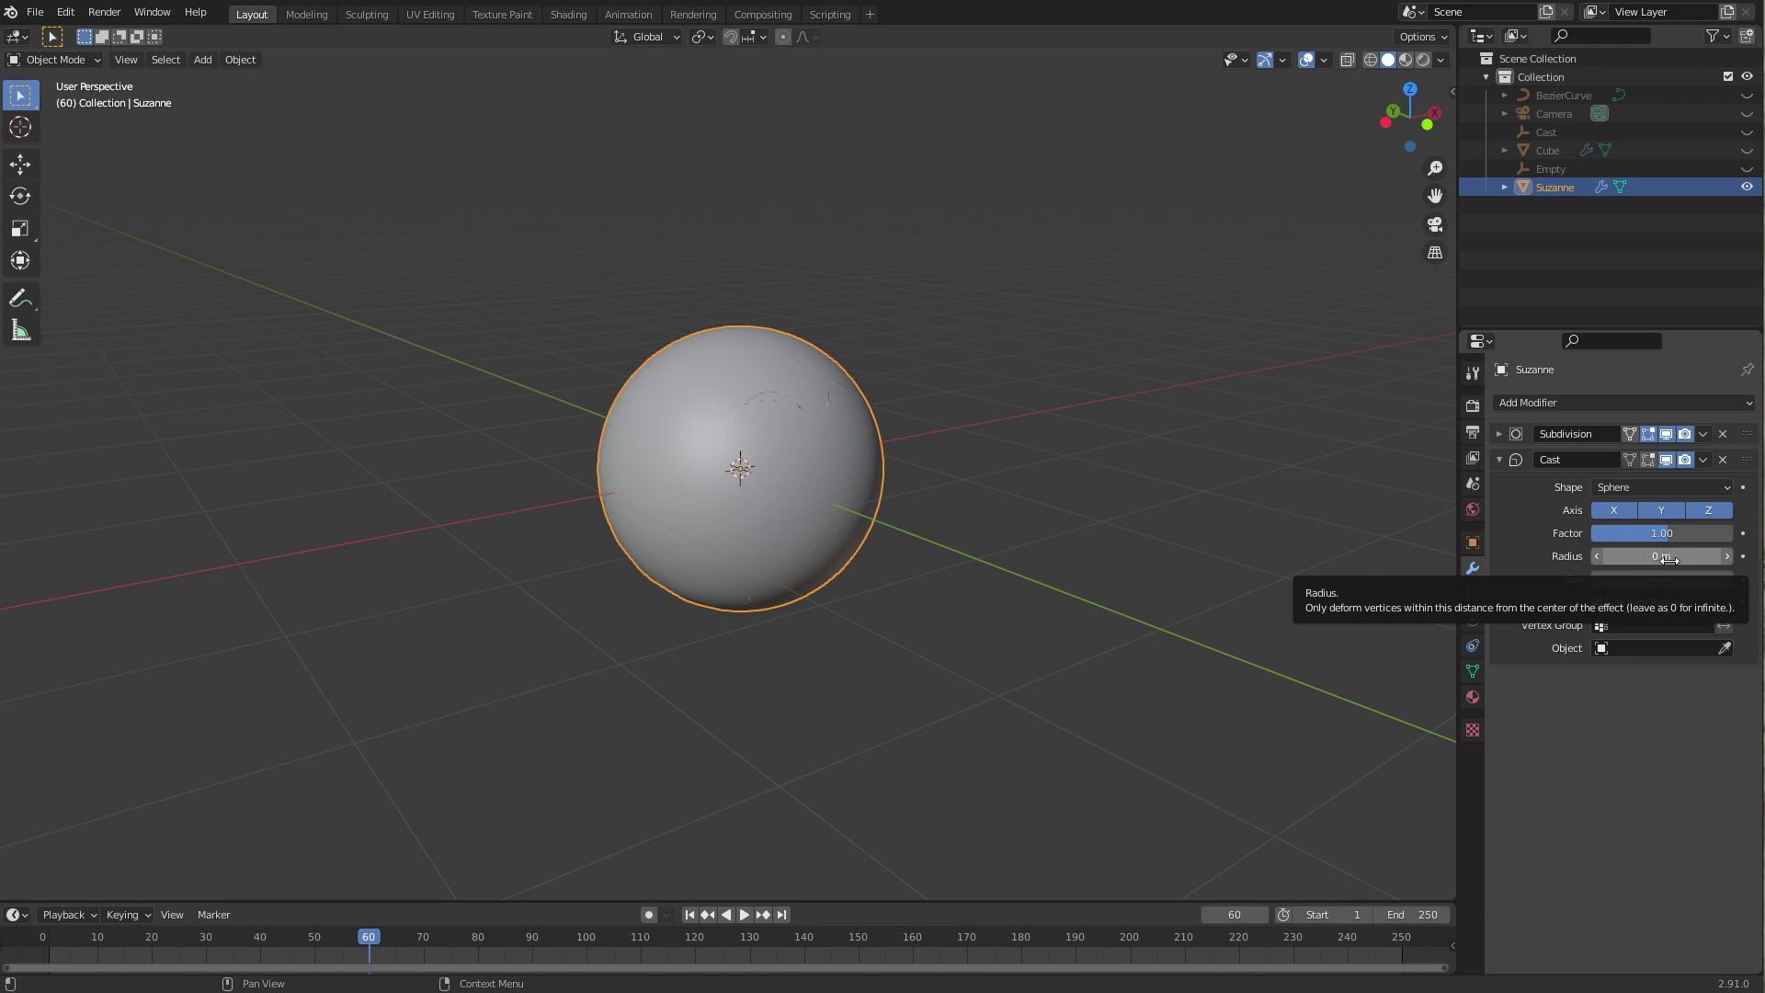
Step: Lower the monkey's Cast factor from 1.00 to 0.80 so the head regains some shape
{"action": "middle_click_drag", "start_coordinate": [839, 616], "coordinate": [774, 623]}
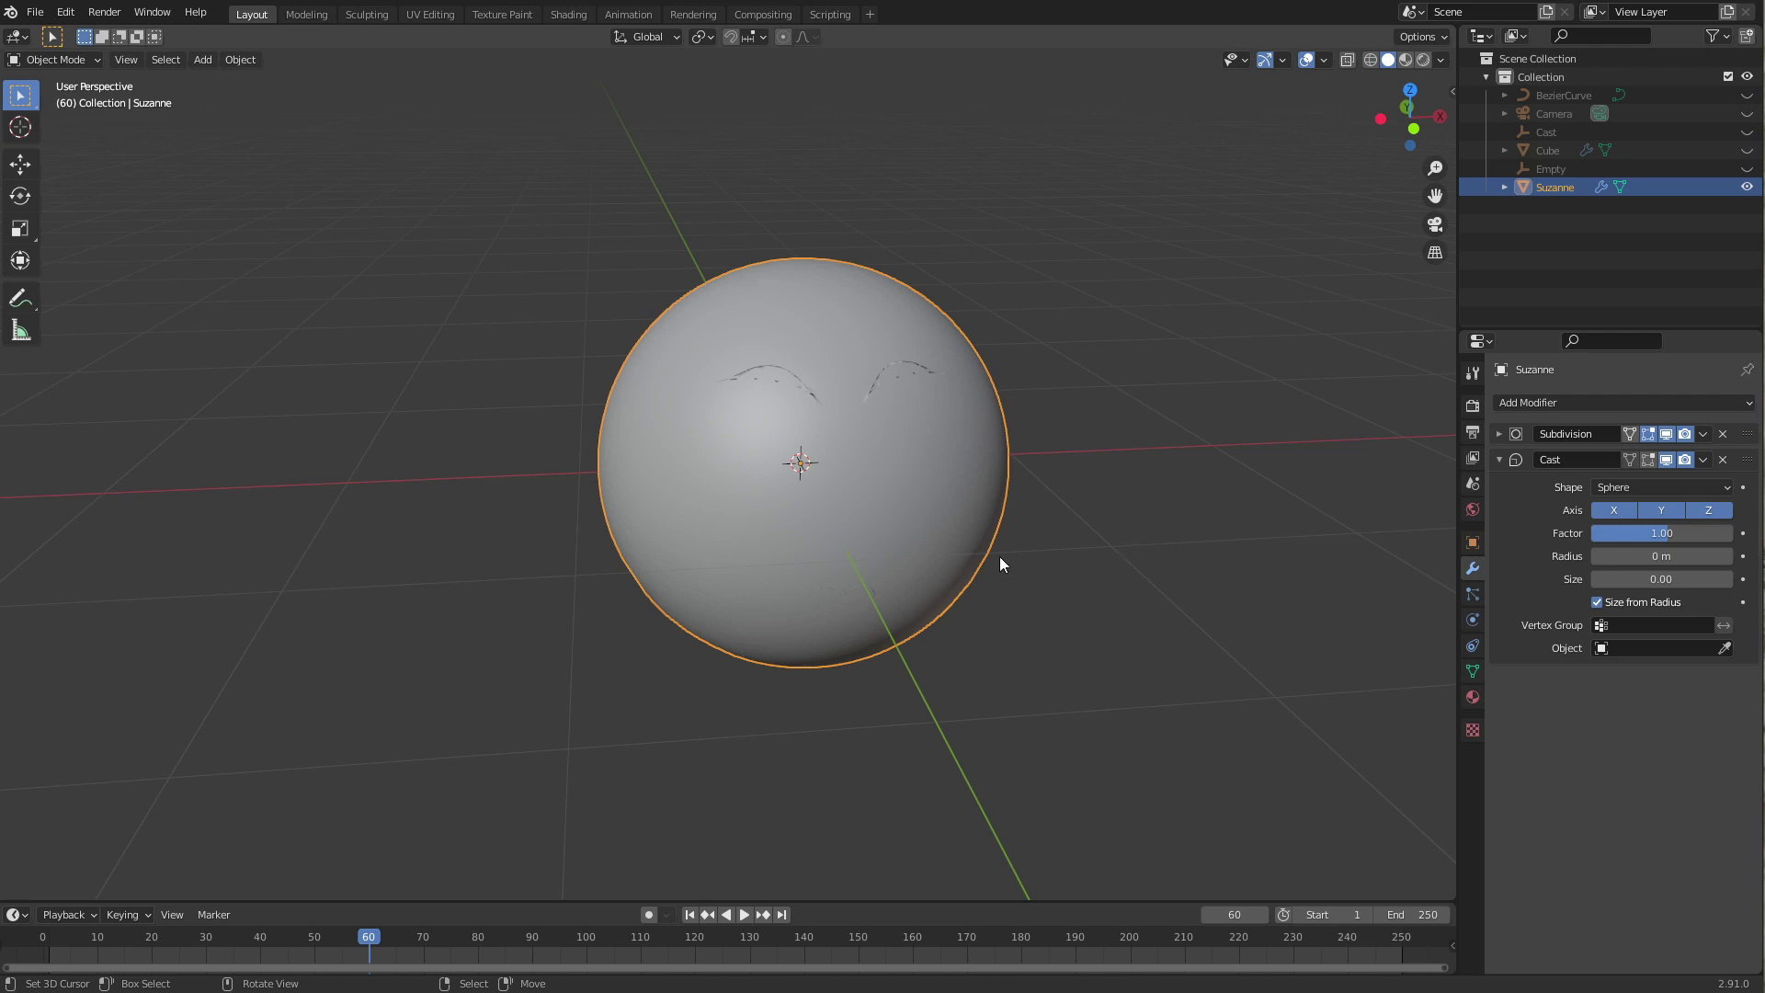
{"action": "mouse_move", "coordinate": [1723, 534]}
{"action": "left_mouse_down"}
{"action": "mouse_move", "coordinate": [1645, 537]}
{"action": "mouse_move", "coordinate": [1671, 535]}
{"action": "left_mouse_up"}
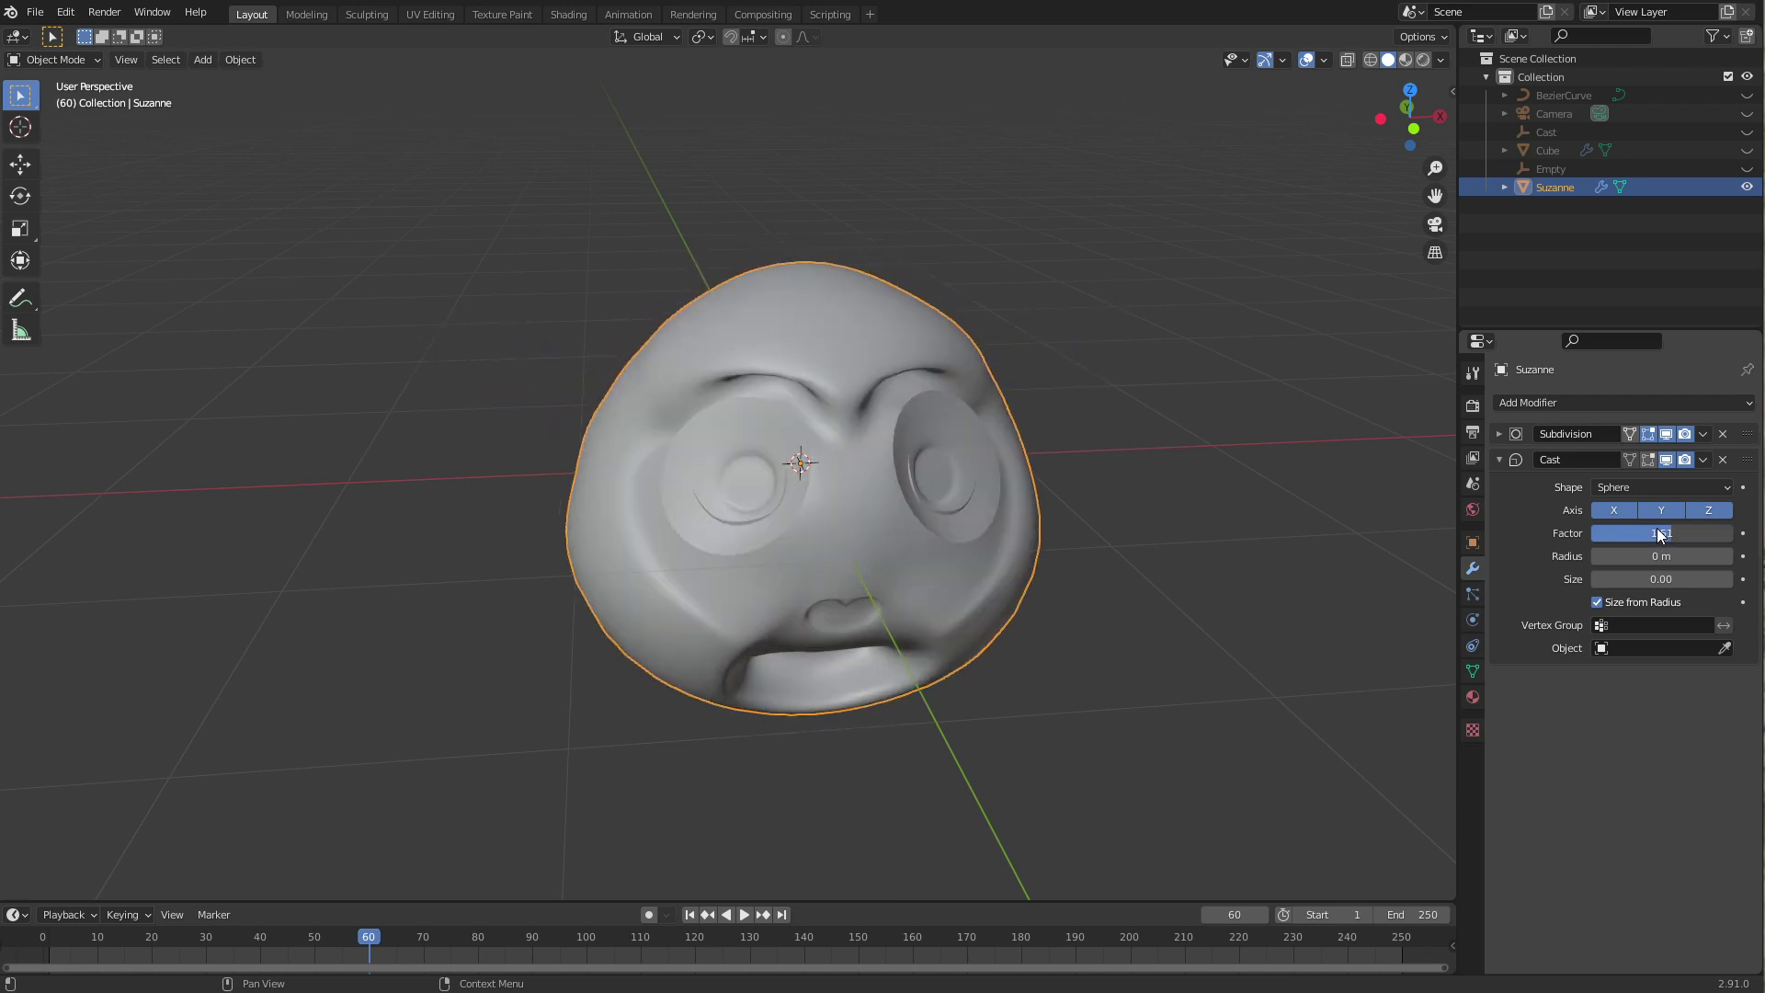
{"action": "left_click", "coordinate": [1671, 532]}
{"action": "key", "text": "BackSpace"}
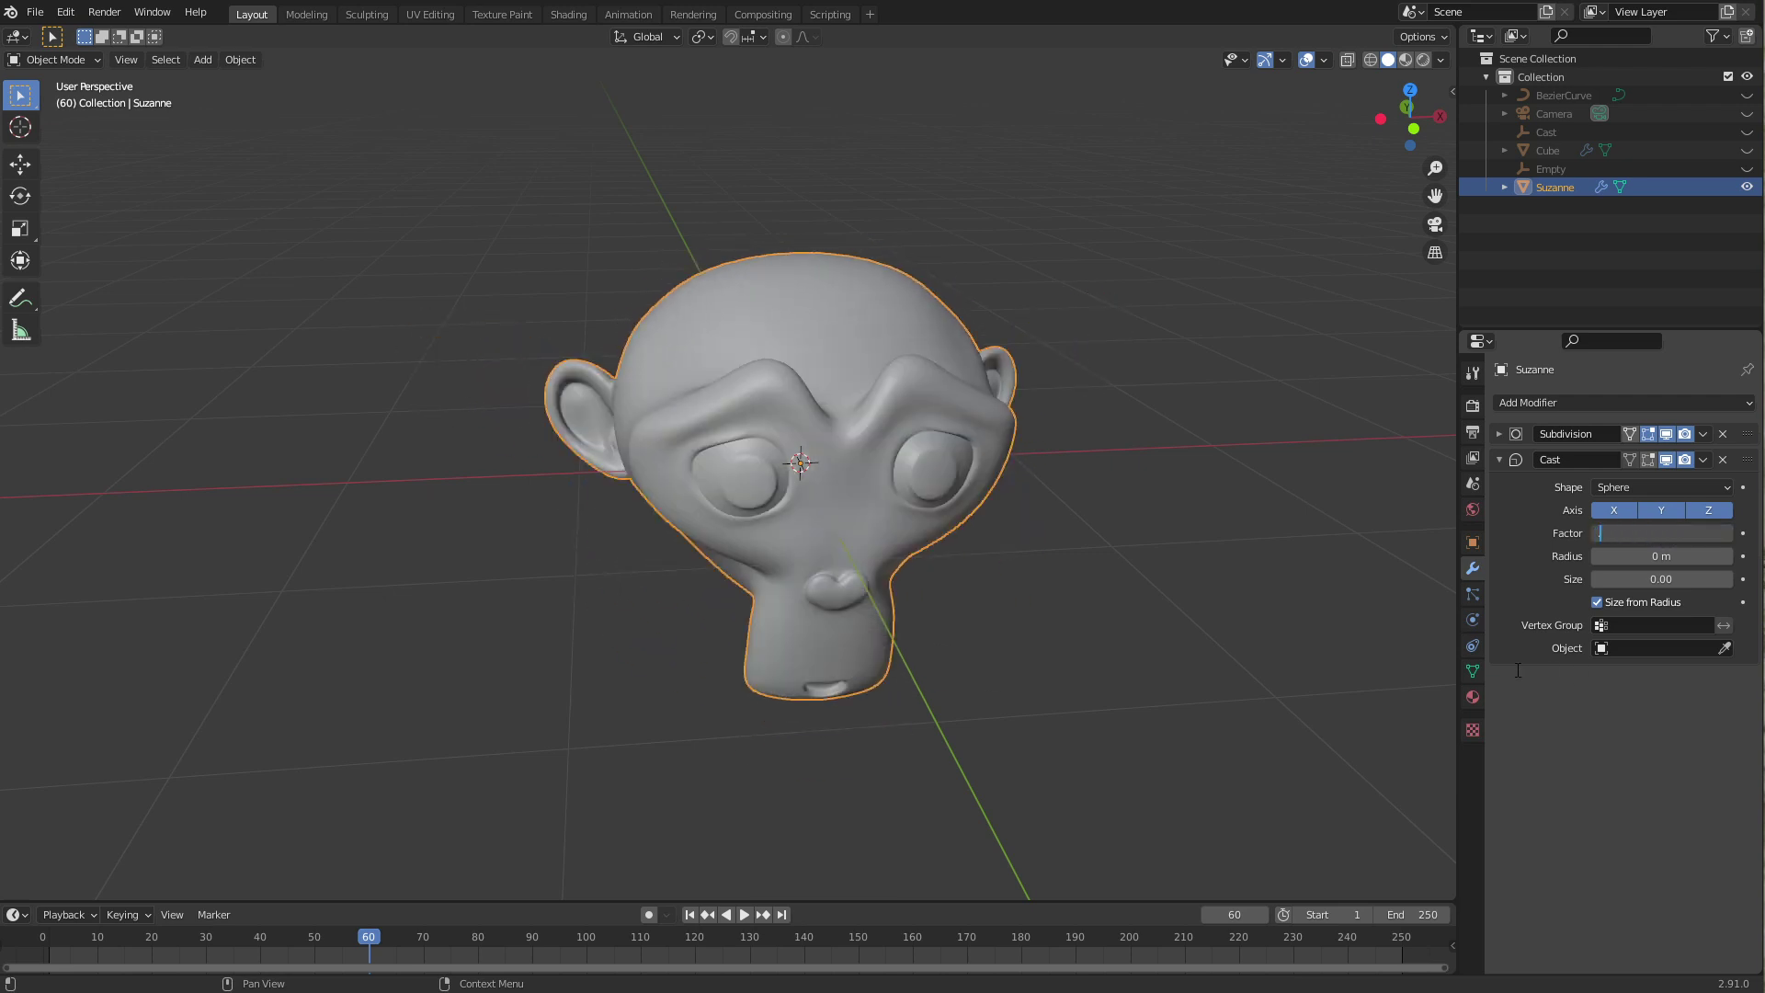
{"action": "type", "text": ".8"}
{"action": "key", "text": "Return"}
{"action": "mouse_move", "coordinate": [1044, 667]}
{"action": "middle_mouse_down"}
{"action": "mouse_move", "coordinate": [847, 540]}
{"action": "mouse_move", "coordinate": [1073, 646]}
{"action": "middle_mouse_up"}
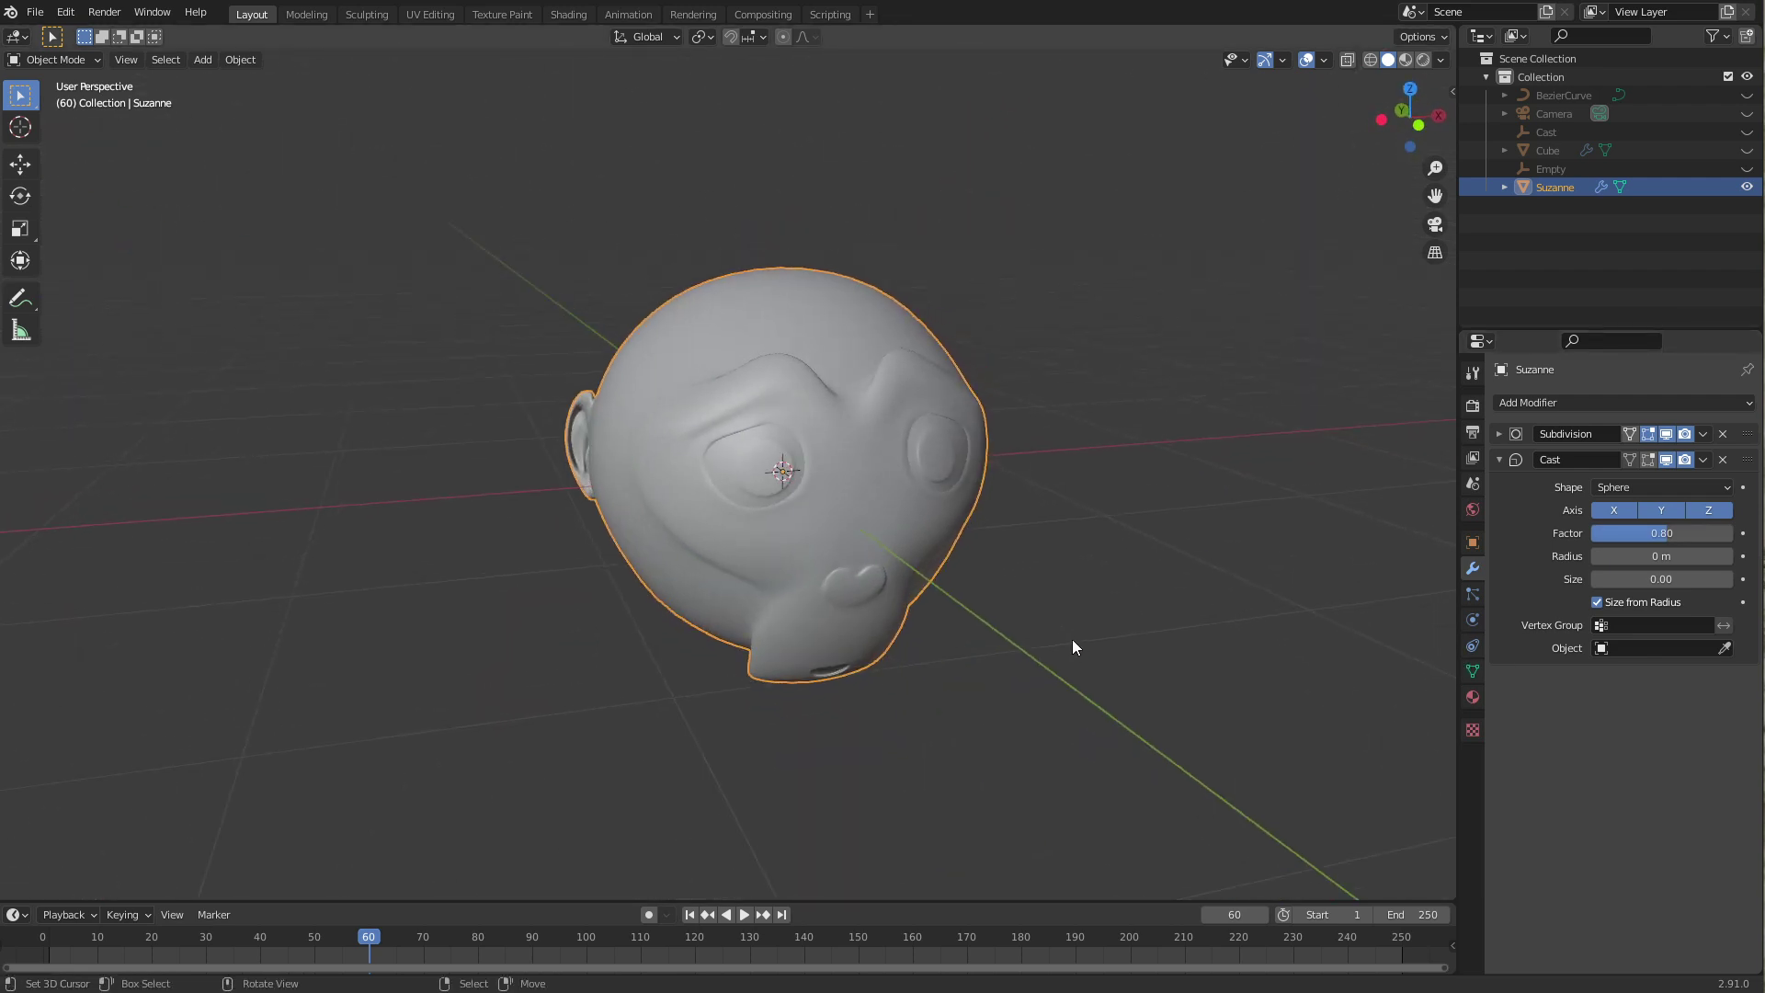
Step: Change the Cast shape to Cylinder, then to Cuboid
{"action": "left_click", "coordinate": [1639, 488]}
{"action": "left_click", "coordinate": [1644, 529]}
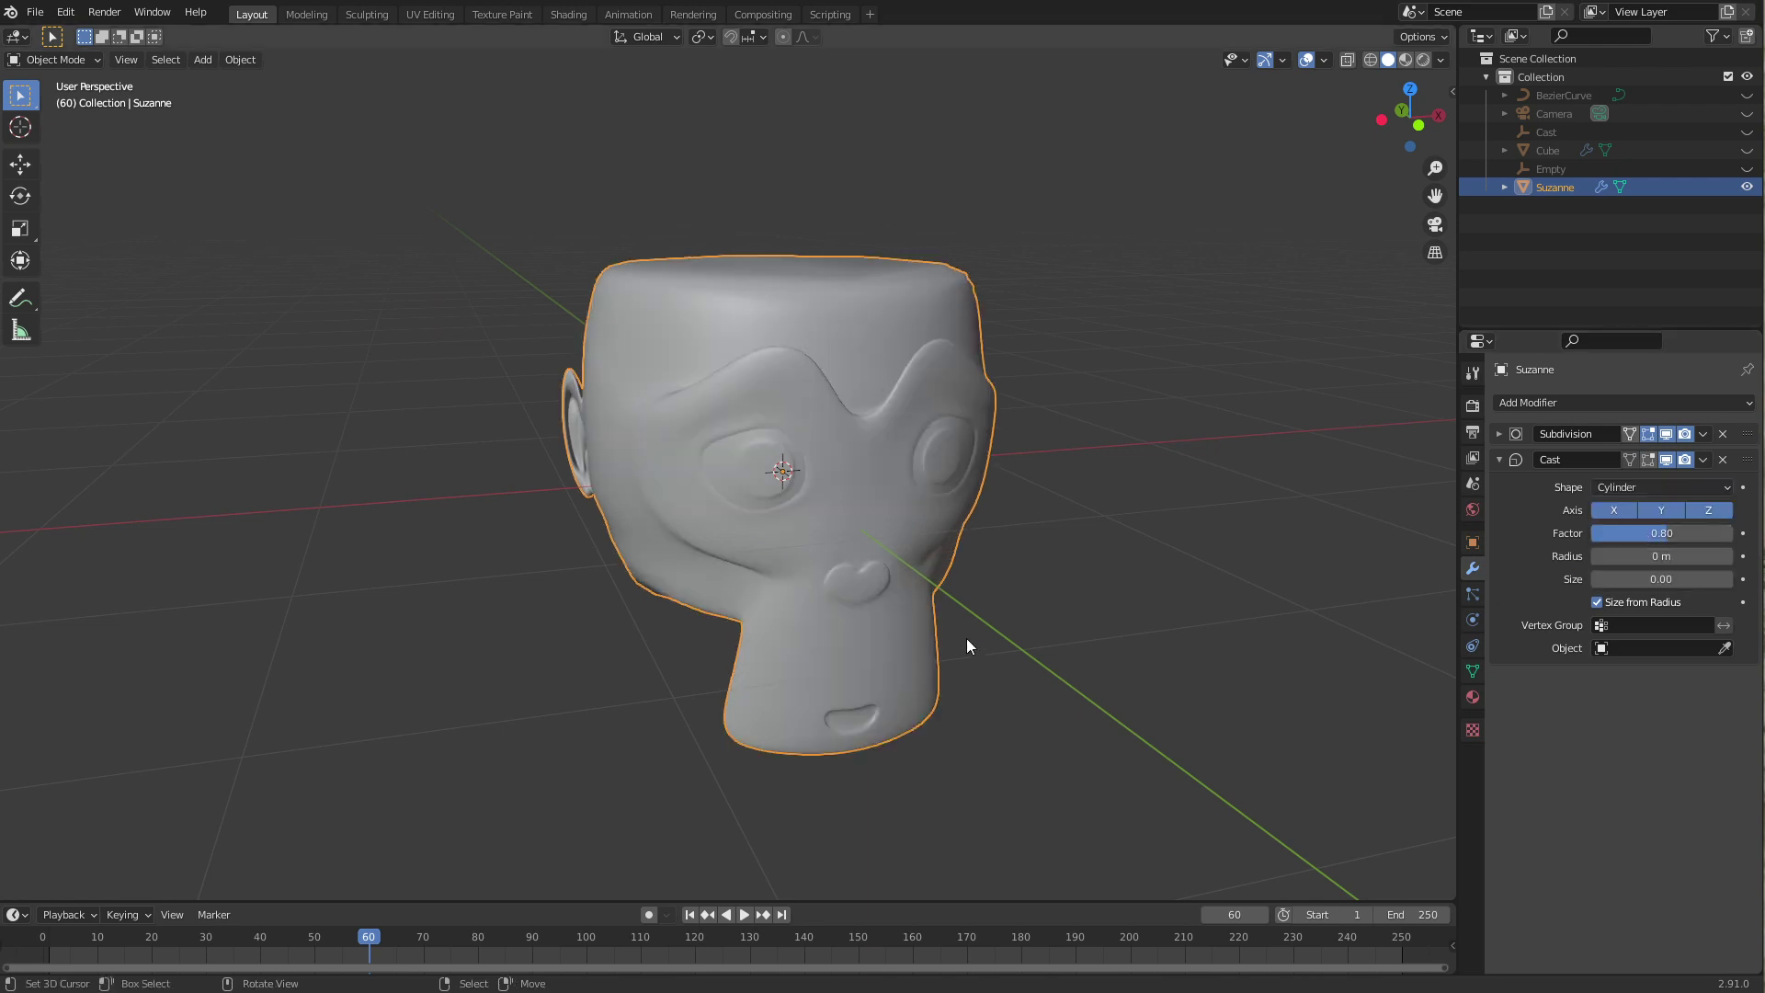
{"action": "mouse_move", "coordinate": [967, 638]}
{"action": "middle_mouse_down"}
{"action": "mouse_move", "coordinate": [1091, 559]}
{"action": "mouse_move", "coordinate": [1098, 645]}
{"action": "mouse_move", "coordinate": [1014, 671]}
{"action": "mouse_move", "coordinate": [941, 649]}
{"action": "mouse_move", "coordinate": [938, 623]}
{"action": "mouse_move", "coordinate": [771, 678]}
{"action": "mouse_move", "coordinate": [925, 639]}
{"action": "middle_mouse_up"}
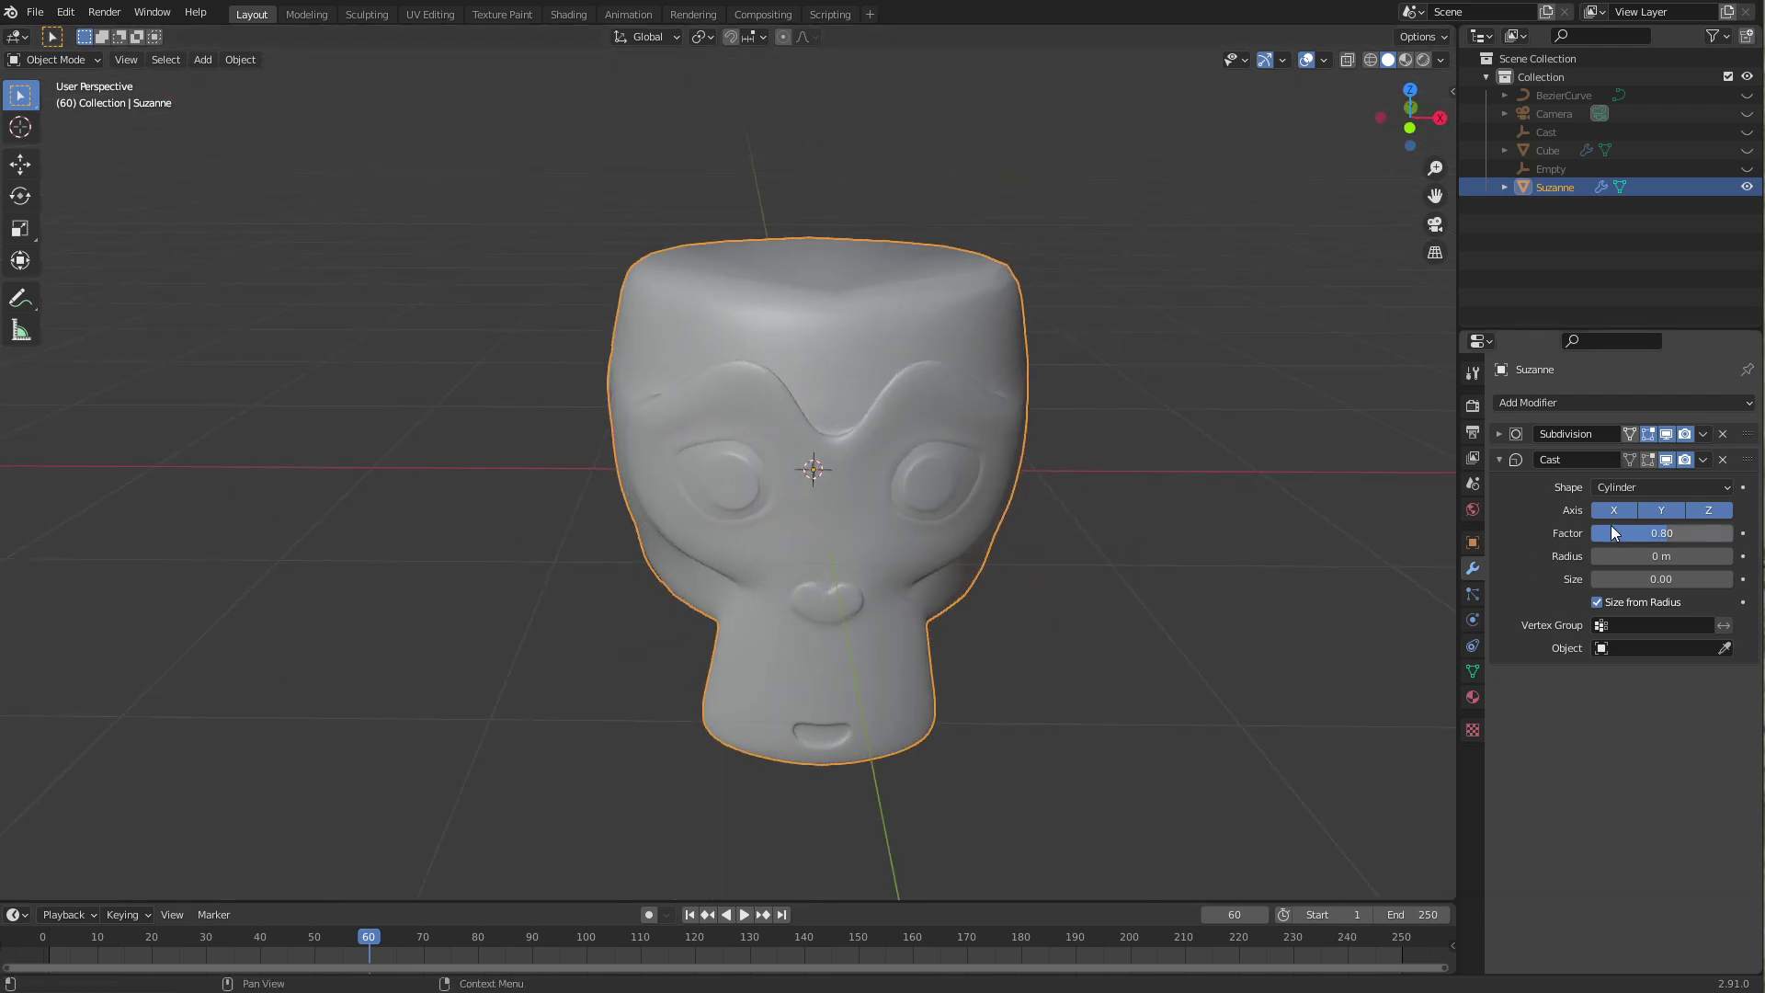
{"action": "left_click", "coordinate": [1648, 488]}
{"action": "left_click", "coordinate": [1634, 547]}
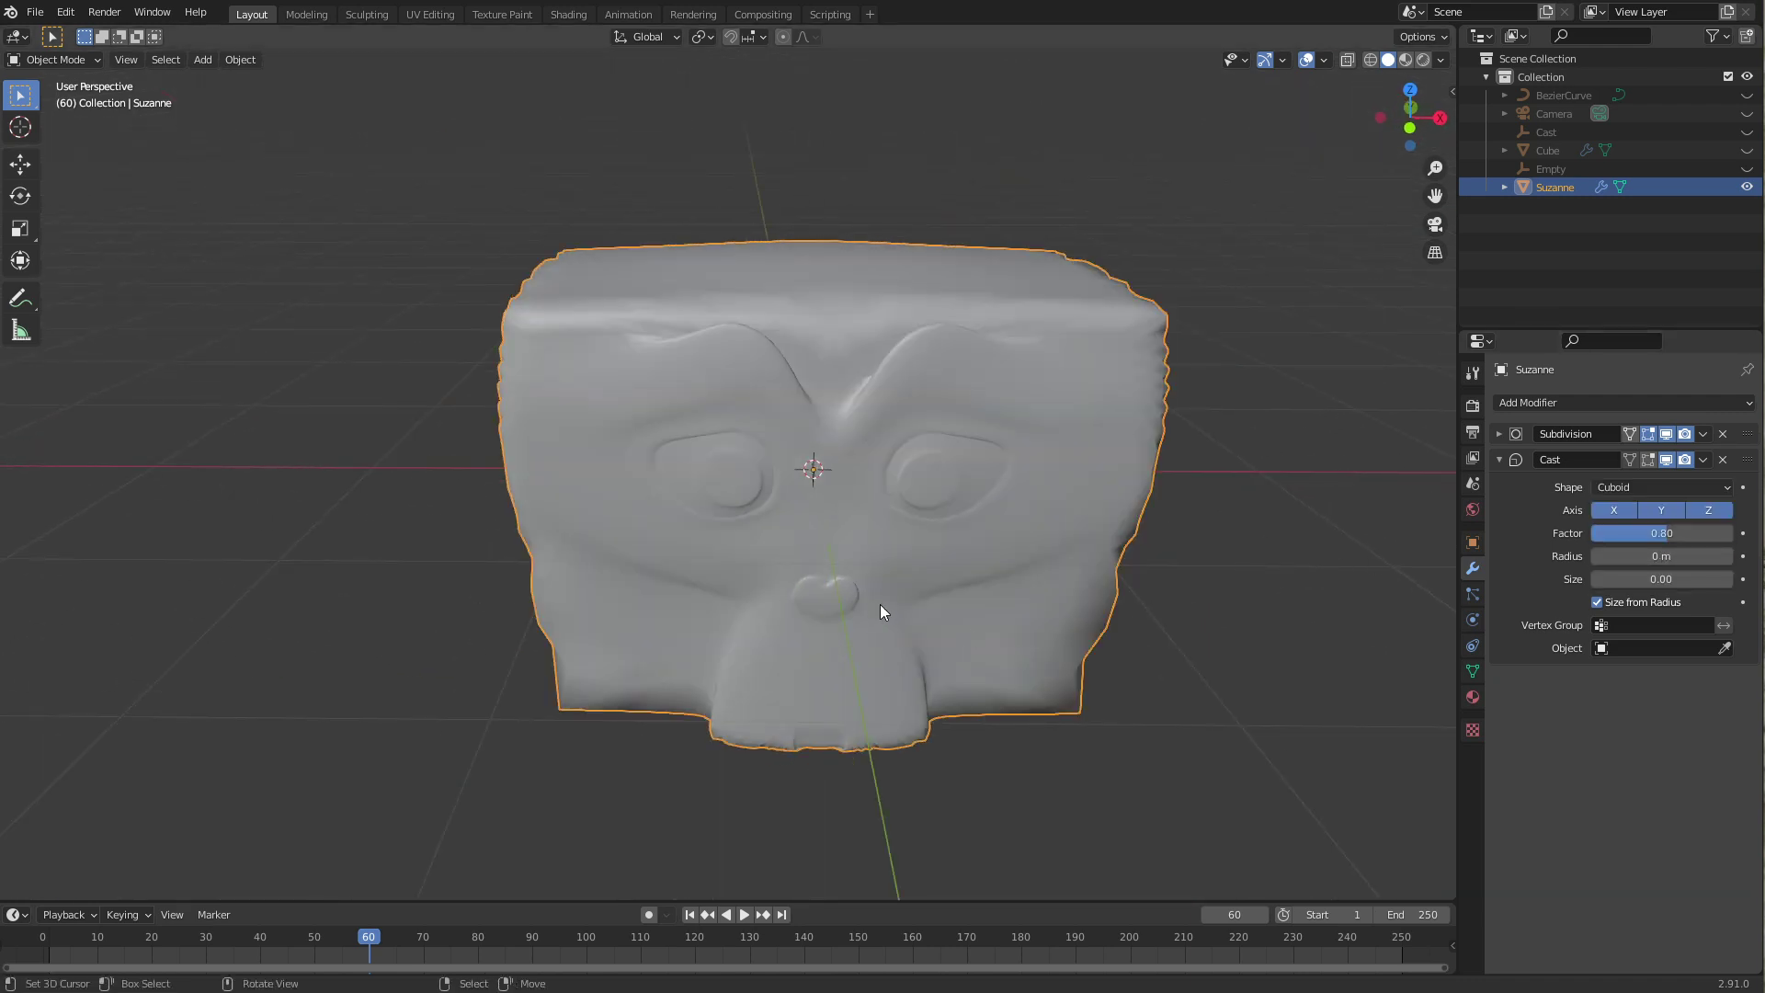
{"action": "middle_click_drag", "start_coordinate": [880, 605], "coordinate": [921, 601]}
Step: Raise the Subdivision Levels Viewport from 2 to 4
{"action": "left_click", "coordinate": [1499, 434]}
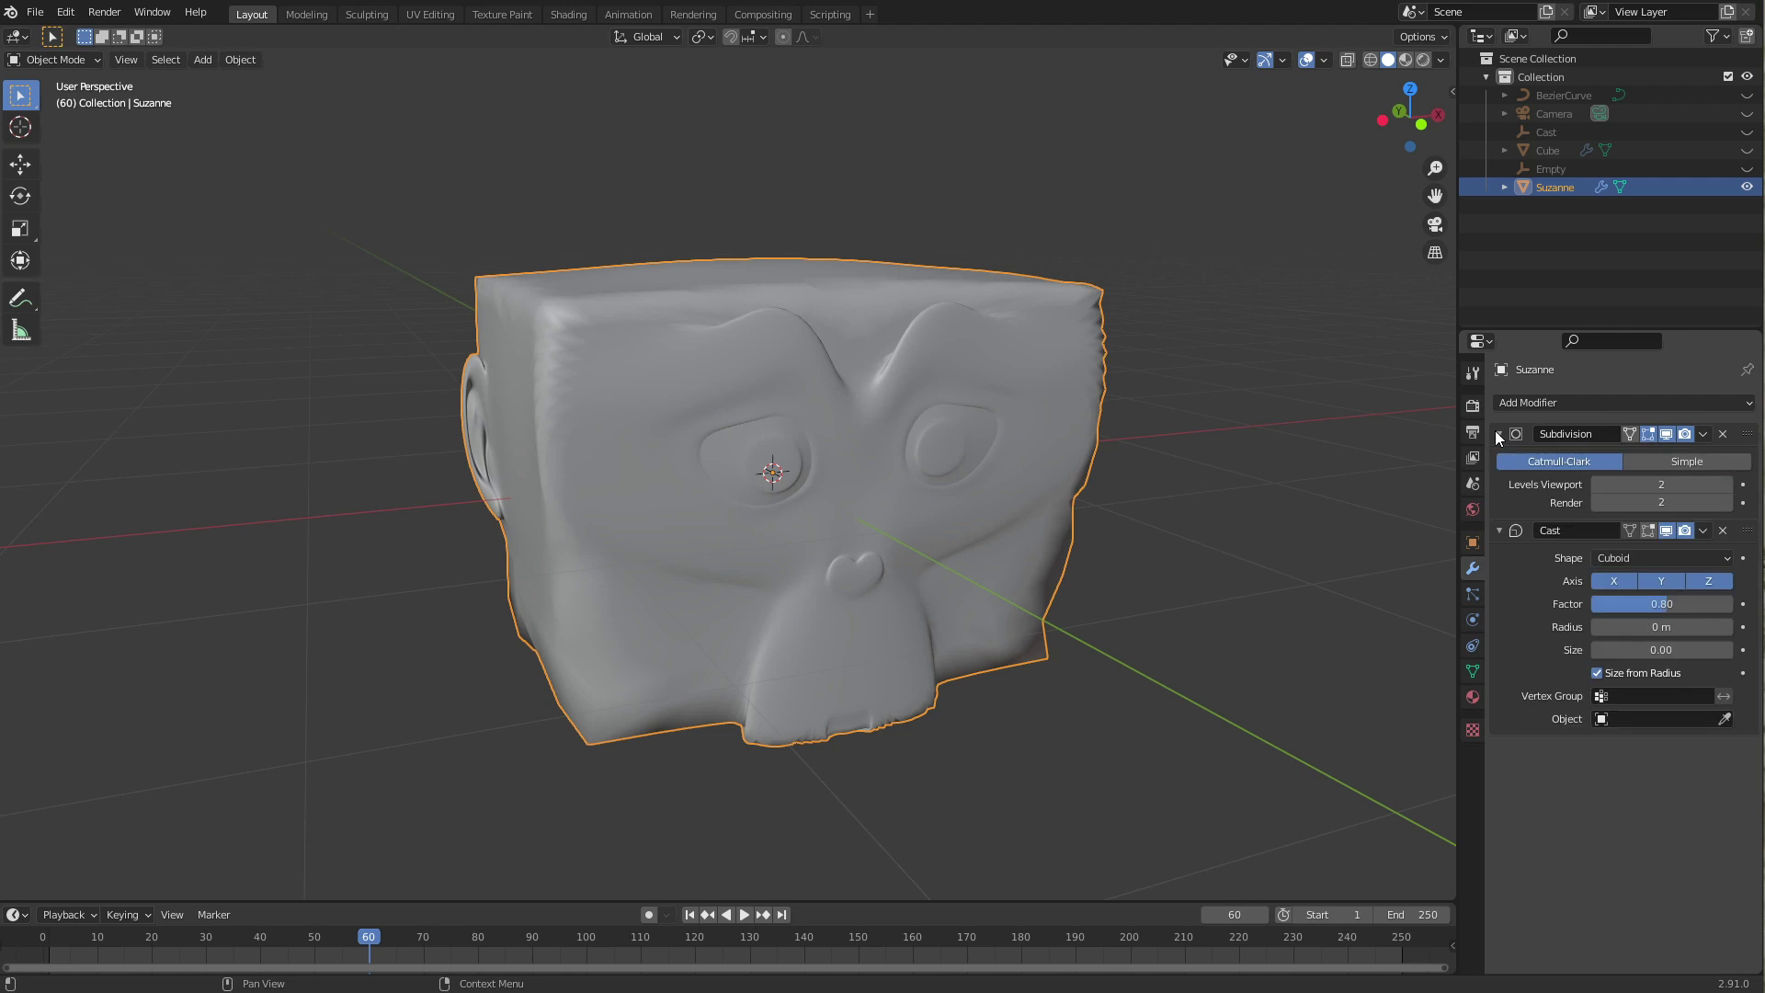
{"action": "left_click", "coordinate": [1724, 484]}
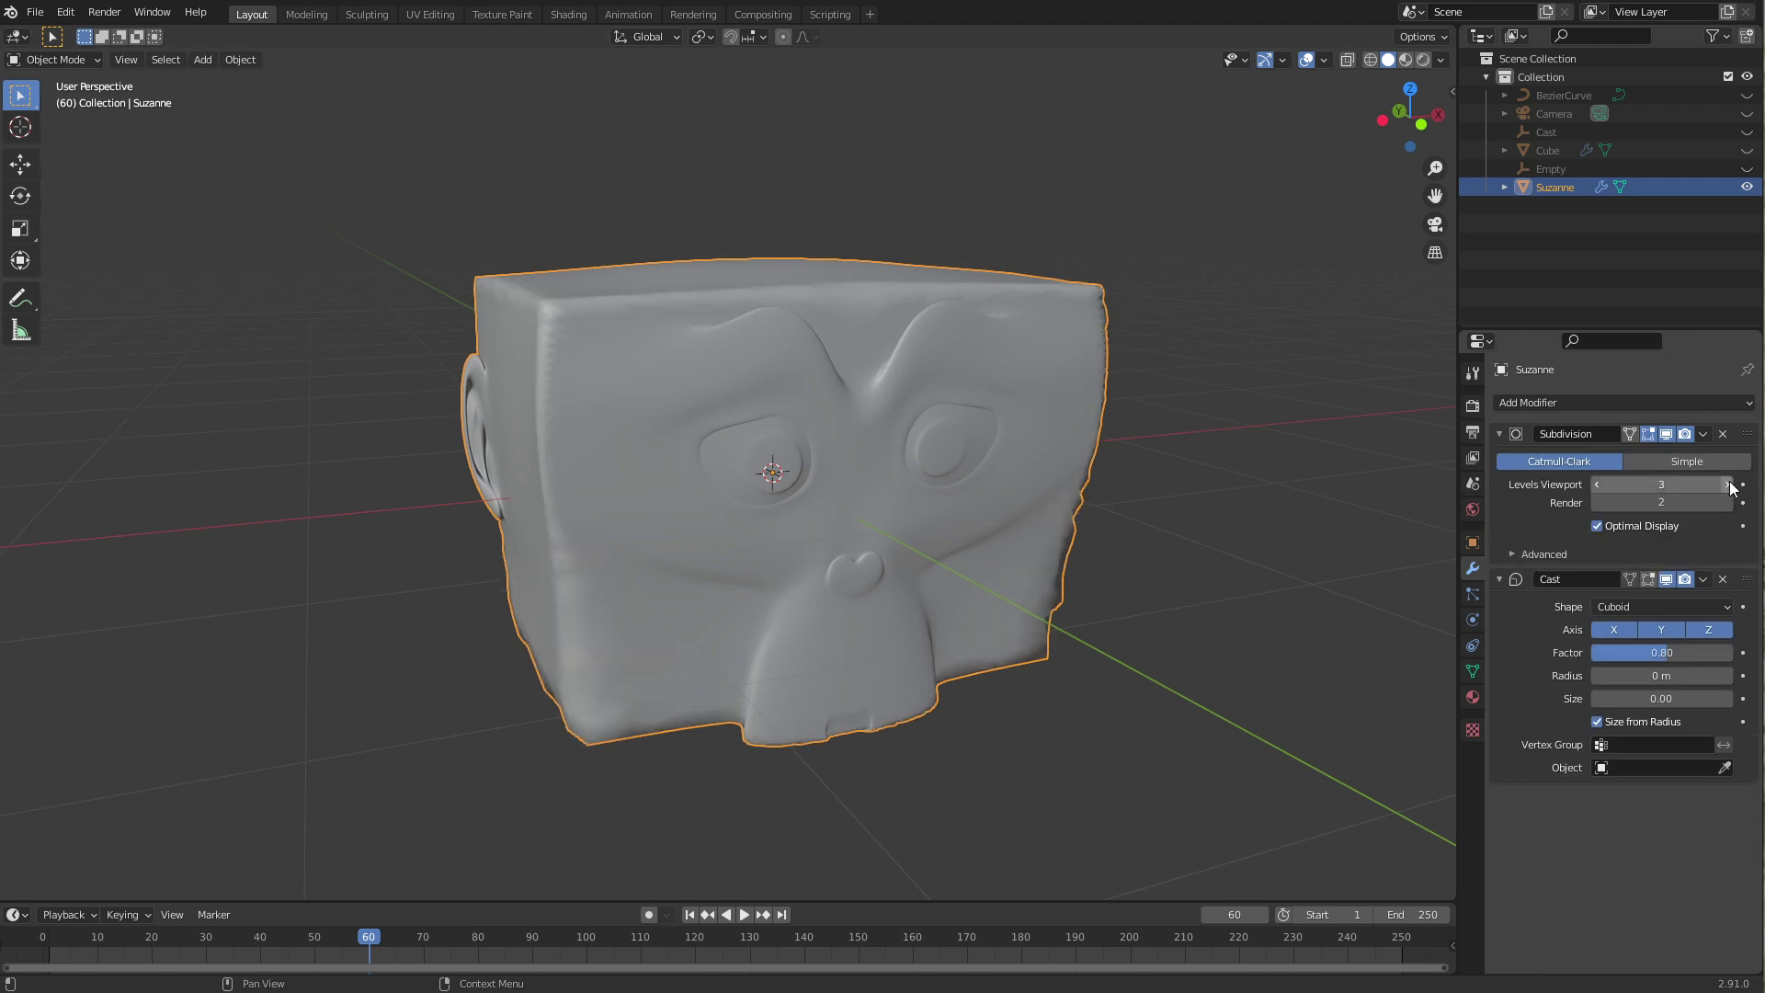
{"action": "mouse_move", "coordinate": [1049, 530]}
{"action": "middle_mouse_down"}
{"action": "mouse_move", "coordinate": [1067, 538]}
{"action": "mouse_move", "coordinate": [1050, 532]}
{"action": "middle_mouse_up"}
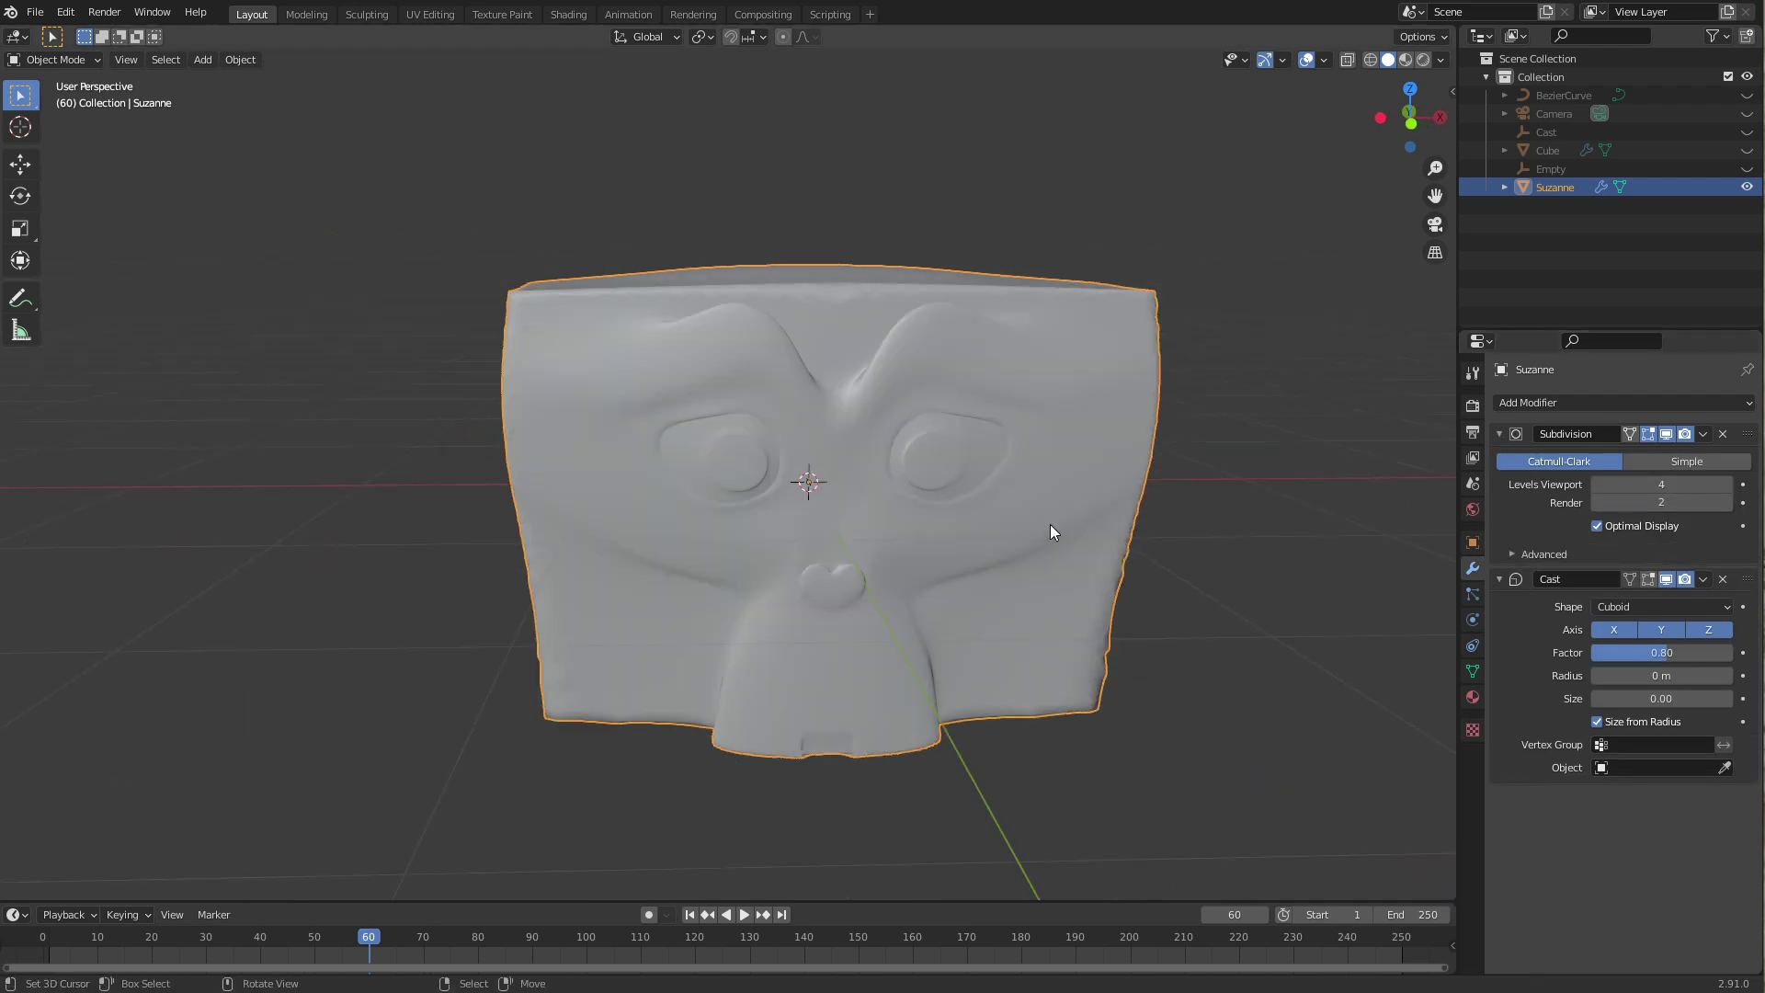
Step: Delete Suzanne and unhide BezierCurve and Cast in the Outliner
{"action": "key", "text": "x"}
{"action": "left_click", "coordinate": [1049, 528]}
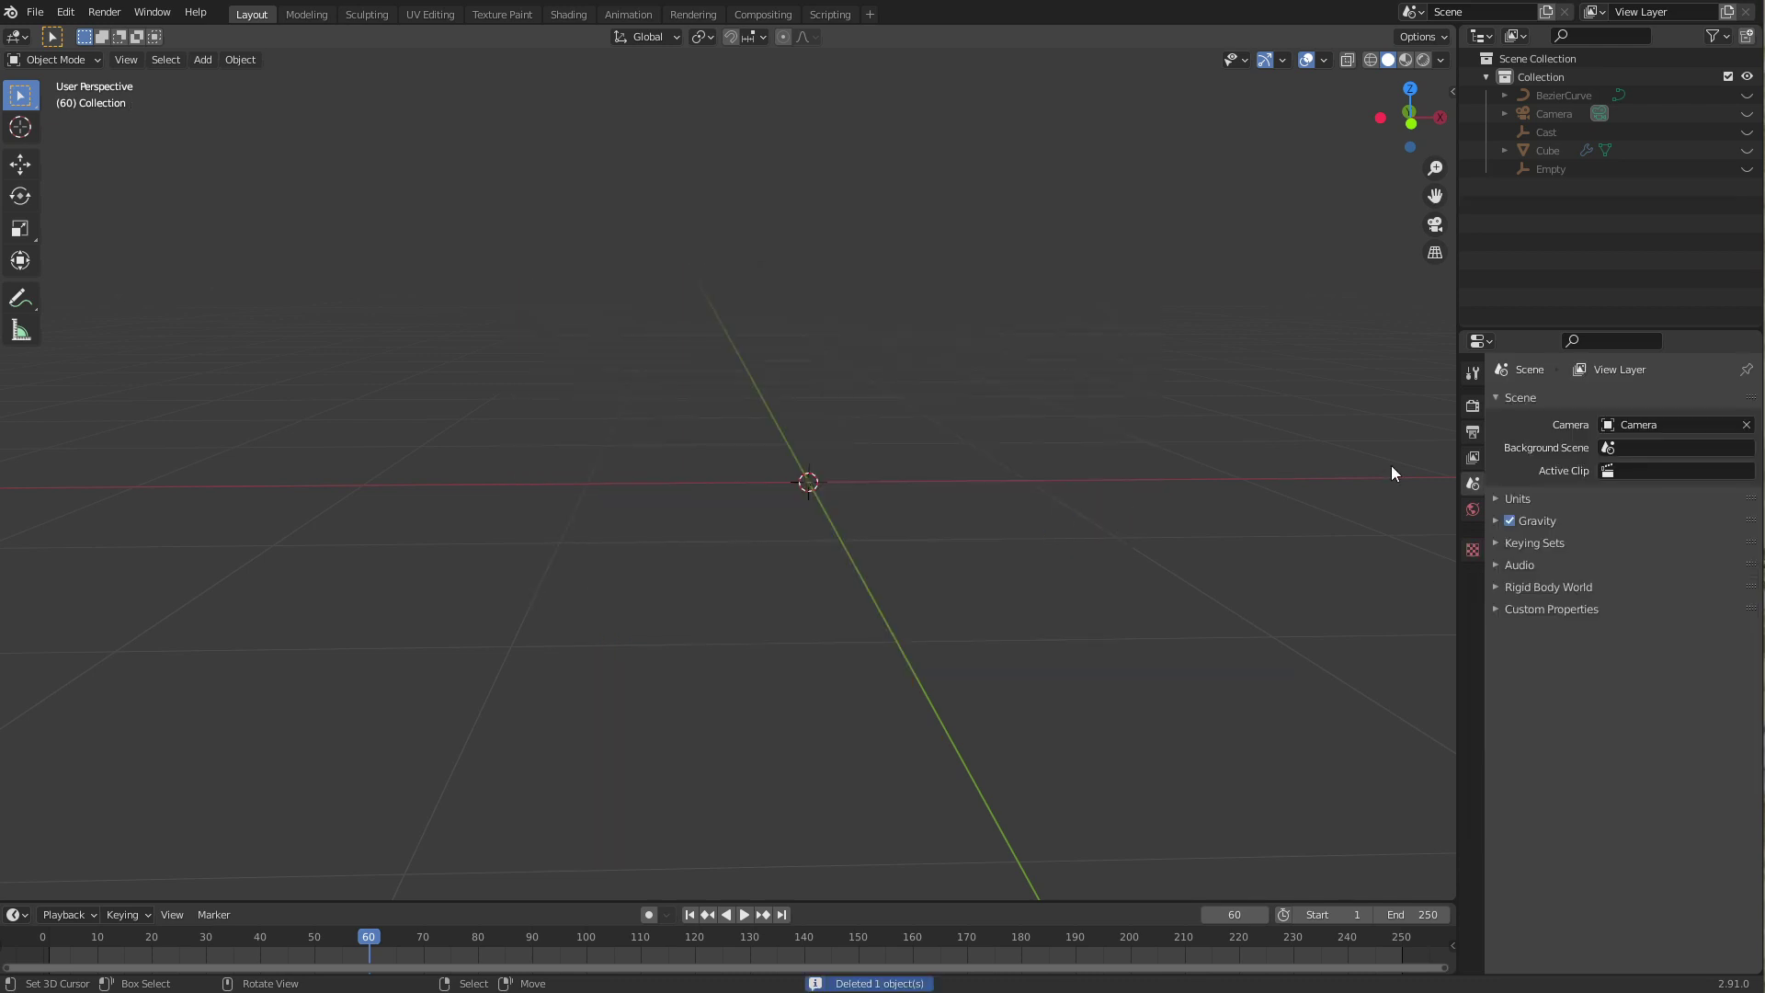
{"action": "left_click", "coordinate": [1748, 94]}
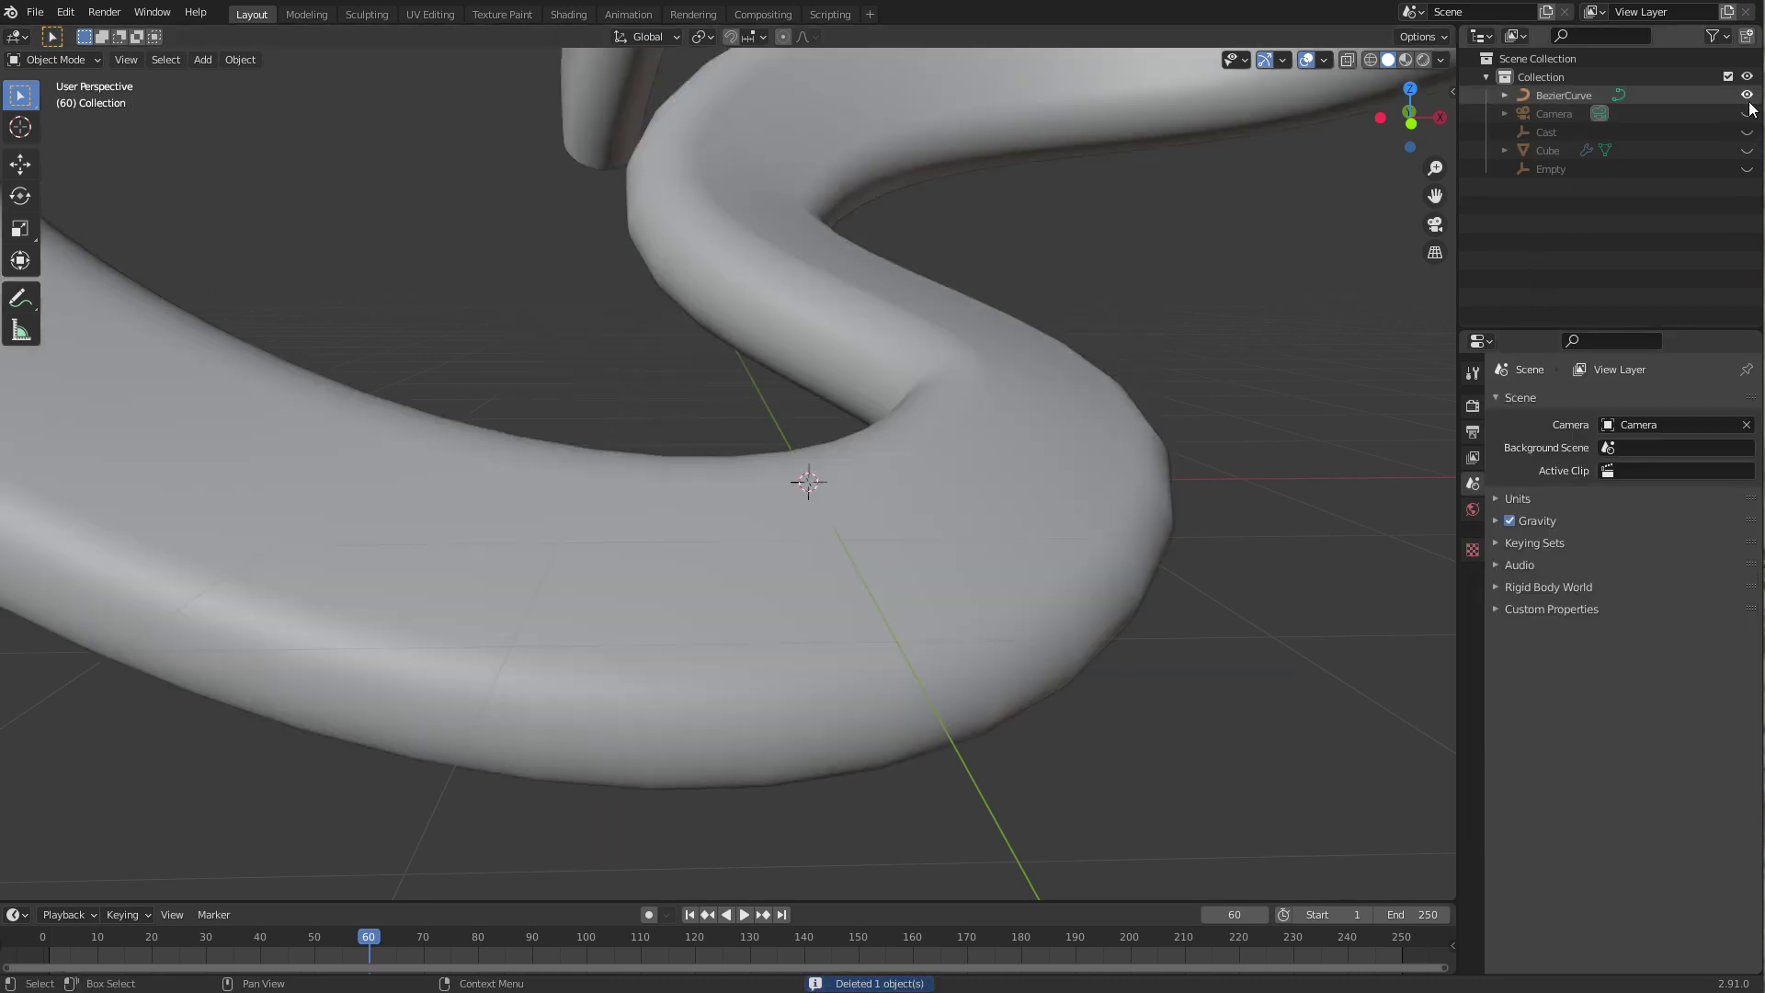
{"action": "left_click", "coordinate": [1748, 132]}
Step: Pull back to see the whole pipe and select the BezierCurve and the Cast empty
{"action": "middle_click_drag", "start_coordinate": [974, 409], "coordinate": [751, 340]}
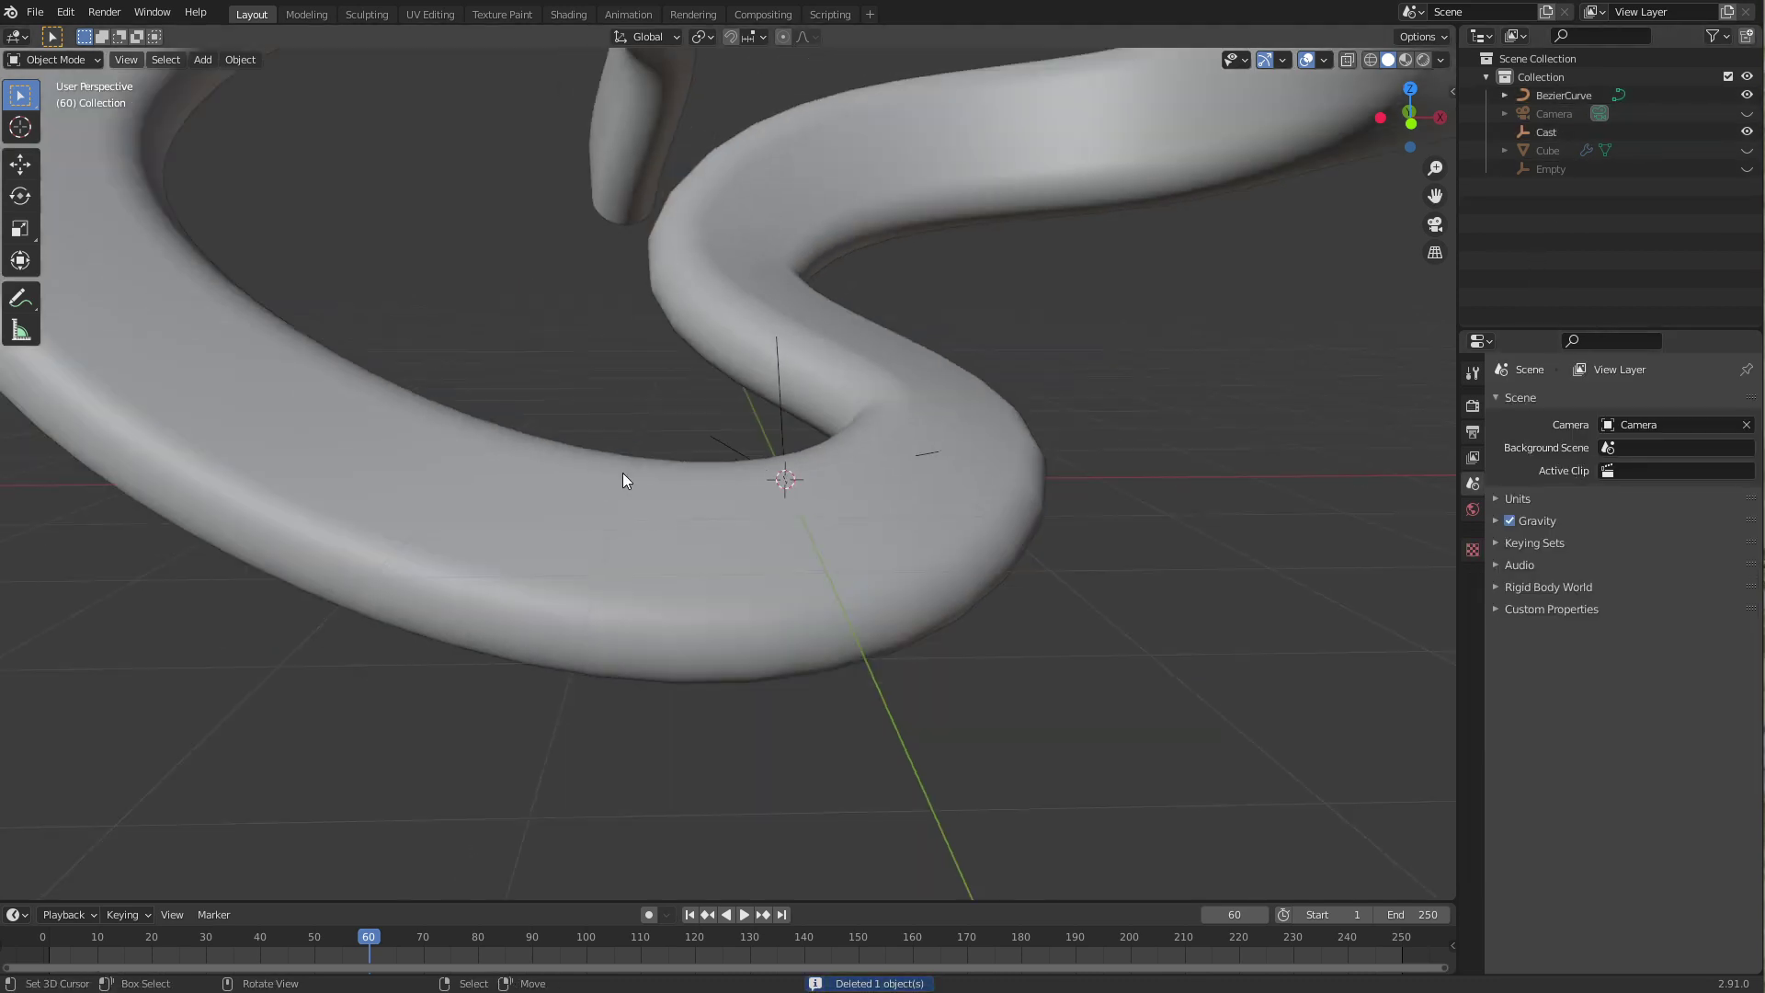
{"action": "middle_click_drag", "start_coordinate": [904, 375], "coordinate": [782, 406]}
{"action": "left_click", "coordinate": [718, 153]}
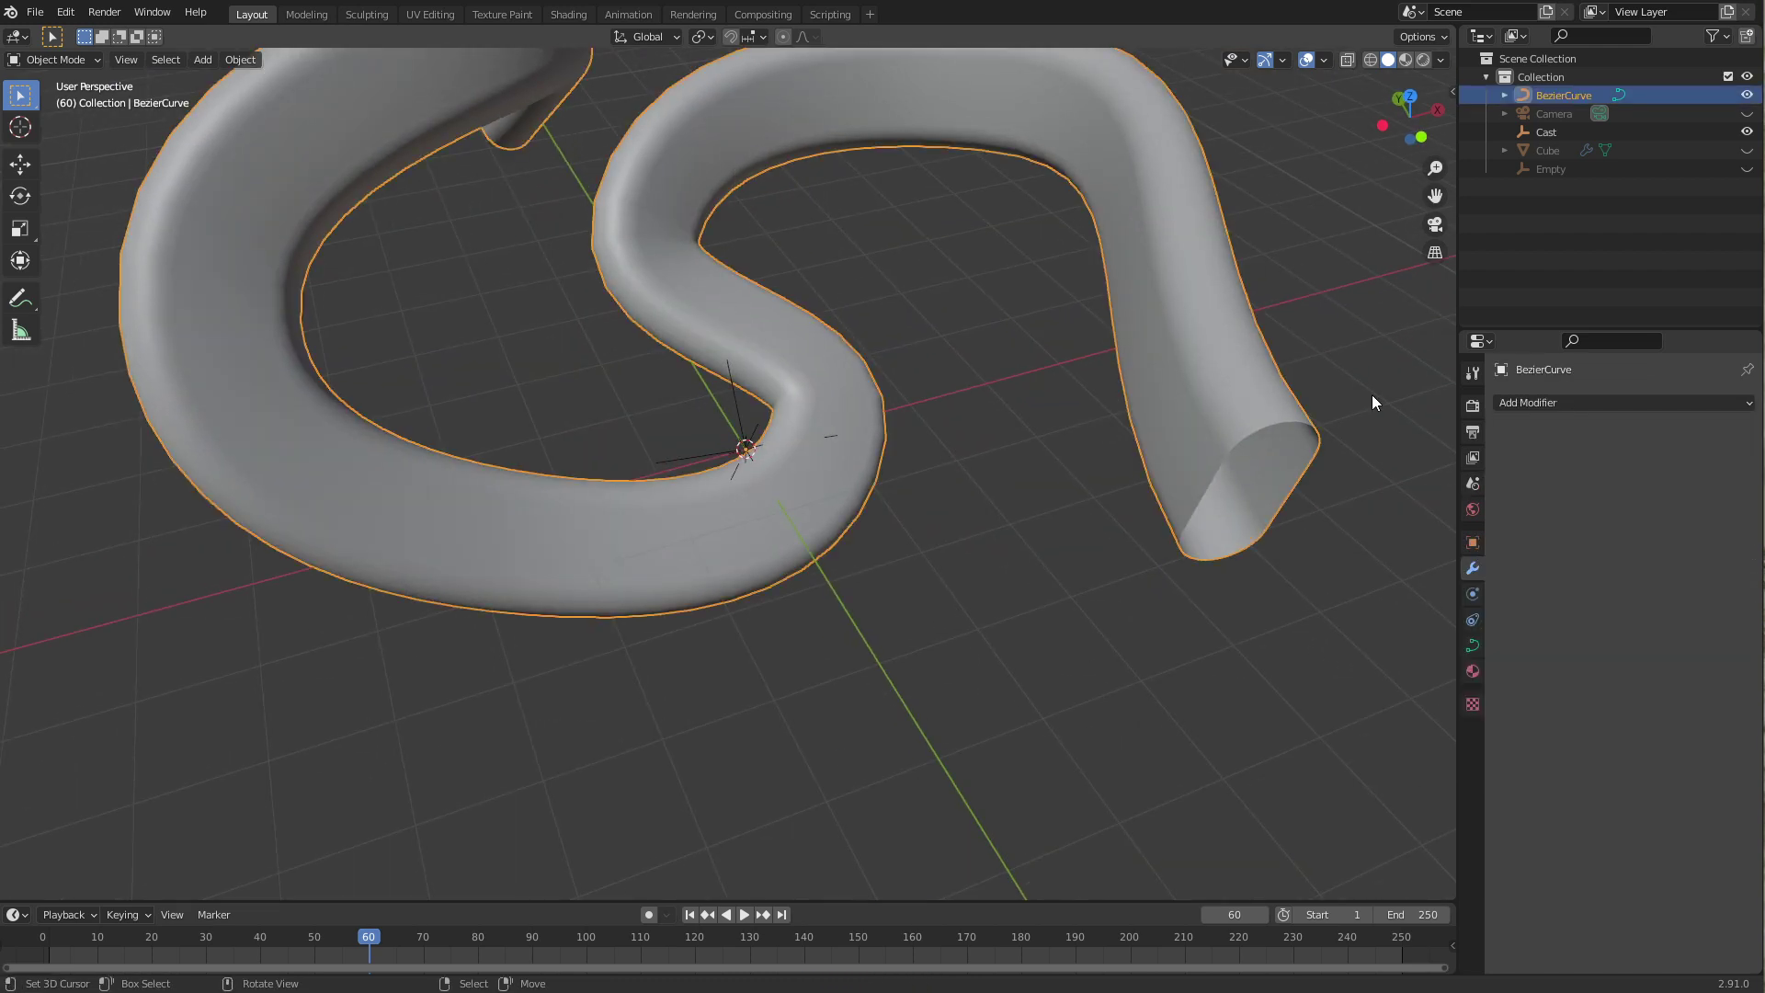
{"action": "left_click", "coordinate": [746, 447]}
{"action": "scroll", "coordinate": [531, 302], "scroll_direction": "down", "scroll_amount": 3}
{"action": "scroll", "coordinate": [528, 309], "scroll_direction": "up", "scroll_amount": 3}
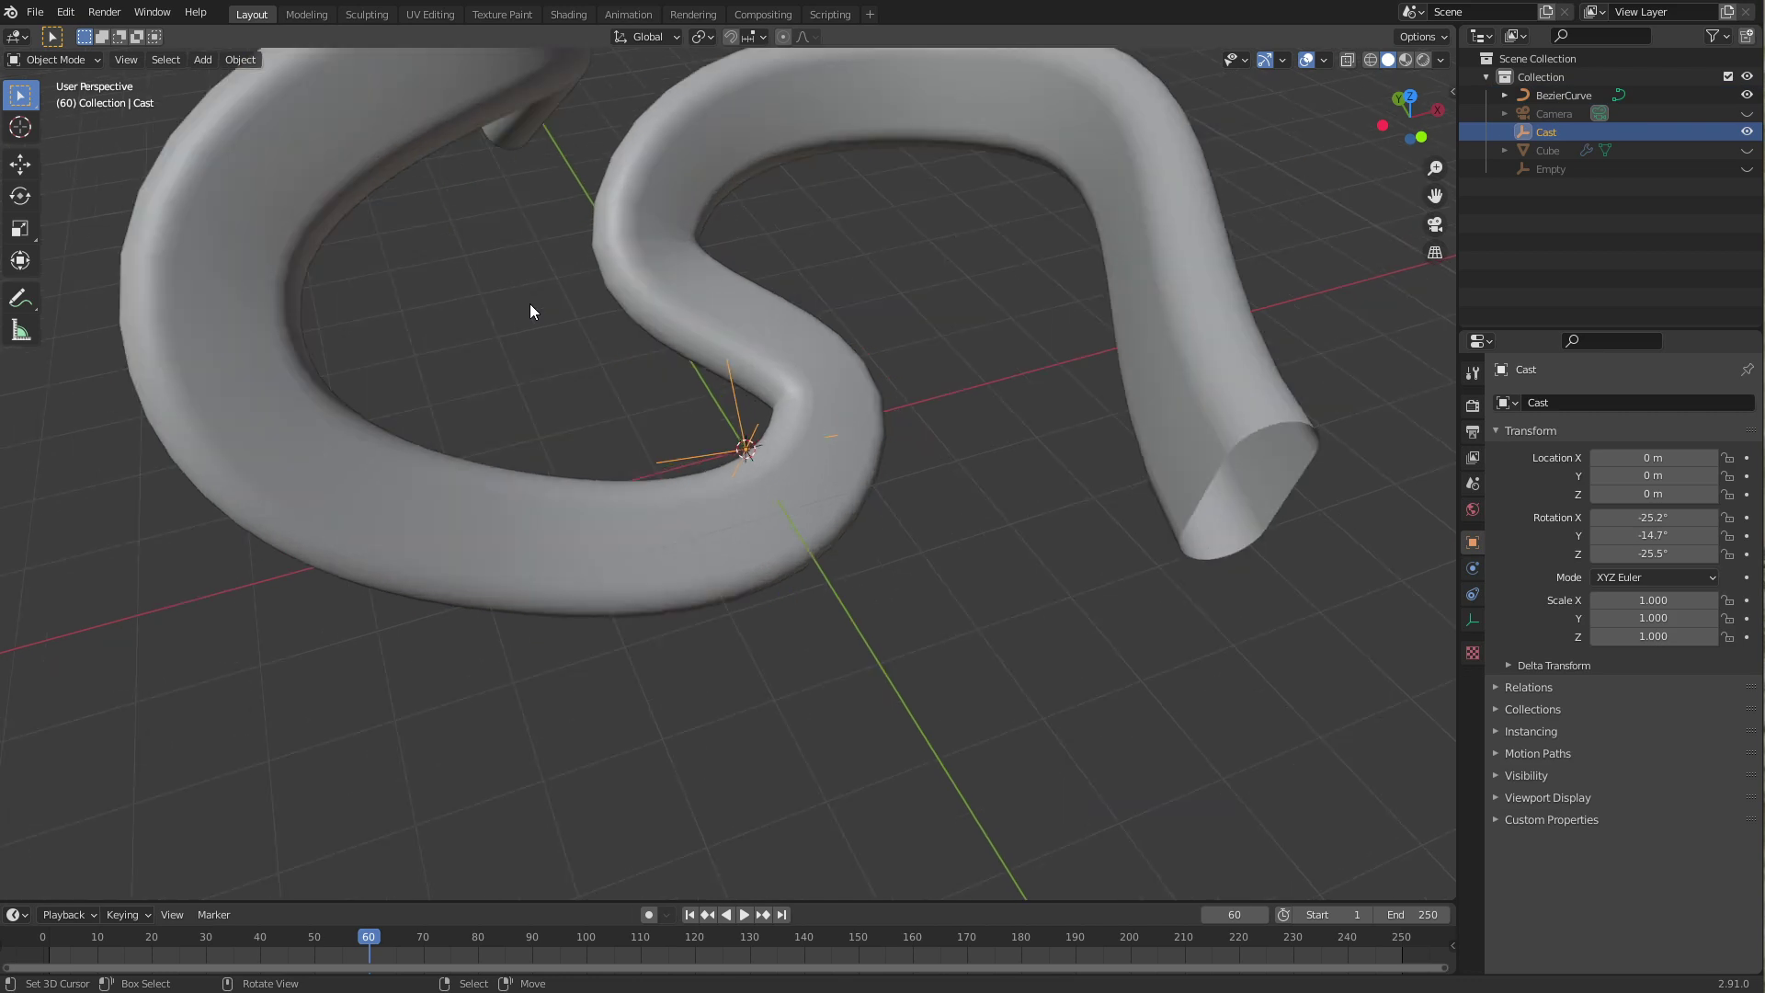
{"action": "scroll", "coordinate": [531, 308], "scroll_direction": "down", "scroll_amount": 2}
{"action": "middle_click_drag", "start_coordinate": [549, 313], "coordinate": [736, 469]}
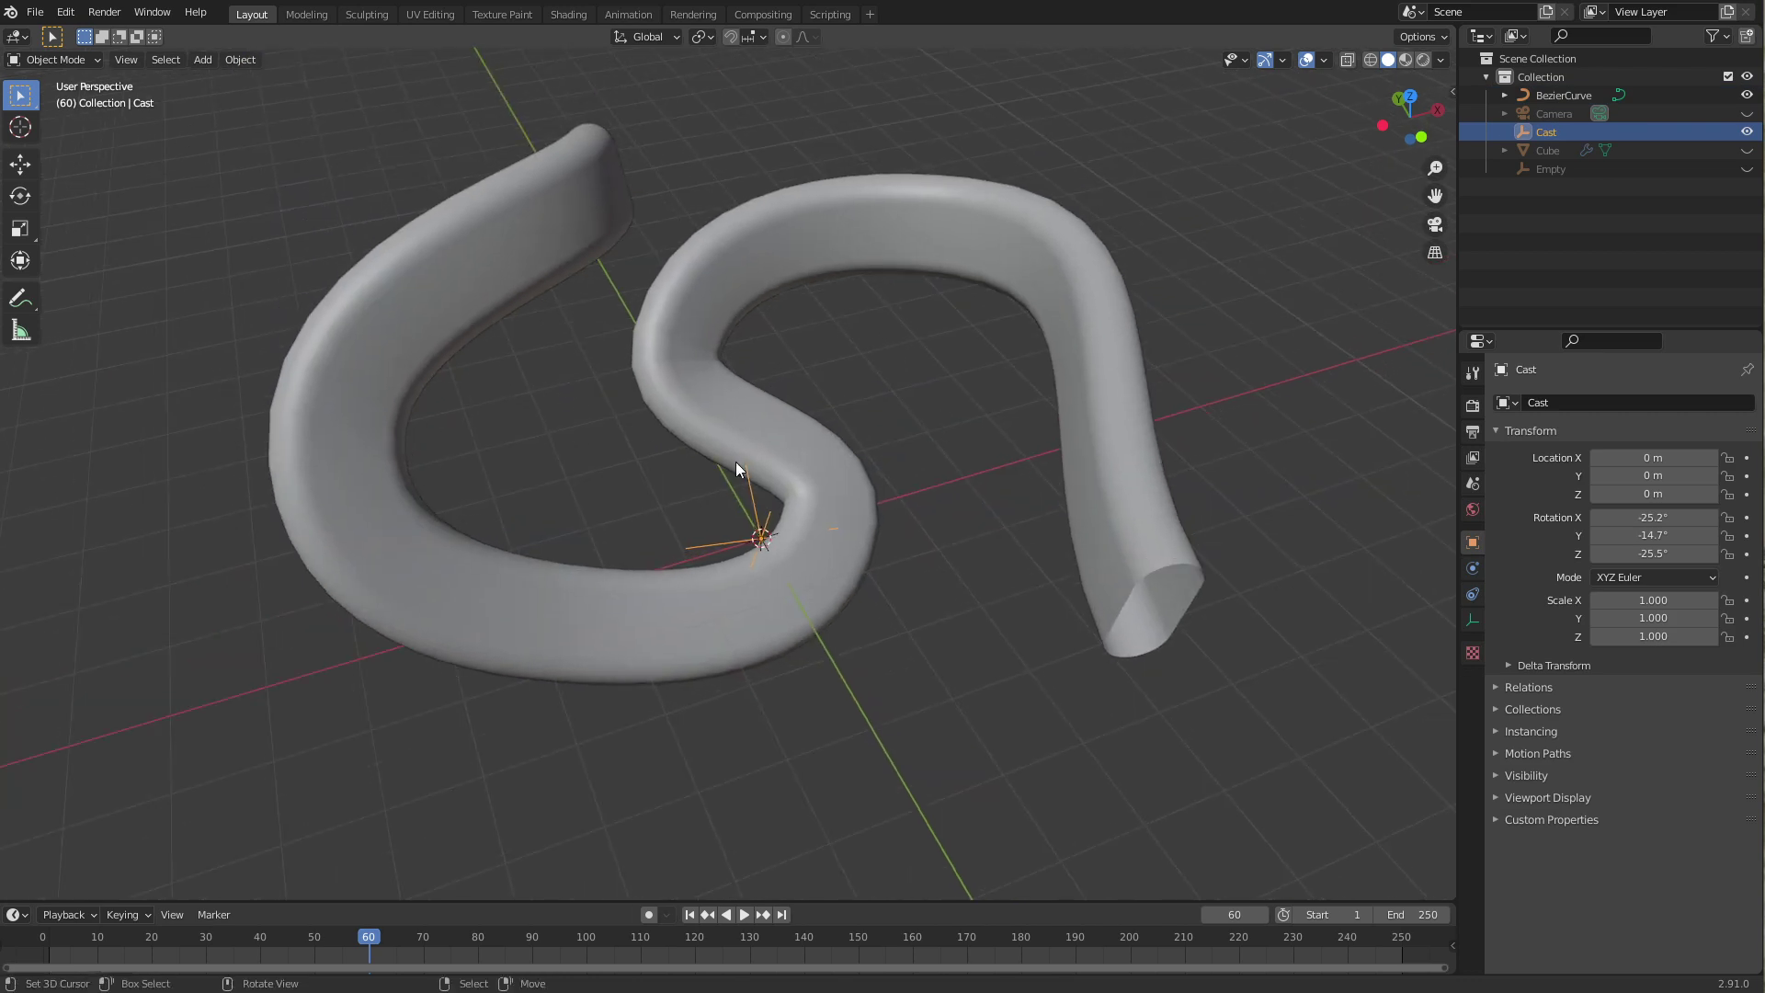
Step: Parent the Cast empty to BezierCurve with Follow Path and clear its origin offset
{"action": "left_click", "coordinate": [731, 416]}
{"action": "key", "text": "ctrl+p"}
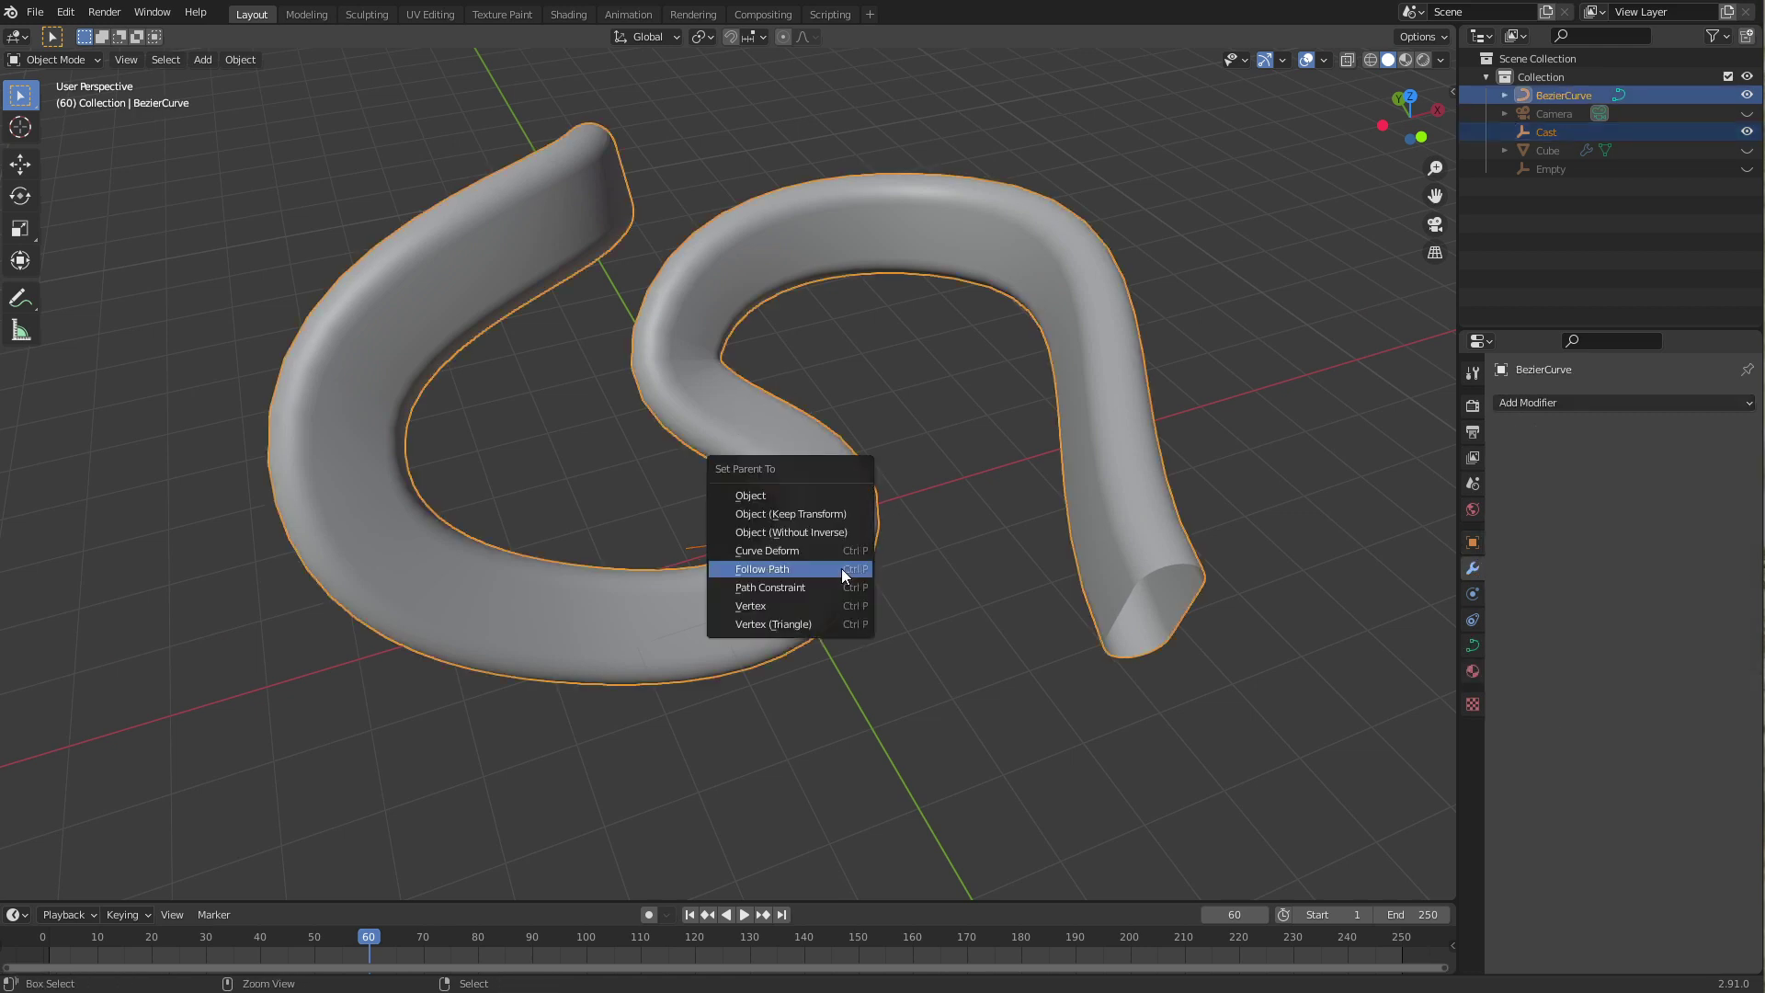
{"action": "left_click", "coordinate": [841, 569]}
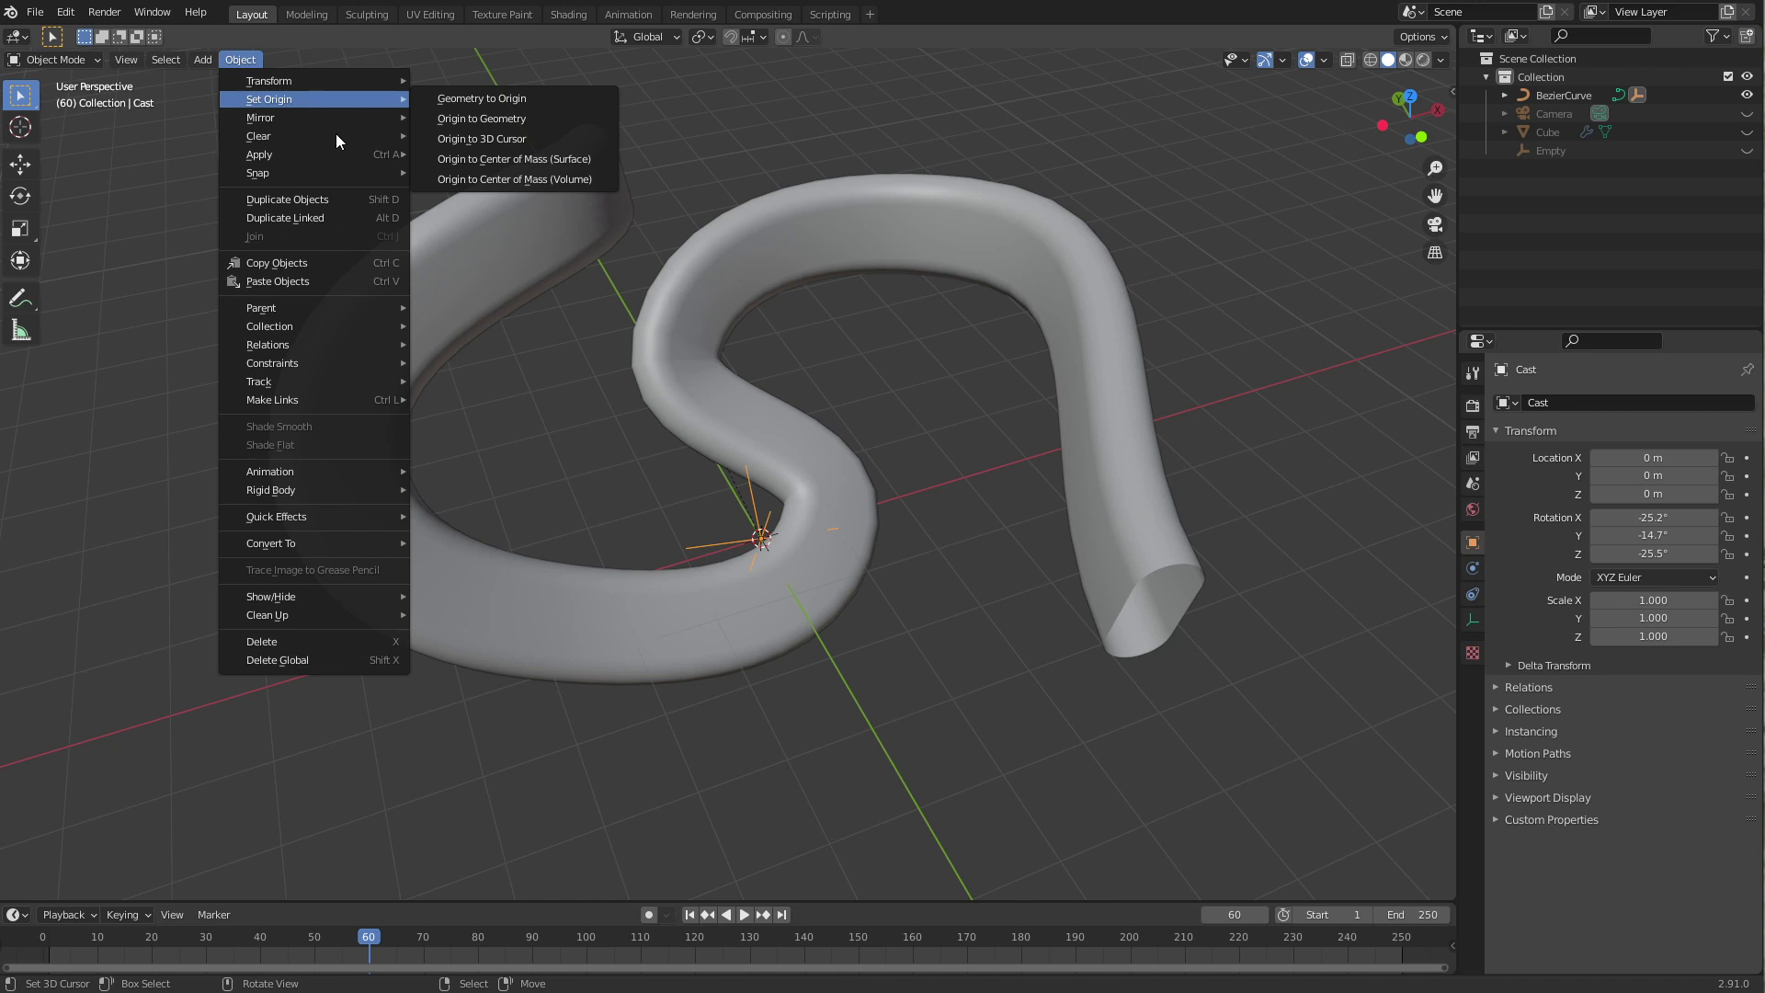
{"action": "left_click", "coordinate": [242, 61]}
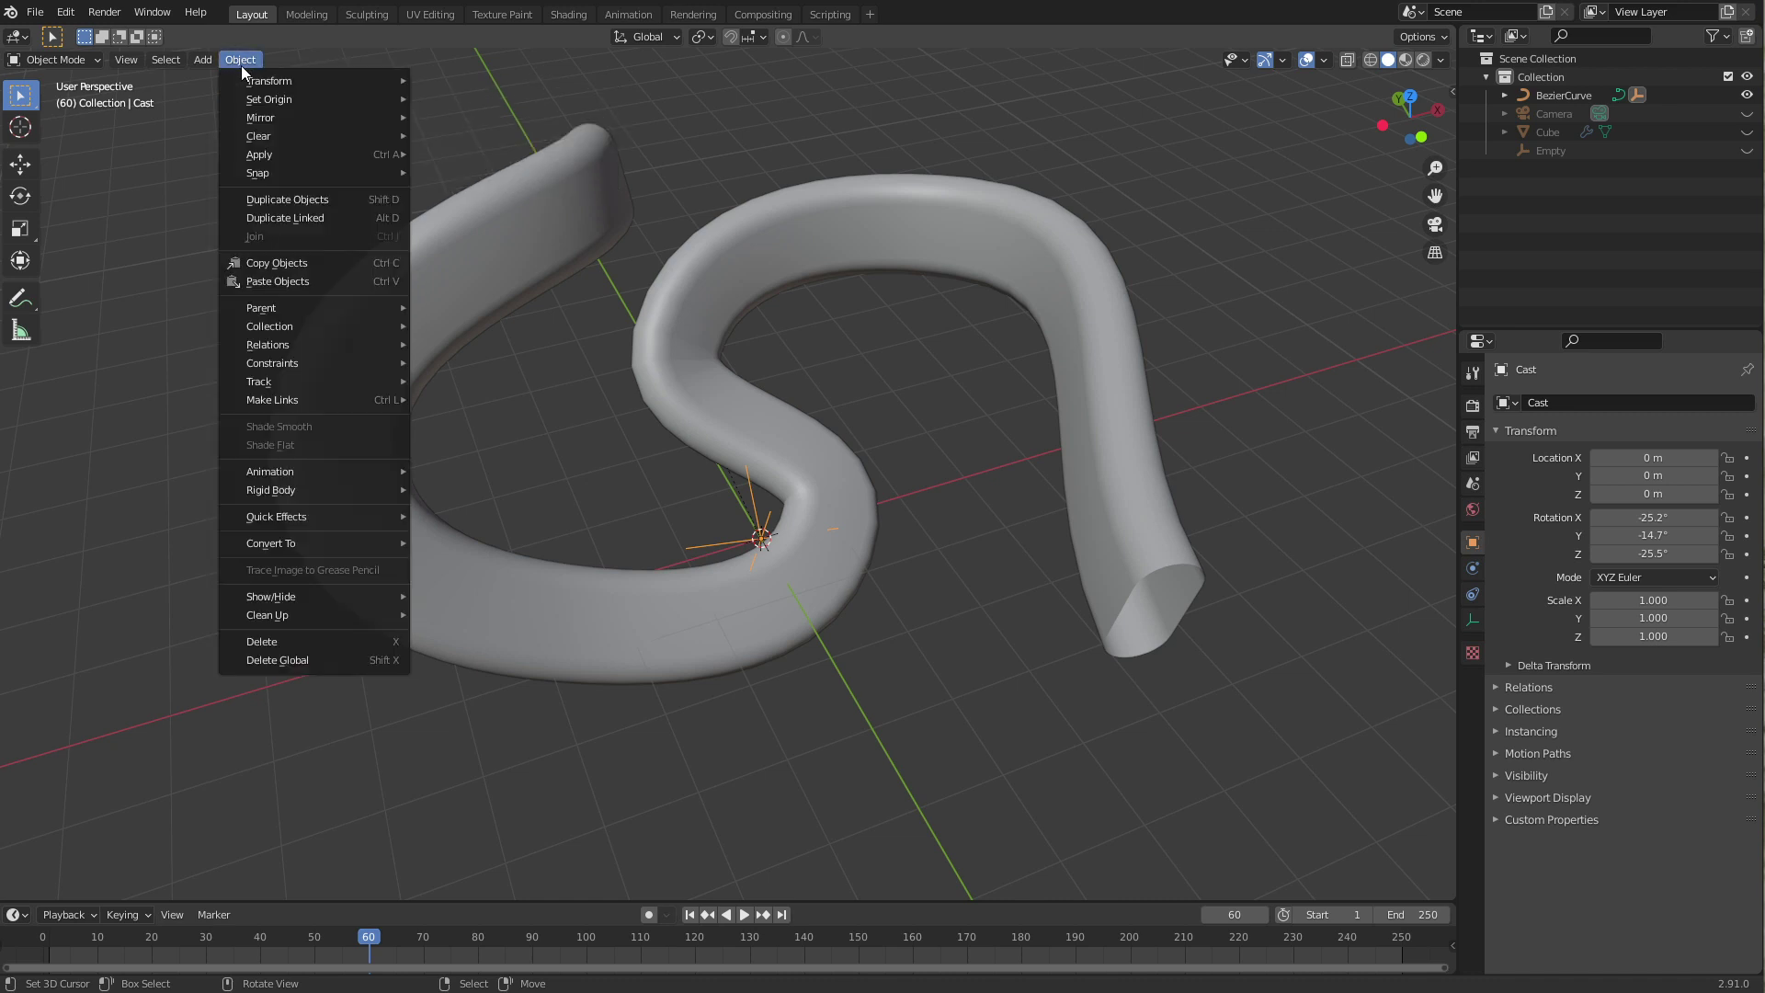
{"action": "left_click", "coordinate": [510, 201]}
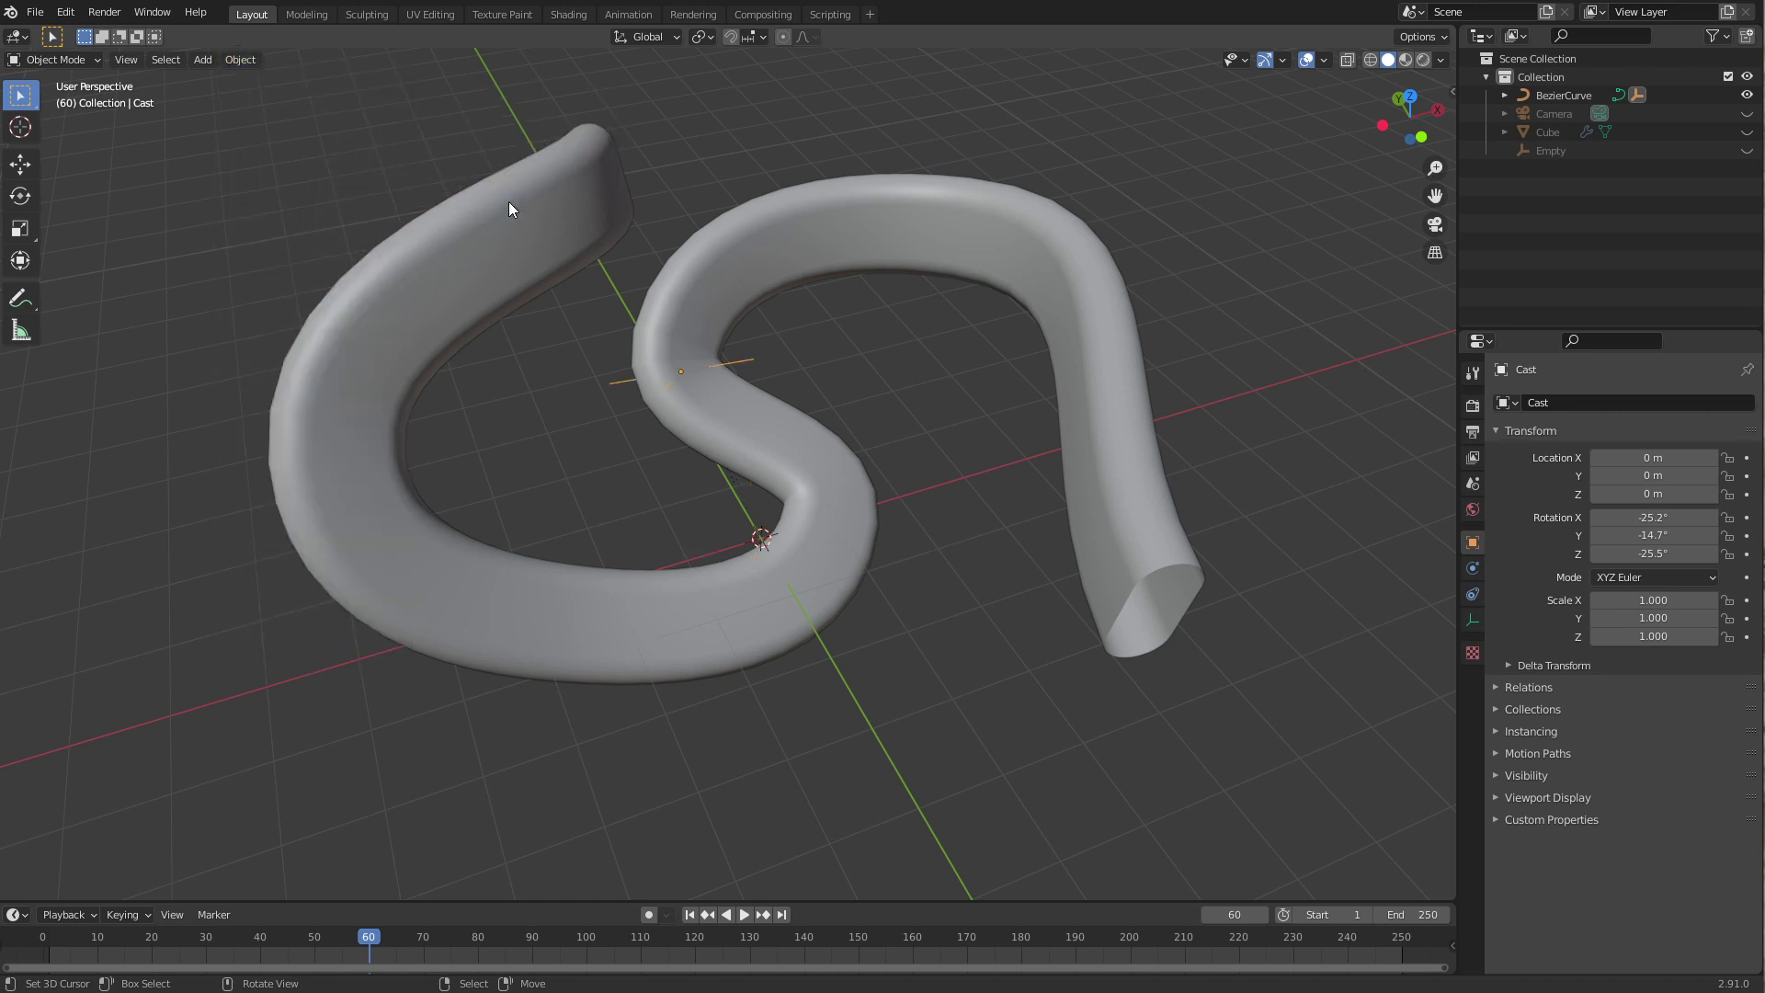
Step: Rewind to frame 1 and play the animation to watch the empty travel
{"action": "mouse_move", "coordinate": [714, 393]}
{"action": "middle_mouse_down"}
{"action": "mouse_move", "coordinate": [747, 351]}
{"action": "mouse_move", "coordinate": [664, 419]}
{"action": "middle_mouse_up"}
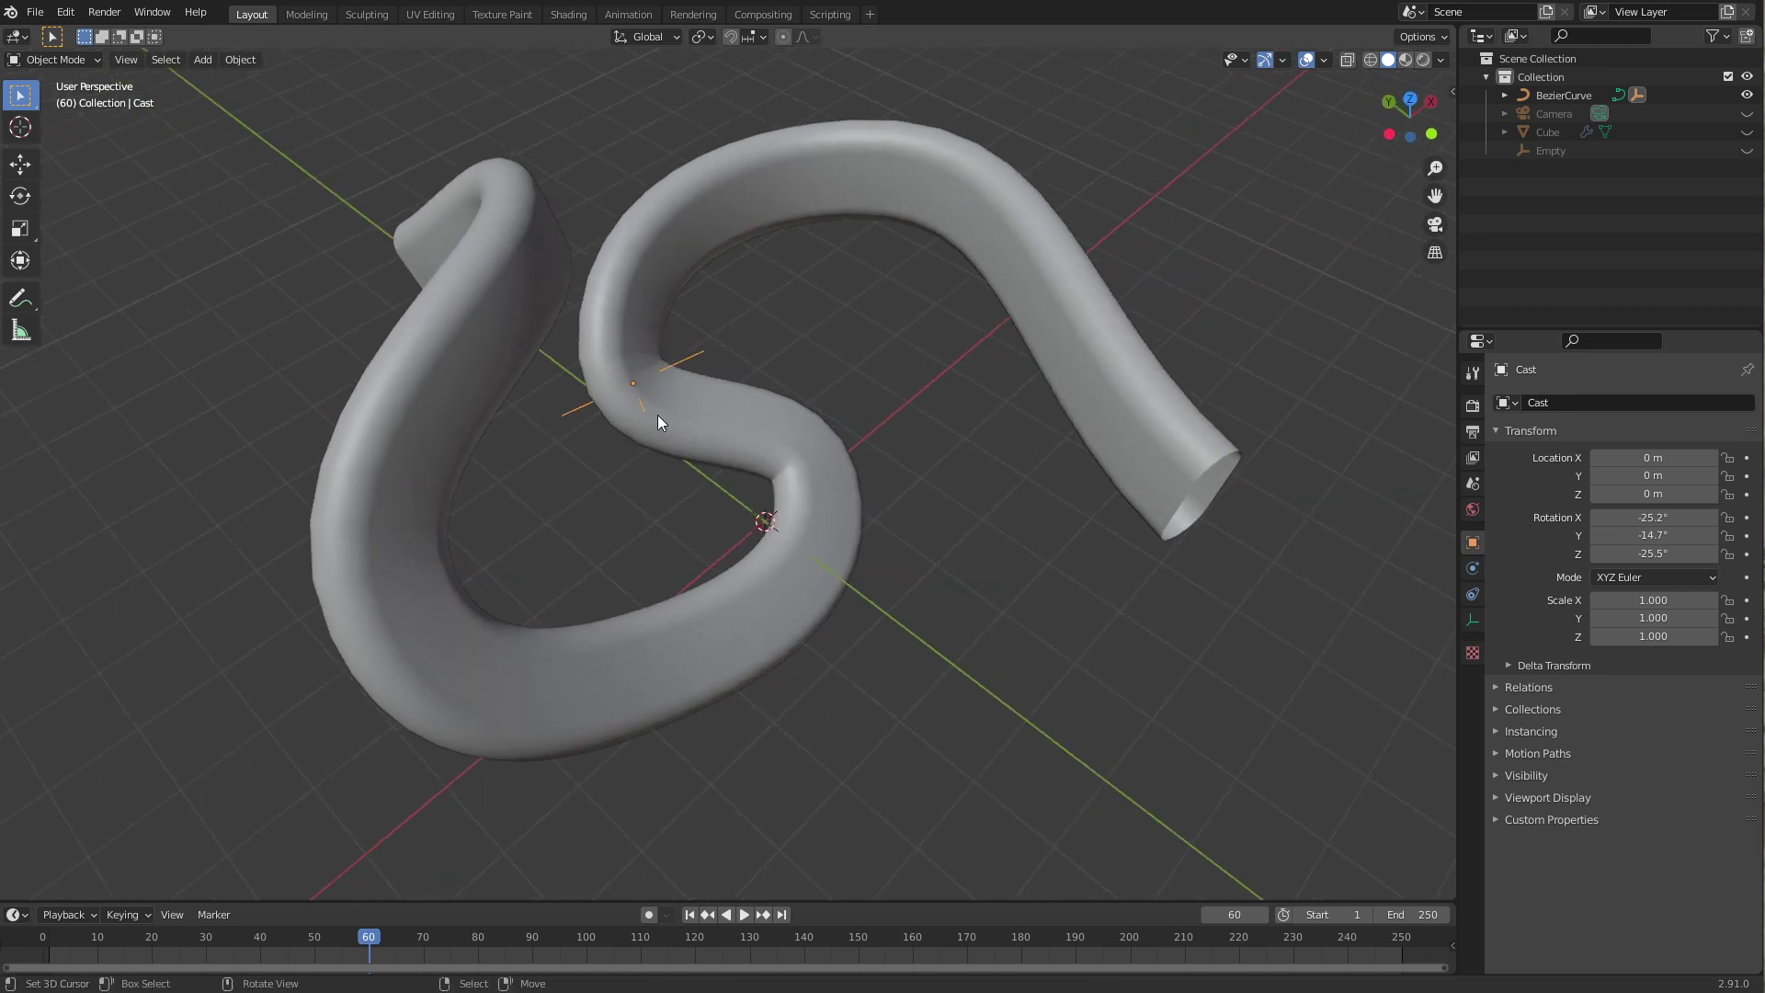
{"action": "key", "text": "shift+Left"}
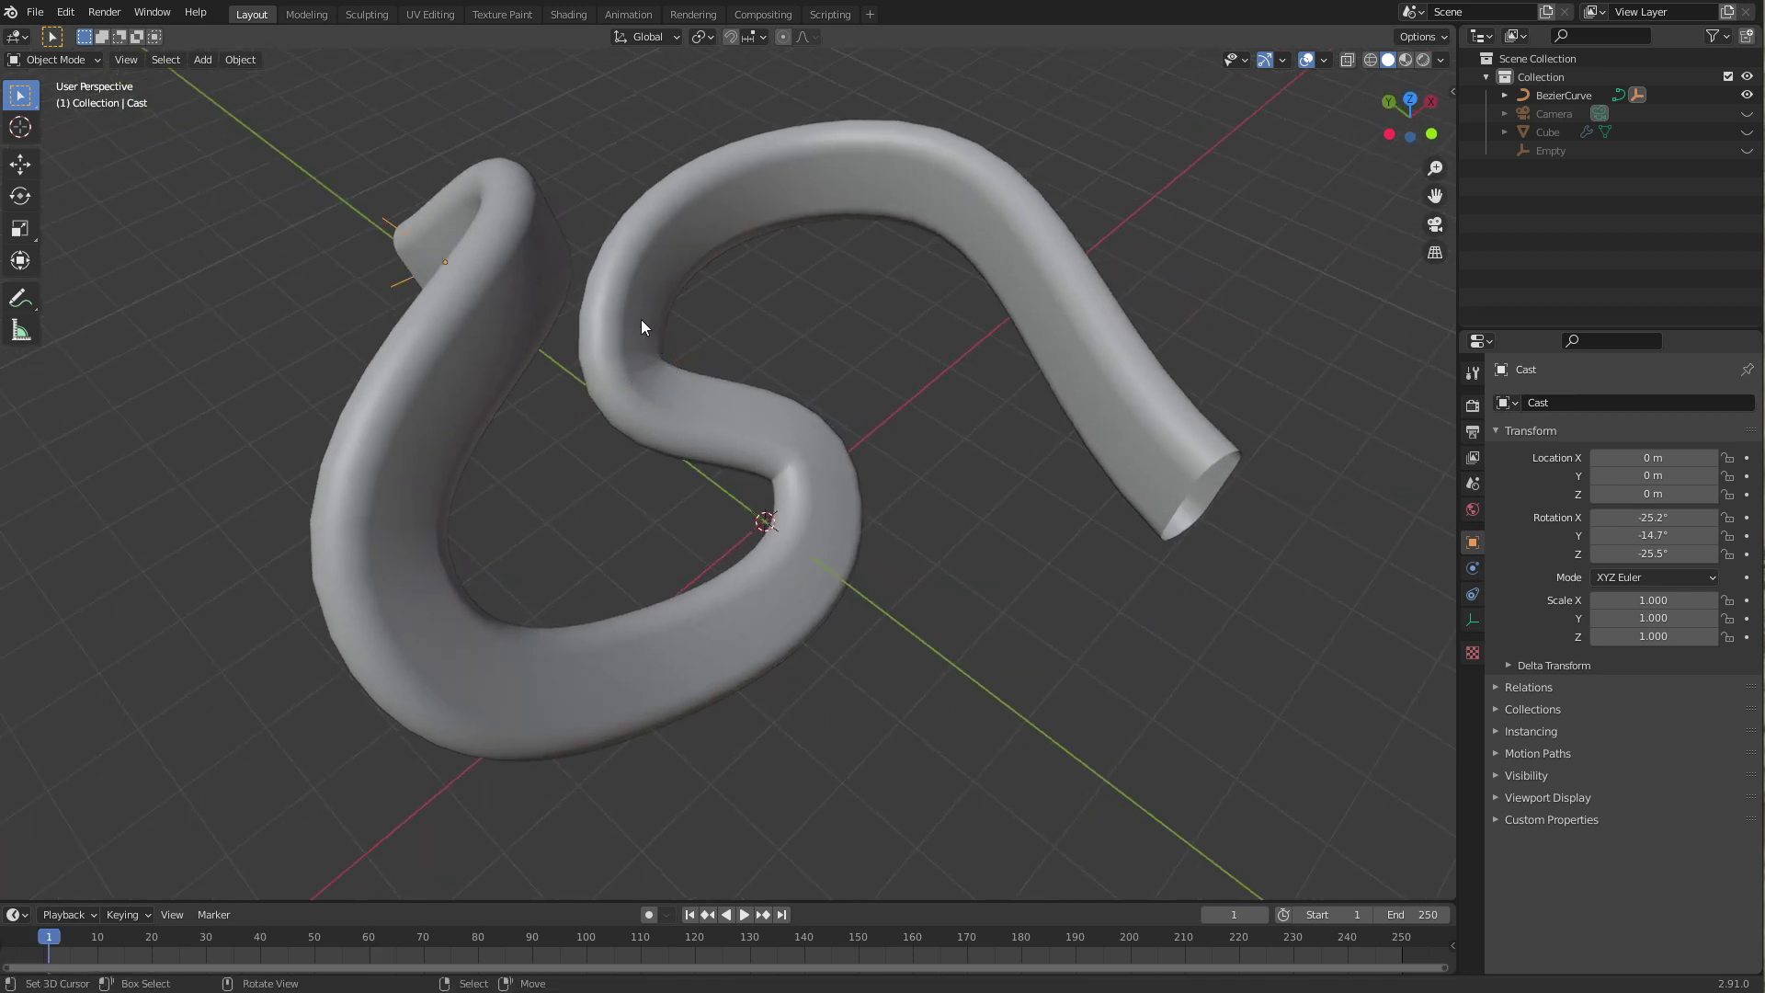
{"action": "mouse_move", "coordinate": [641, 319]}
{"action": "middle_mouse_down"}
{"action": "mouse_move", "coordinate": [619, 214]}
{"action": "mouse_move", "coordinate": [667, 205]}
{"action": "mouse_move", "coordinate": [658, 283]}
{"action": "mouse_move", "coordinate": [568, 352]}
{"action": "middle_mouse_up"}
{"action": "key", "text": "space"}
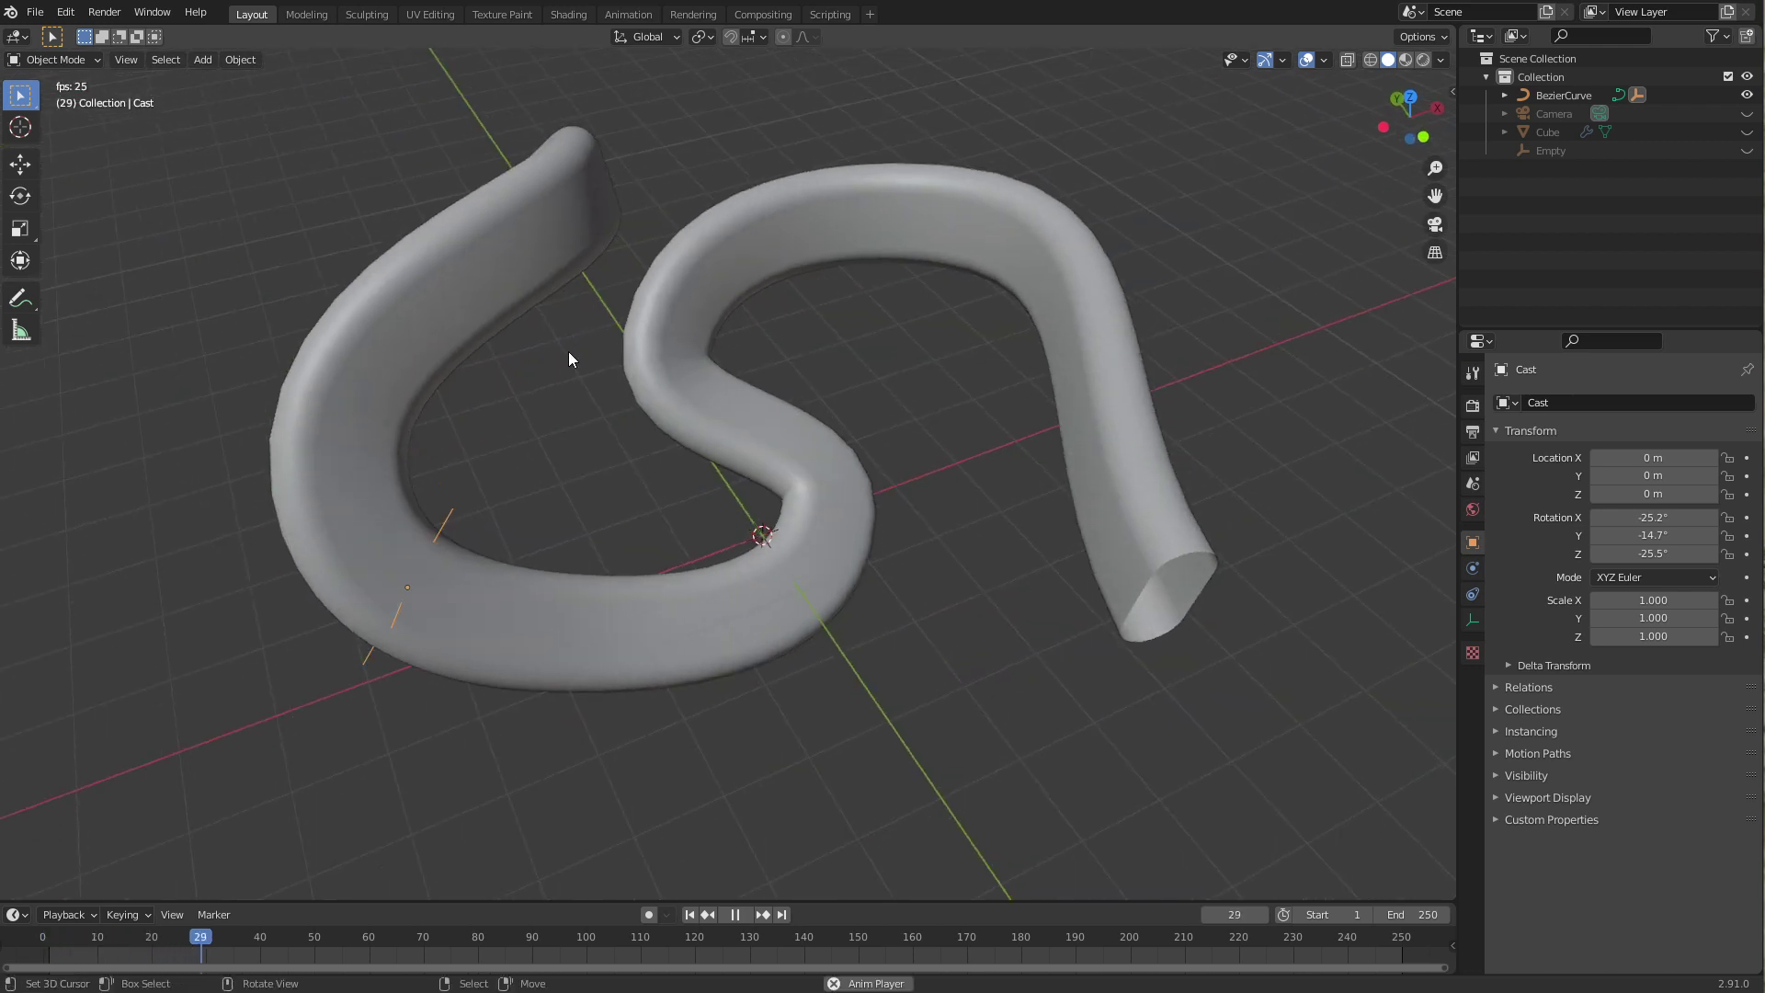
Step: Set the Cast empty as the BezierCurve Cast modifier's control object
{"action": "left_click", "coordinate": [836, 486]}
{"action": "middle_click_drag", "start_coordinate": [835, 486], "coordinate": [1185, 448]}
{"action": "key", "text": "space"}
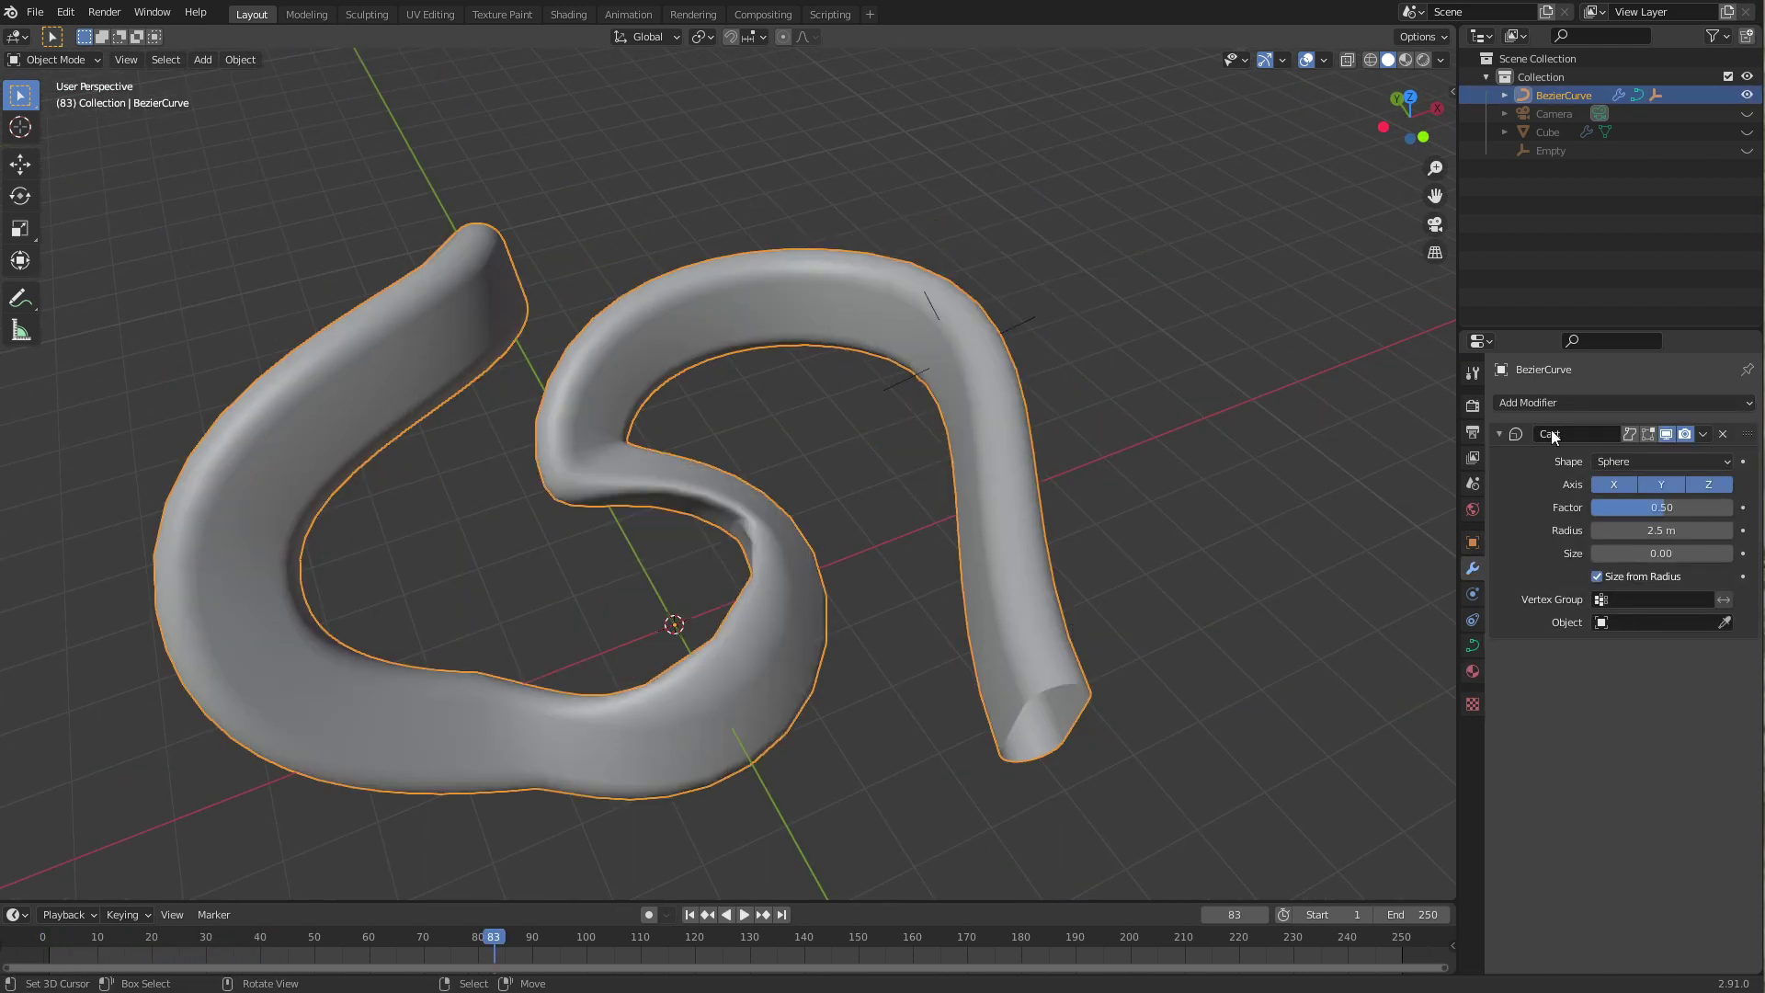
{"action": "left_click", "coordinate": [1724, 623]}
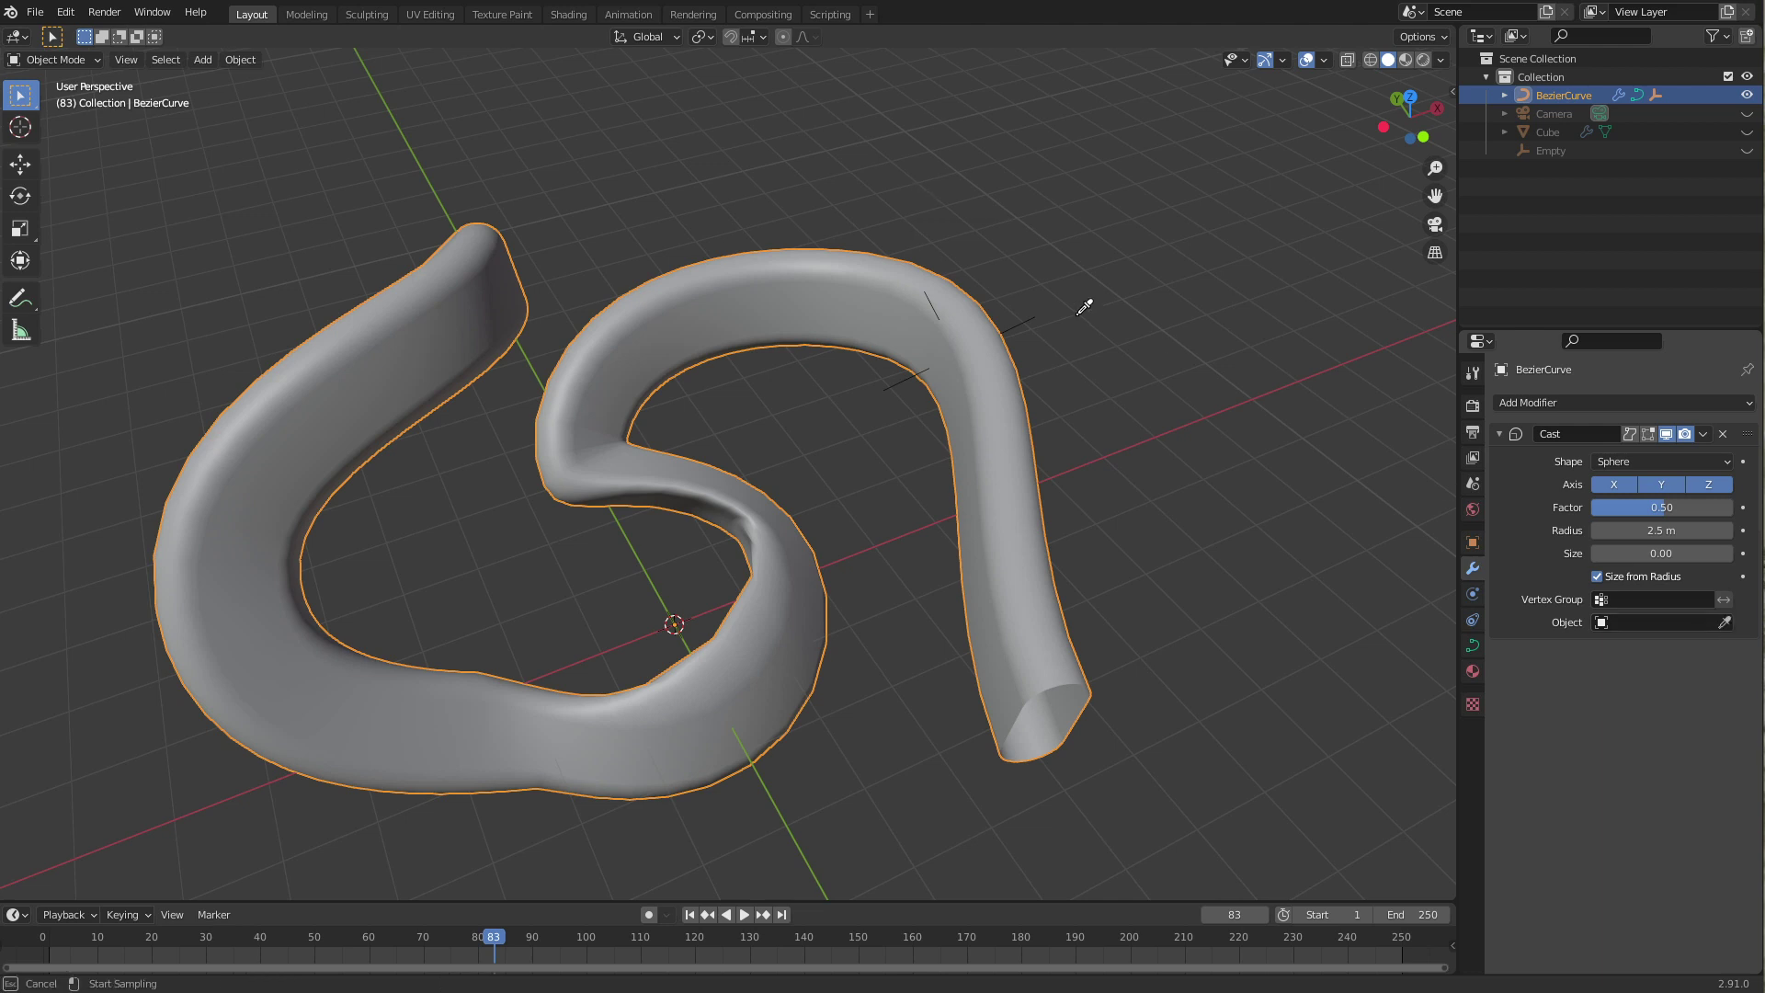
{"action": "left_click", "coordinate": [1040, 307]}
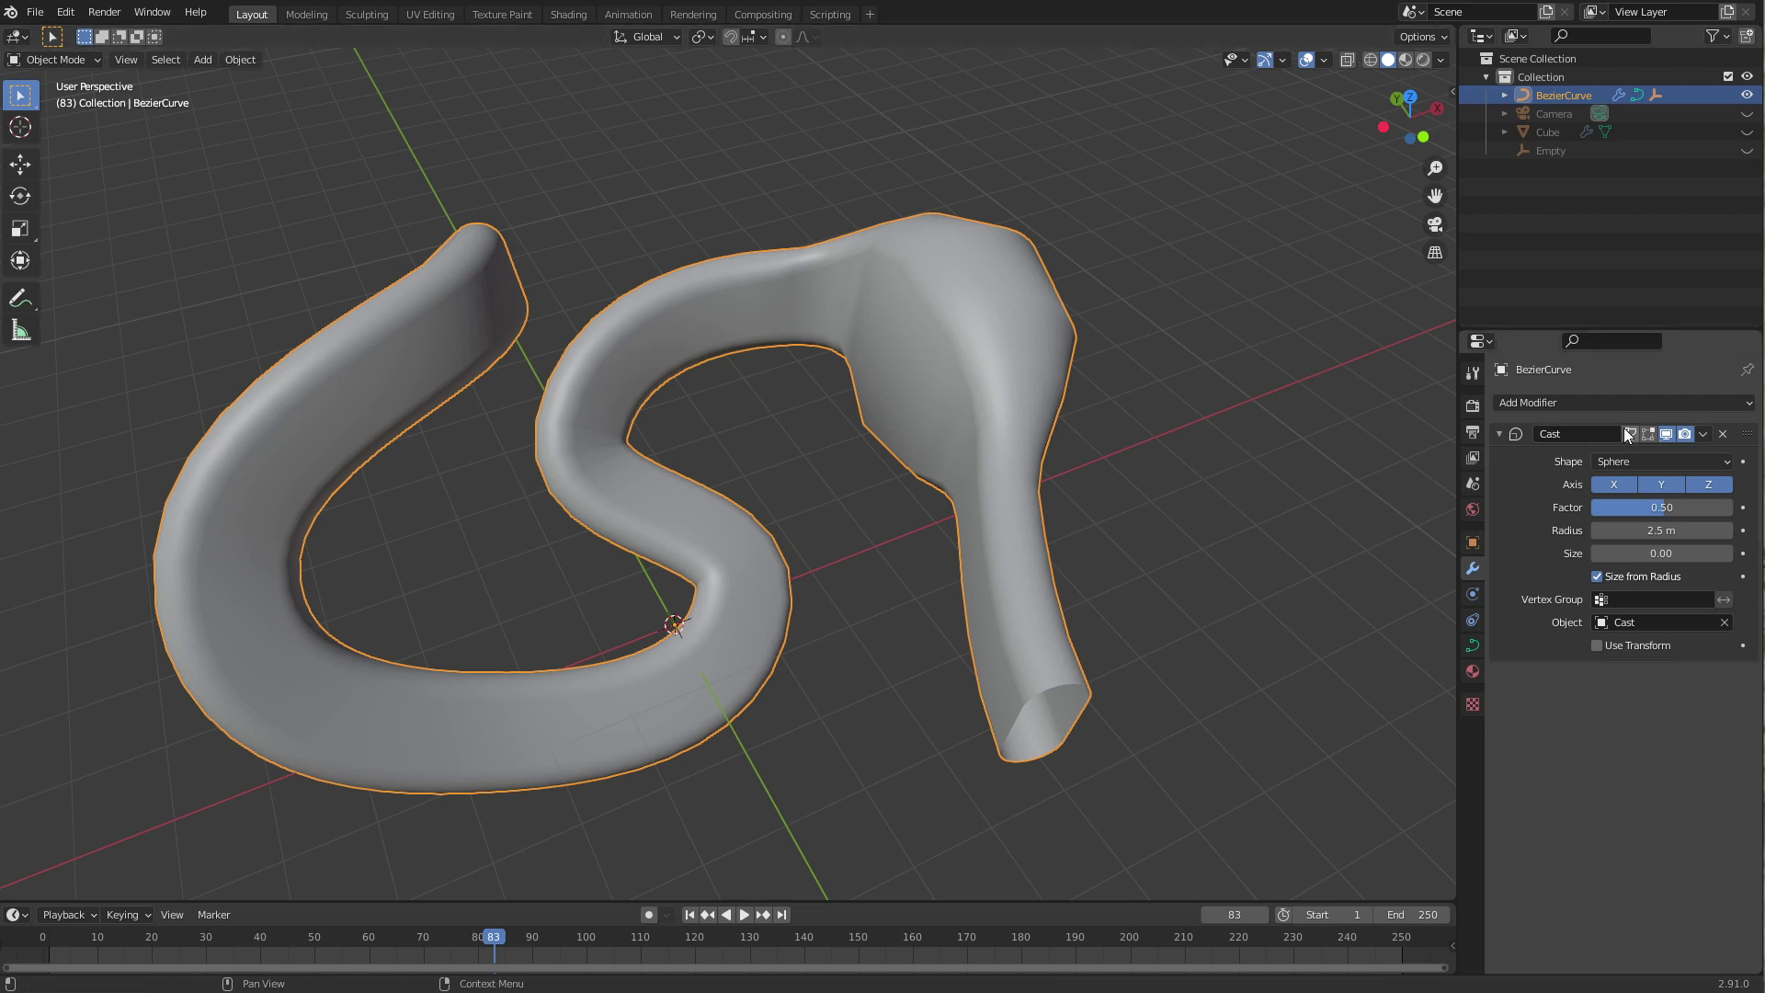
Step: Rewind and replay the animation twice, stopping with the bulge mid-pipe
{"action": "key", "text": "shift+Left"}
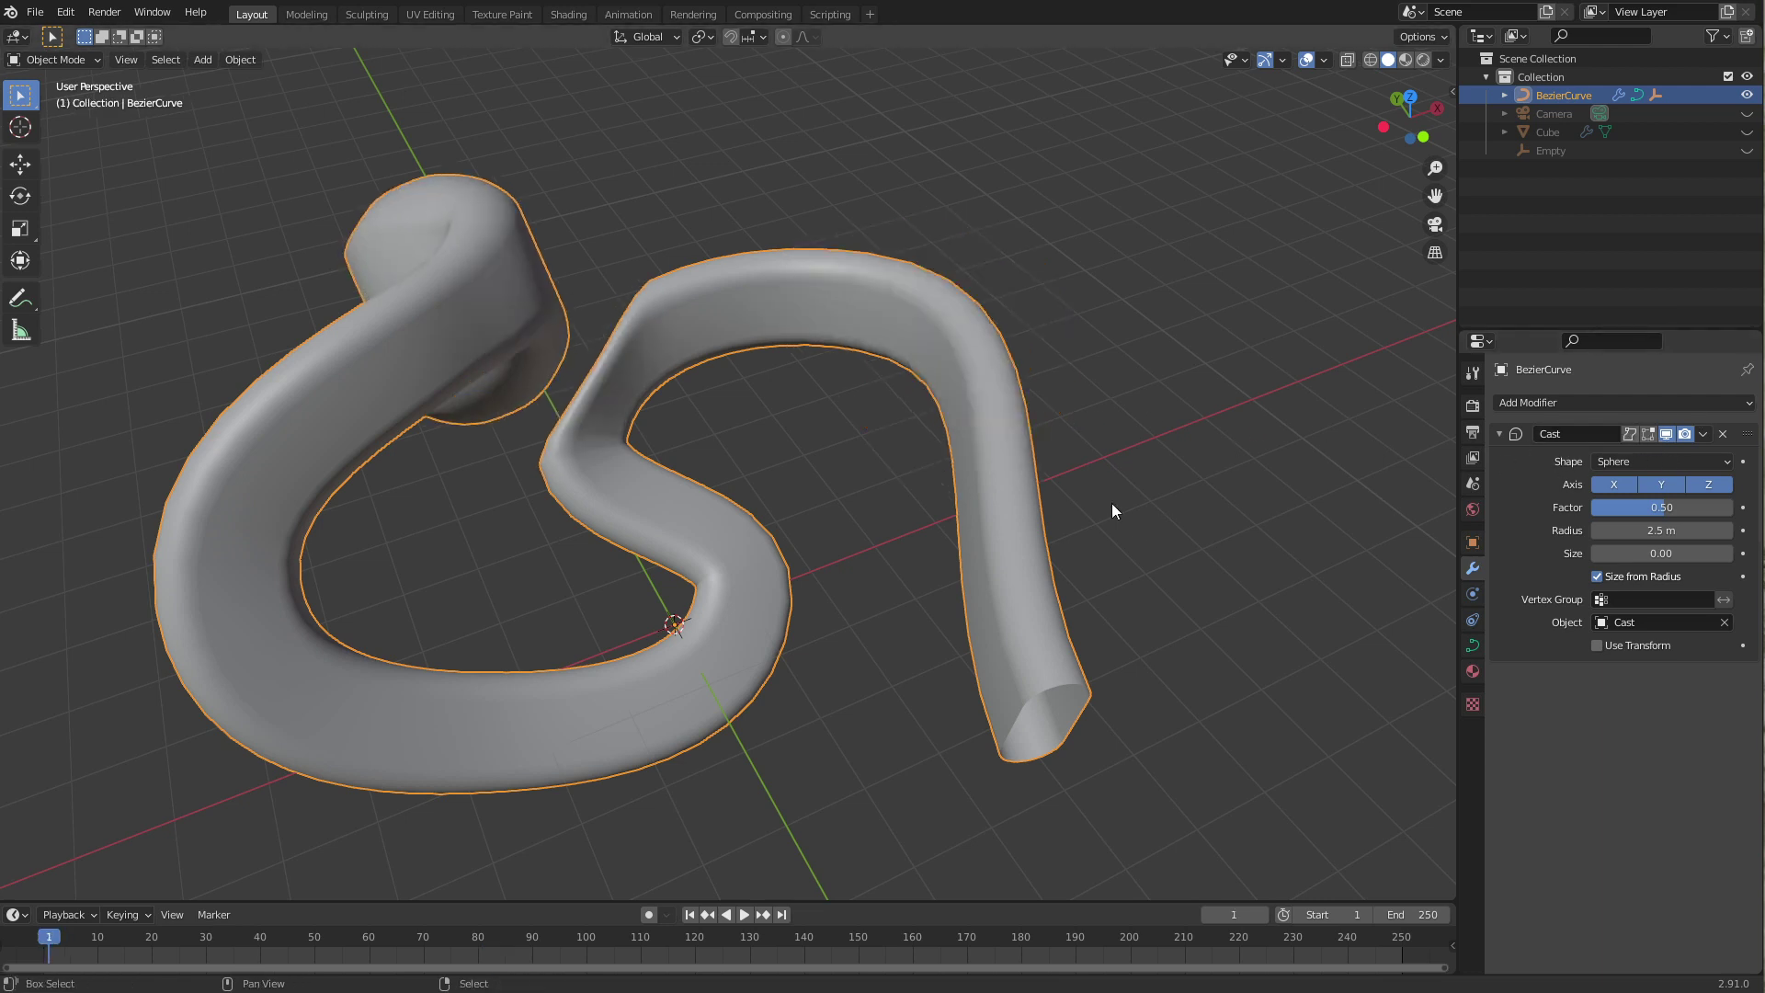
{"action": "key", "text": "space"}
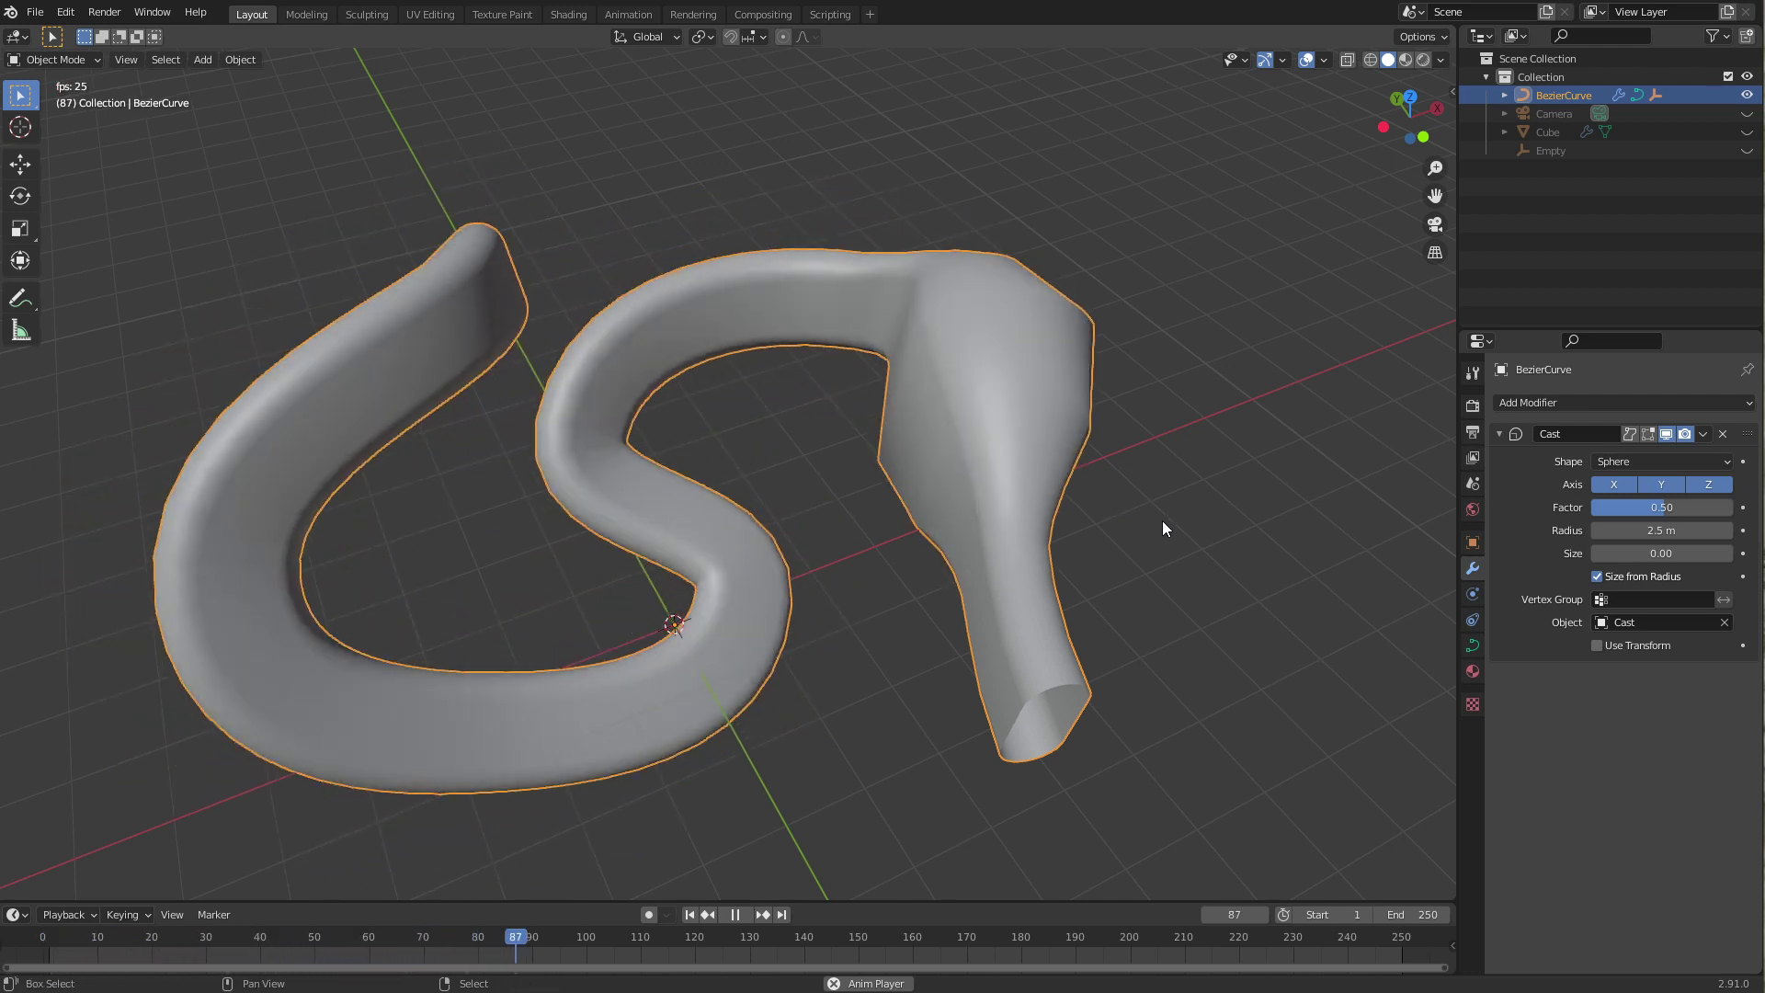
{"action": "key", "text": "space"}
{"action": "key", "text": "shift+Left"}
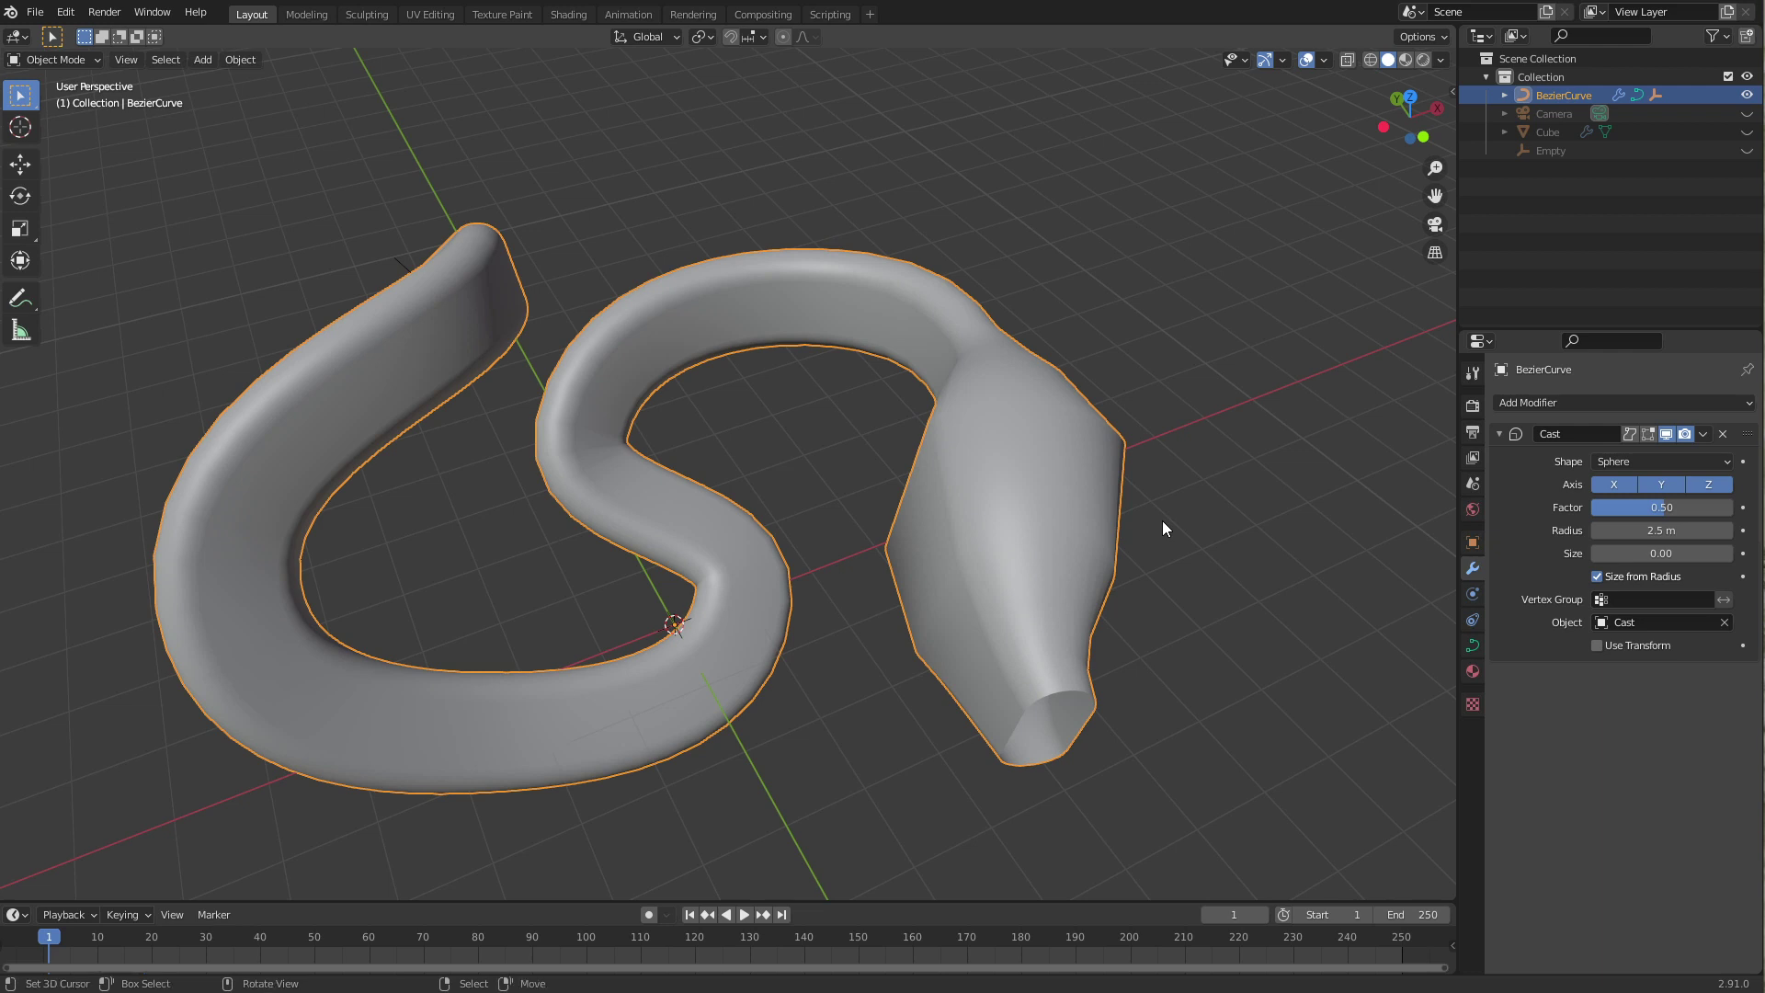
{"action": "key", "text": "space"}
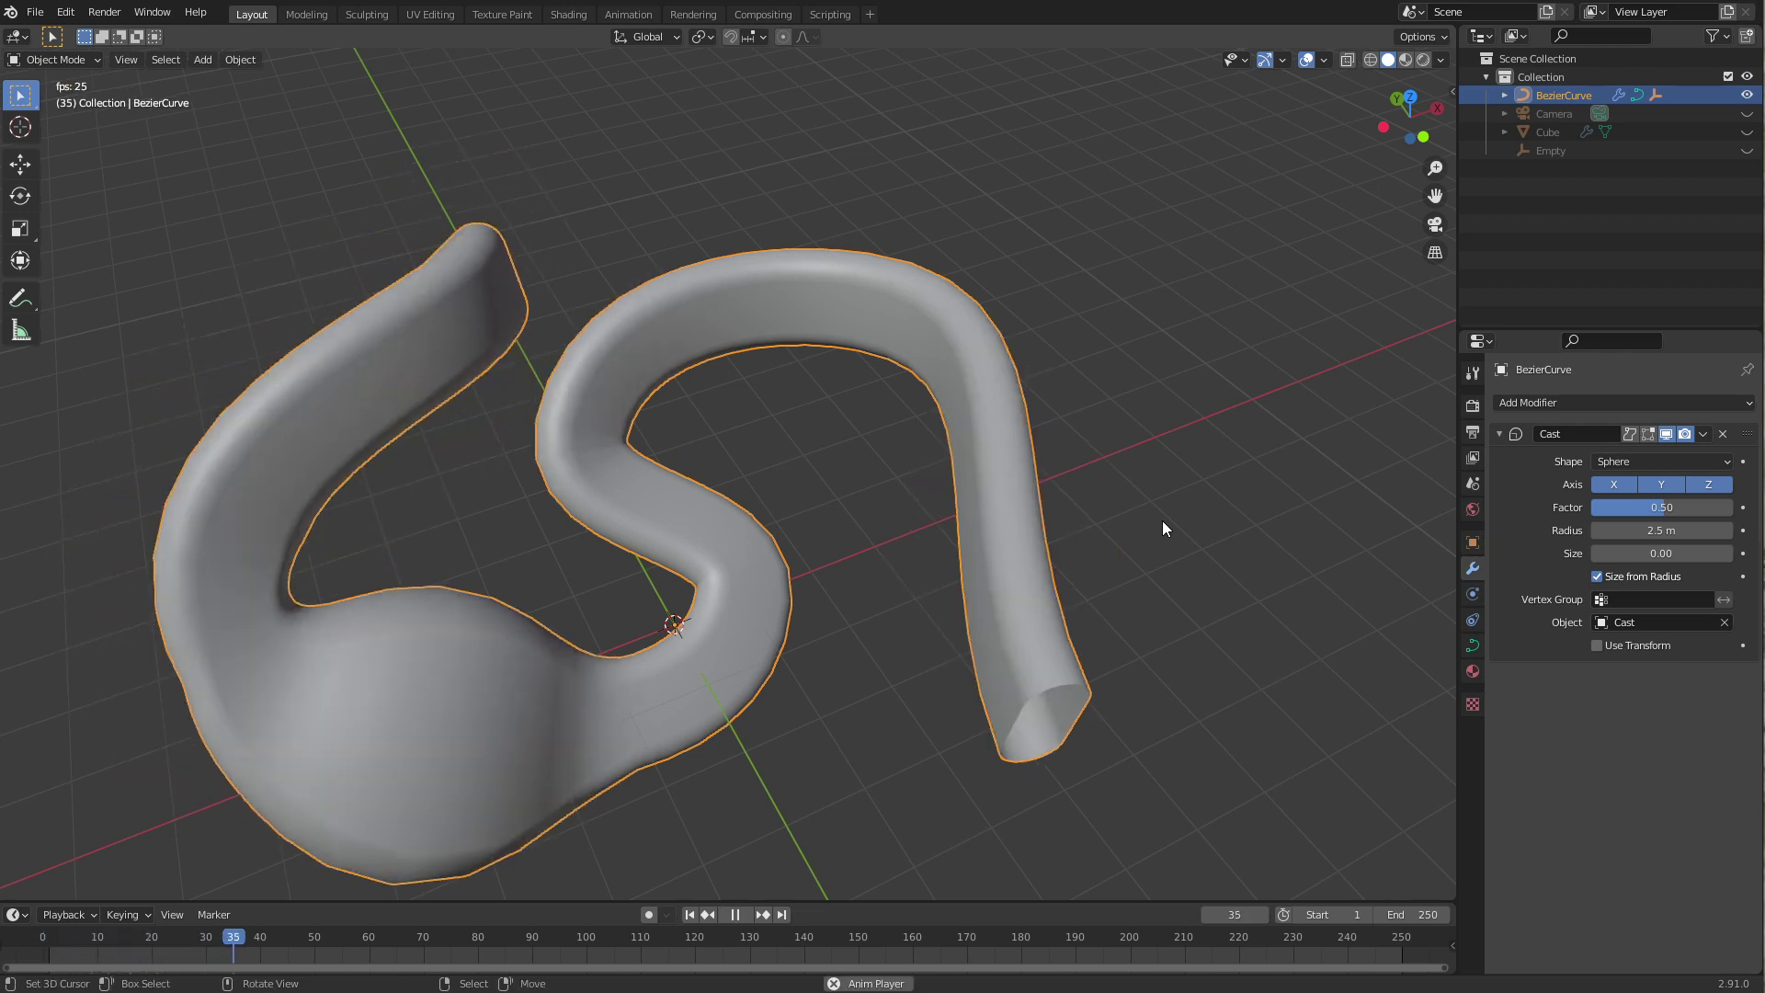
{"action": "key", "text": "space"}
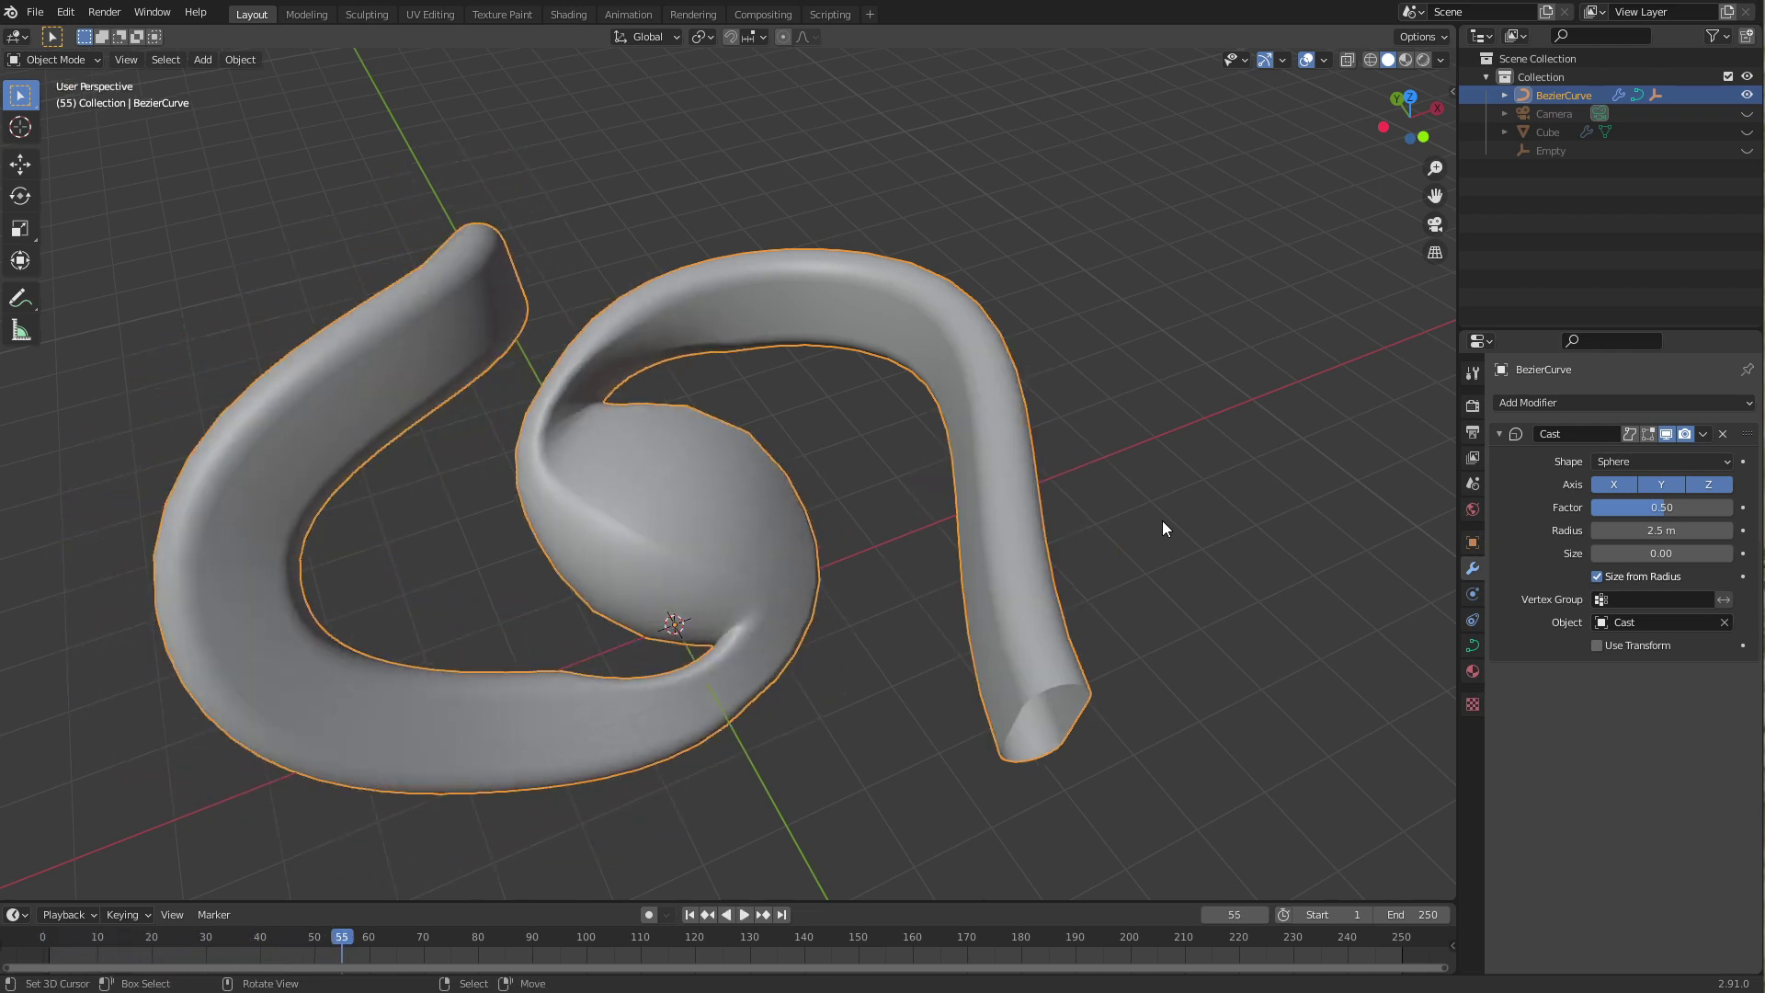